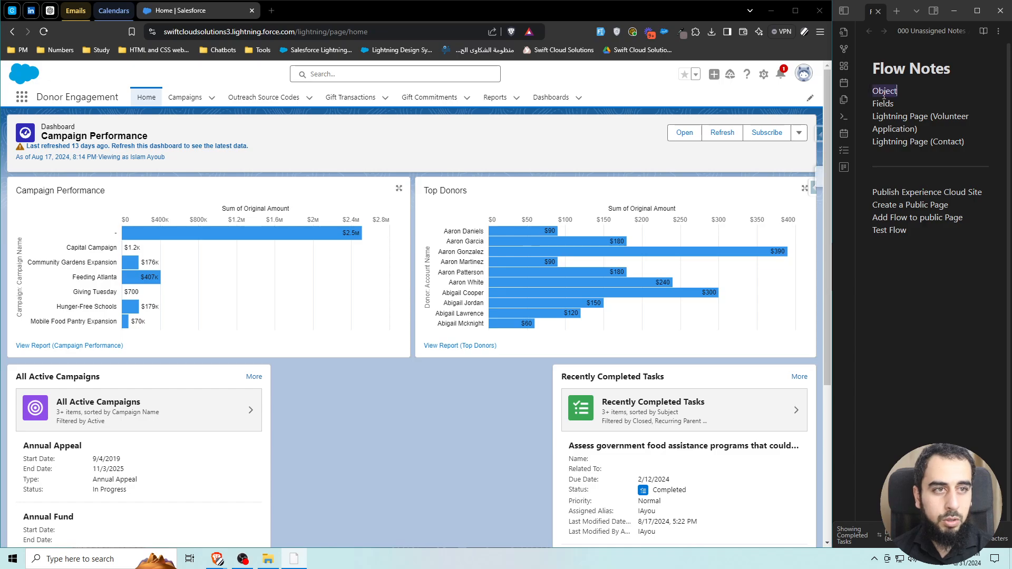
Highlight the Fields and the two Lightning Page (Volunteer Application, Contact) lines in the Flow Notes plan.
double_click(884, 104)
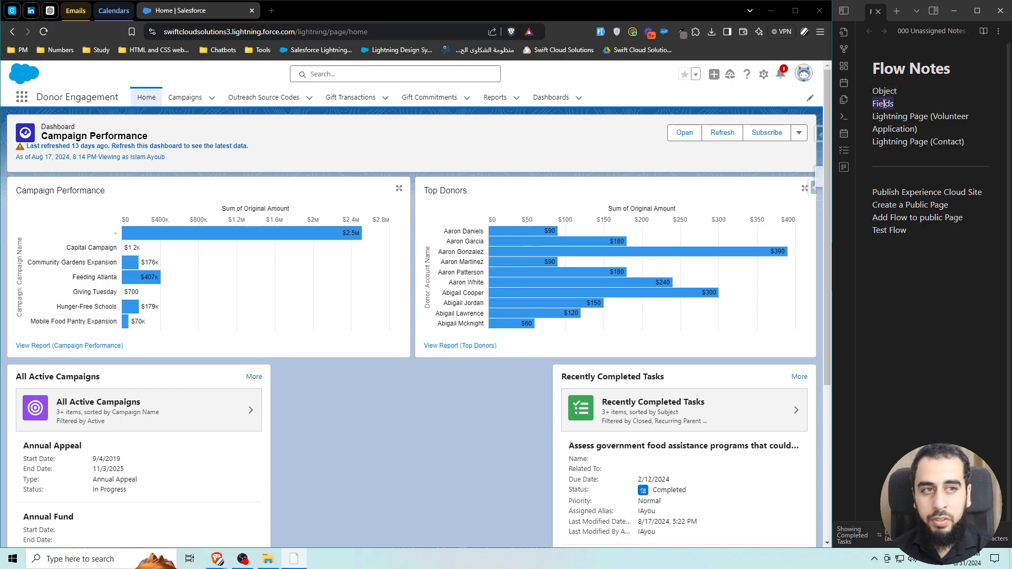
left_click(897, 116)
left_click_drag(924, 129, 873, 117)
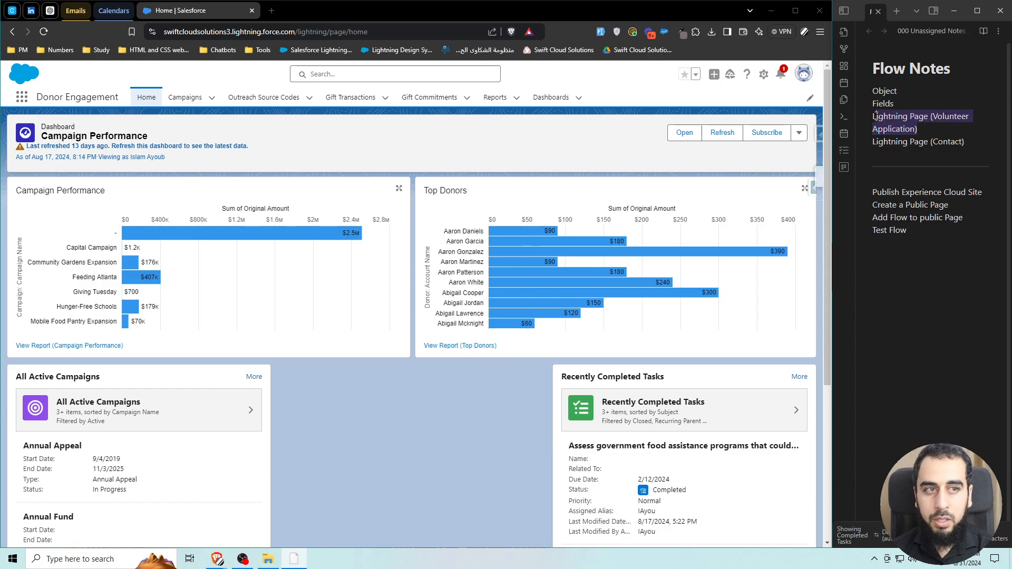
left_click(896, 127)
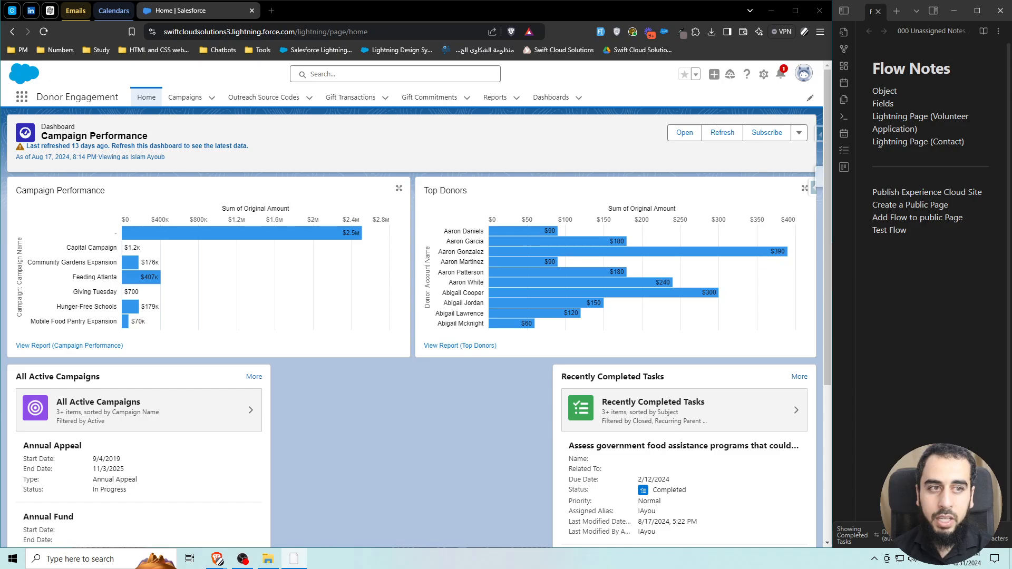
left_click_drag(879, 145, 958, 145)
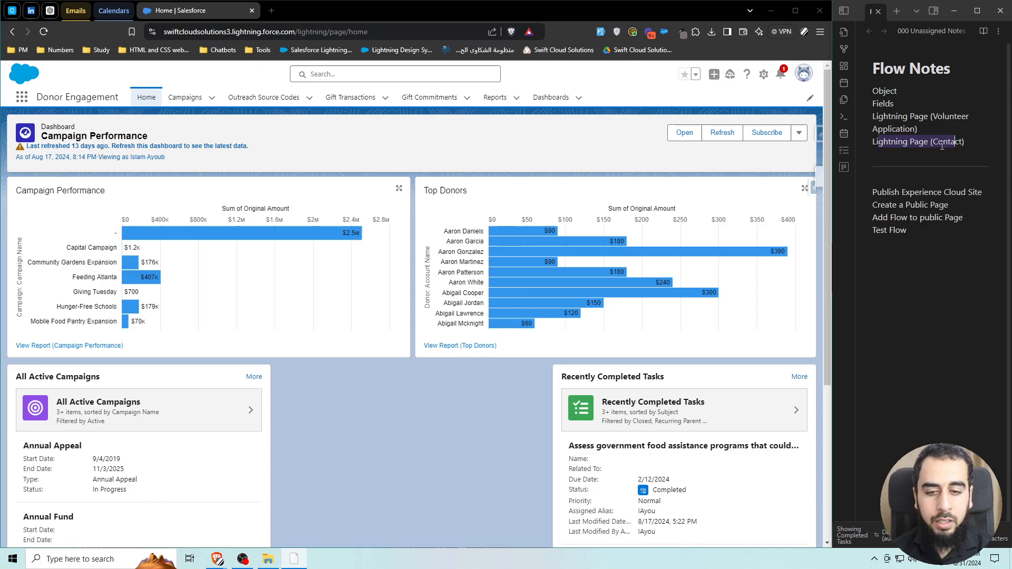
left_click(933, 145)
Highlight the Experience Cloud site, public page and Add Flow steps, then the Object step.
left_click_drag(899, 194, 972, 194)
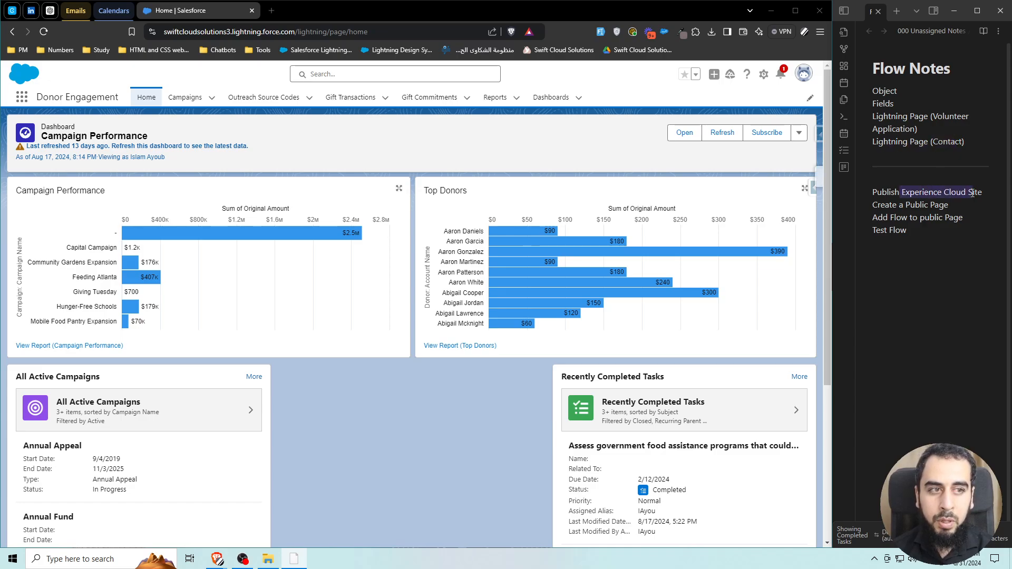
left_click_drag(905, 206, 949, 206)
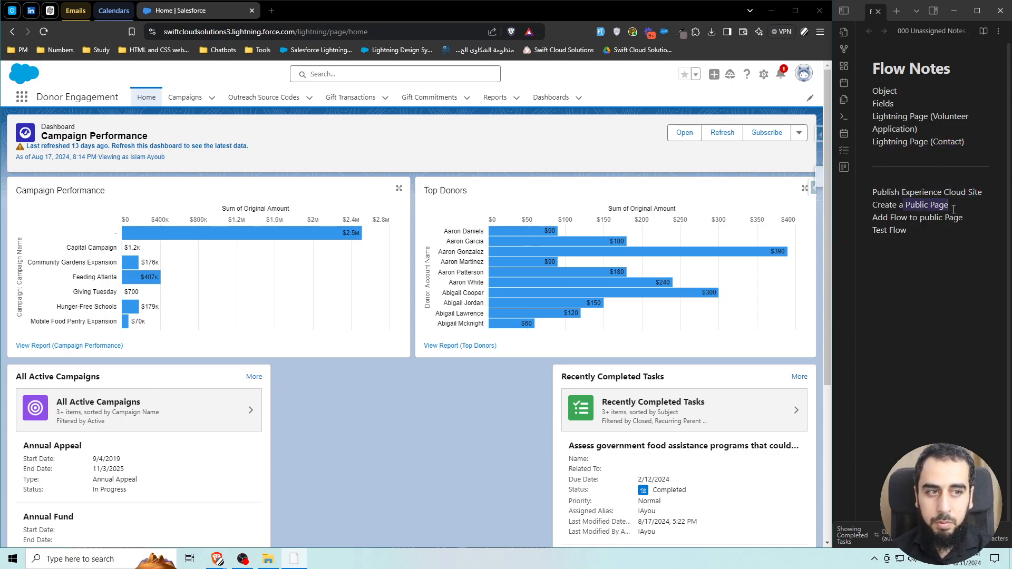
left_click_drag(889, 216, 873, 230)
left_click(890, 230)
left_click_drag(898, 89, 873, 91)
Go from the gear menu to Setup's Object Manager and start a new custom object.
left_click(763, 77)
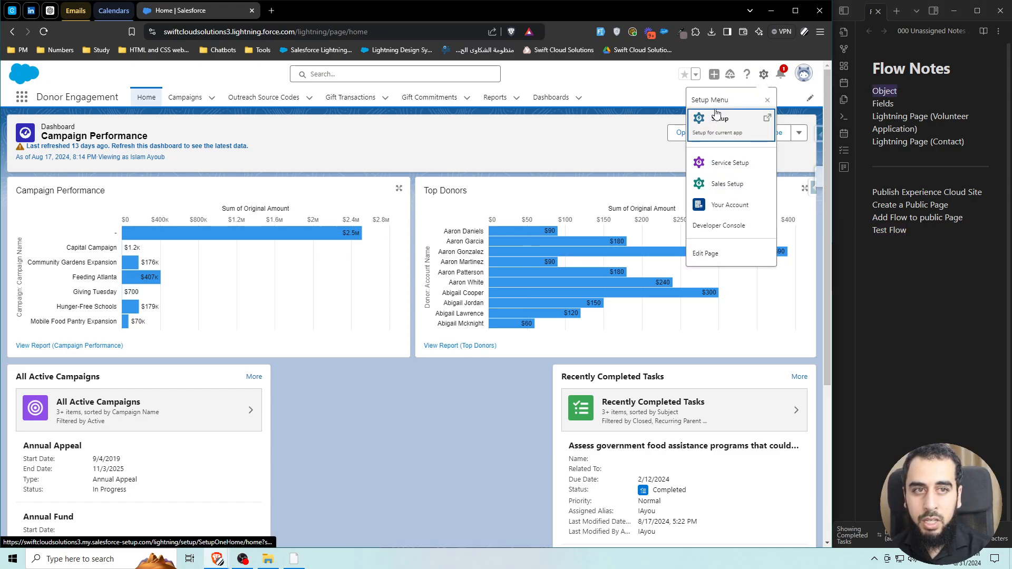
left_click(712, 117)
left_click(905, 107)
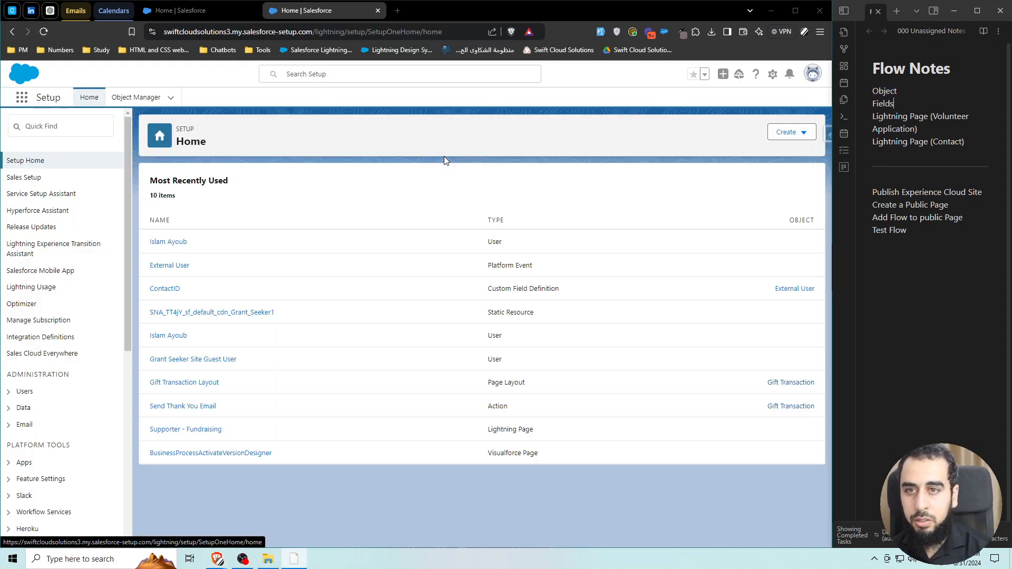
left_click(784, 133)
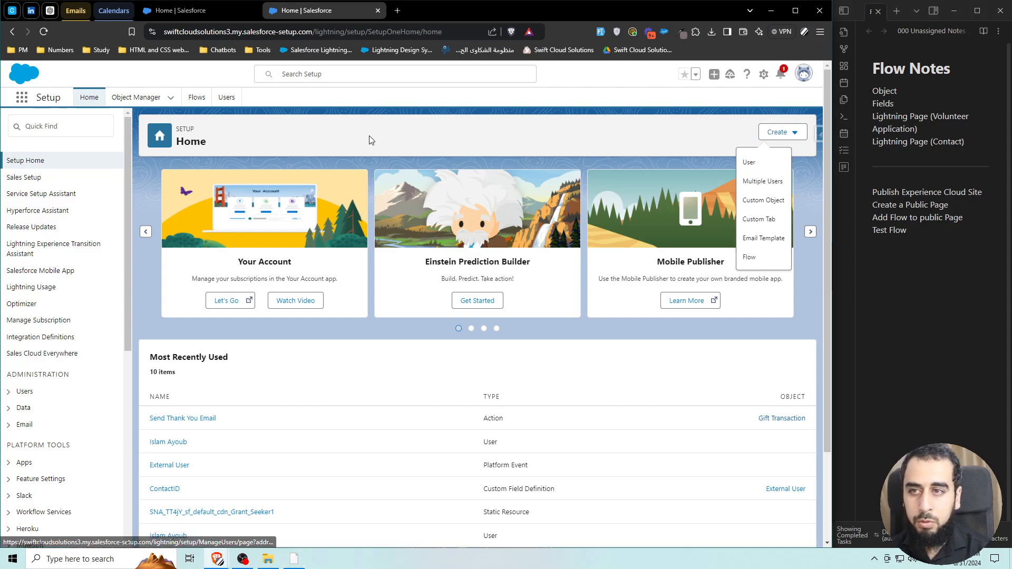
left_click(783, 132)
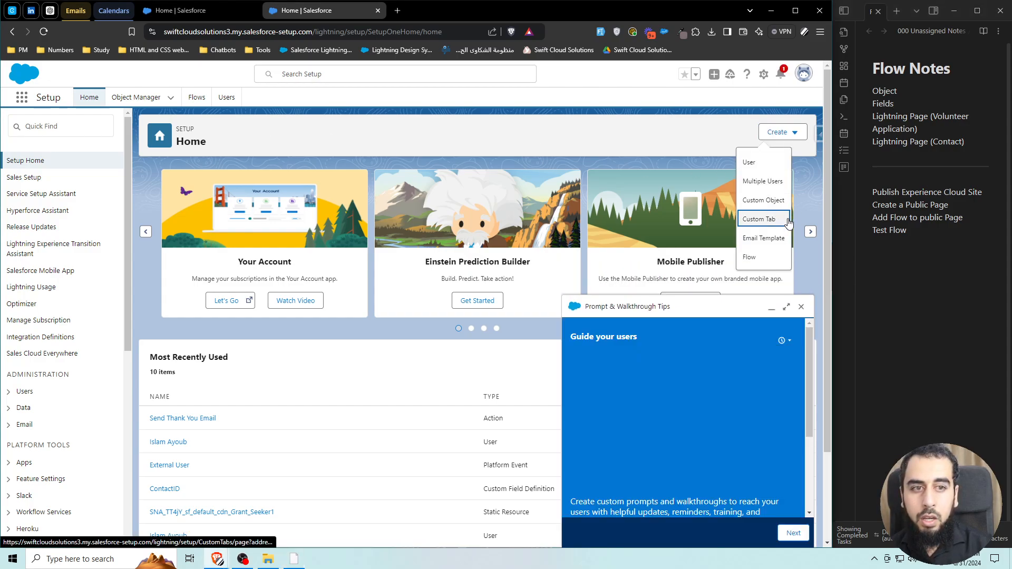
left_click(138, 97)
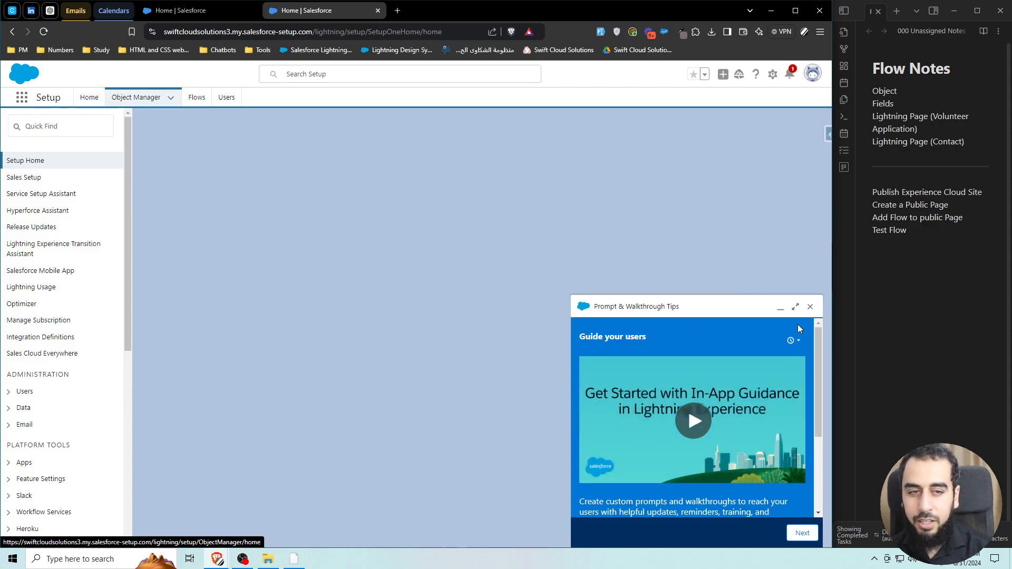
left_click(785, 138)
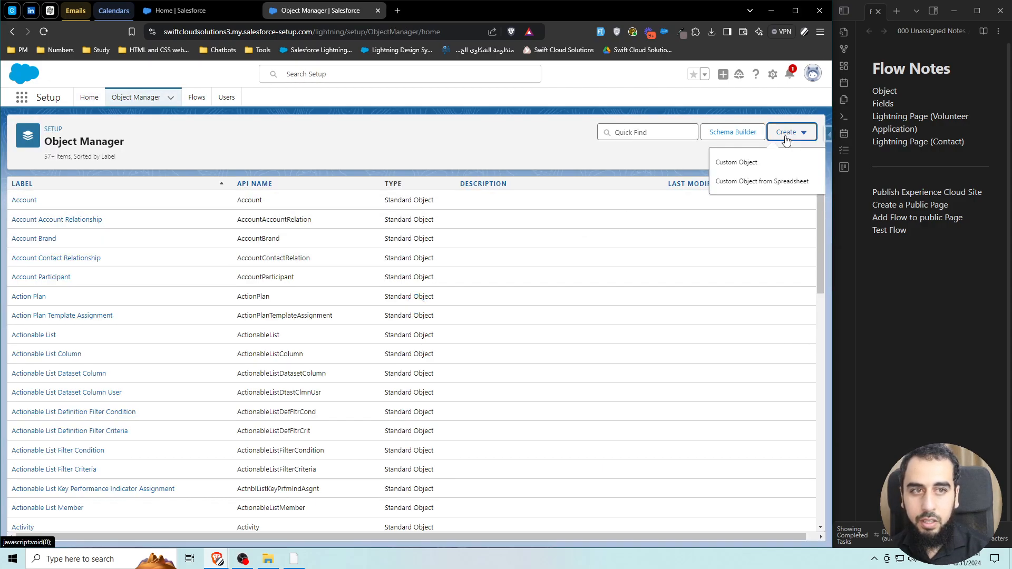
left_click(737, 162)
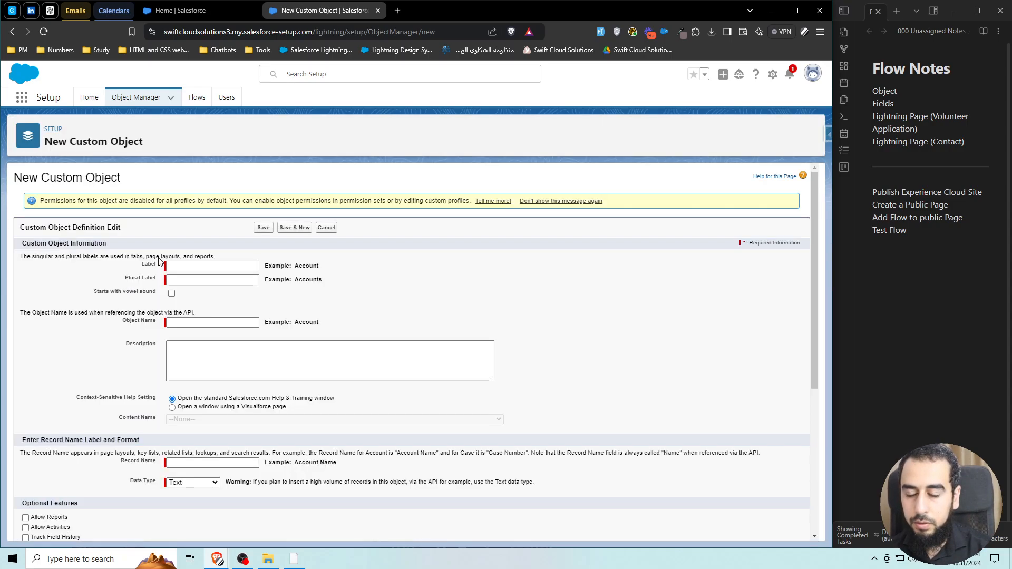
Set the object label to 'Volunteer Application' and plural label to 'Volunteer Applications'.
left_click(199, 265)
type("Volunteer Application")
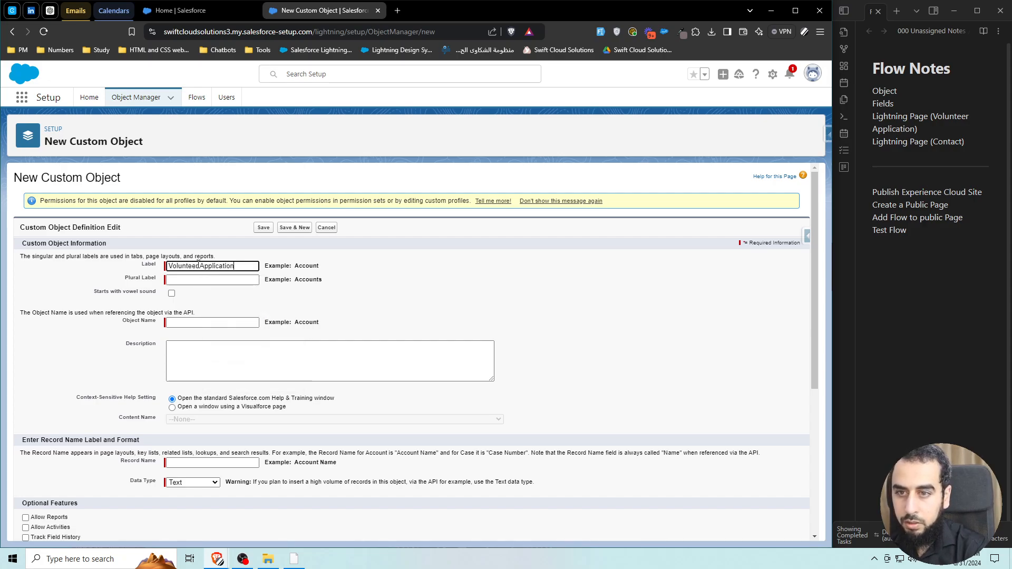
triple_click(220, 267)
key("ctrl+c")
left_click(260, 283)
left_click(252, 280)
key("ctrl+v")
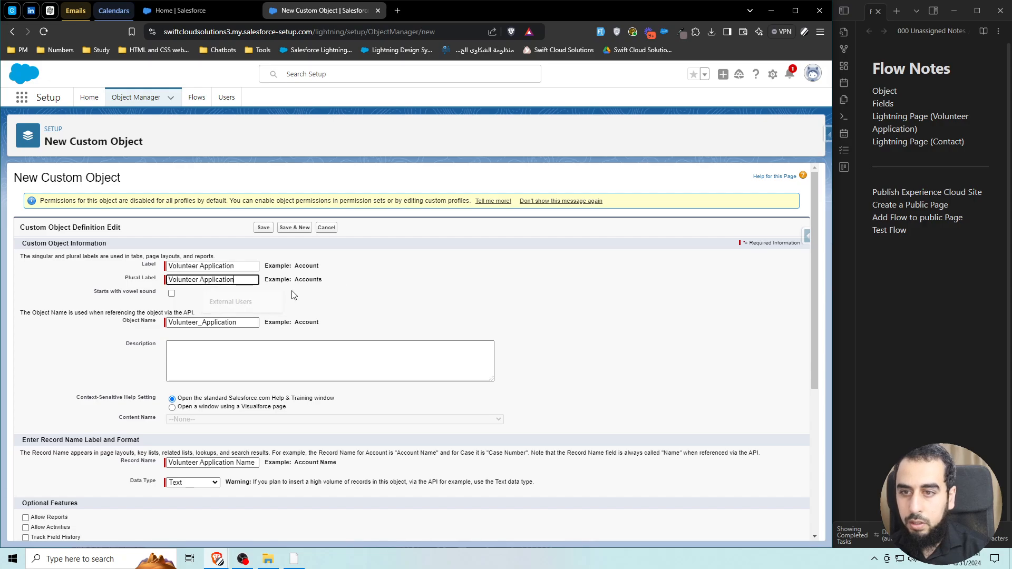
type("s")
left_click(344, 298)
Make the record name an Auto Number with format VA-{MM}-{YYYY}-{000000}, starting at 1.
scroll(345, 301, "down", 3)
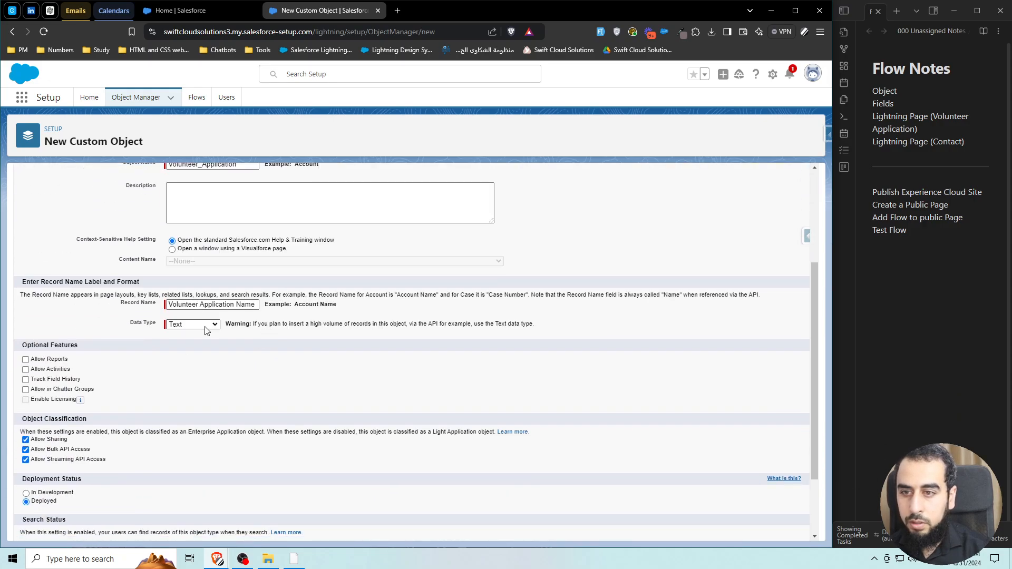
left_click(205, 324)
left_click(200, 348)
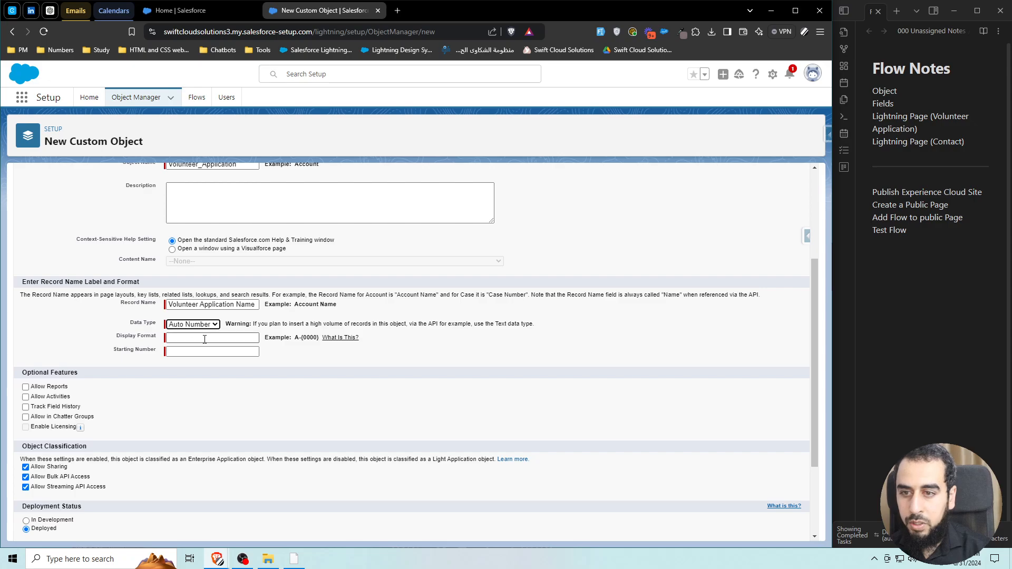
left_click(205, 338)
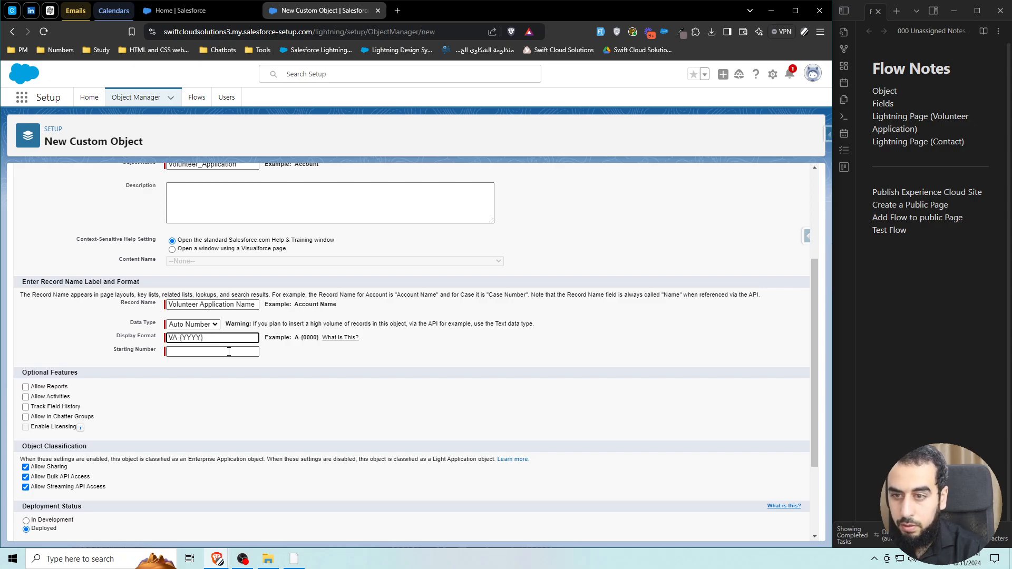
type("-{MM}")
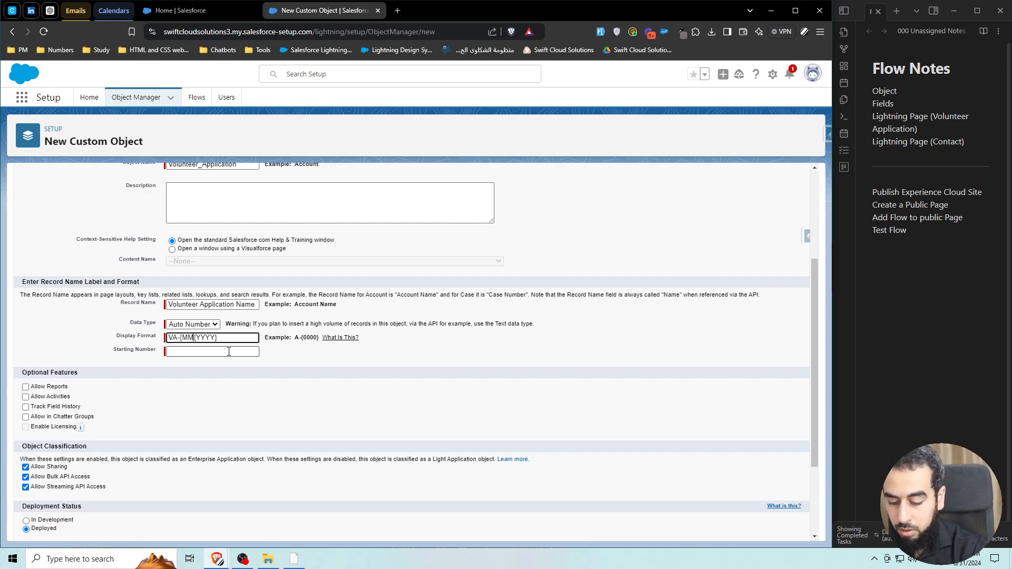
type("-")
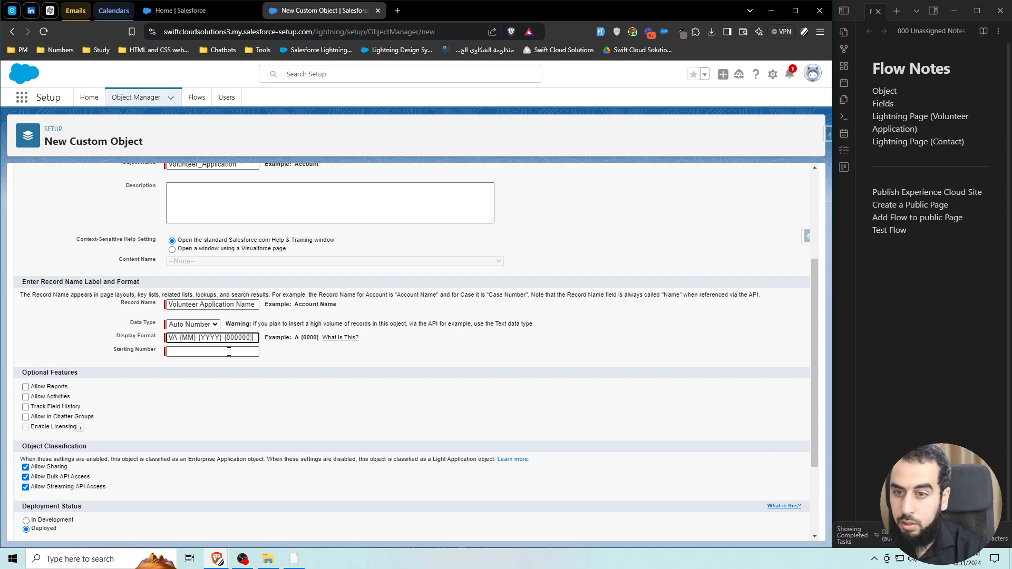
left_click(229, 352)
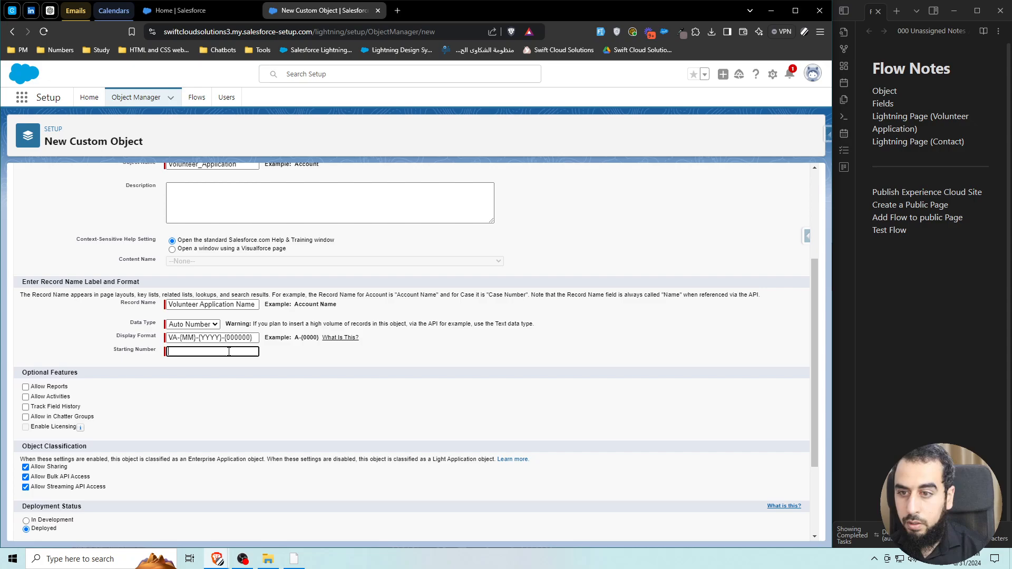
Enable reports, activities, field history, Chatter groups, search and the tab wizard, then save the object.
left_click(25, 387)
left_click(26, 397)
left_click(25, 407)
left_click(25, 417)
scroll(81, 395, "down", 2)
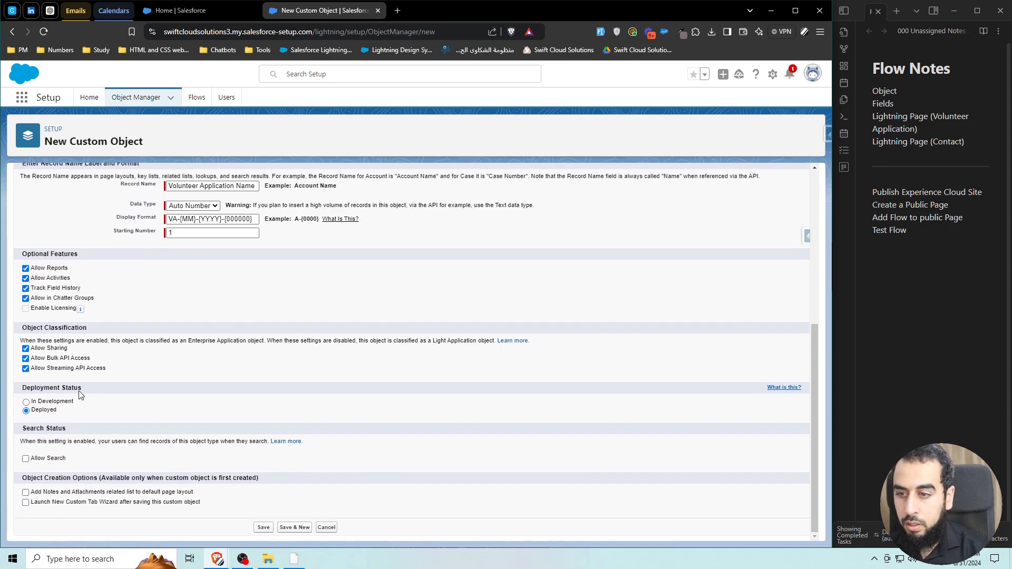
left_click(25, 458)
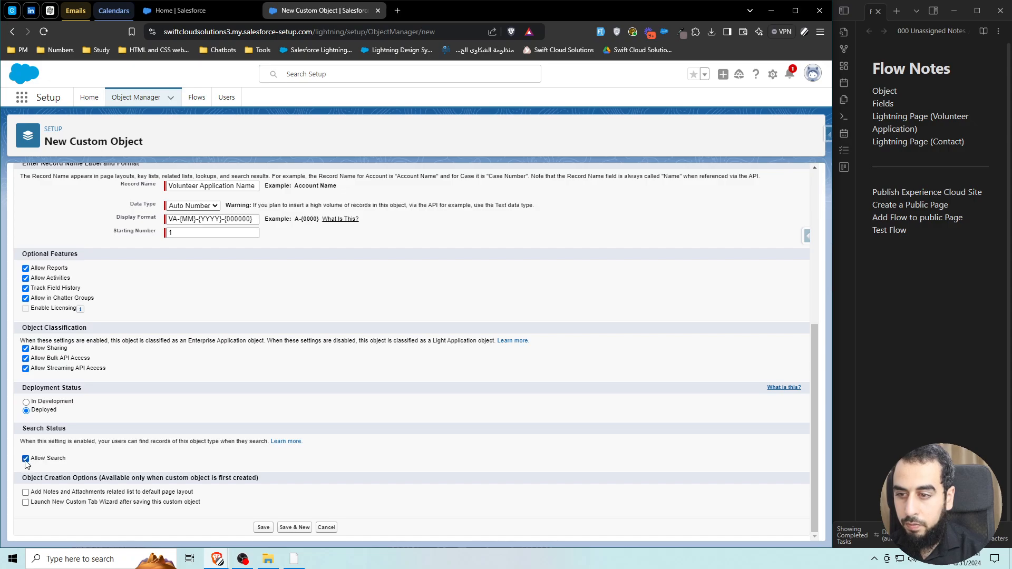
left_click(25, 502)
left_click(263, 527)
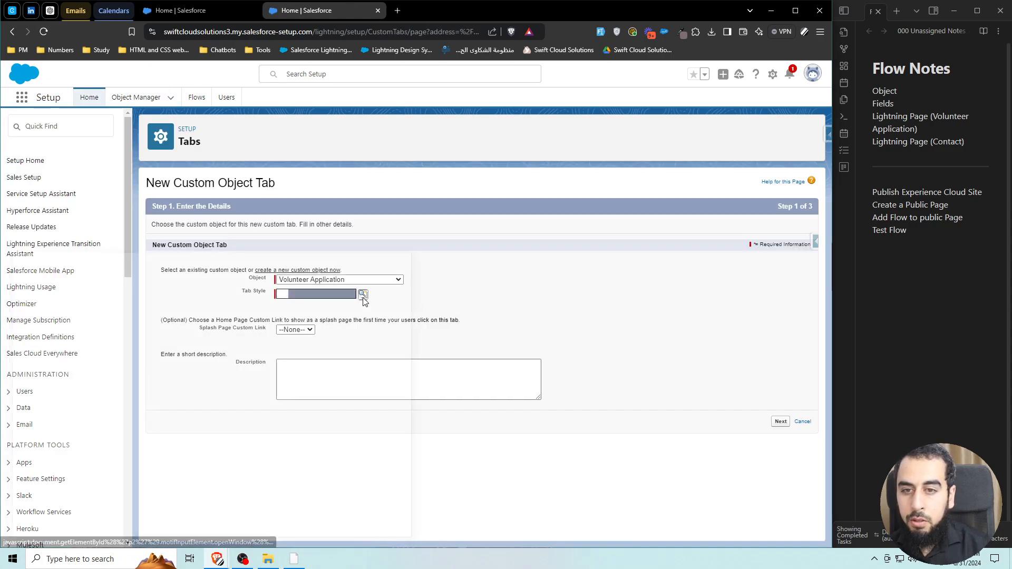
Choose the Form tab style for the Volunteer Application tab.
left_click(383, 256)
scroll(345, 293, "up", 3)
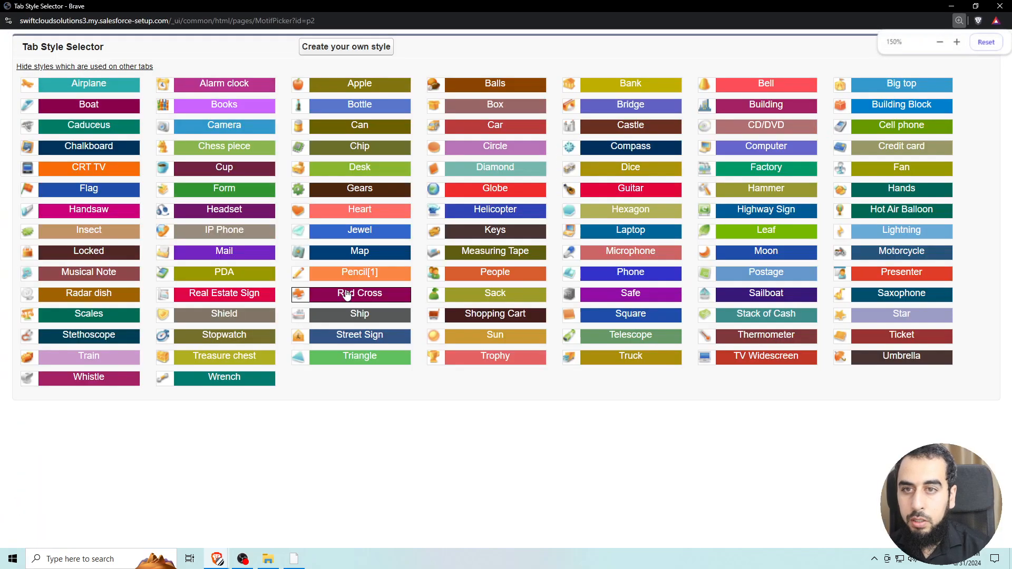
scroll(346, 295, "up", 2)
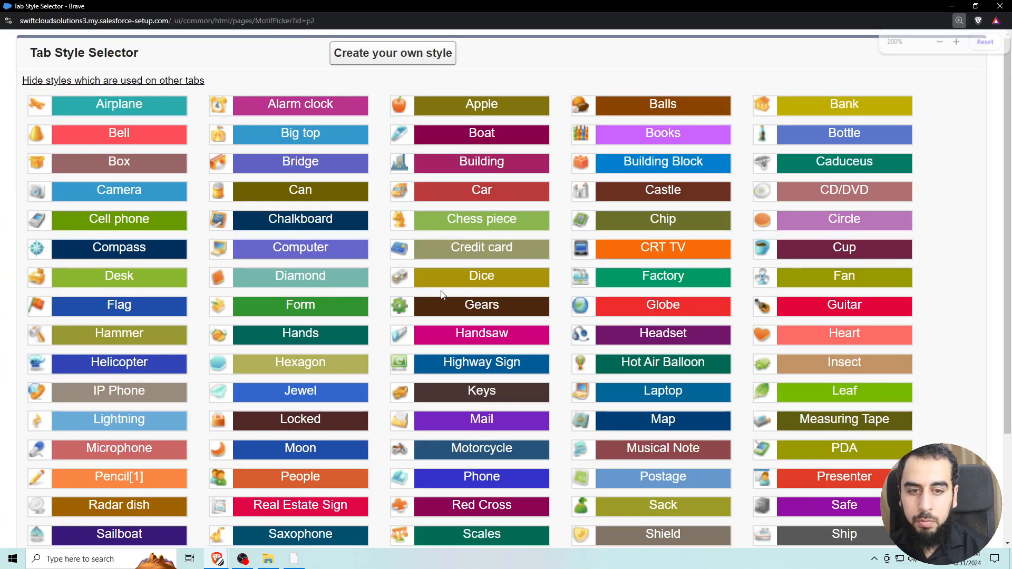
key("ctrl+f")
type("form")
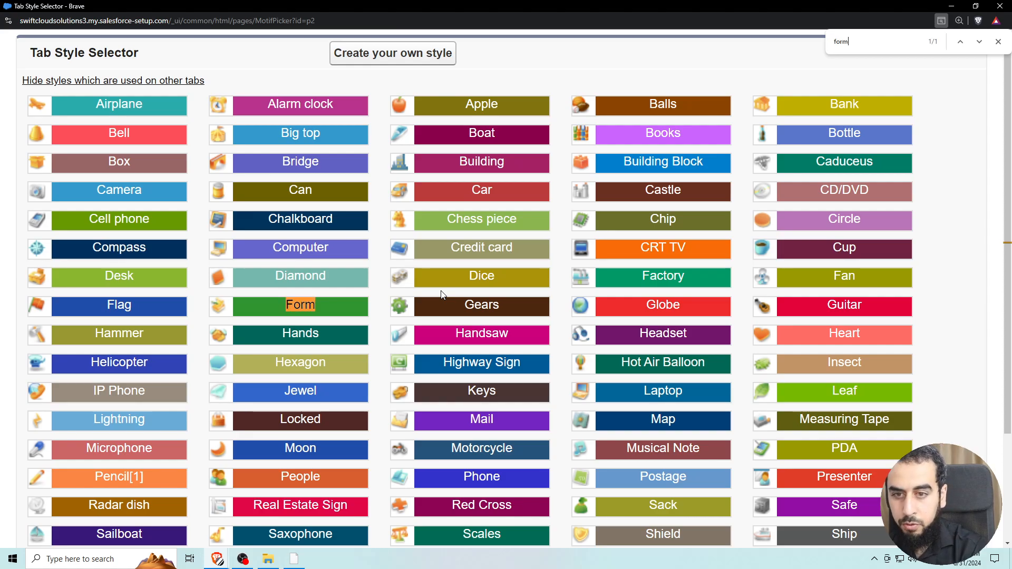
left_click(297, 306)
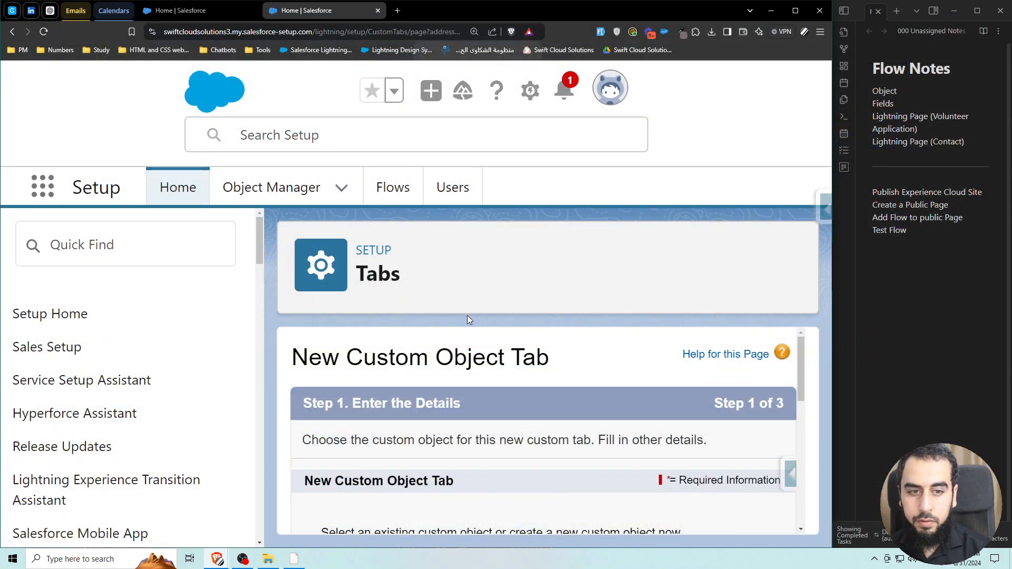
key("ctrl+0")
key("ctrl+minus")
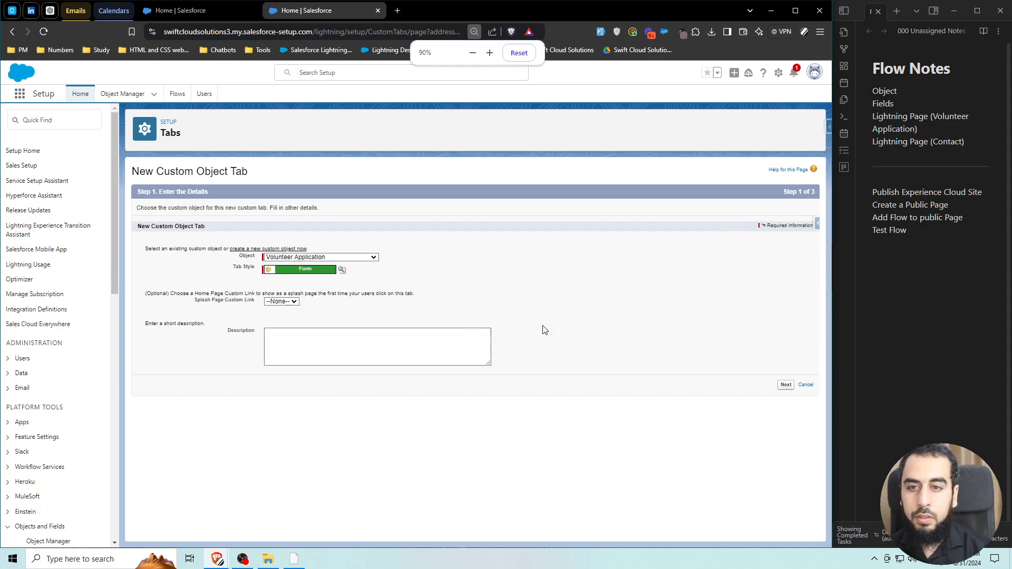
Keep the default profile visibility and include the tab in all custom apps.
left_click(784, 385)
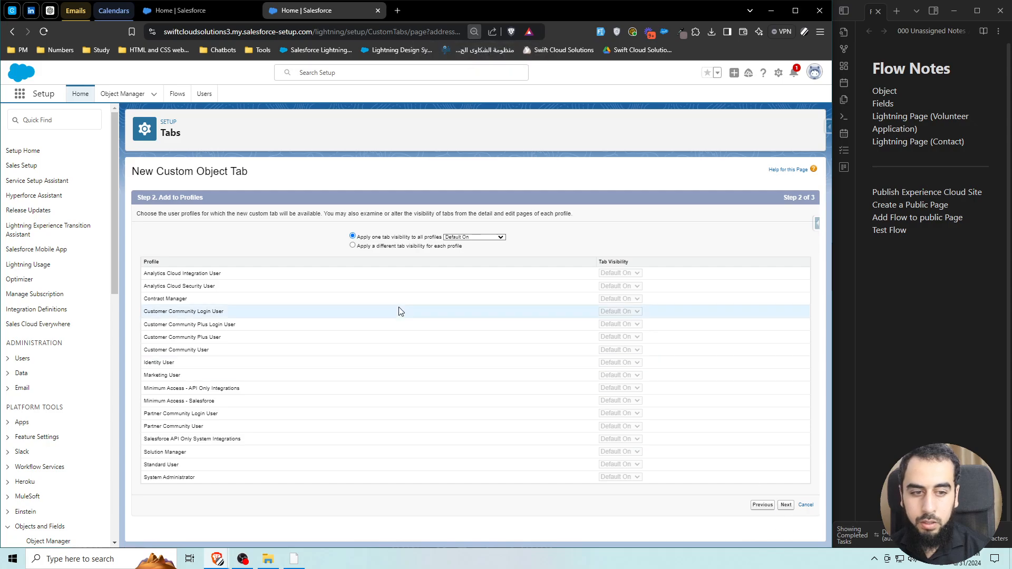
left_click(784, 505)
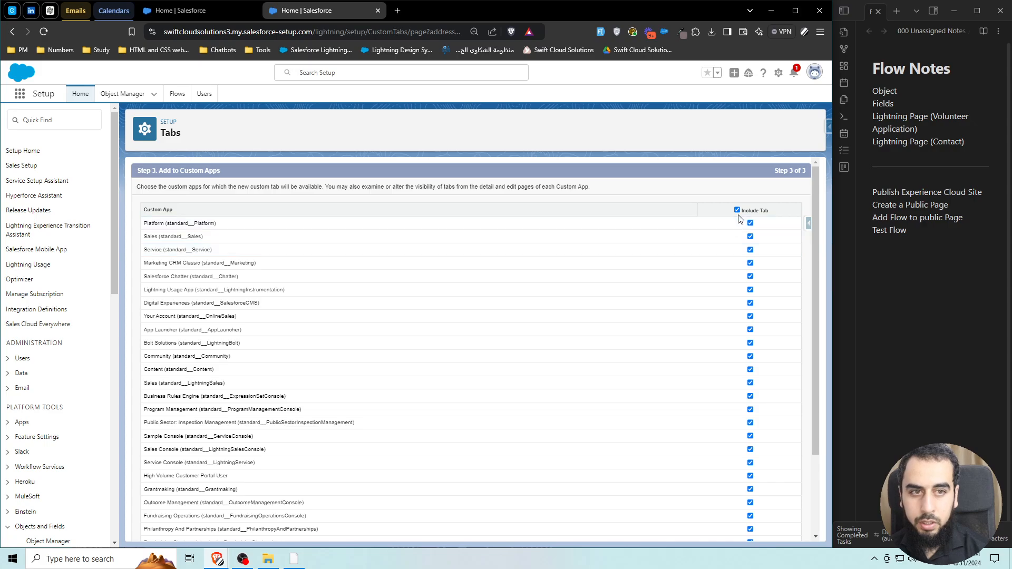
scroll(685, 274, "down", 3)
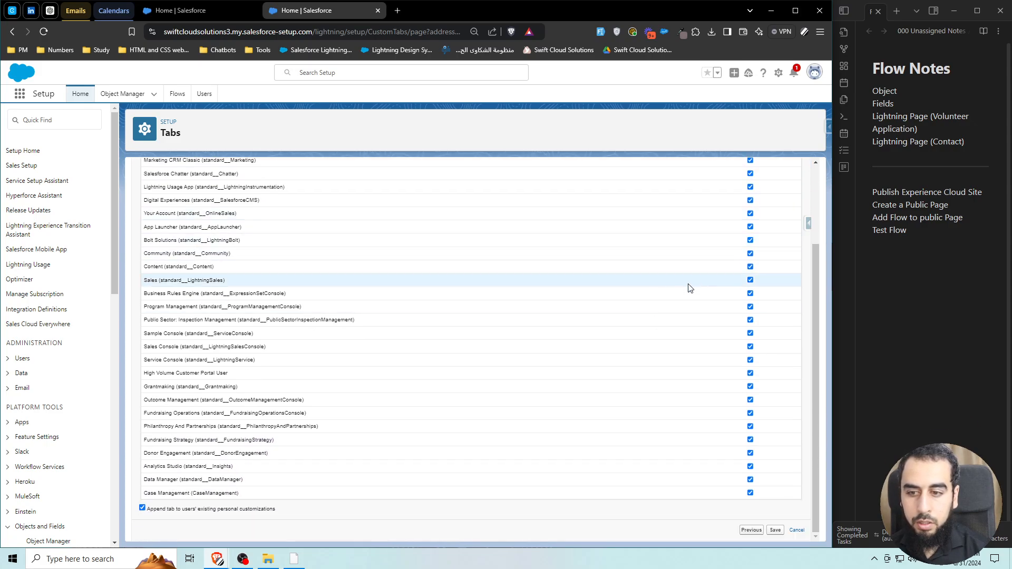
scroll(687, 289, "up", 3)
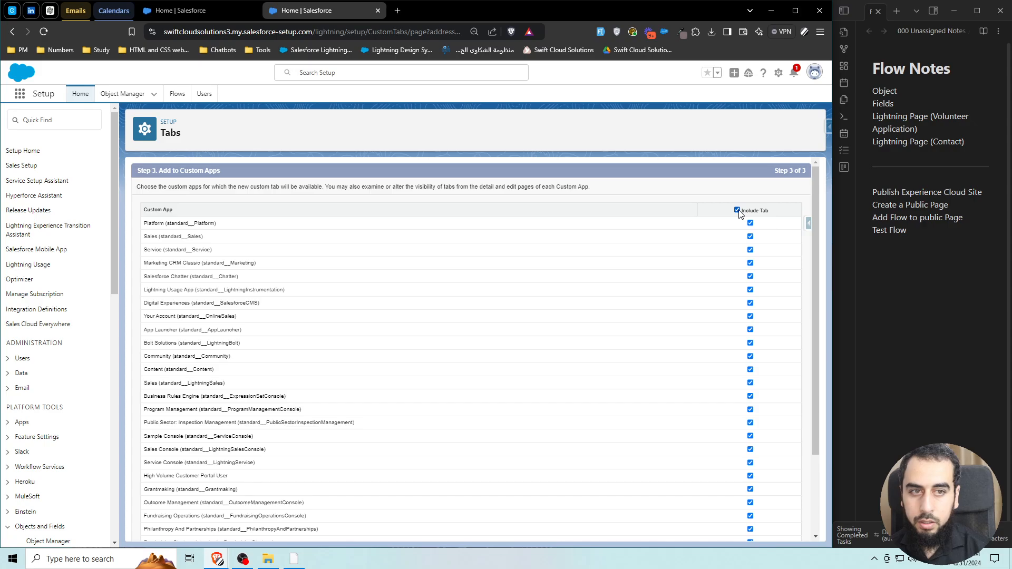
scroll(655, 278, "down", 5)
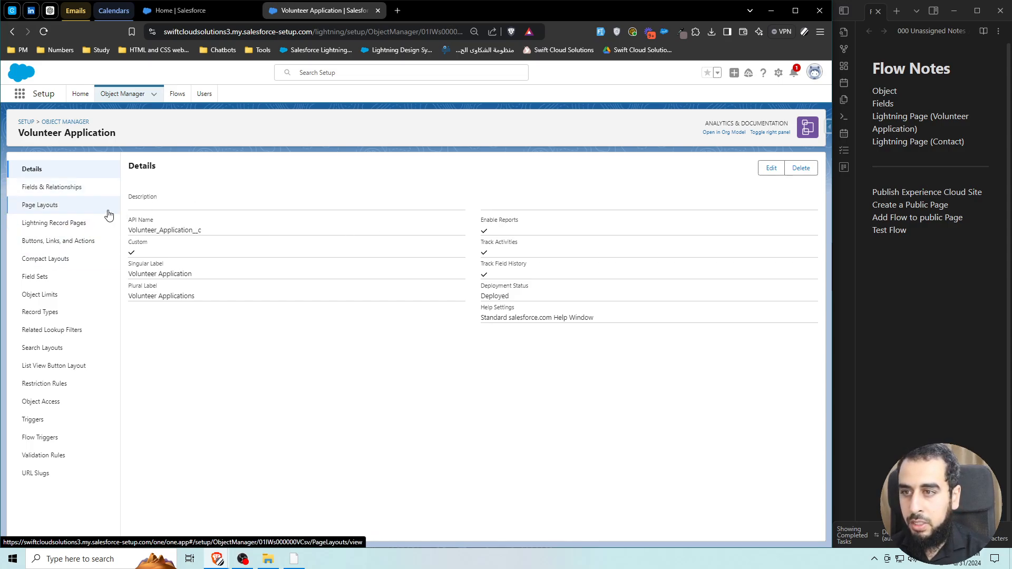
Add a First Name text field with length 100 to Volunteer Application.
left_click(77, 188)
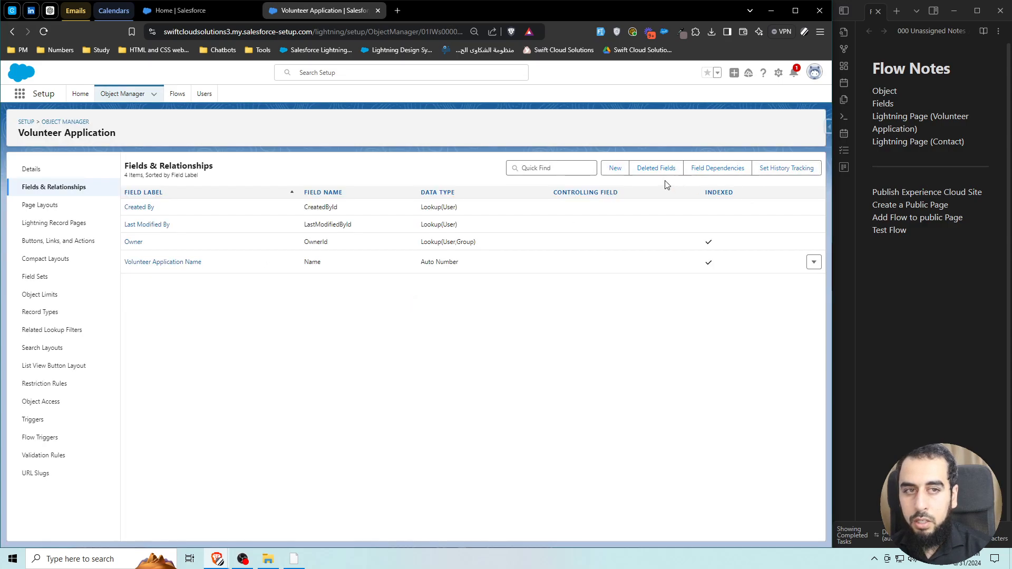
left_click(614, 169)
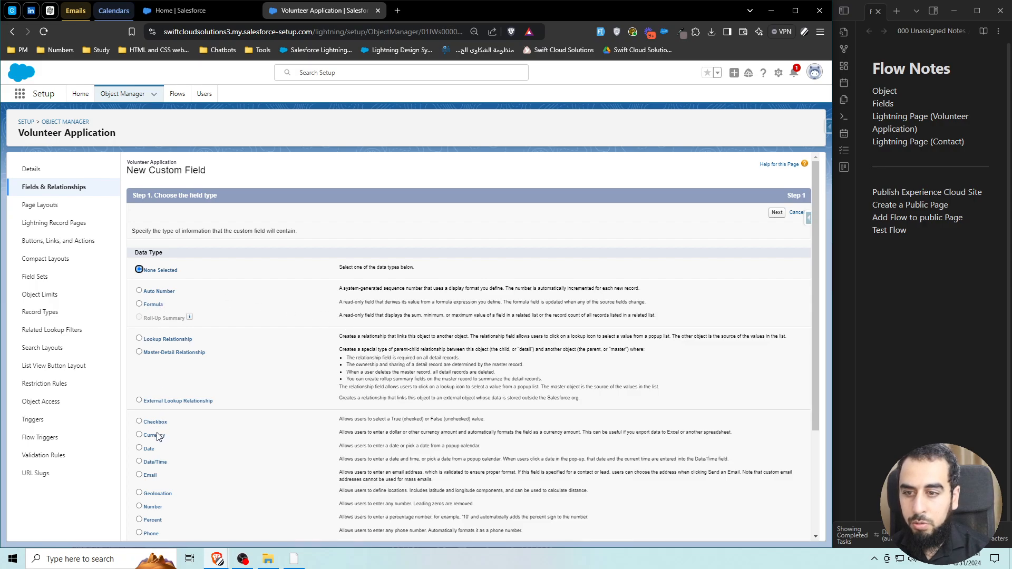
scroll(150, 509, "down", 2)
left_click(139, 468)
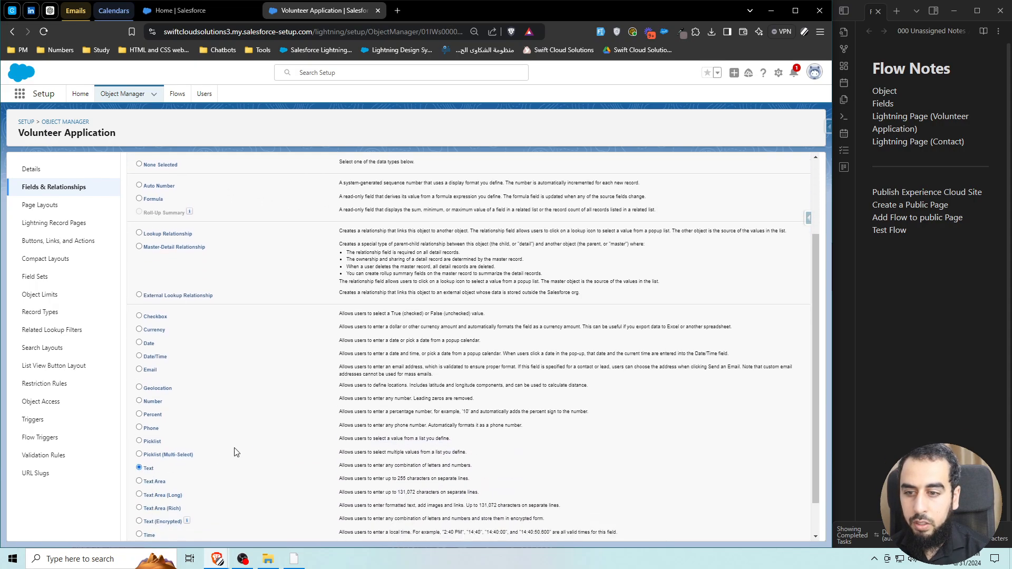
scroll(474, 343, "up", 2)
left_click(774, 219)
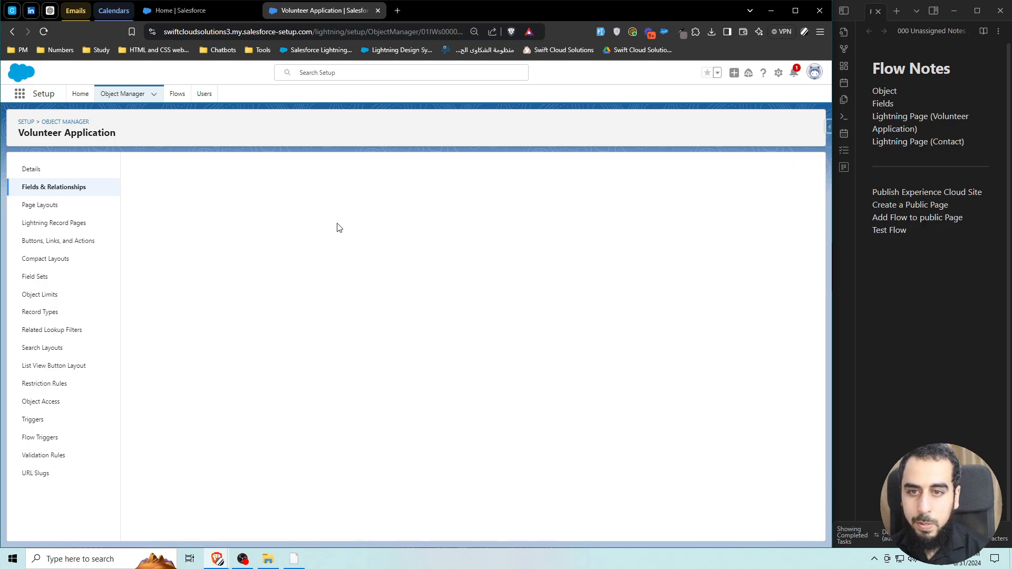
left_click(327, 231)
type("First Name")
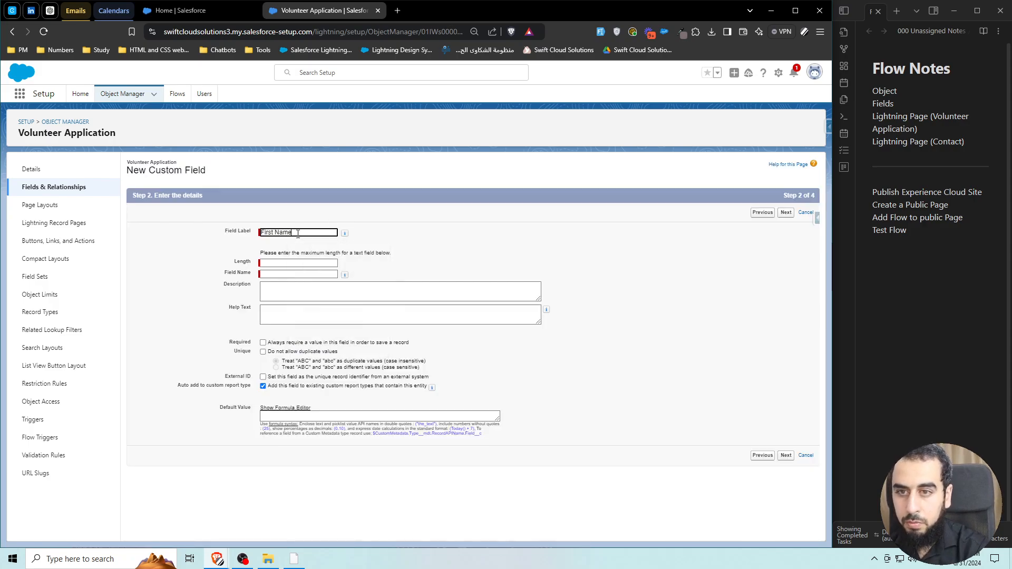
left_click(431, 248)
left_click(292, 263)
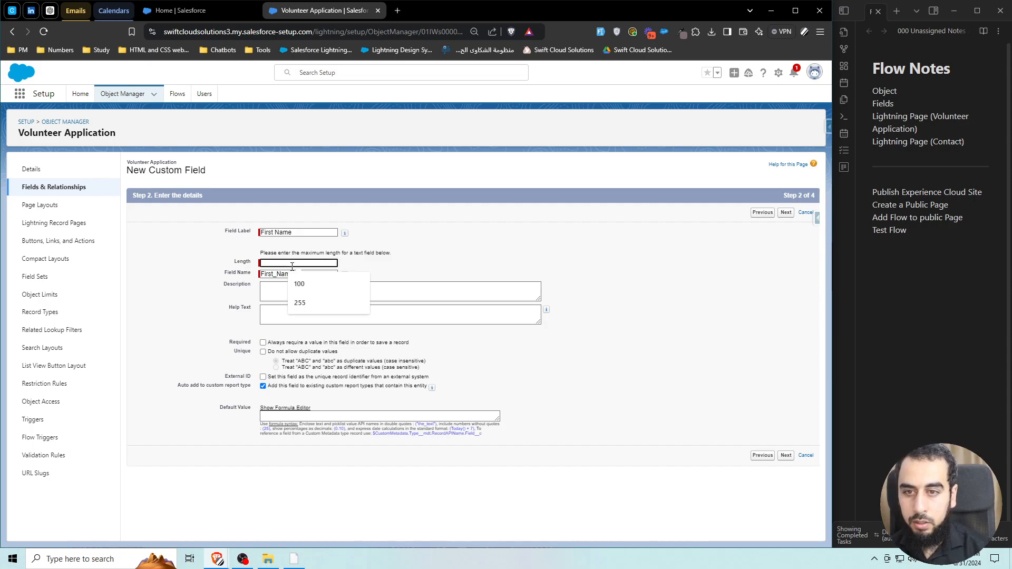
left_click(299, 284)
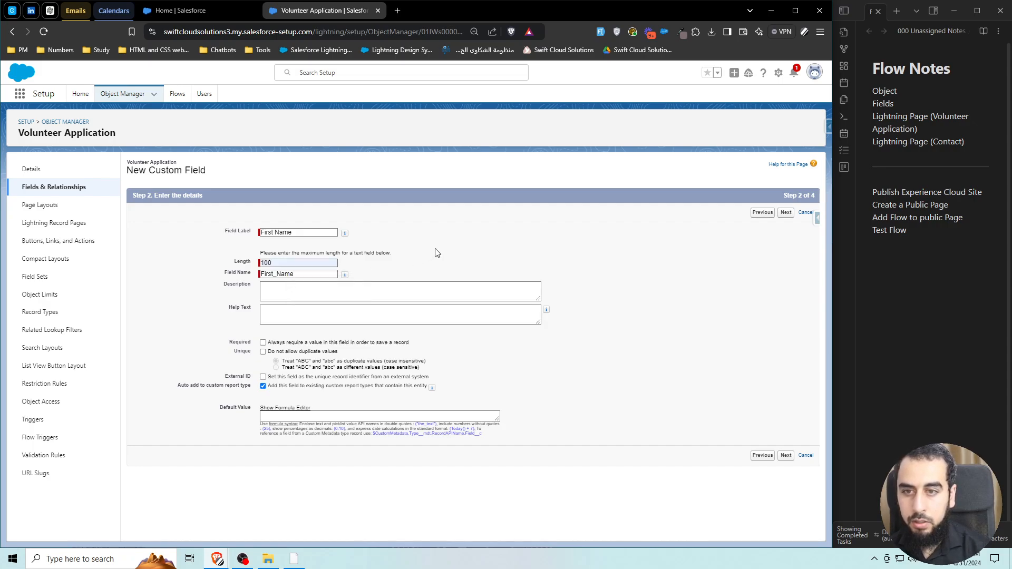
left_click(786, 214)
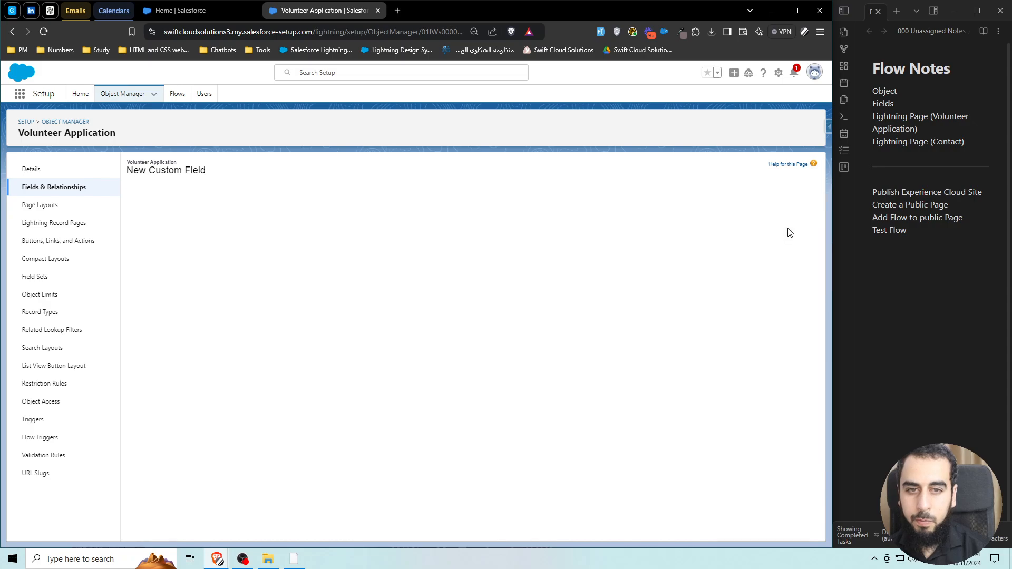
left_click(778, 213)
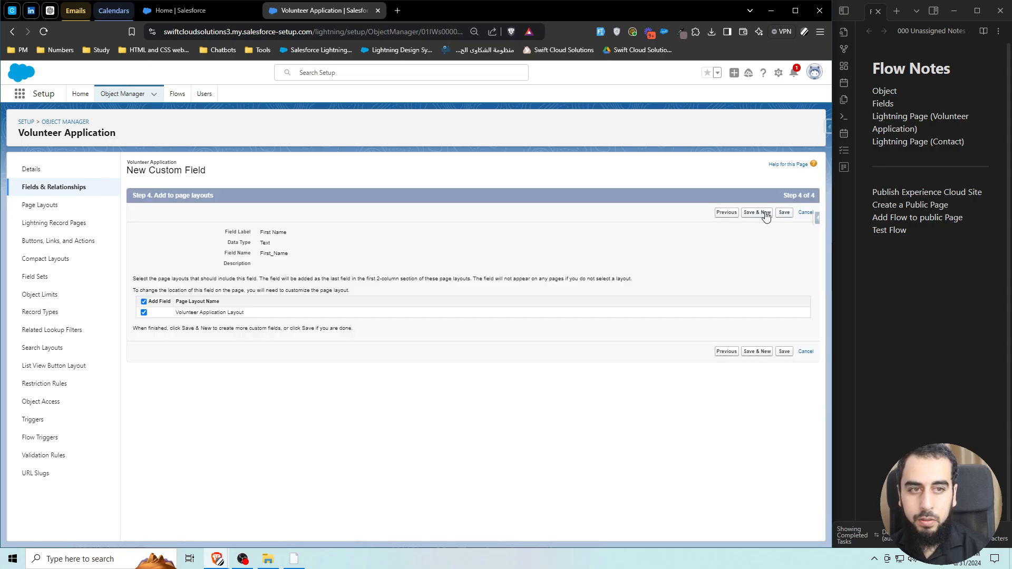
left_click(768, 214)
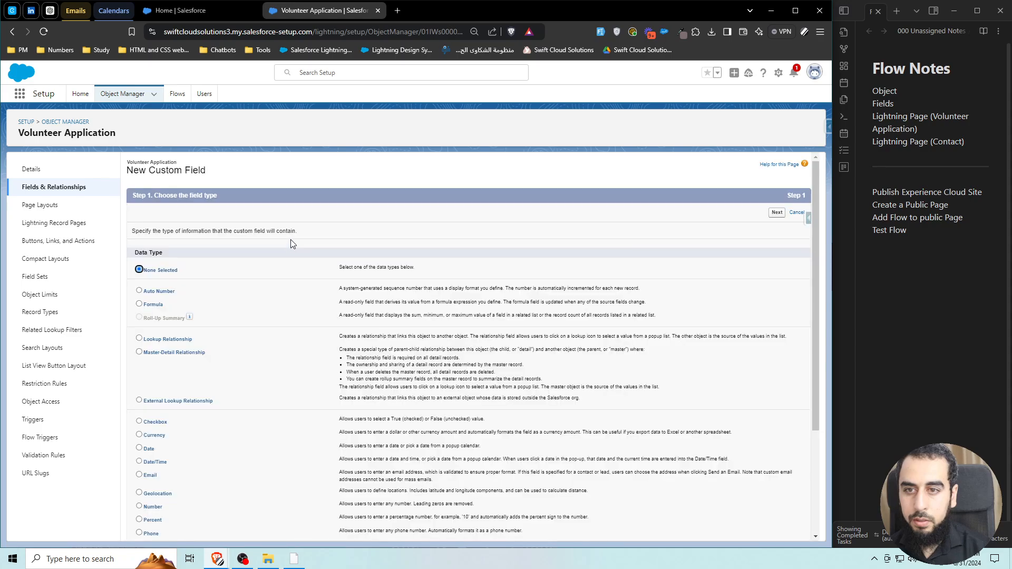
Add a Last Name text field with length 100, filling the required length after a validation error.
scroll(176, 387, "down", 3)
left_click(140, 430)
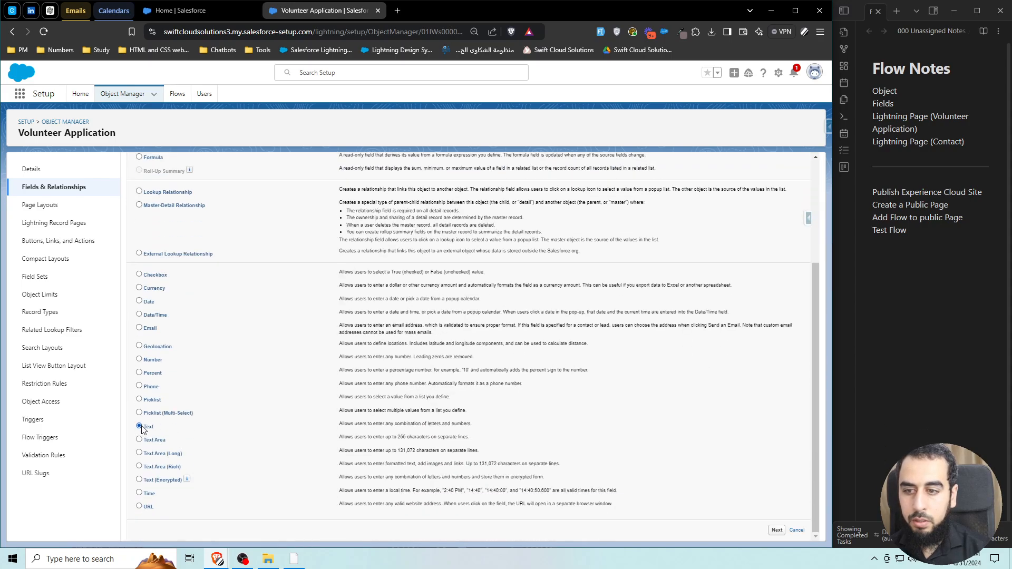
scroll(776, 263, "up", 3)
left_click(777, 212)
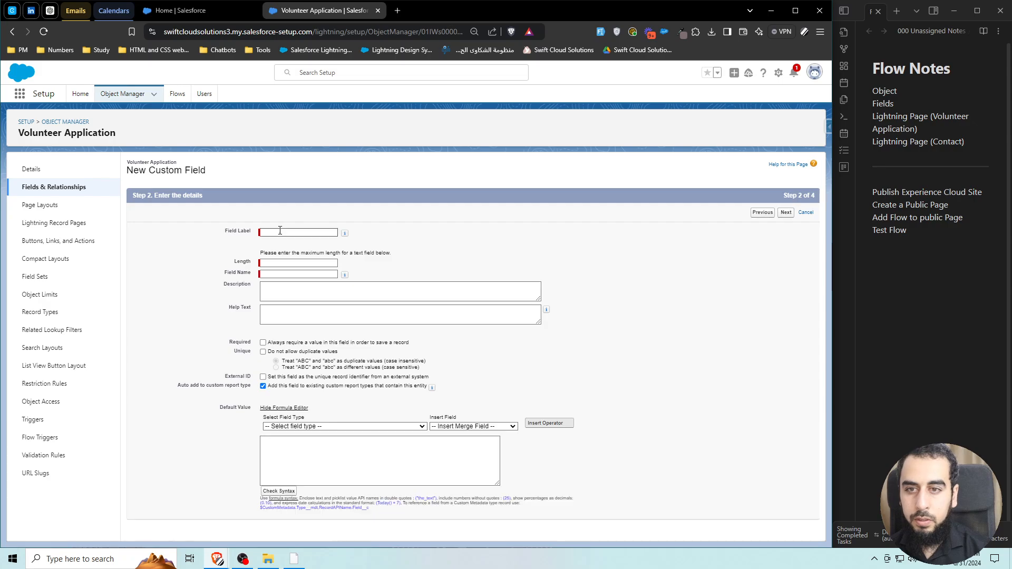
left_click(275, 233)
type("Last Na")
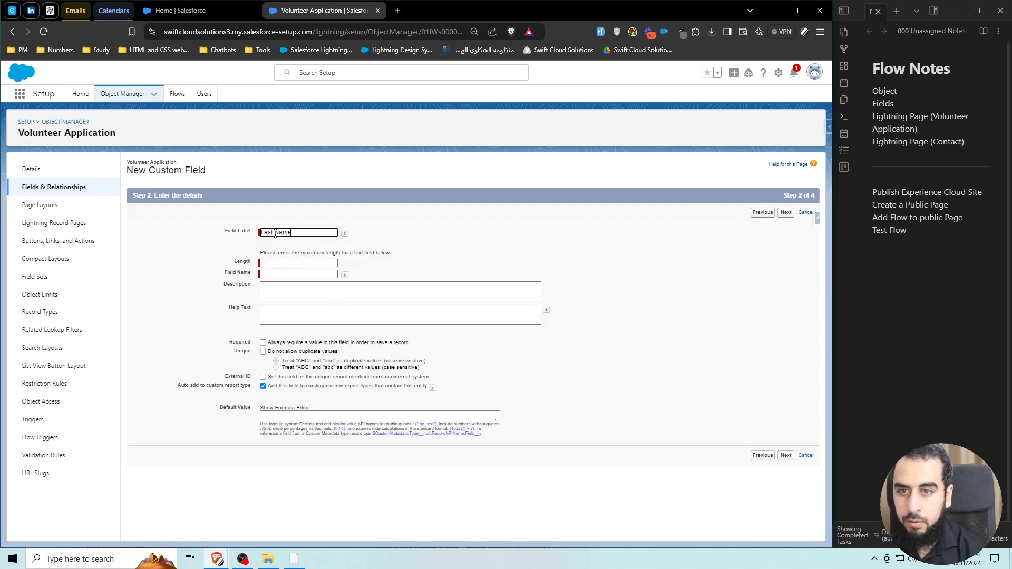
type("me")
left_click(786, 213)
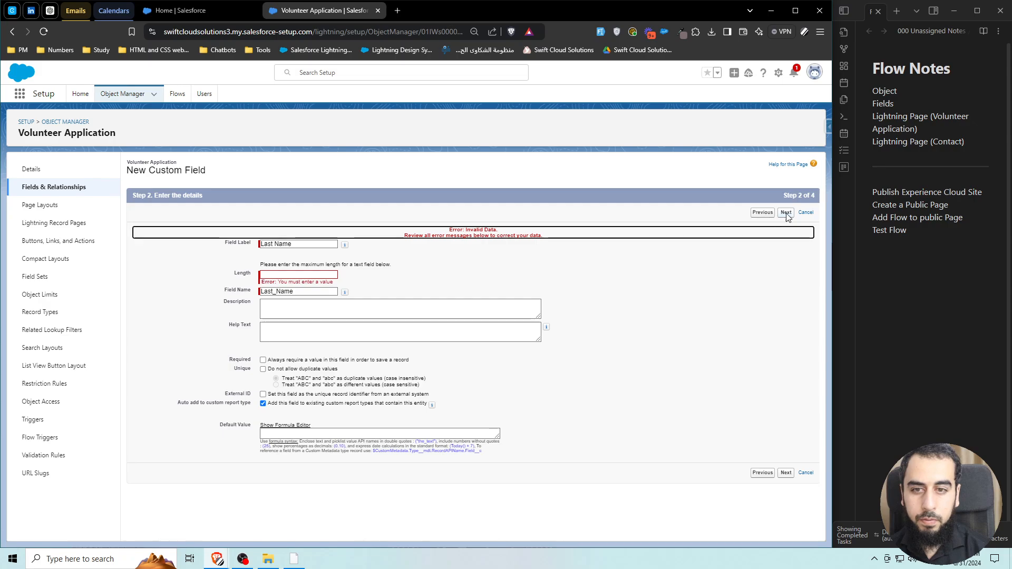
left_click(319, 275)
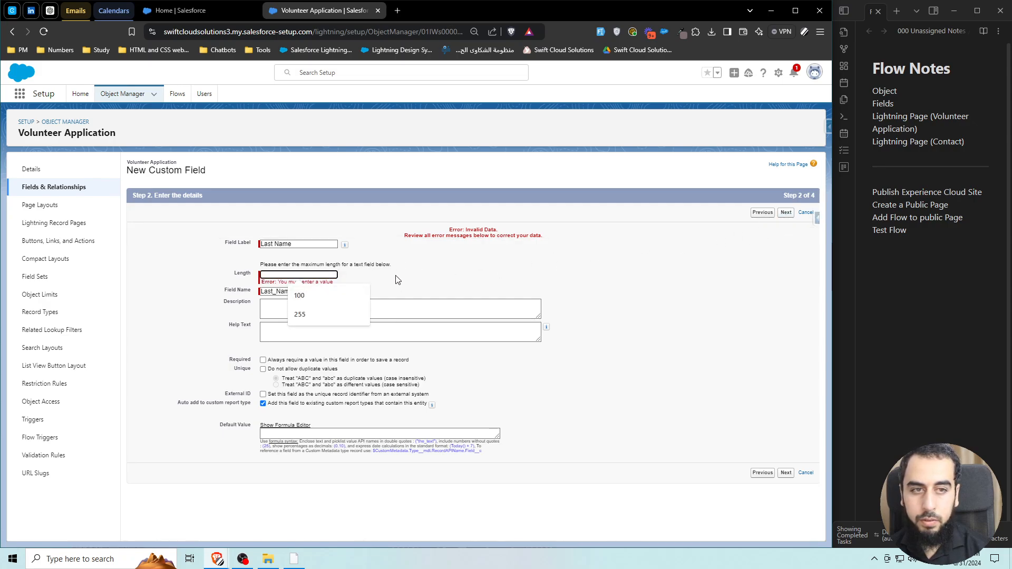
left_click(300, 295)
left_click(786, 212)
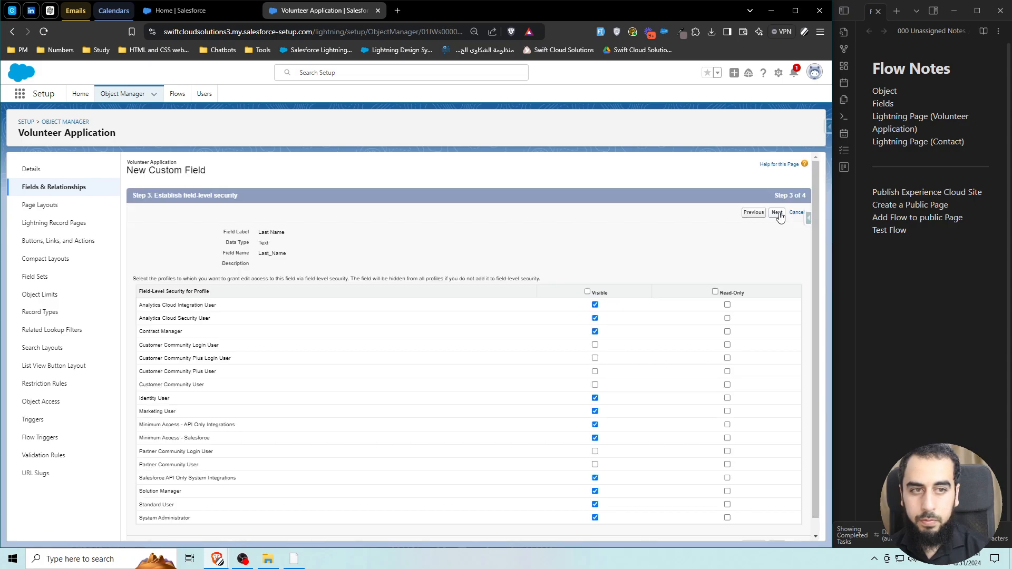
left_click(778, 213)
left_click(761, 213)
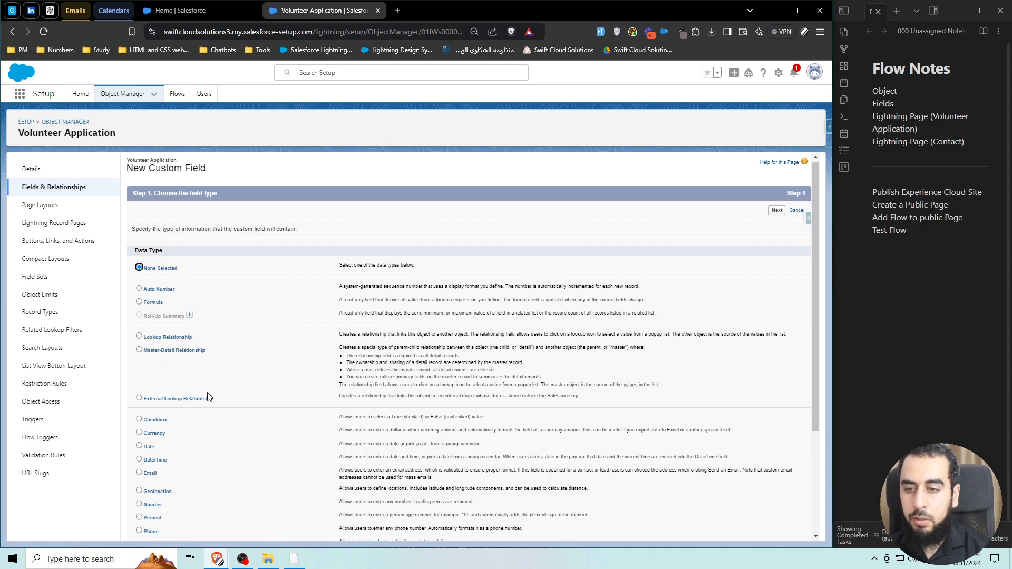
Create an Email-type field labelled 'Email' with default security and layout settings.
left_click(138, 473)
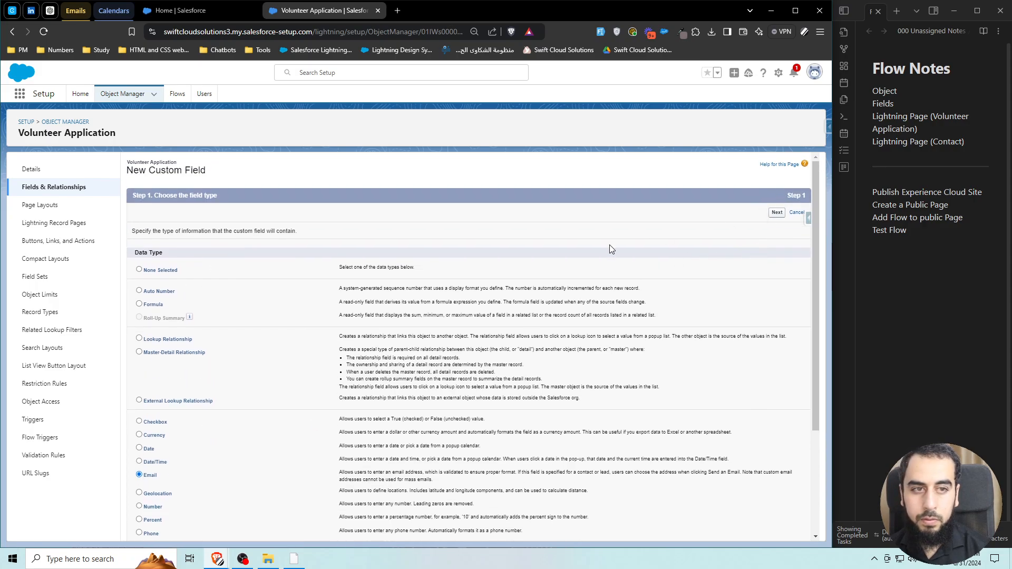
left_click(289, 232)
type("Emai")
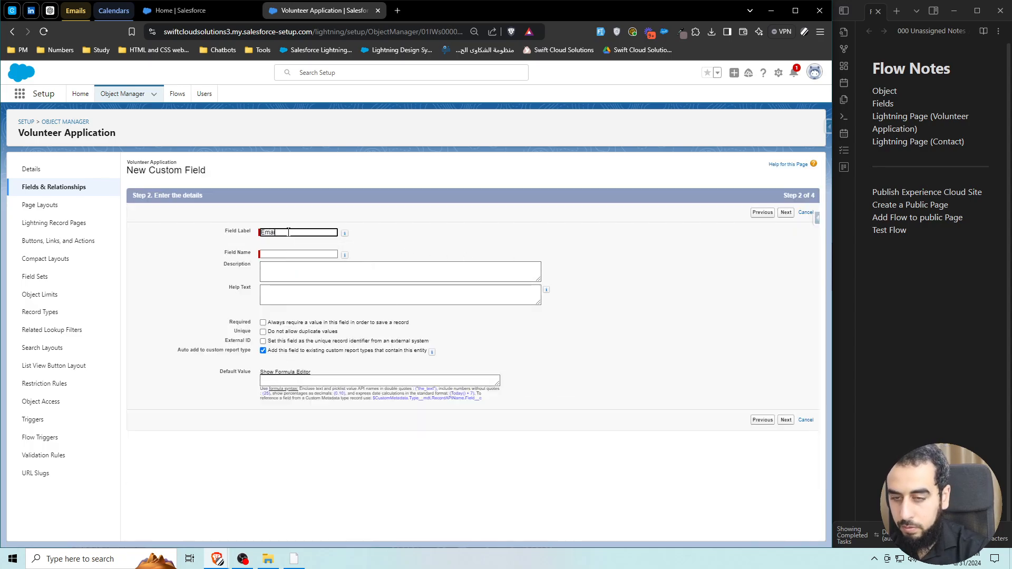
type("l")
left_click(486, 235)
left_click(787, 215)
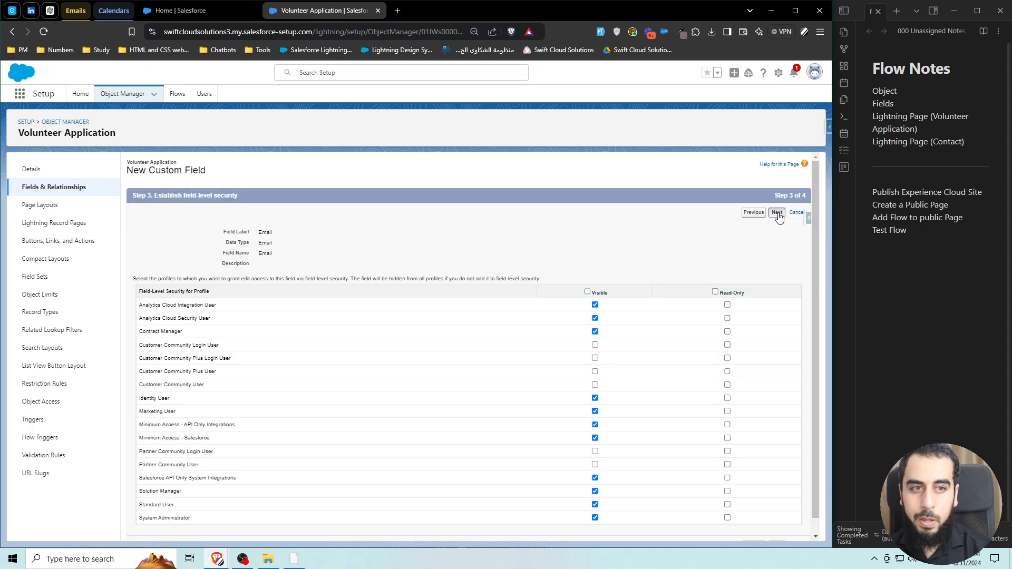
left_click(778, 212)
left_click(758, 215)
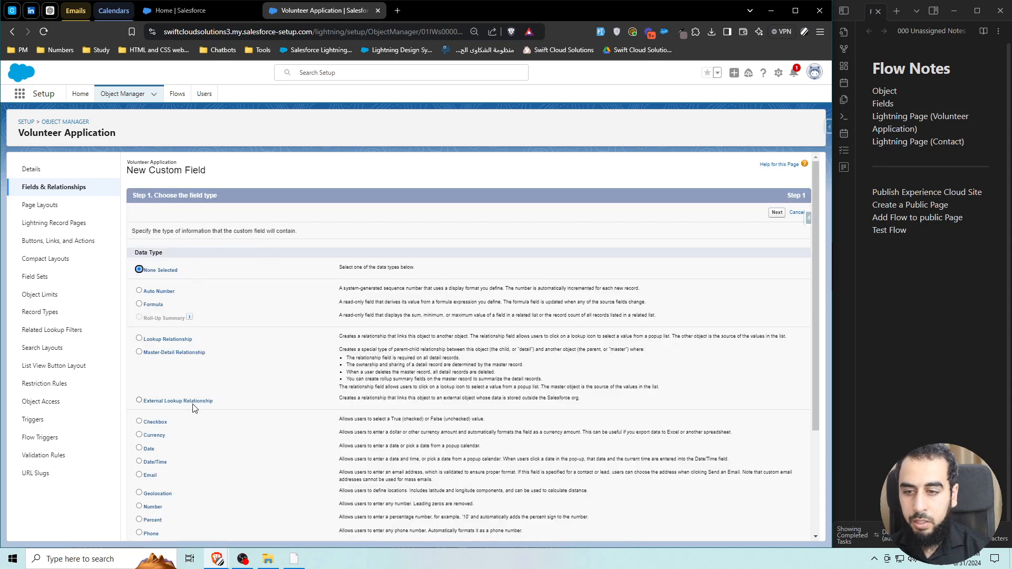
Choose Picklist as the data type for the next new field.
scroll(191, 408, "down", 2)
scroll(158, 445, "down", 1)
left_click(140, 444)
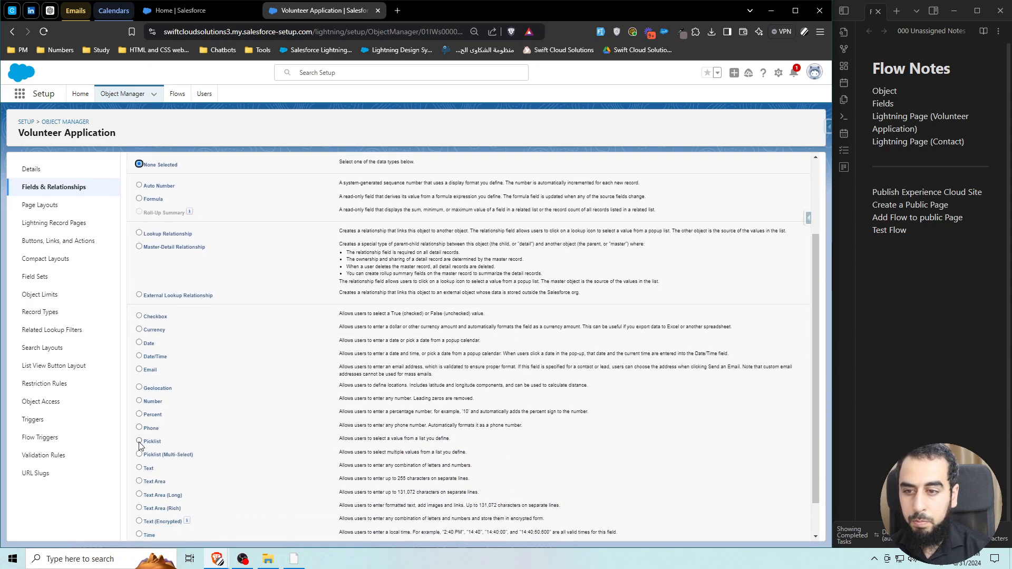
scroll(466, 341, "up", 2)
Define a 'Status' picklist with values Draft, In Progress, Submitted and Approved.
left_click(777, 212)
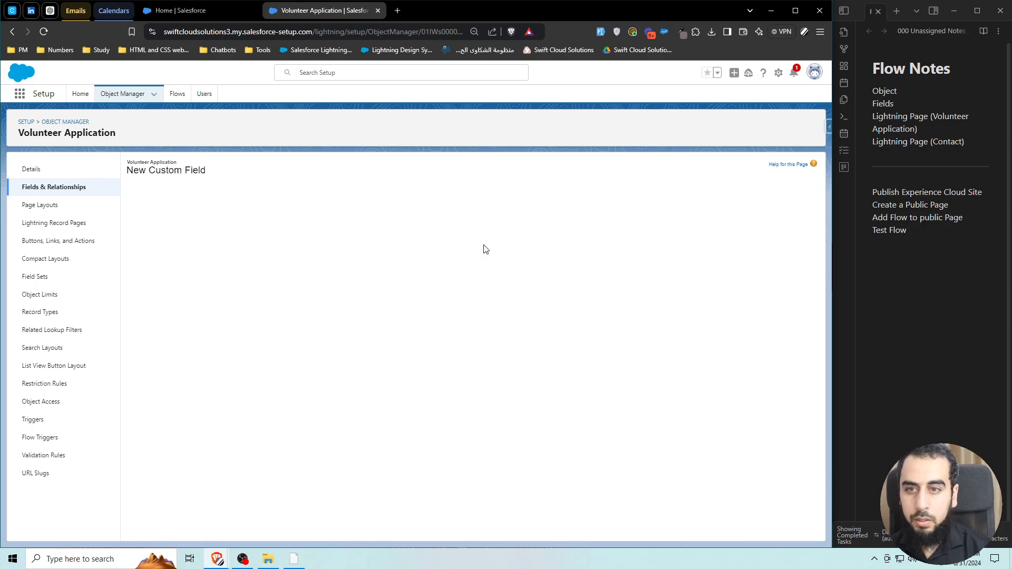
left_click(299, 233)
type("Status")
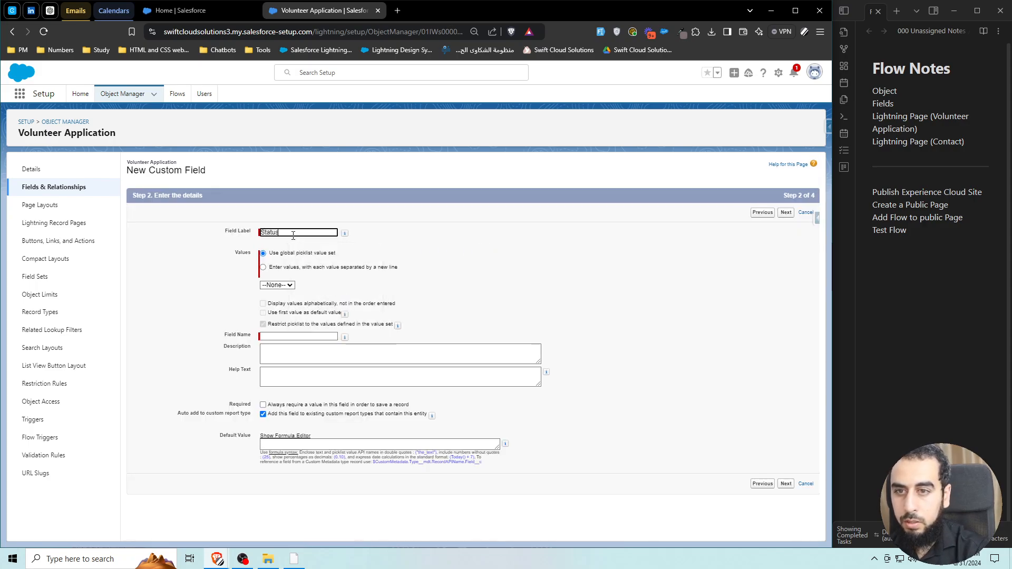
left_click(416, 247)
left_click(332, 267)
left_click(279, 298)
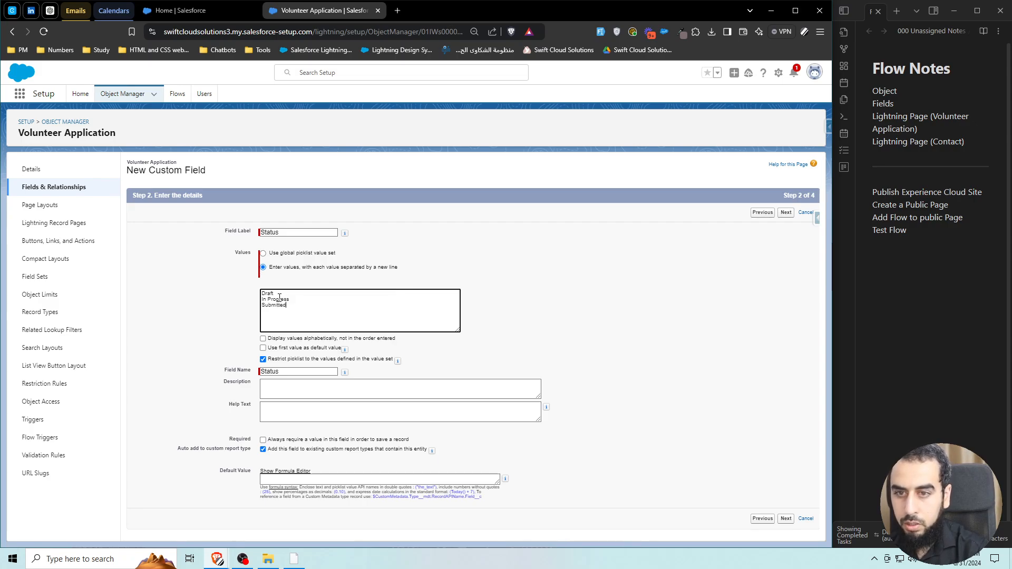
key("Return")
type("Comple")
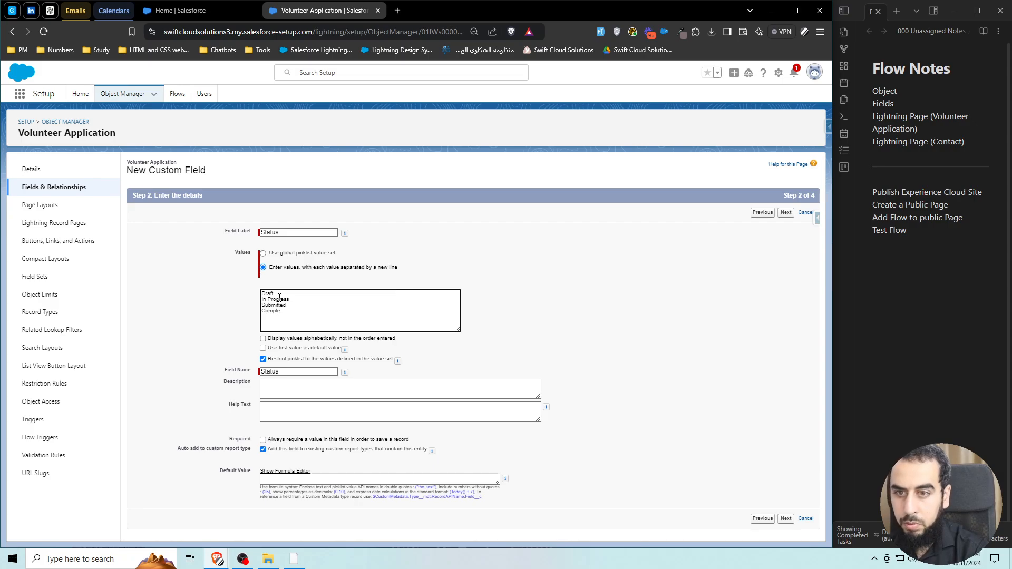
type("ted")
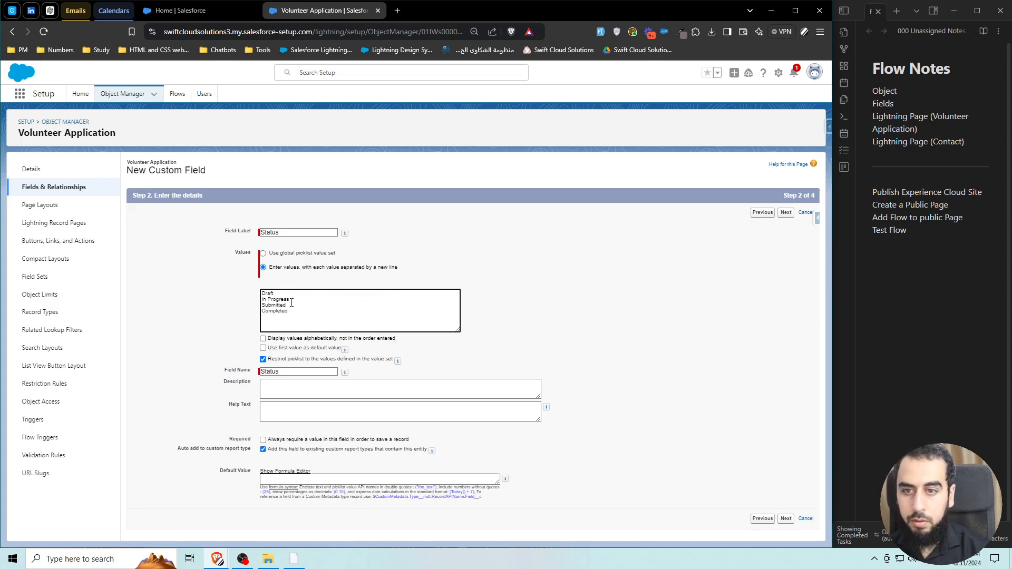
double_click(274, 311)
type("Approved")
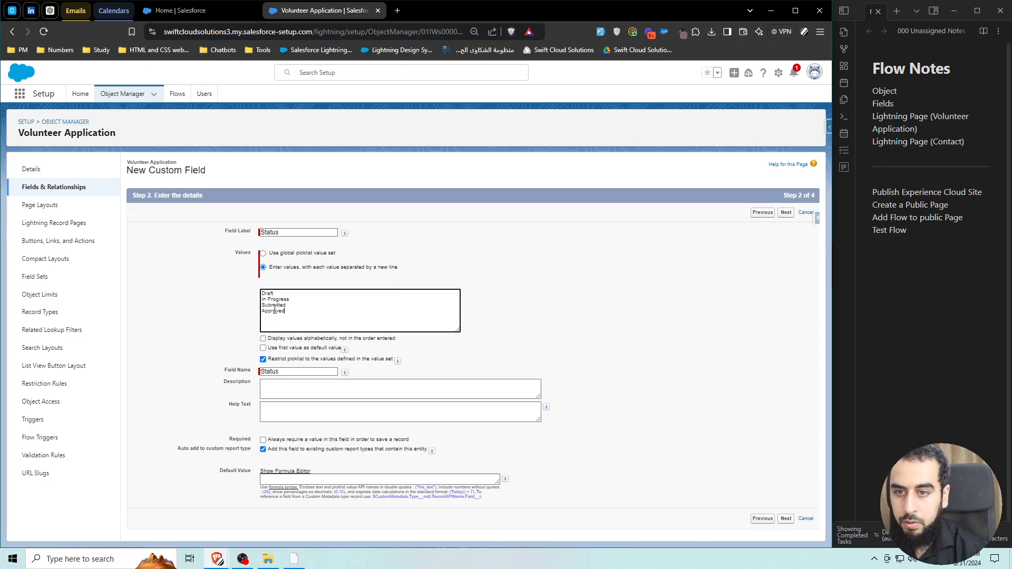
left_click(786, 213)
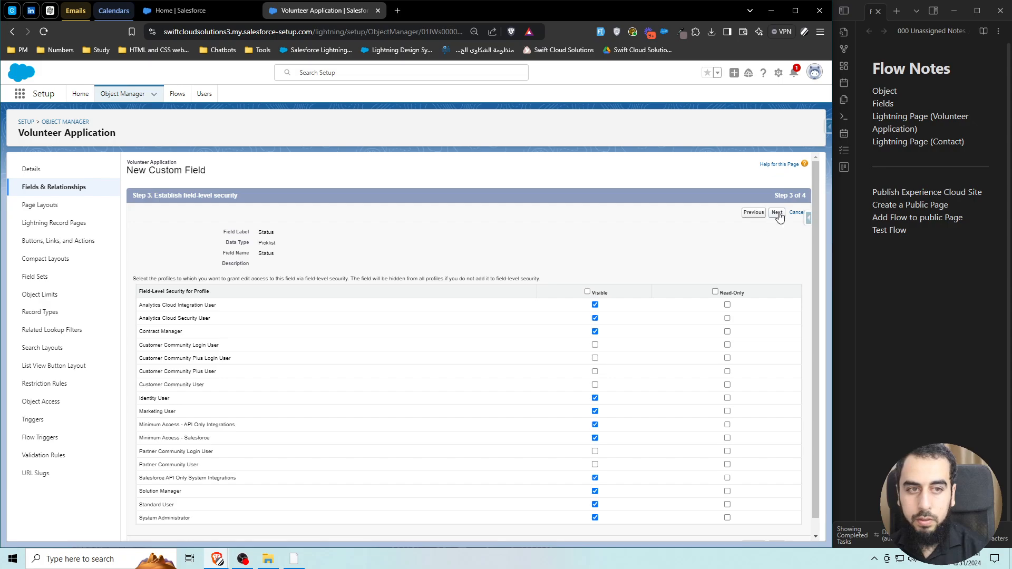
left_click(778, 212)
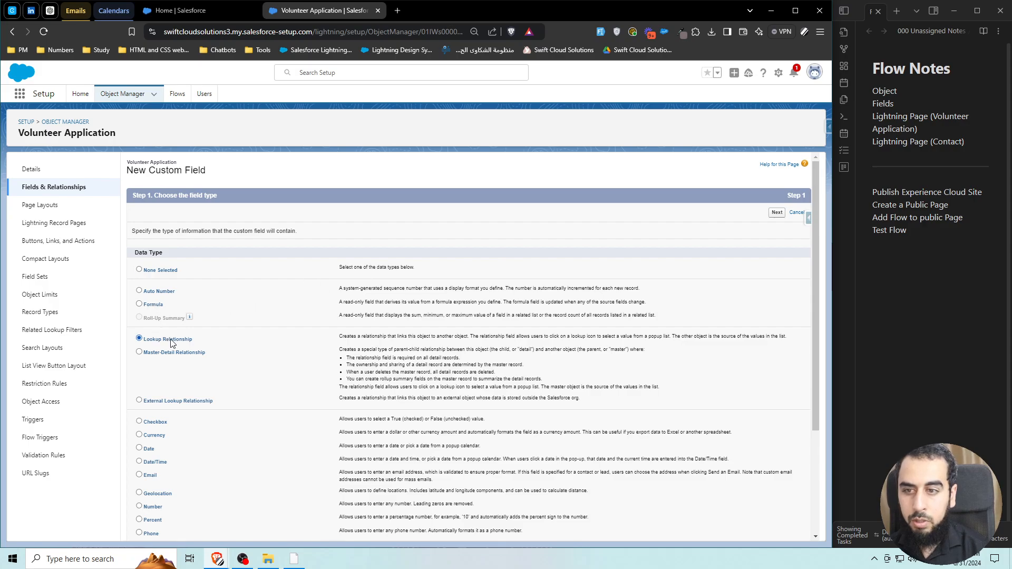
Relate the new lookup field to the Contact object.
left_click(328, 250)
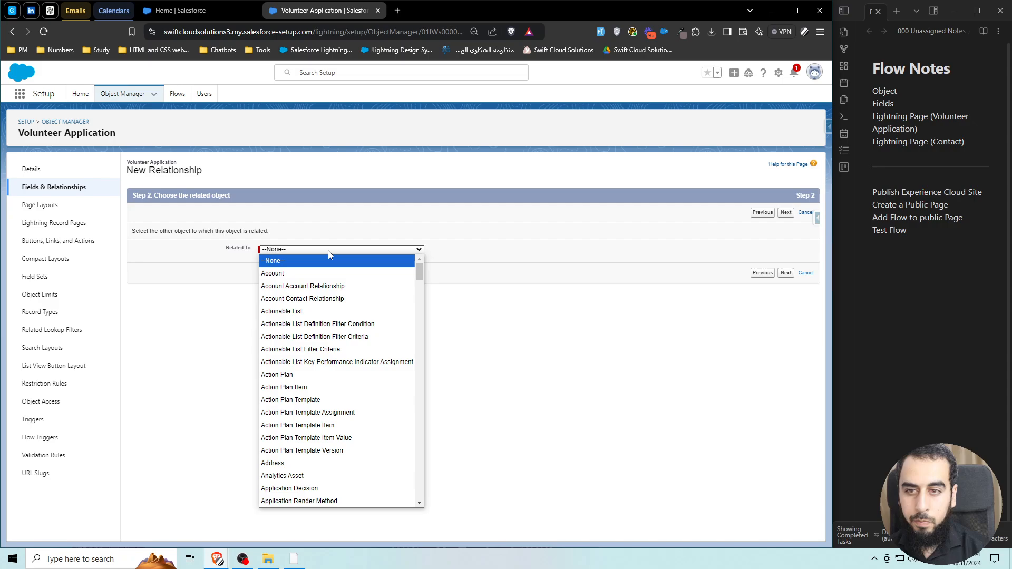
scroll(330, 370, "down", 10)
key("c")
key("c")
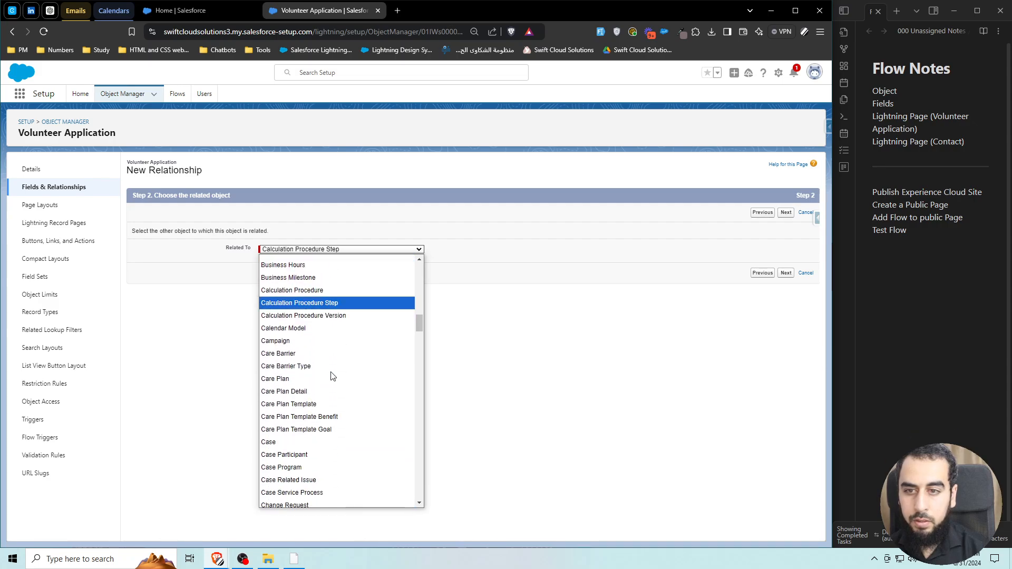
scroll(322, 368, "down", 4)
left_click(290, 472)
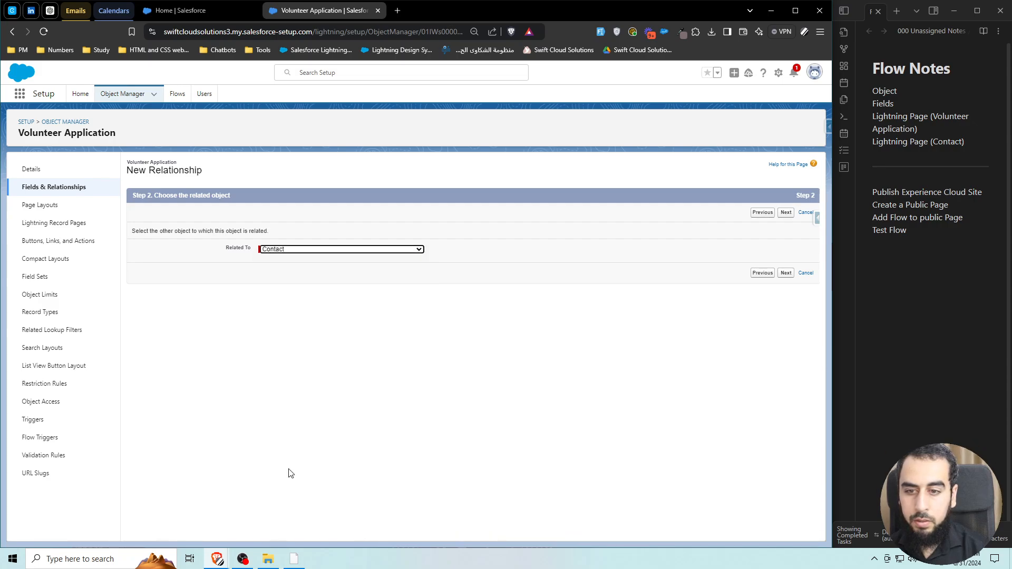
left_click(787, 213)
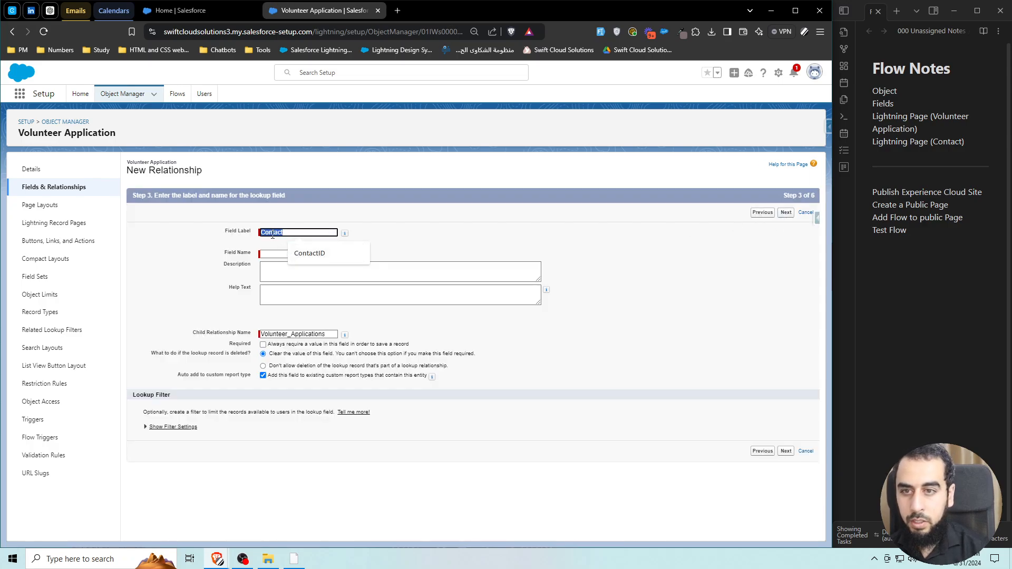
Label the lookup 'Applicant', keep it on the Volunteer Application Layout, and save it.
type("App")
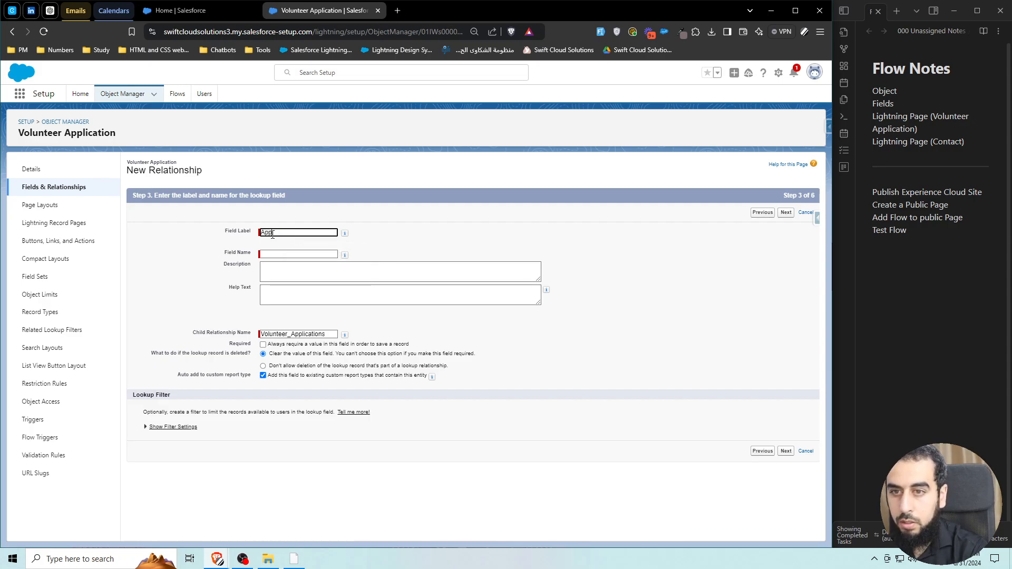
type("licant")
left_click(449, 236)
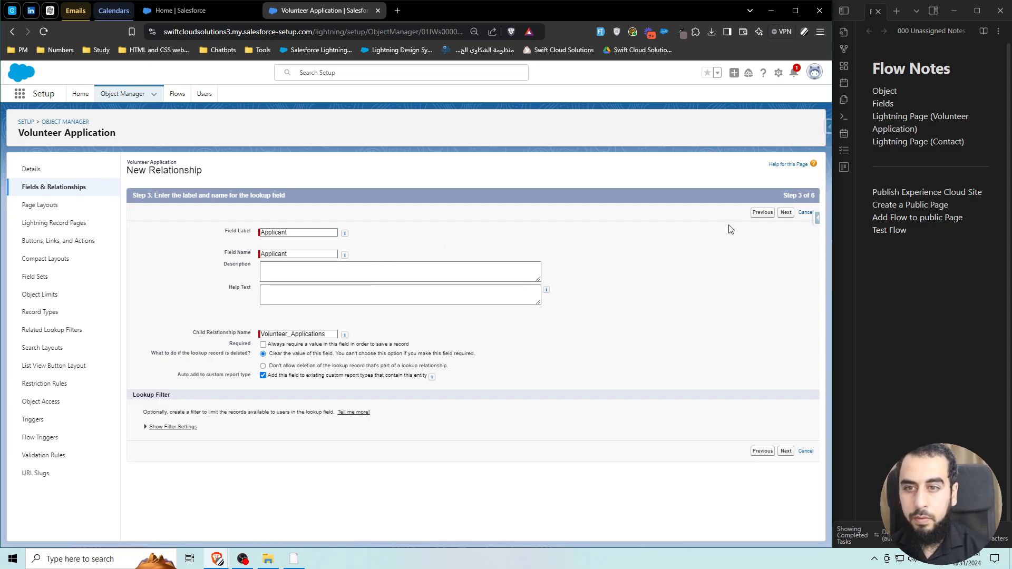
left_click(785, 213)
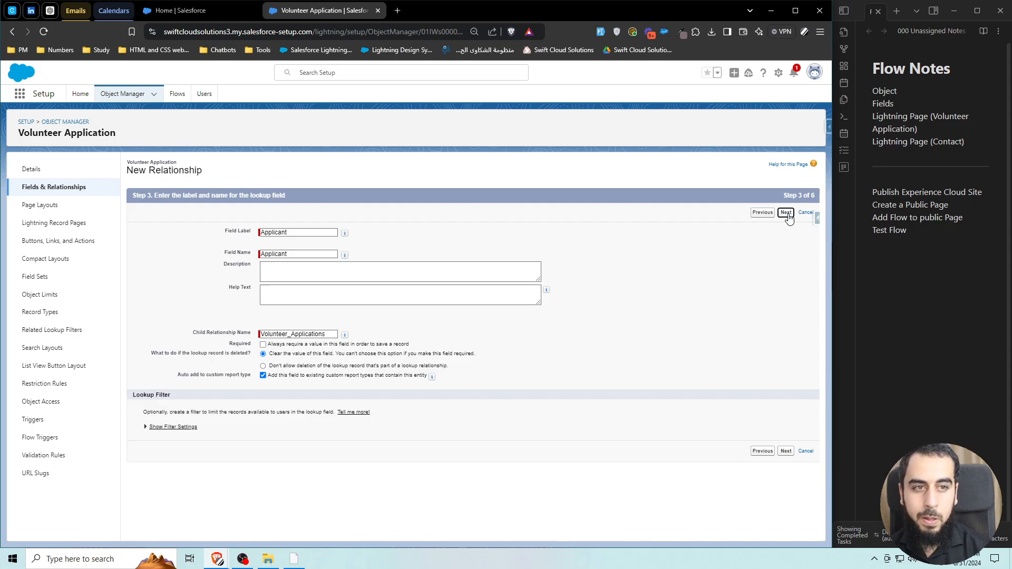
left_click(786, 213)
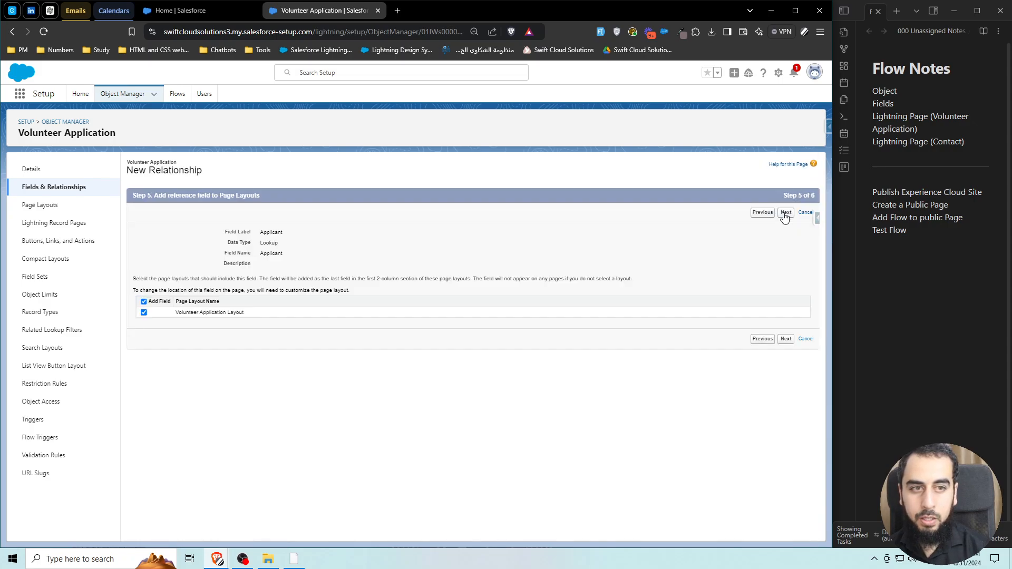
left_click(785, 213)
left_click(782, 213)
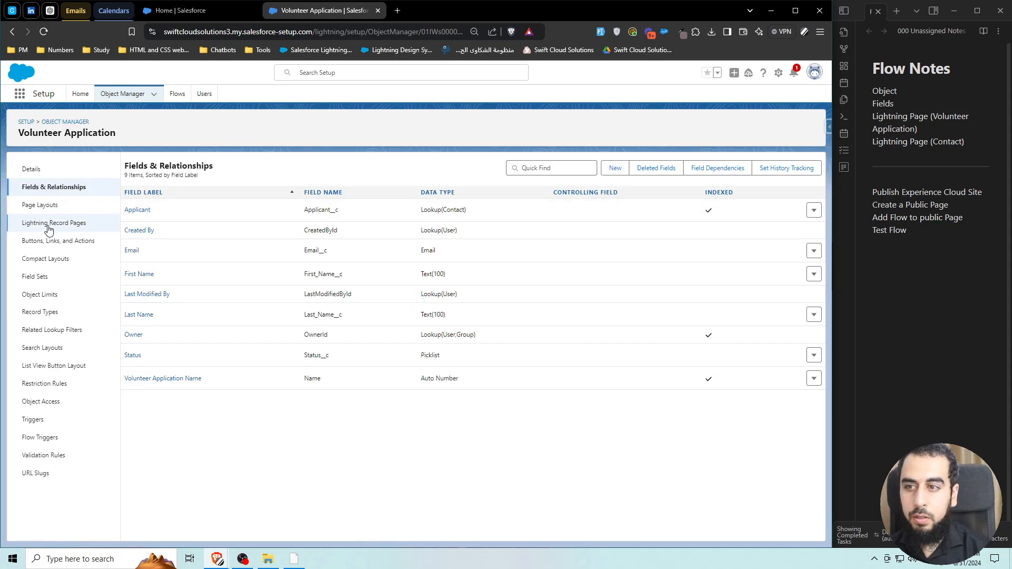
left_click(49, 227)
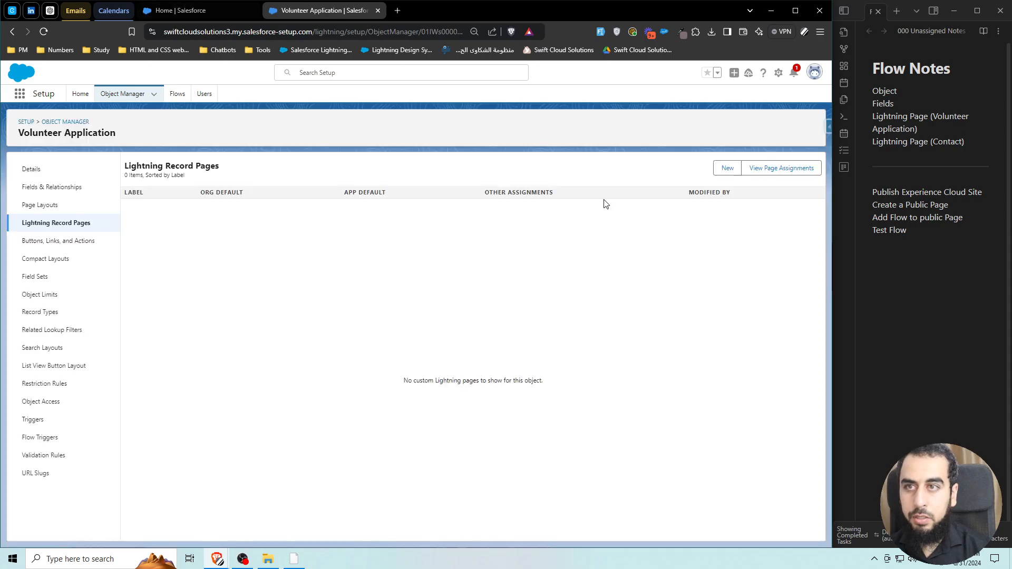
left_click(731, 169)
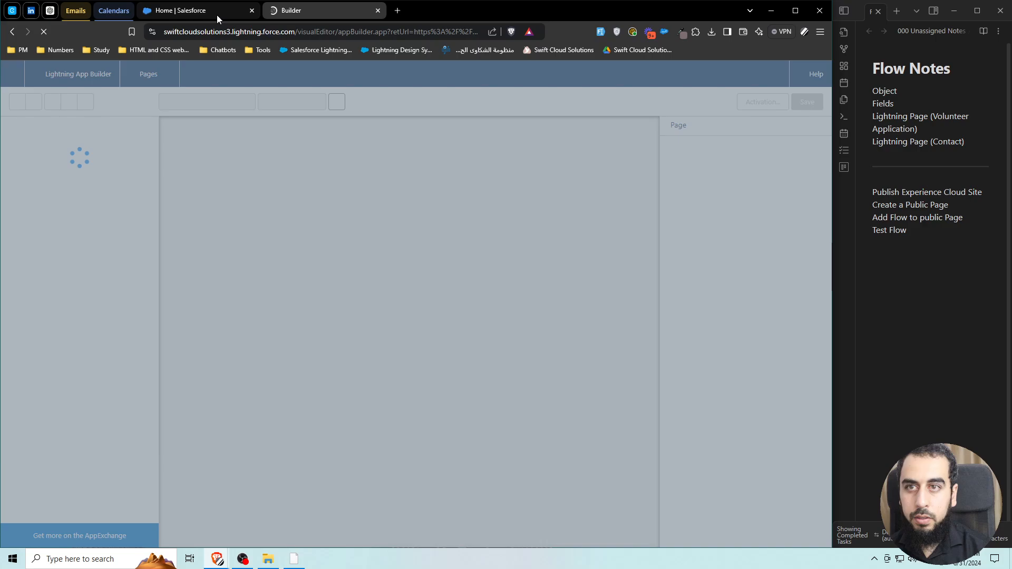
left_click(217, 13)
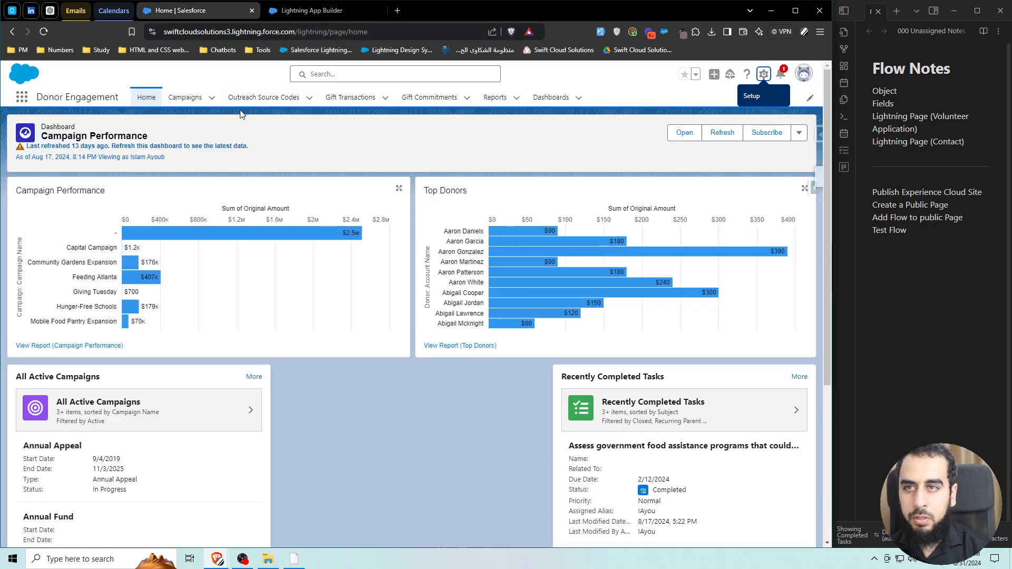
left_click(22, 97)
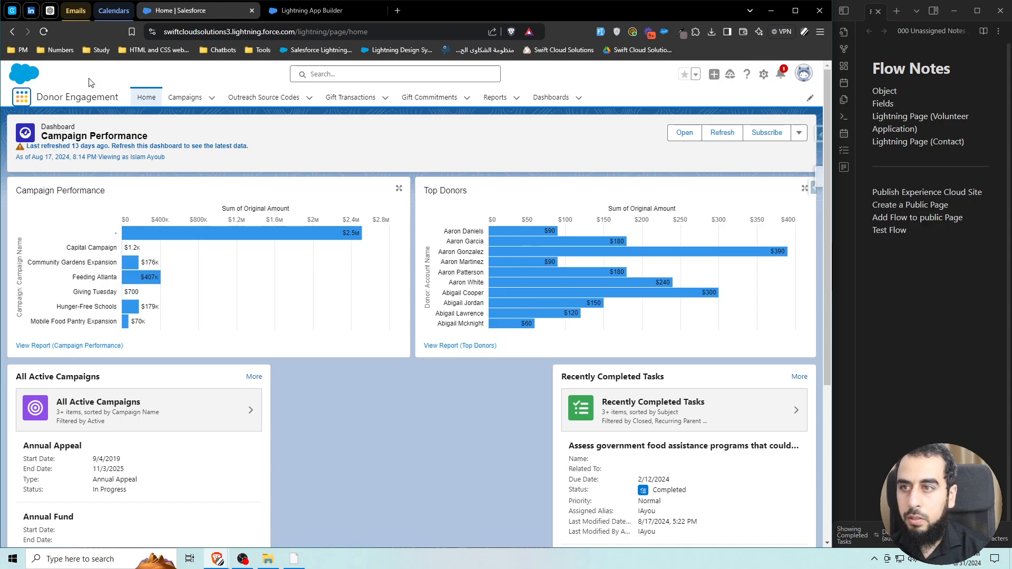
type("volunteer")
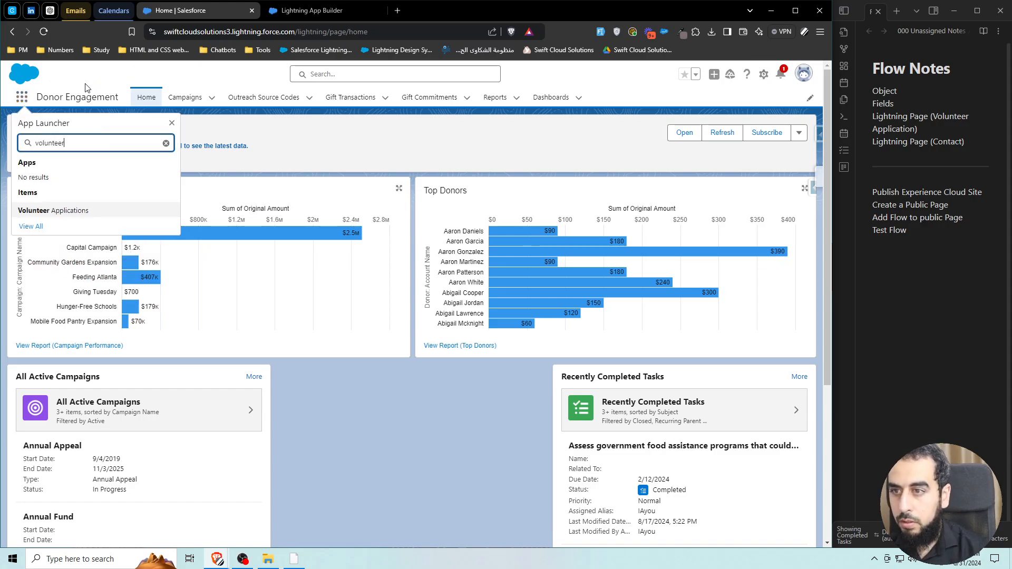
left_click(53, 211)
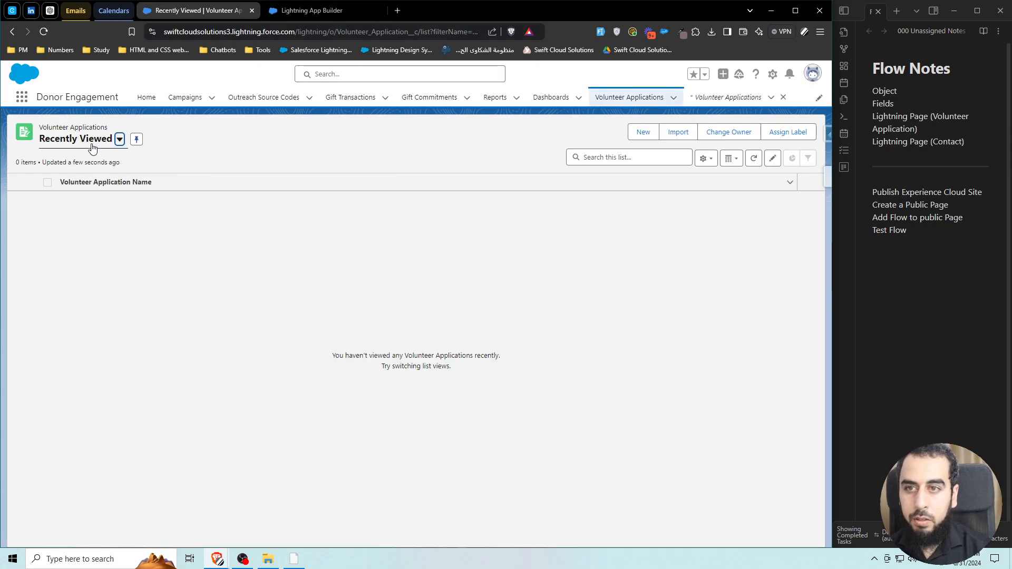
left_click(643, 132)
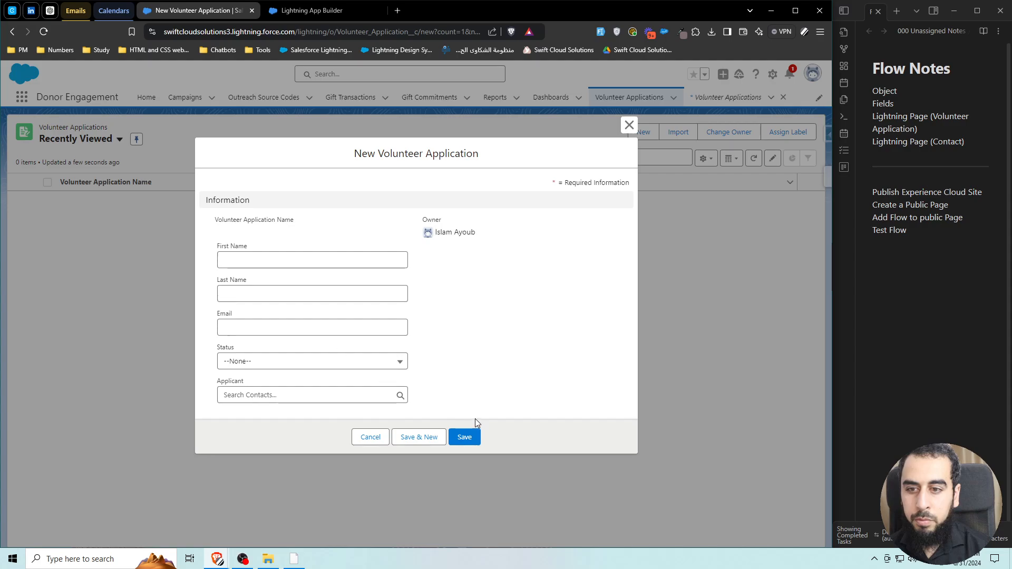
left_click(476, 435)
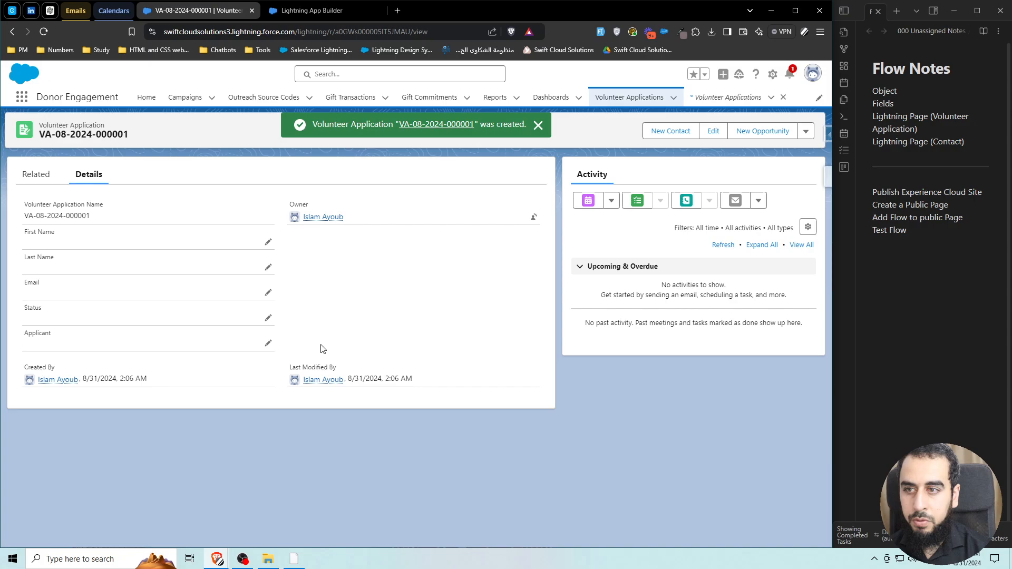
Check the record's related lists and details, then close the Lightning App Builder tab.
left_click(37, 175)
left_click(88, 175)
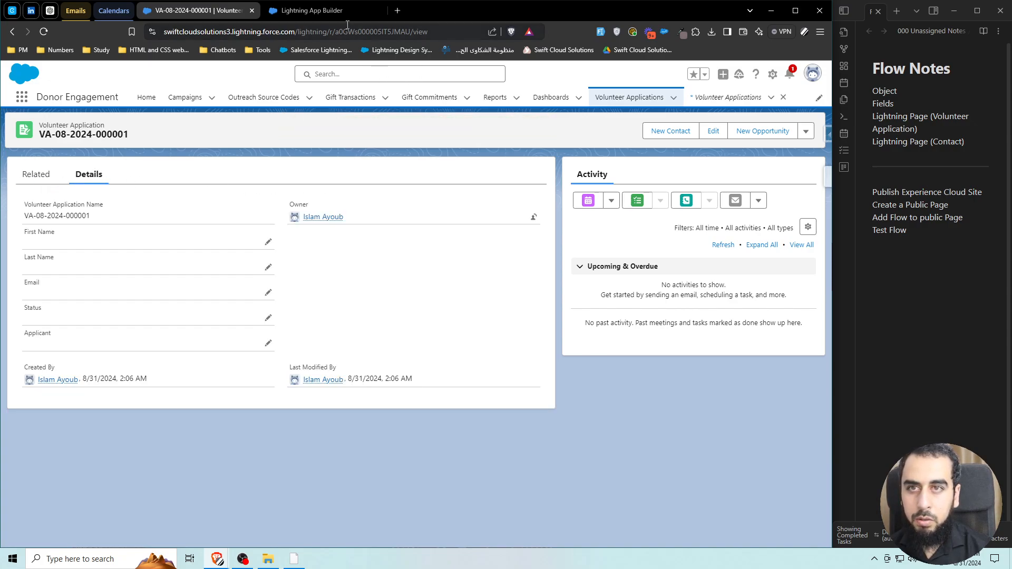
left_click(378, 10)
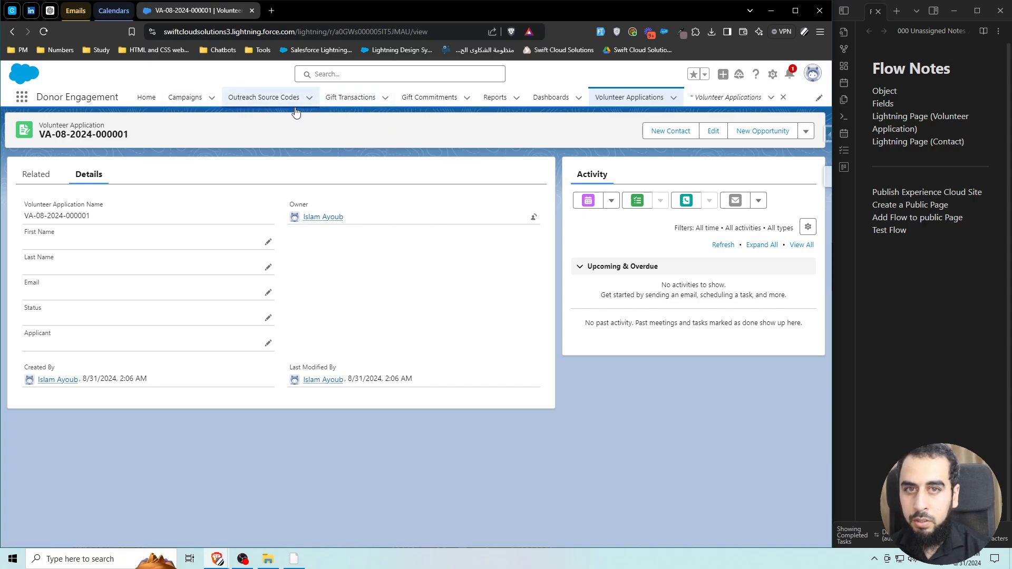
Open the first contact from the Contacts list and view its Relationships tab.
left_click(21, 97)
type("c")
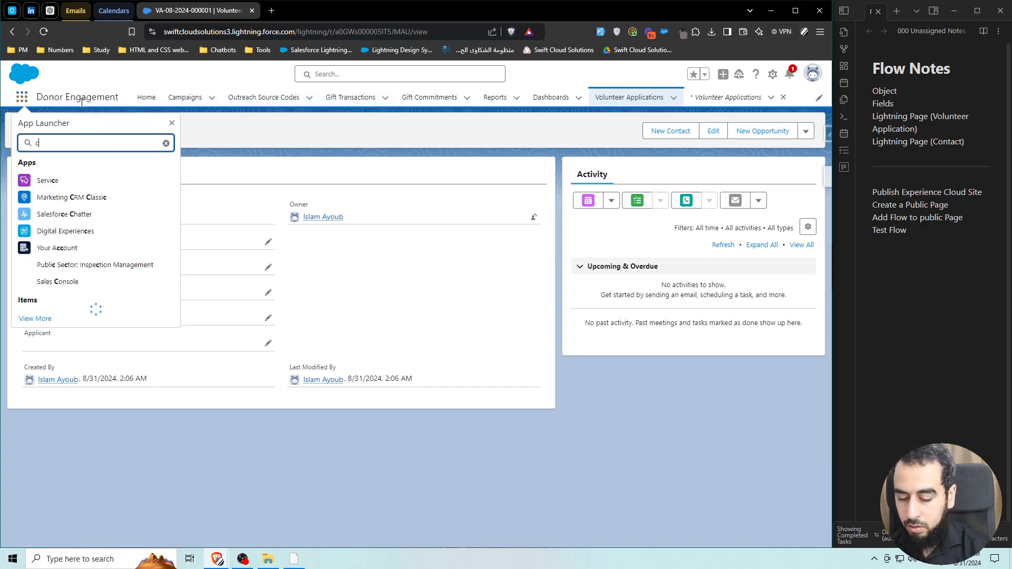
type("ontact")
left_click(48, 289)
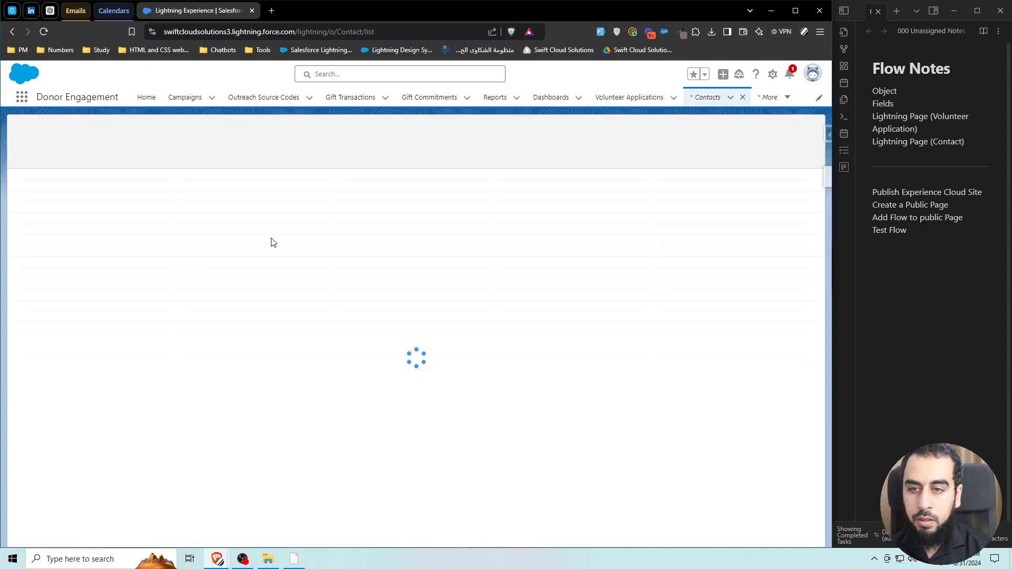
left_click(77, 201)
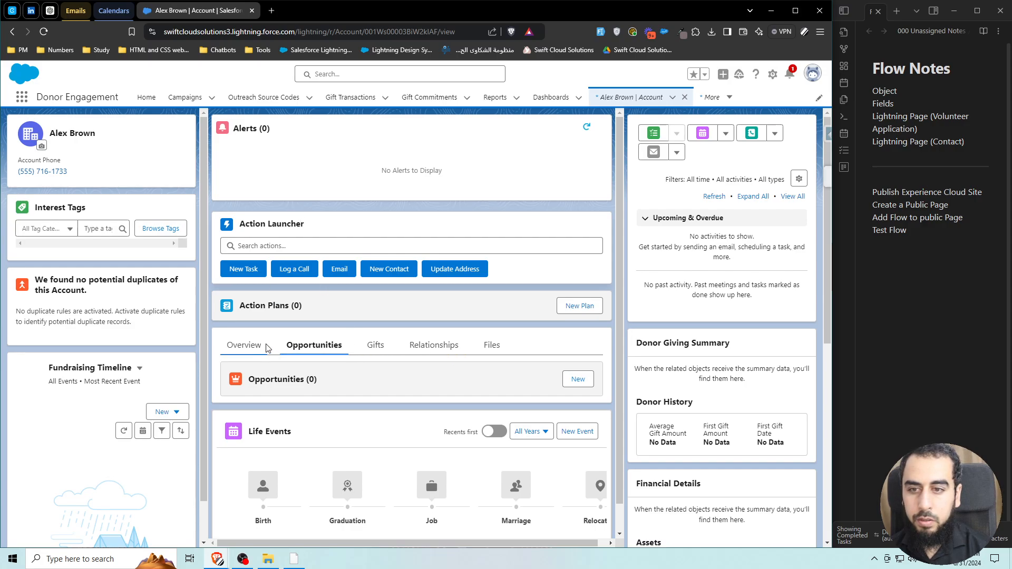
left_click(438, 345)
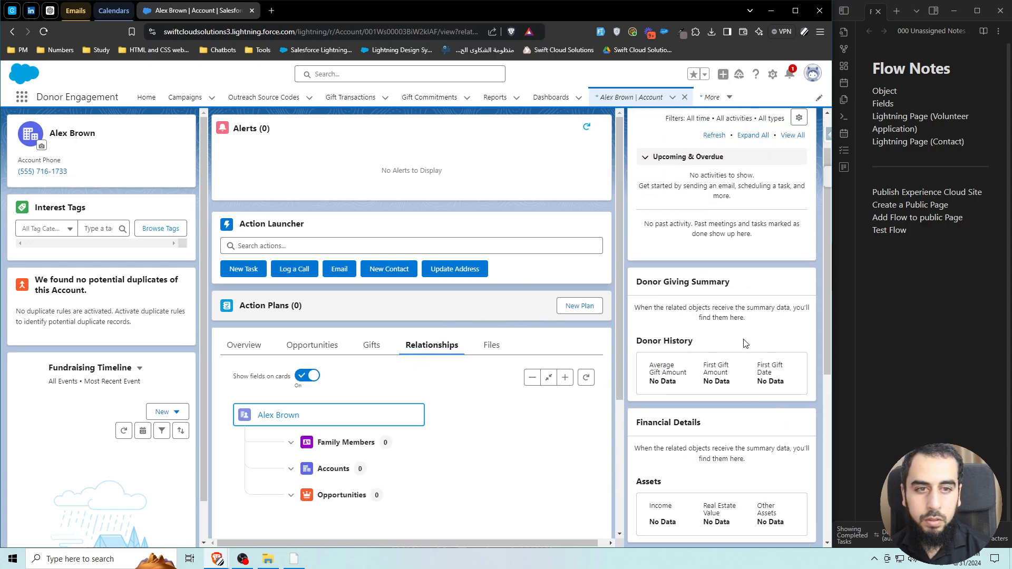
Open the record page in Lightning App Builder and add a Dynamic Related List - Single to the middle column.
left_click(773, 74)
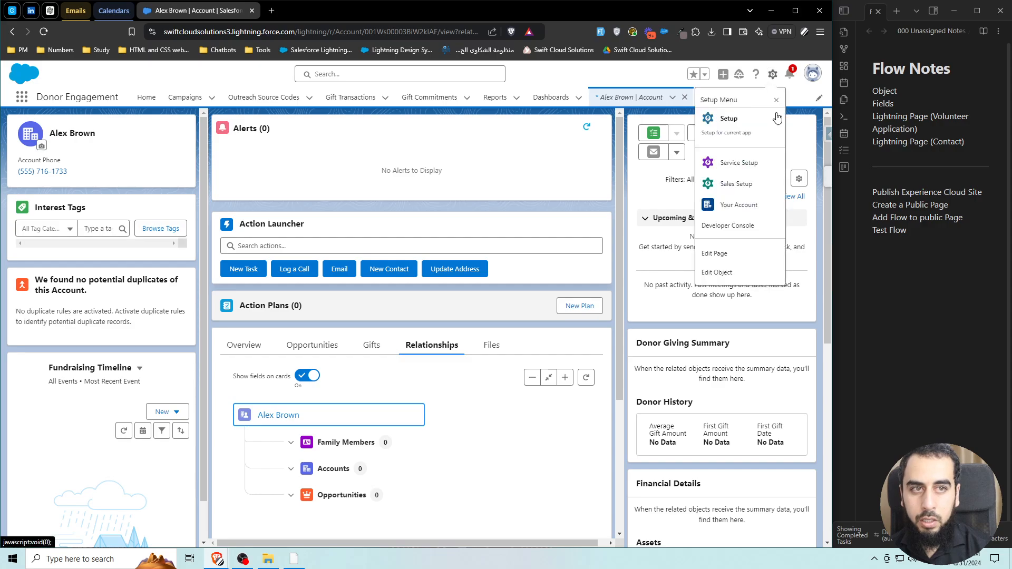
left_click(730, 254)
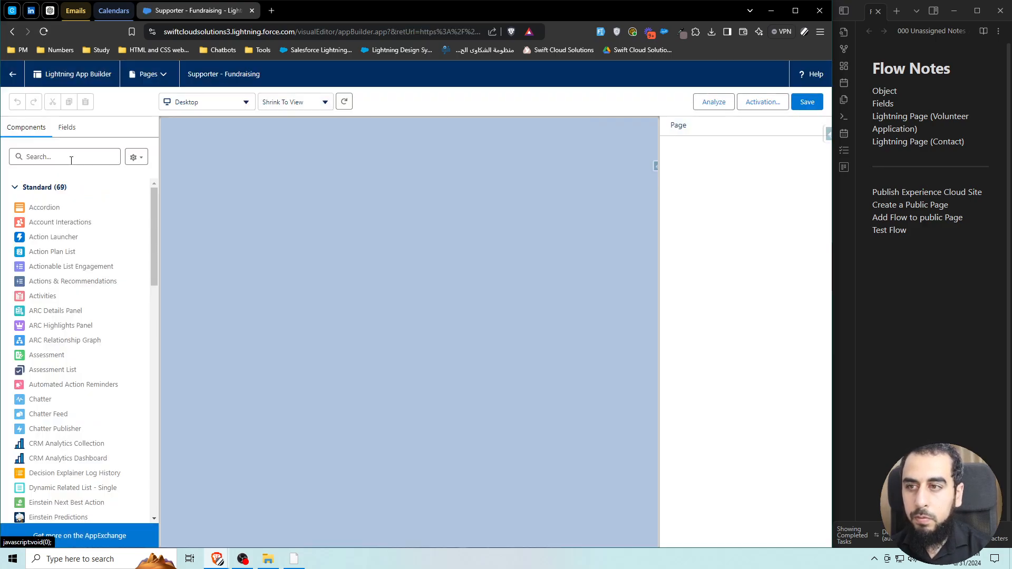
left_click(70, 158)
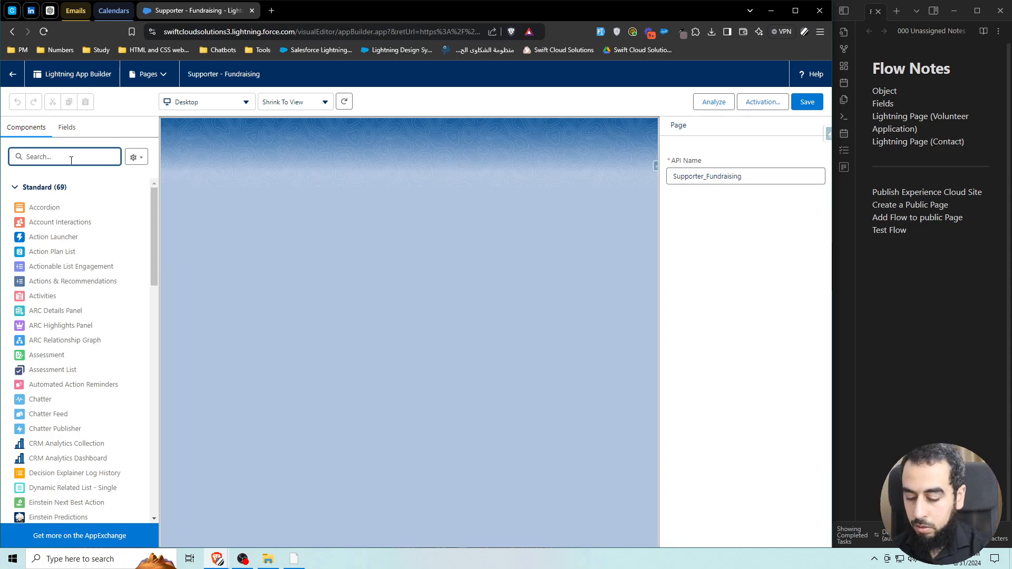
type("dyn")
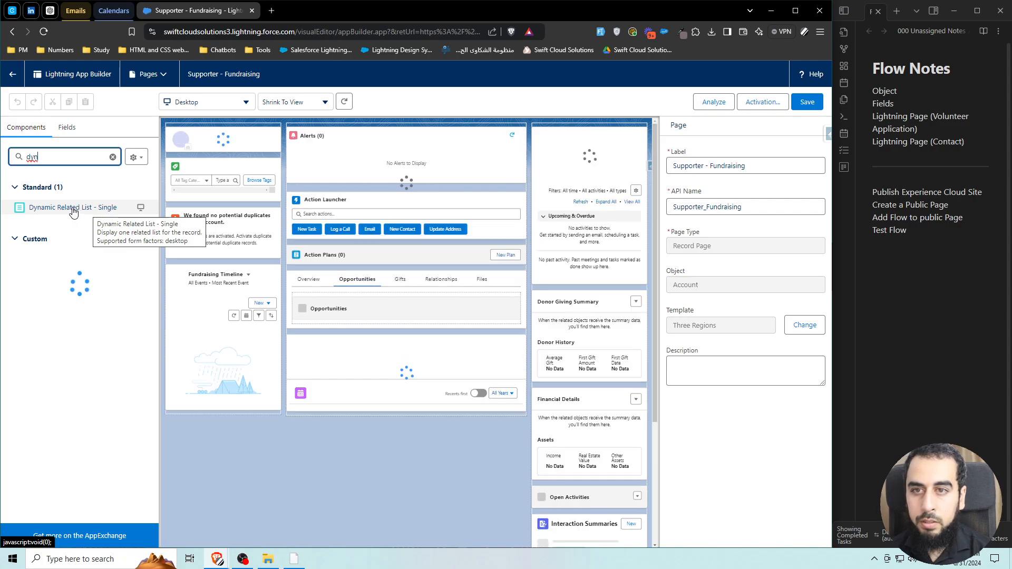
left_click_drag(80, 212, 406, 145)
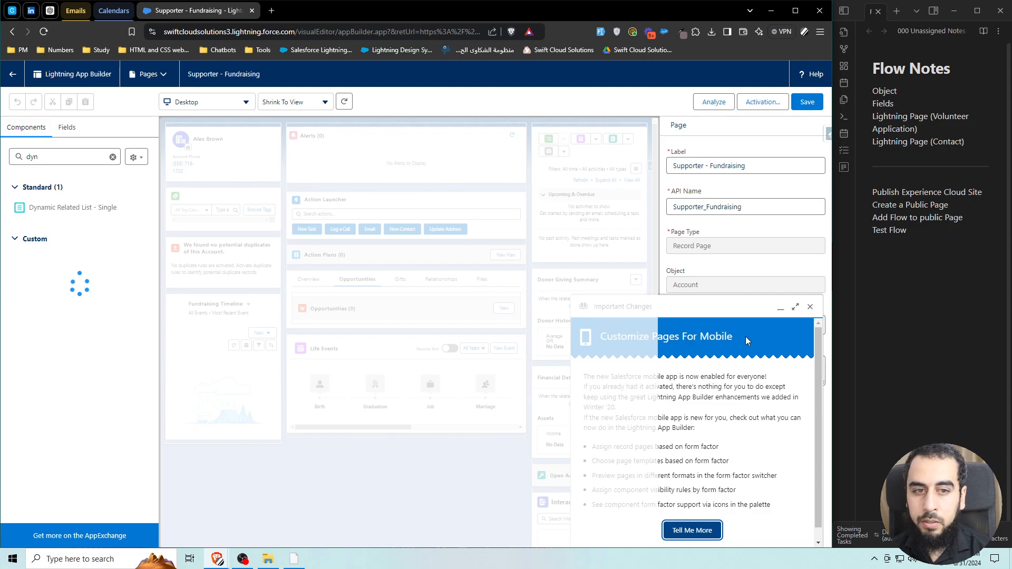
left_click(811, 309)
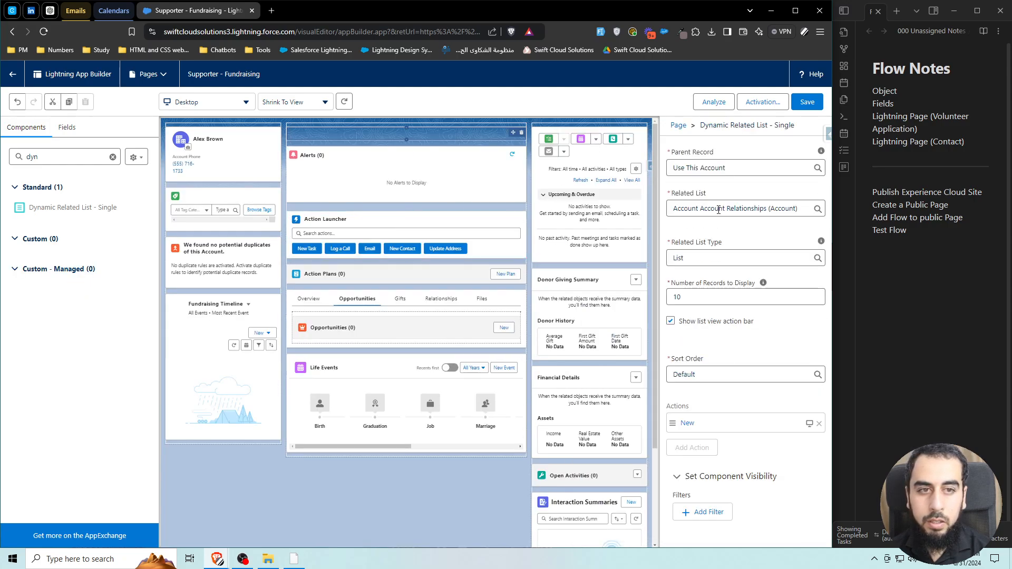
Set the related list component to show Volunteer Applications.
left_click(743, 207)
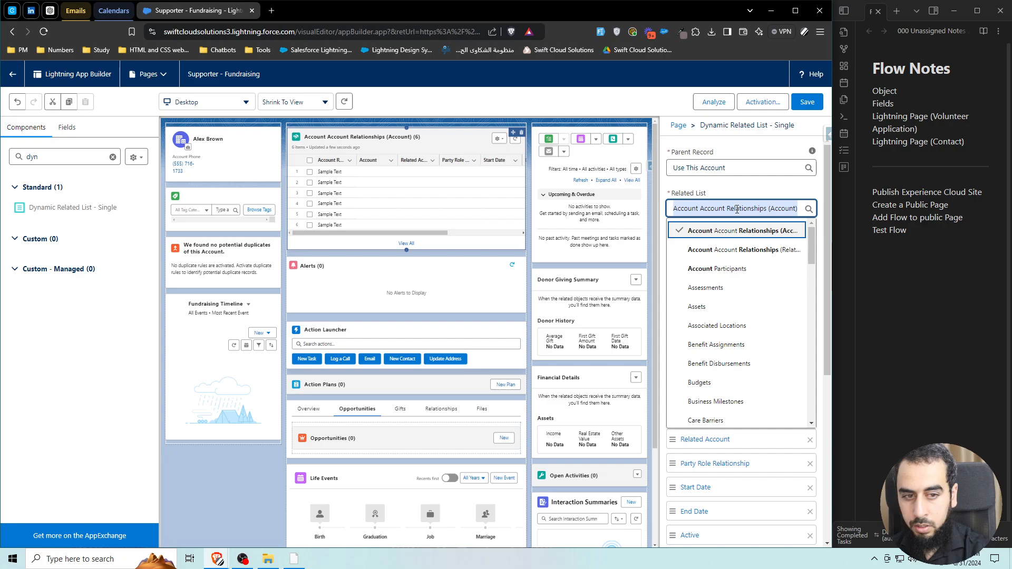
type("volu")
left_click(748, 250)
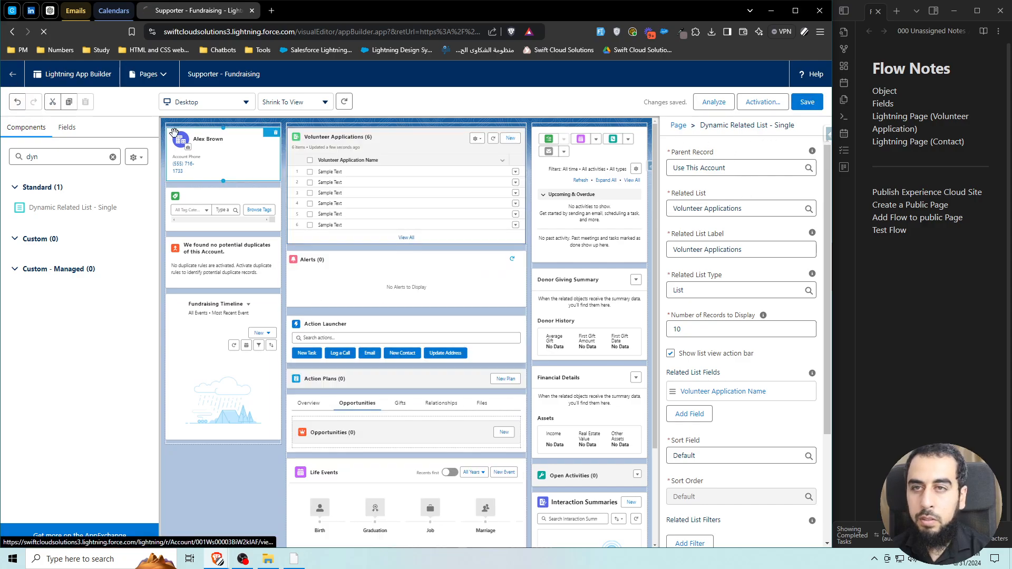
left_click(937, 138)
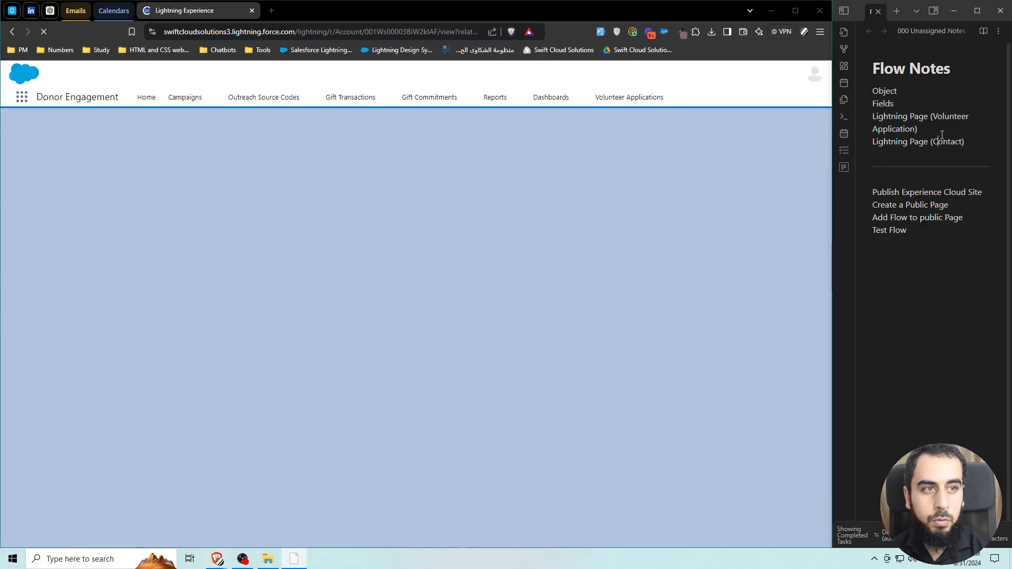
In the notes, add a new line starting 'Bu' above Publish Experience Cloud Site.
left_click_drag(967, 142, 866, 94)
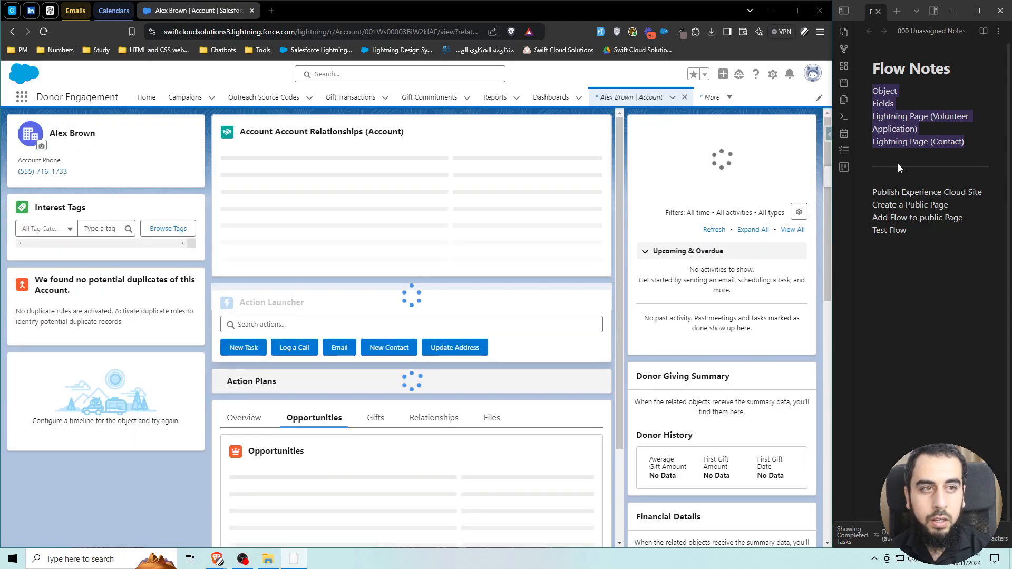
left_click(899, 180)
key("Return")
type("Build the flow")
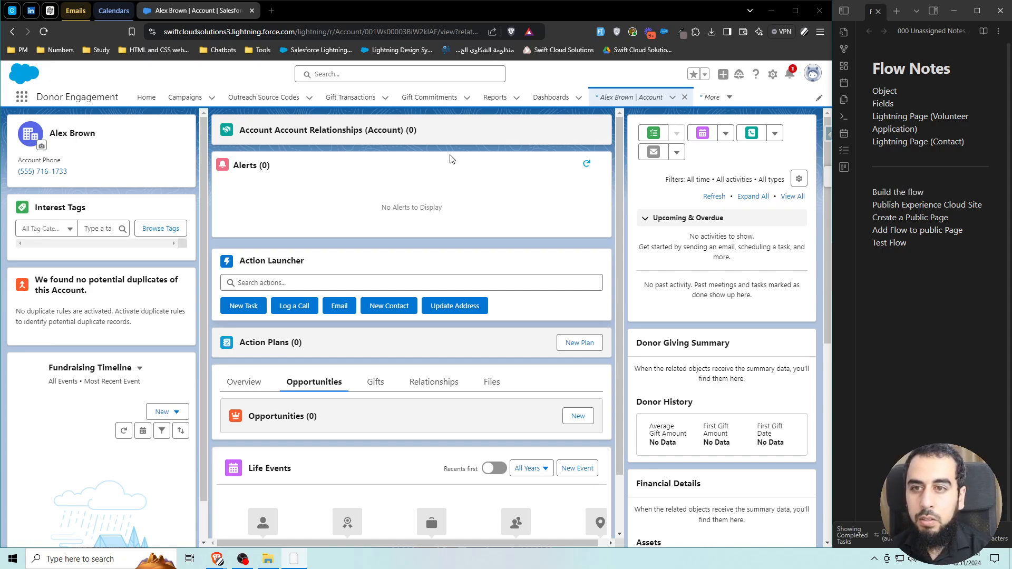
Switch the page's Account Relationships list to Volunteer Applications, save, and return to the account.
left_click(447, 134)
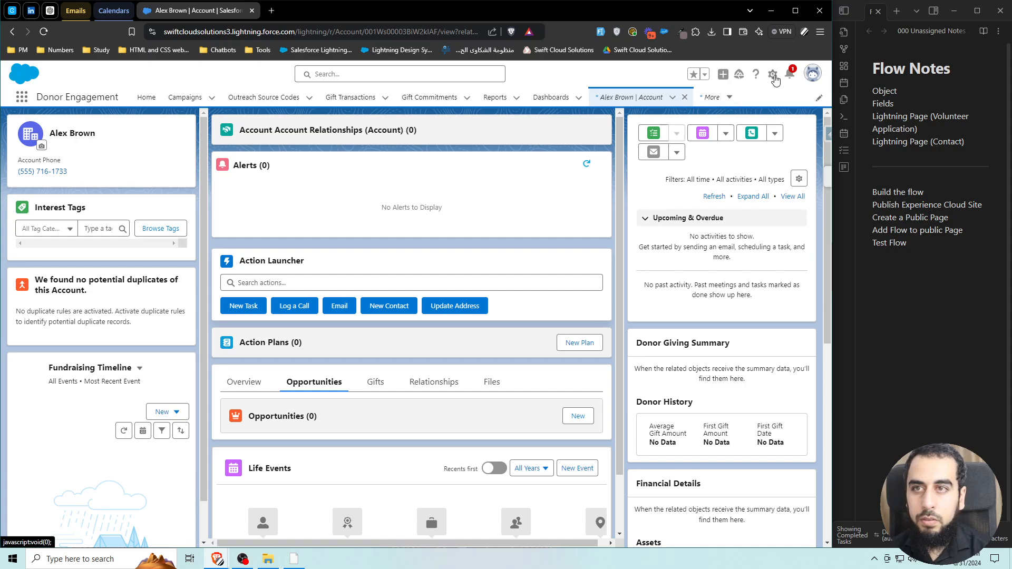
left_click(773, 75)
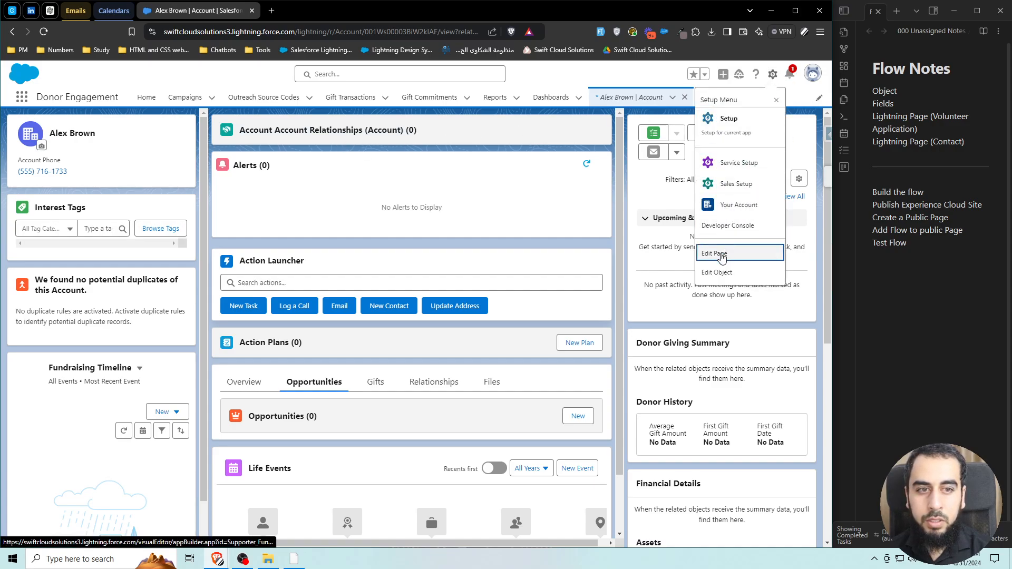
left_click(715, 253)
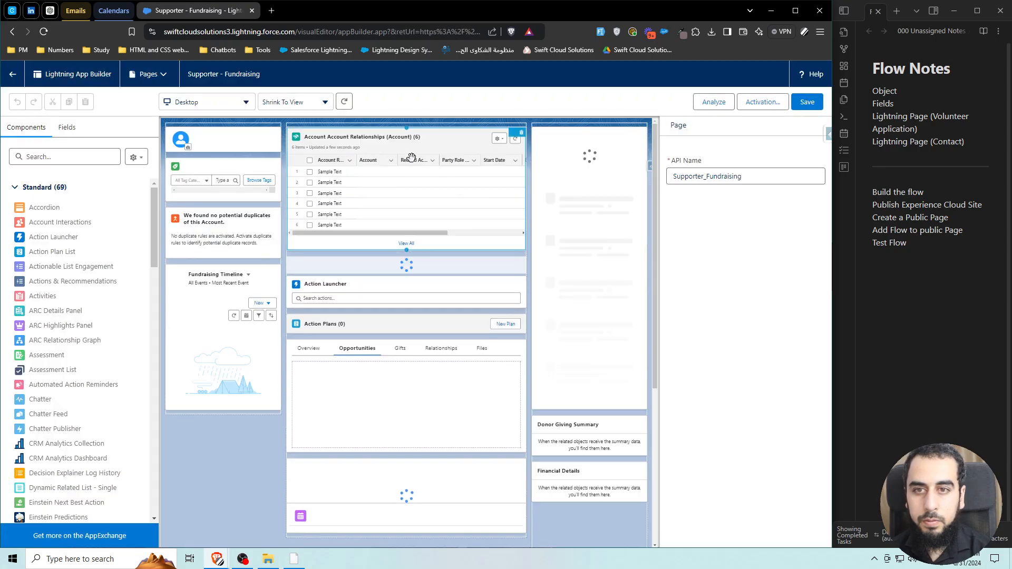
left_click(450, 147)
left_click(740, 208)
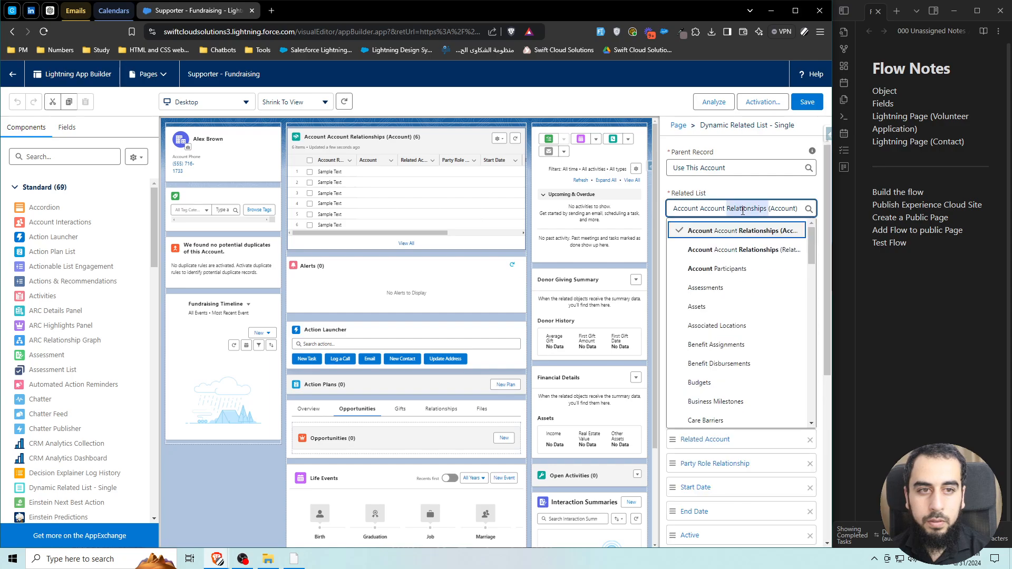
type("volunt")
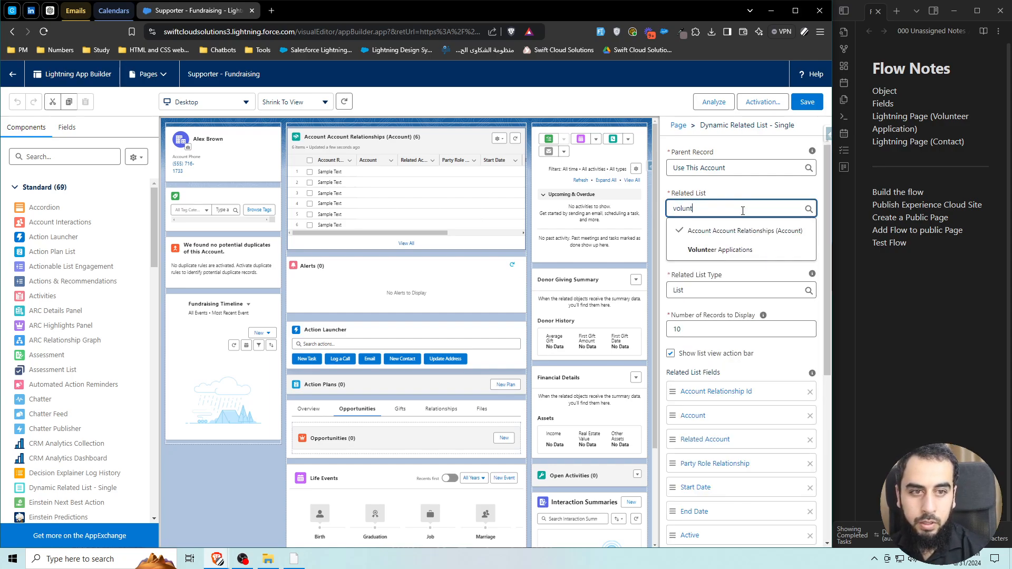
left_click(733, 249)
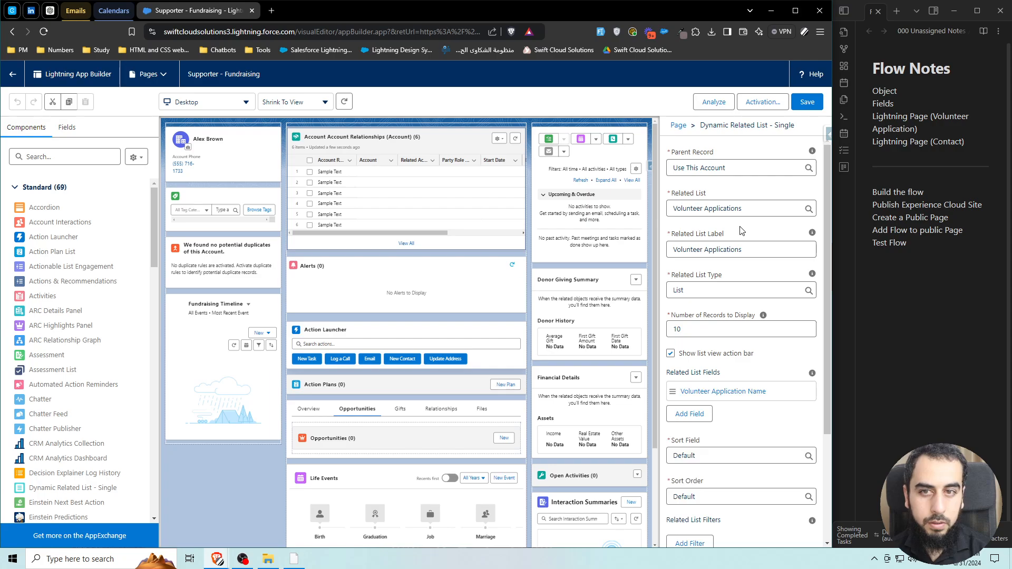
left_click(816, 105)
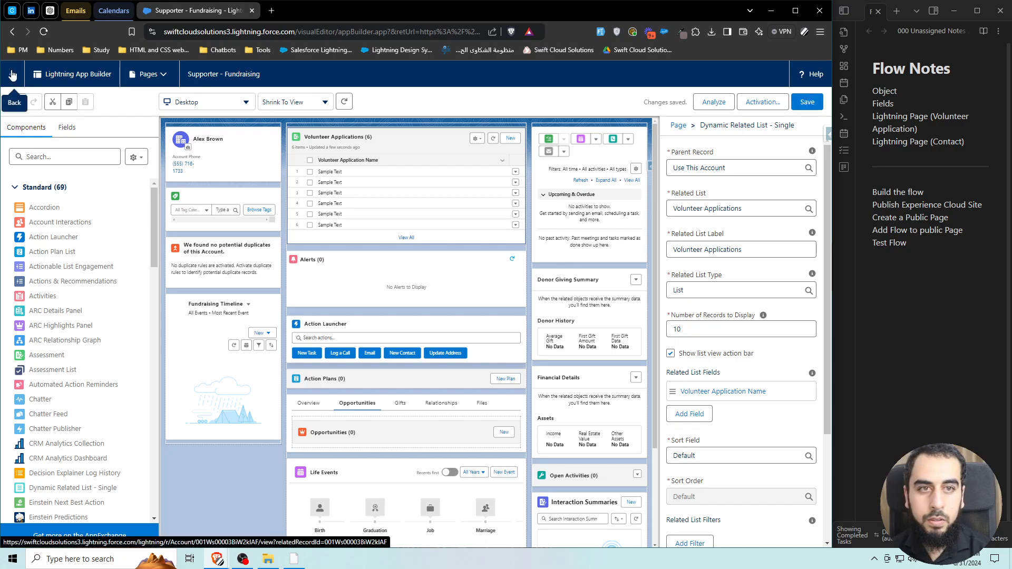
left_click(12, 76)
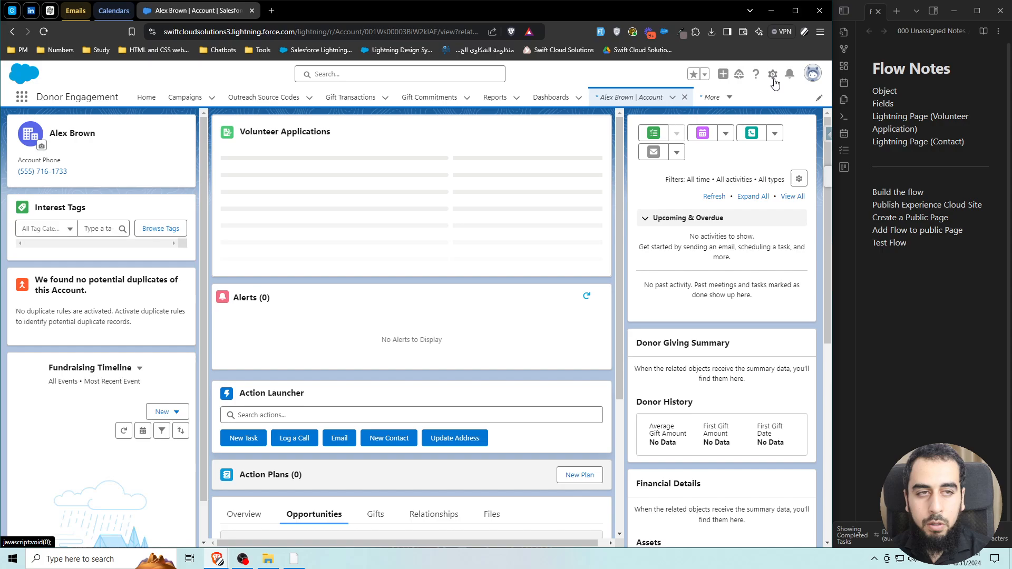
From Setup's Flows list, start a New Flow from scratch as a Screen Flow.
left_click(772, 74)
left_click(722, 123)
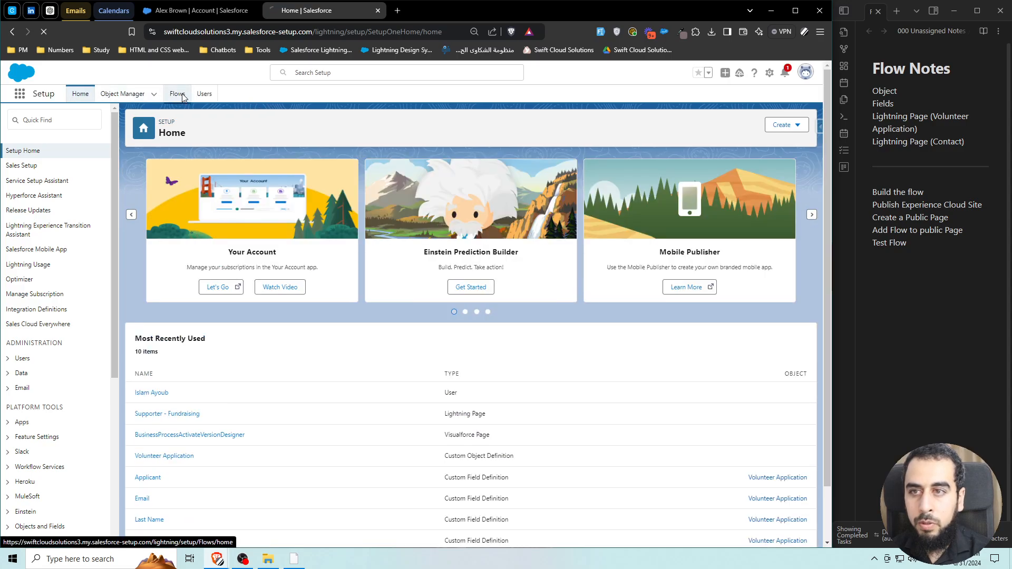
left_click(180, 95)
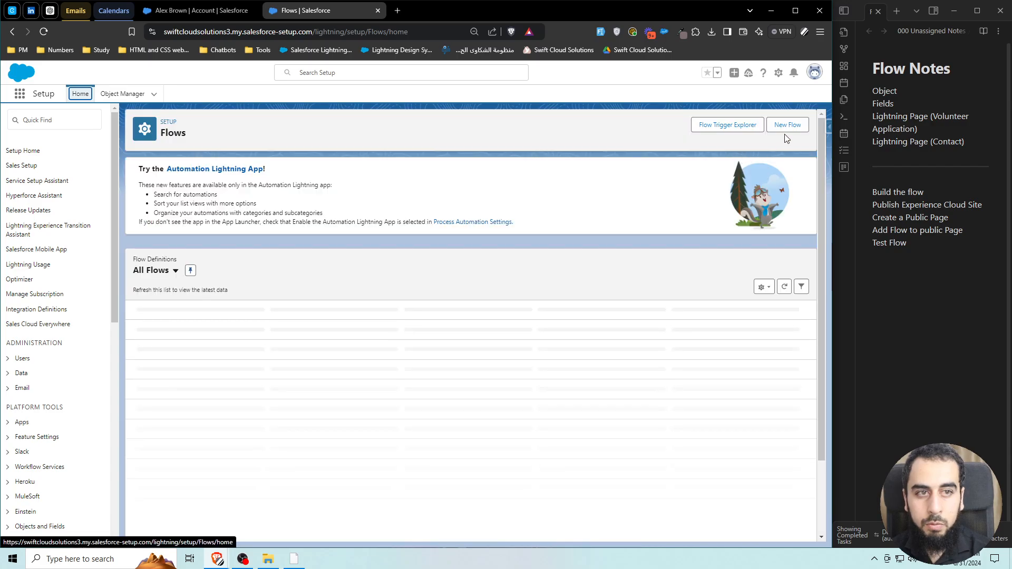
left_click(786, 135)
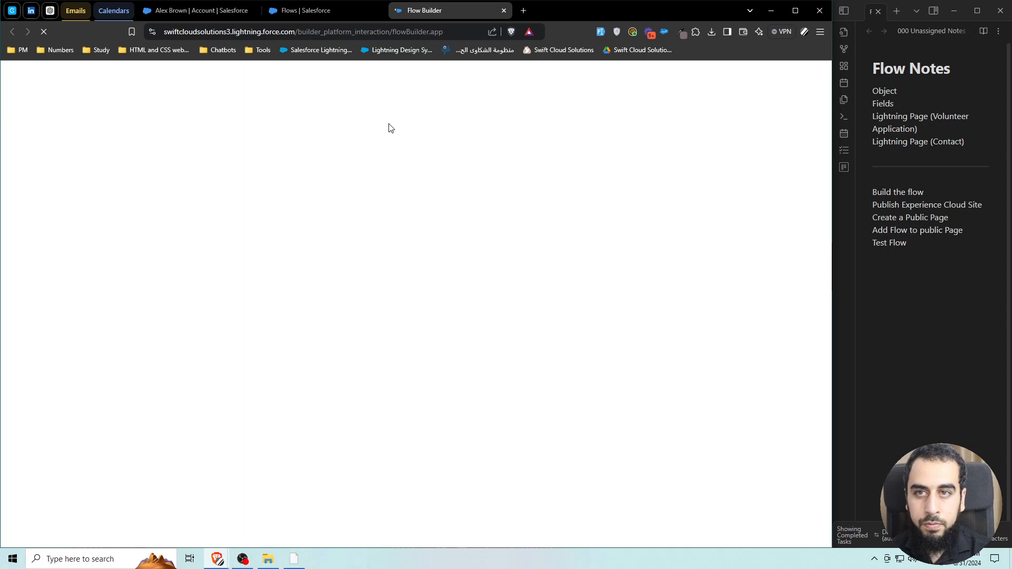
left_click(378, 11)
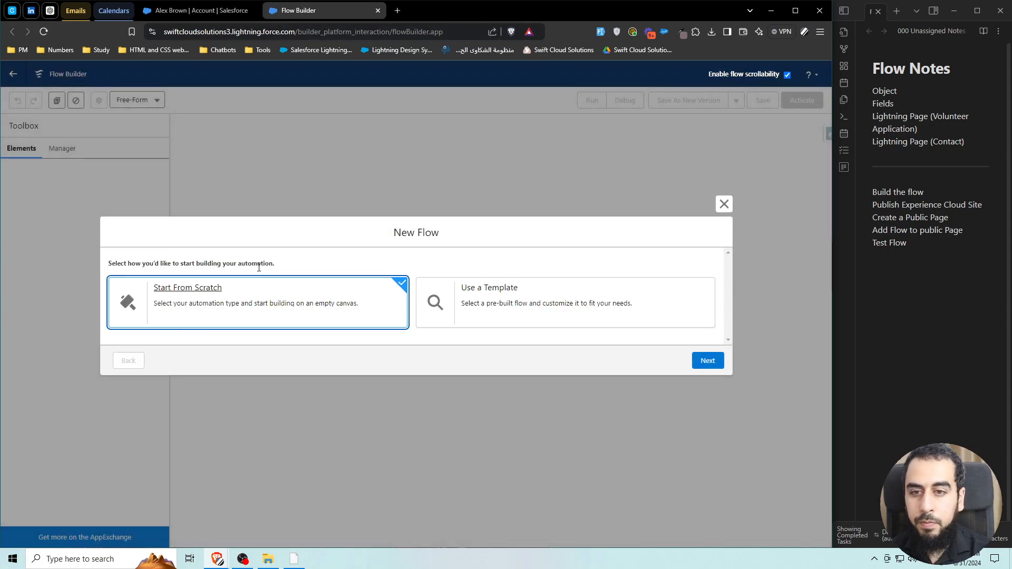
left_click(706, 360)
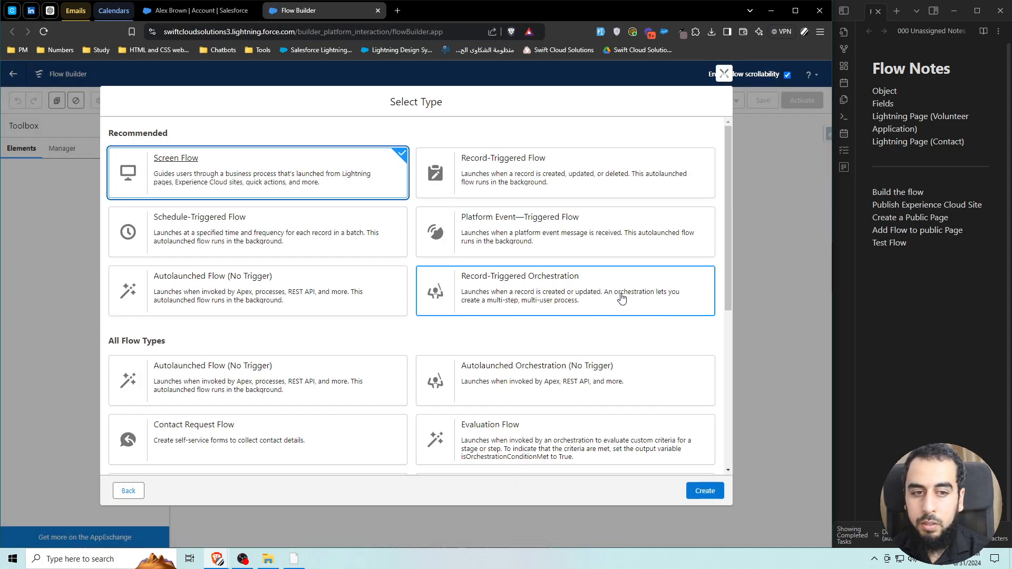
left_click(705, 492)
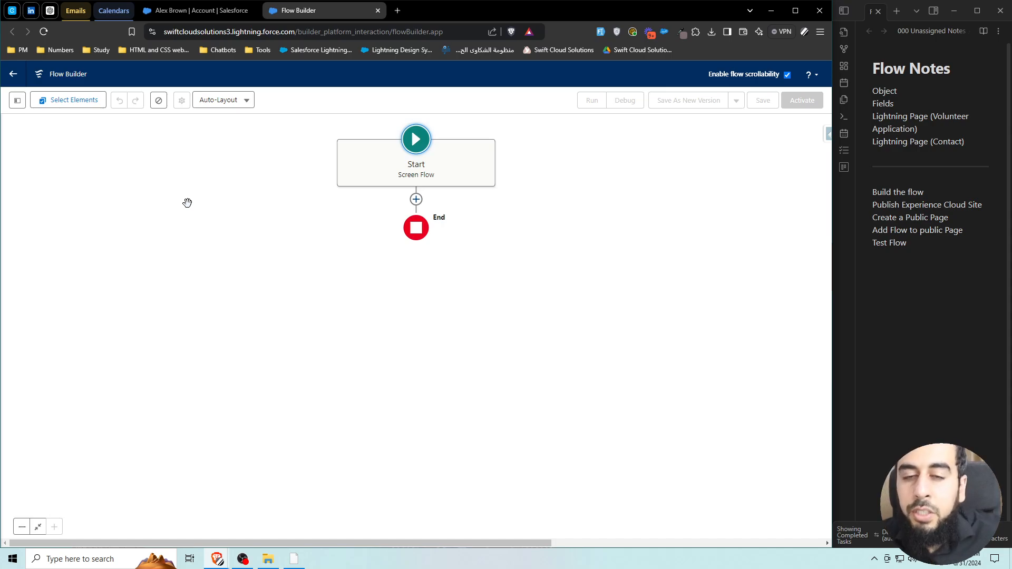
Add a screen after Start labelled Information Screen (API name Information_Screen) with its header hidden.
left_click(416, 198)
left_click(375, 248)
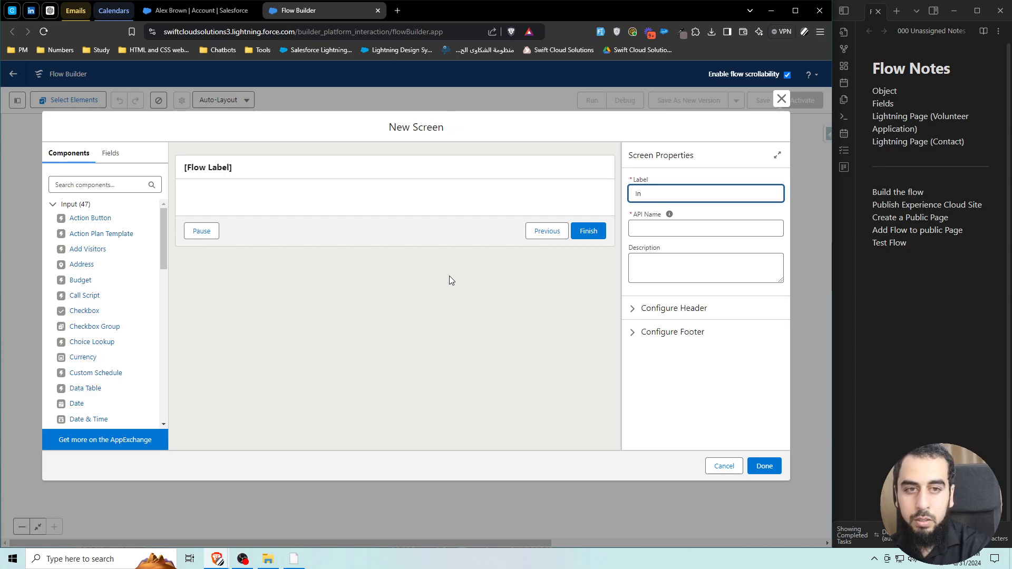
type("Information Screen")
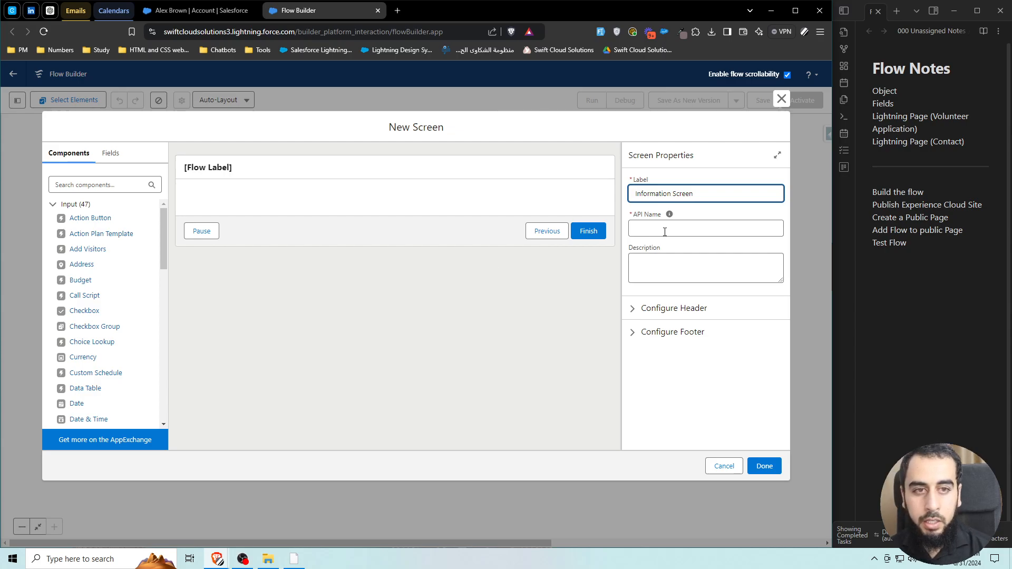
left_click(699, 213)
double_click(681, 193)
left_click_drag(671, 193, 631, 194)
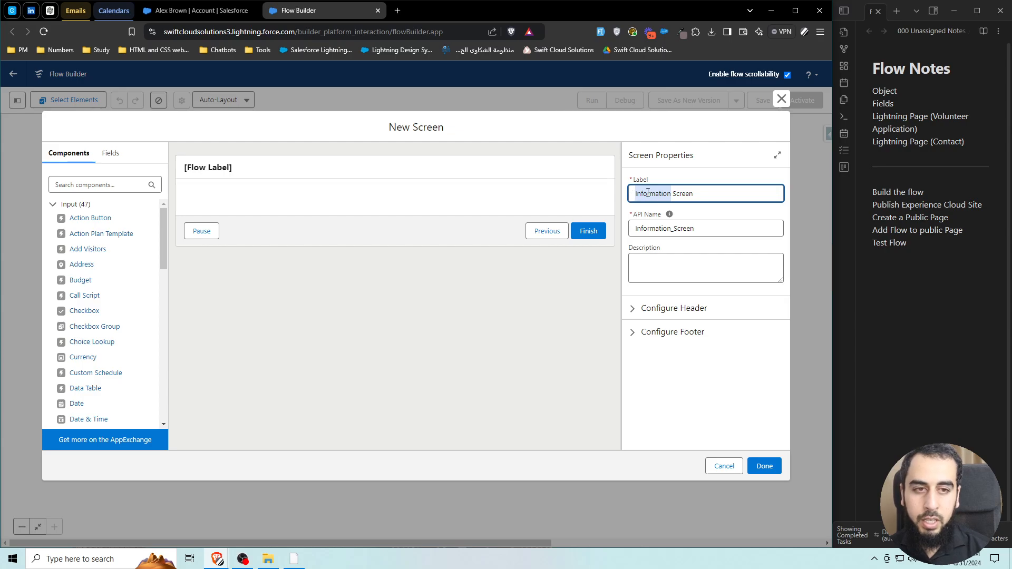
left_click(667, 228)
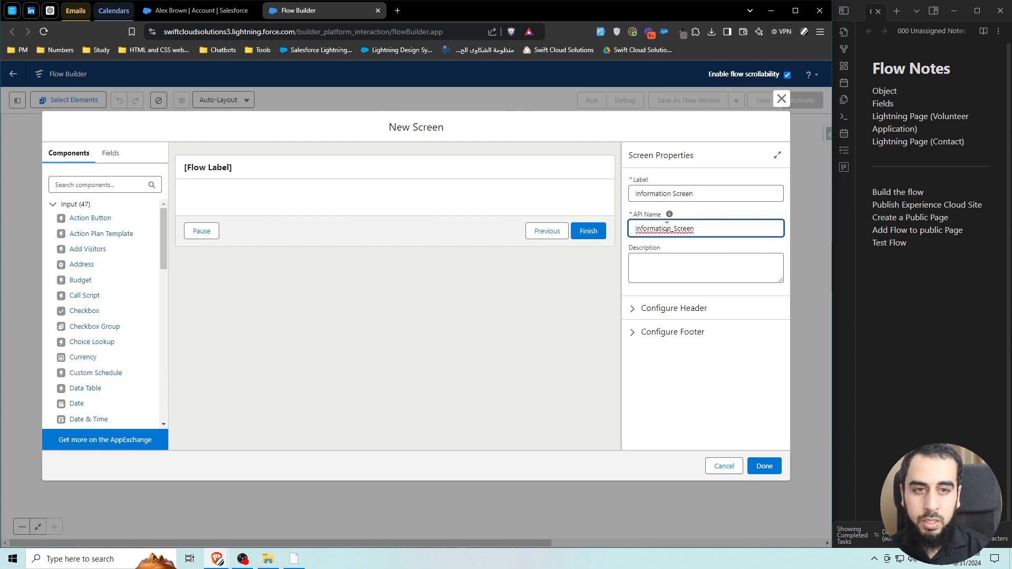
left_click(694, 217)
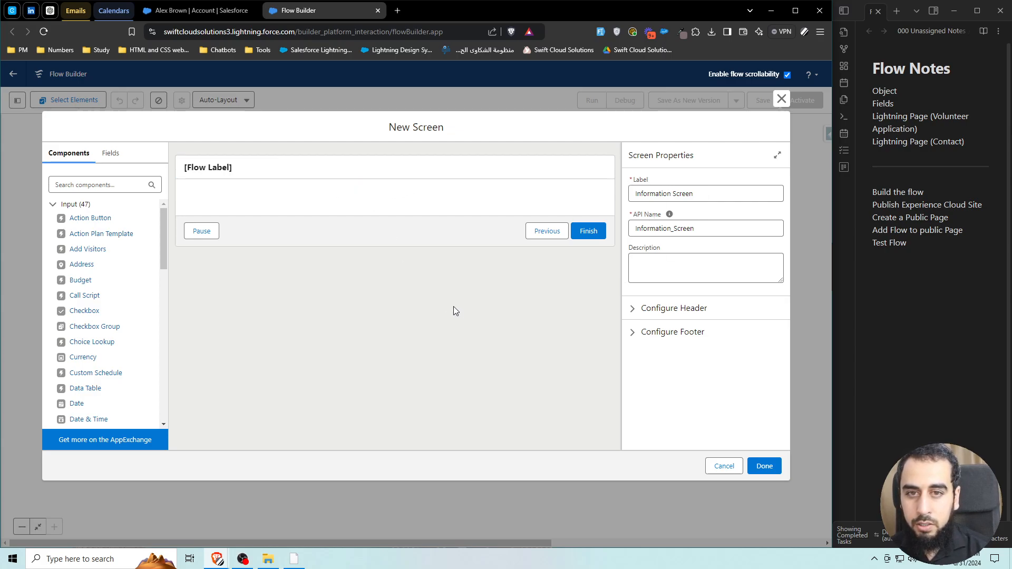
left_click(633, 311)
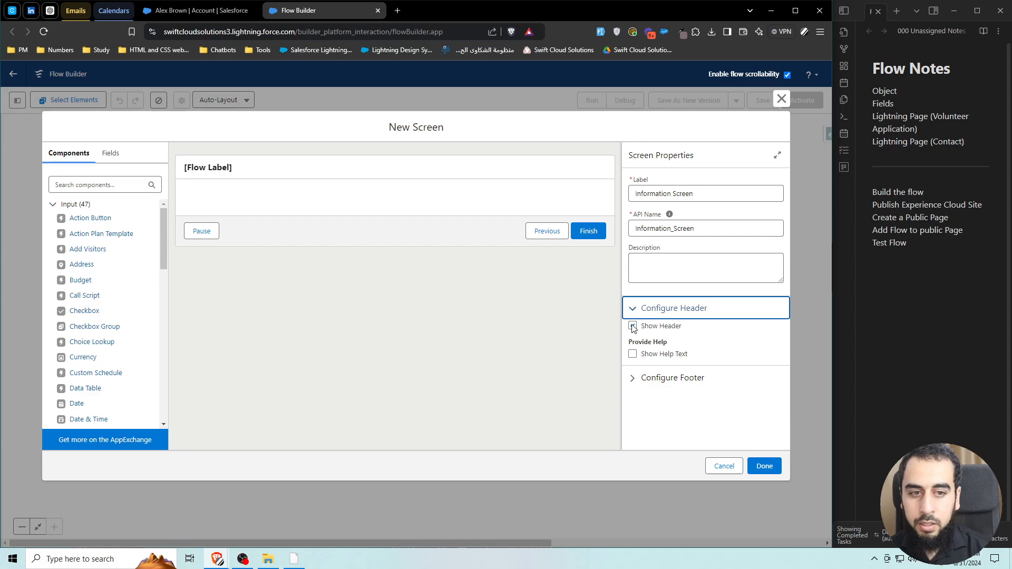
left_click(633, 327)
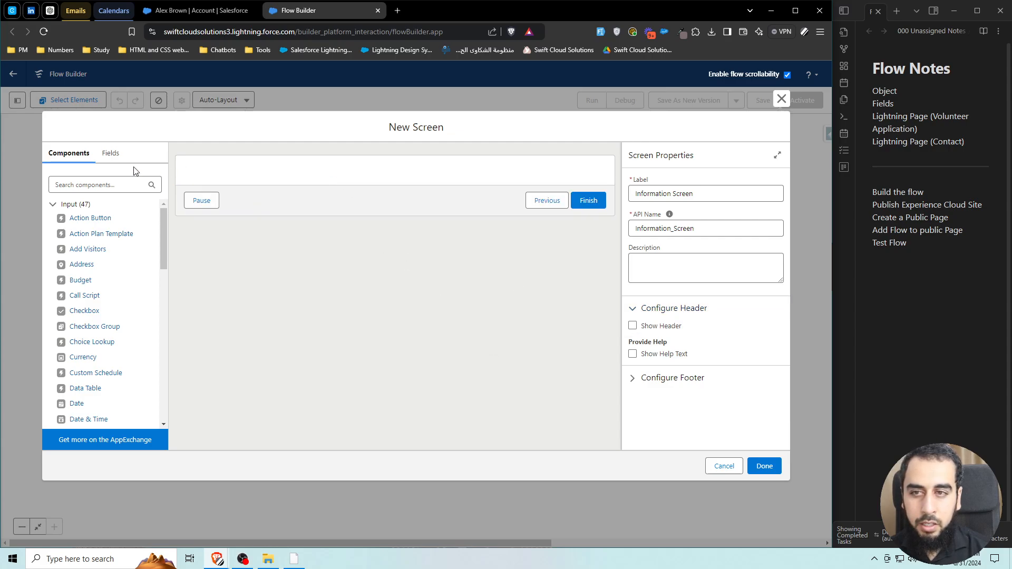
Add a Display Text component to the screen with API name DispTxt_Information.
left_click(85, 179)
type("disp")
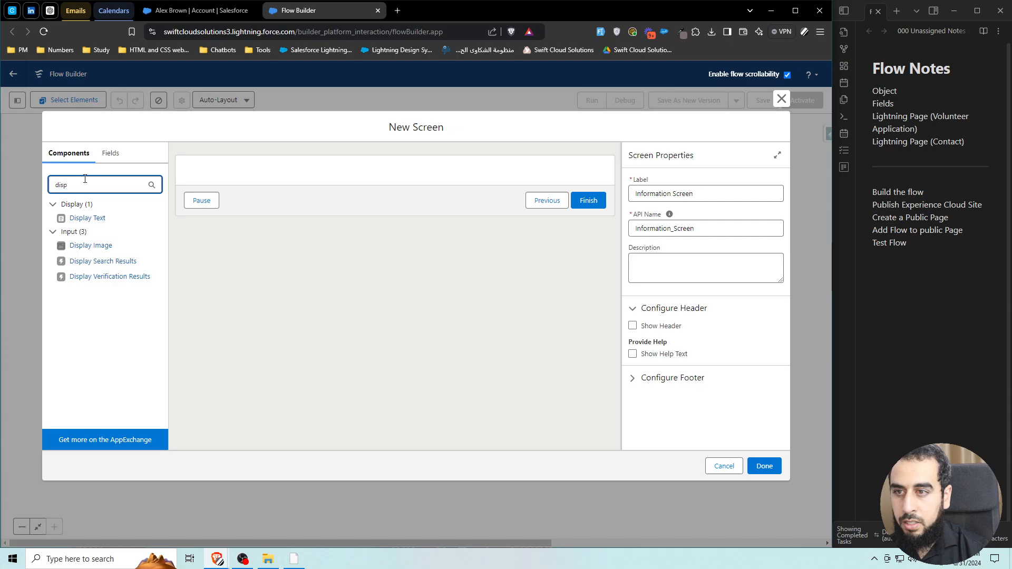
left_click_drag(85, 217, 350, 174)
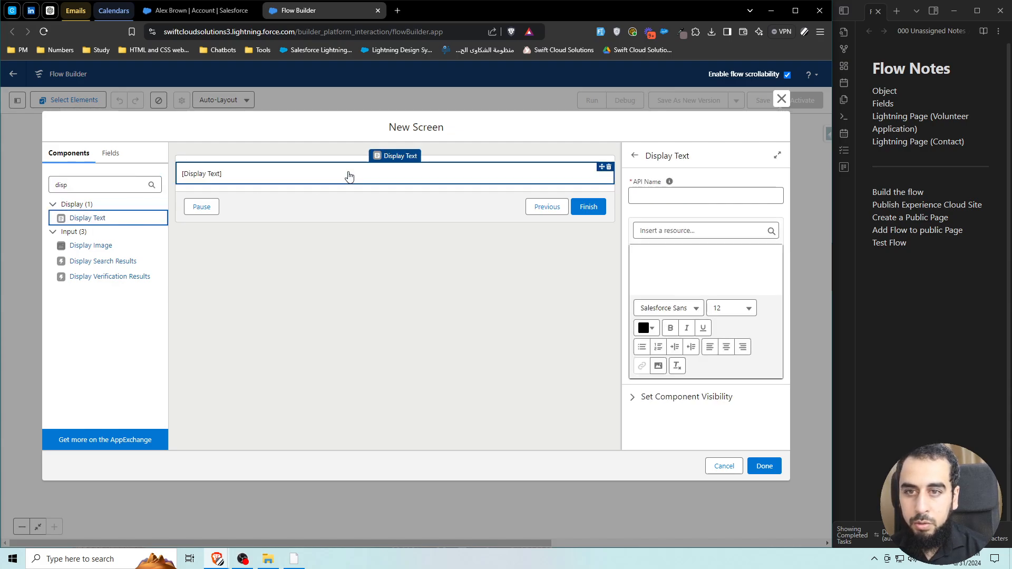
left_click(684, 194)
type("DispT")
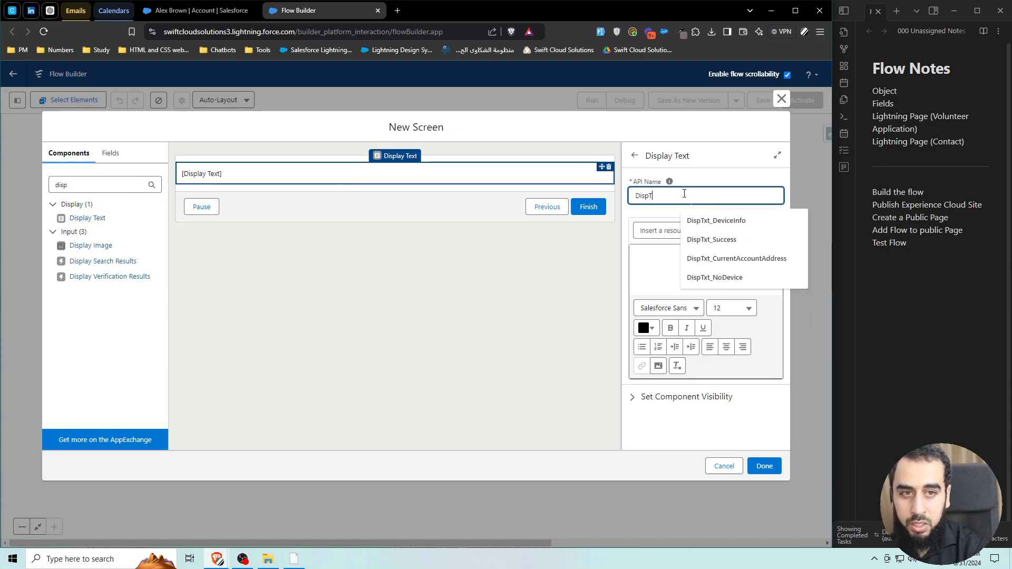
type("xt_")
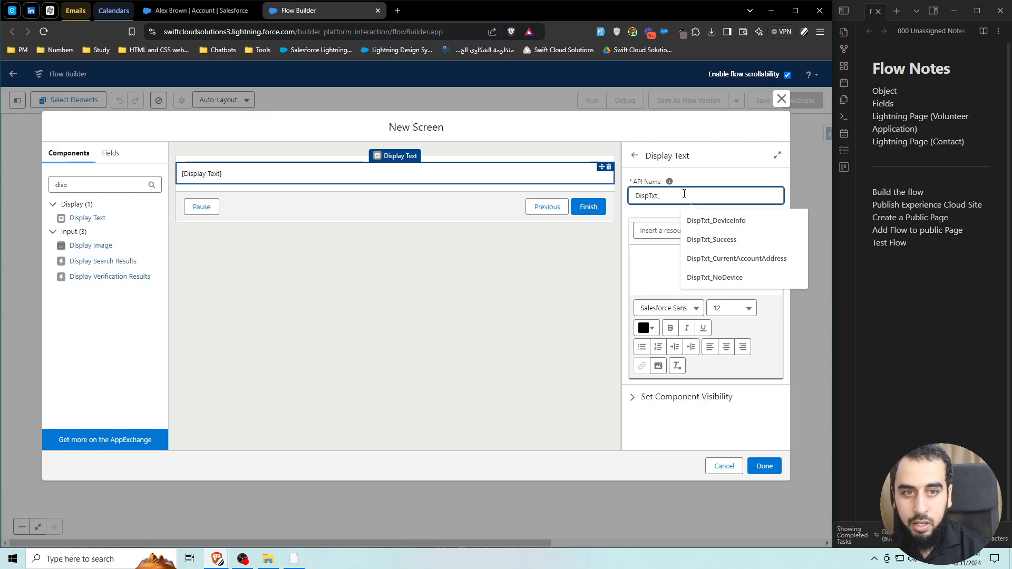
type("Information")
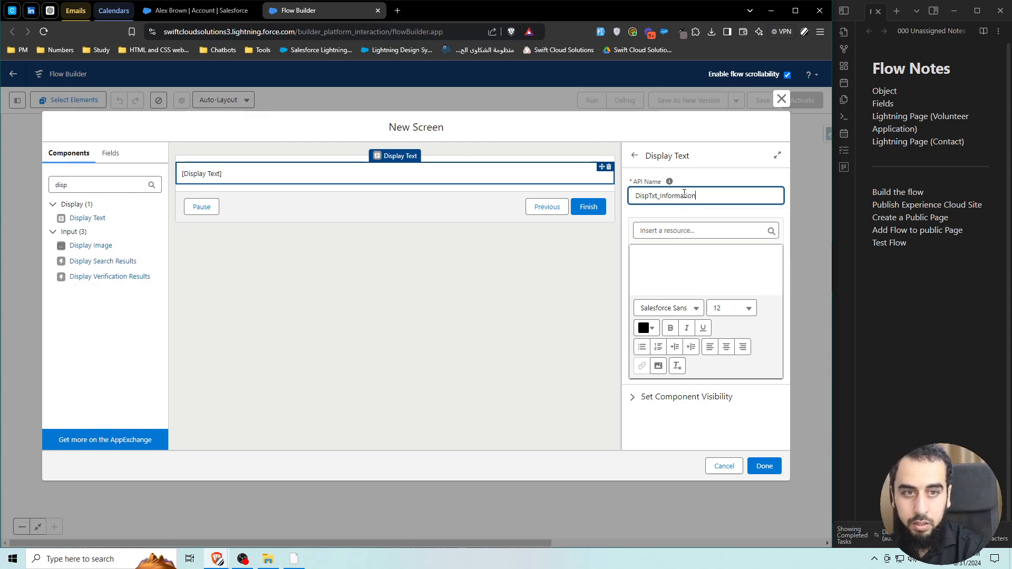
left_click_drag(662, 196, 703, 199)
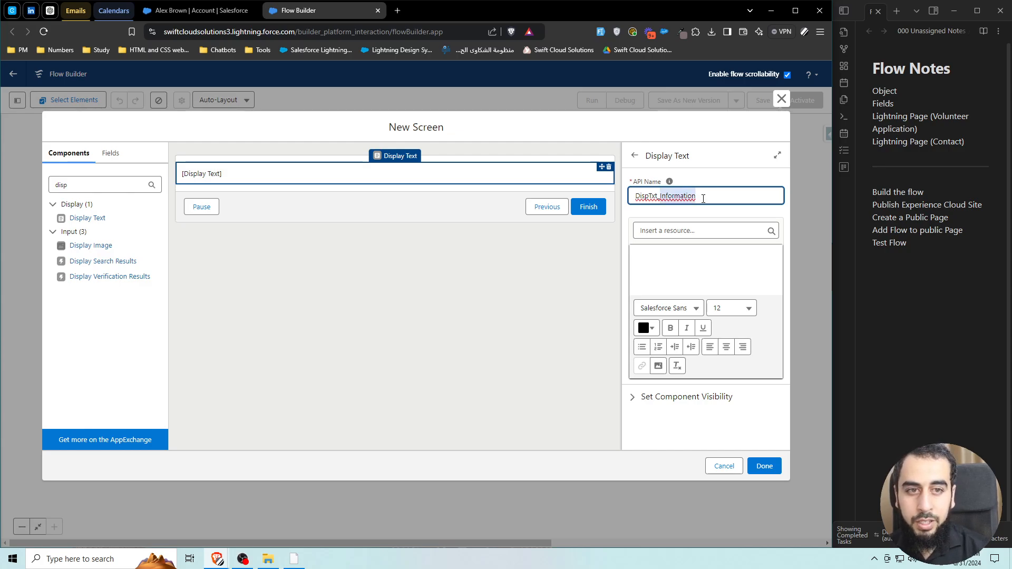
left_click(701, 185)
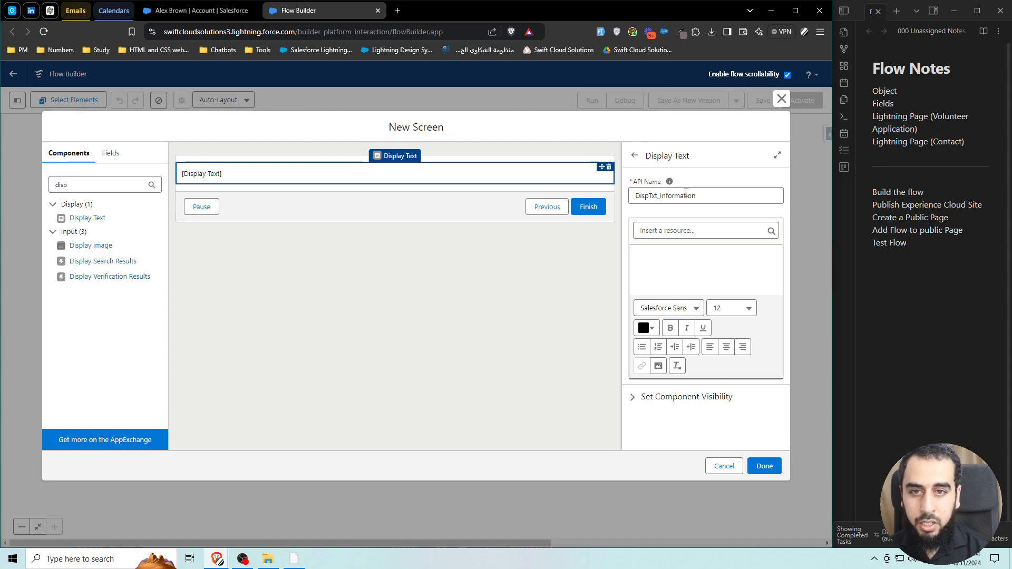
Finish editing the display text's API name DispTxt_Information.
left_click_drag(662, 196, 637, 197)
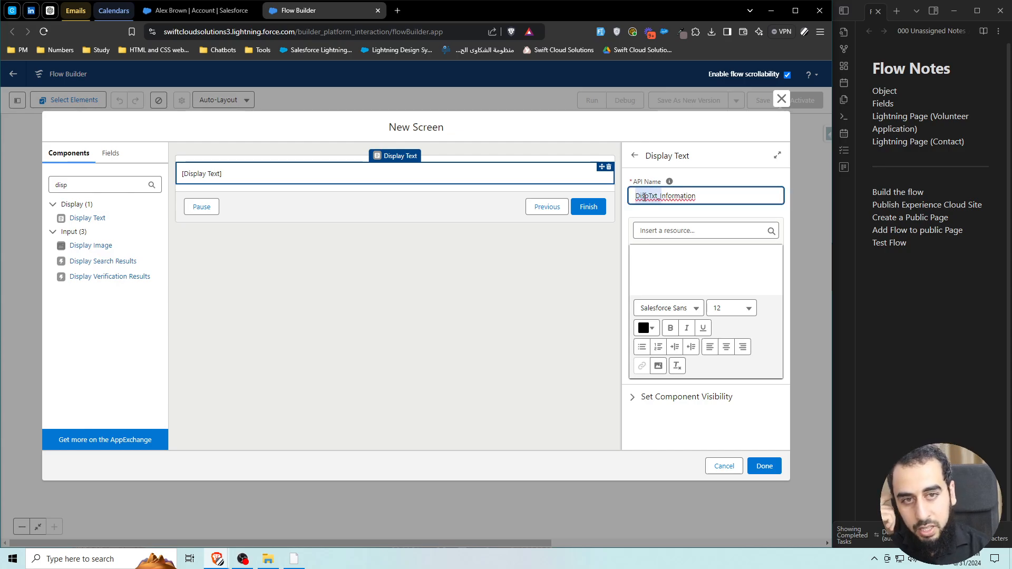
left_click(693, 183)
left_click(671, 196)
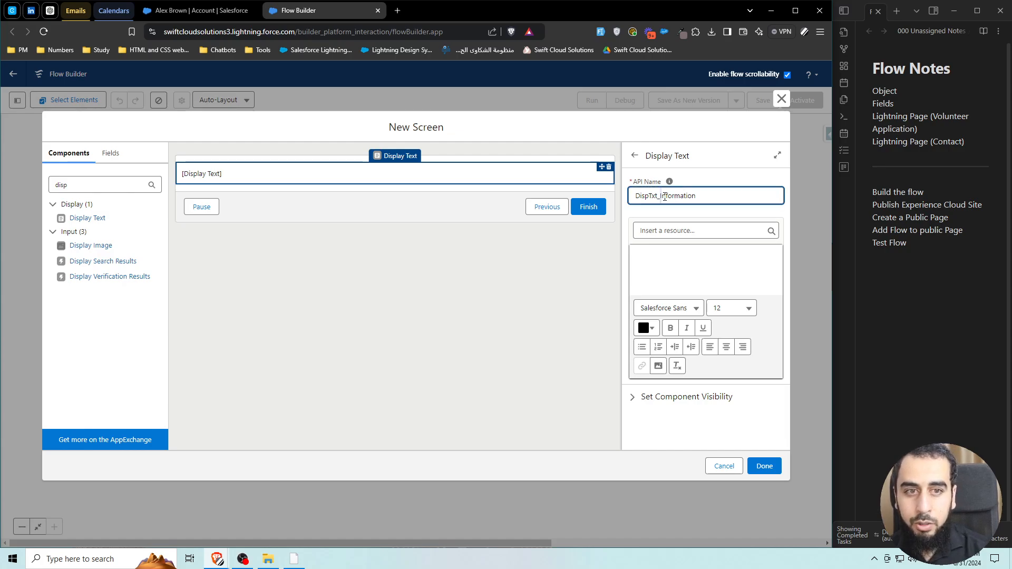
left_click_drag(665, 196, 707, 179)
left_click(707, 179)
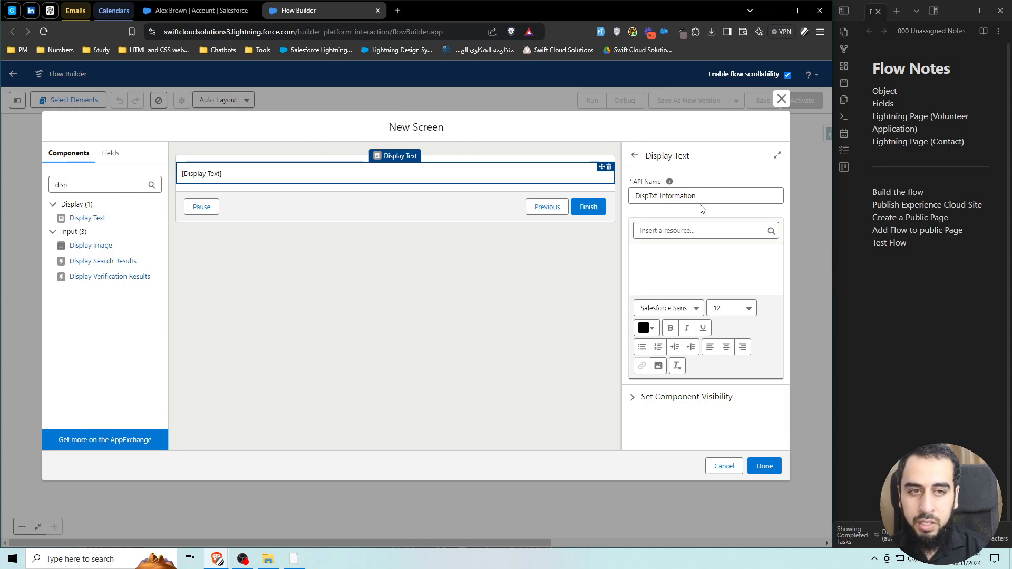
Write 'Volunteer Information' as the display text, centred, bold, at font size 20.
left_click(672, 268)
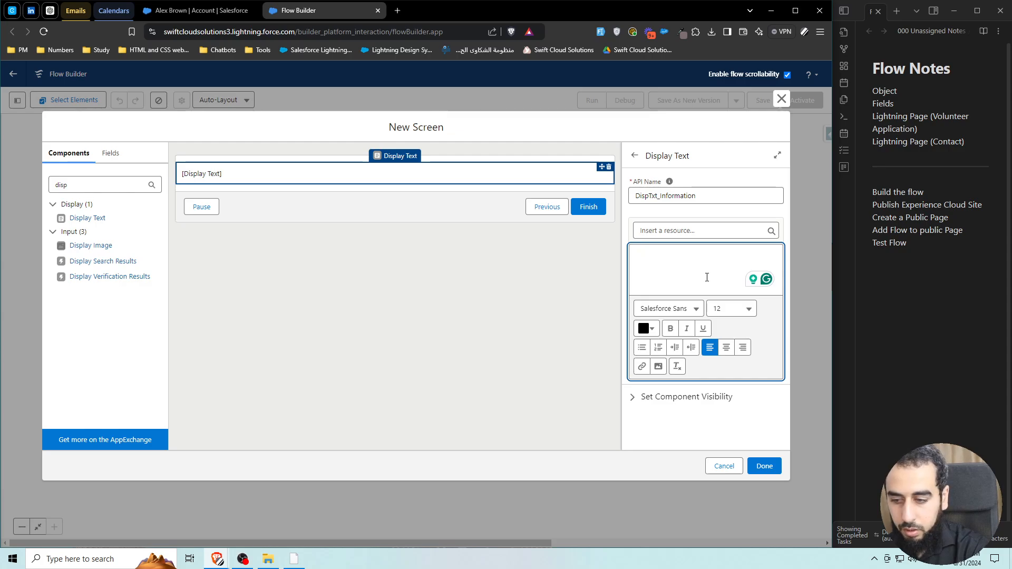
type("Vo")
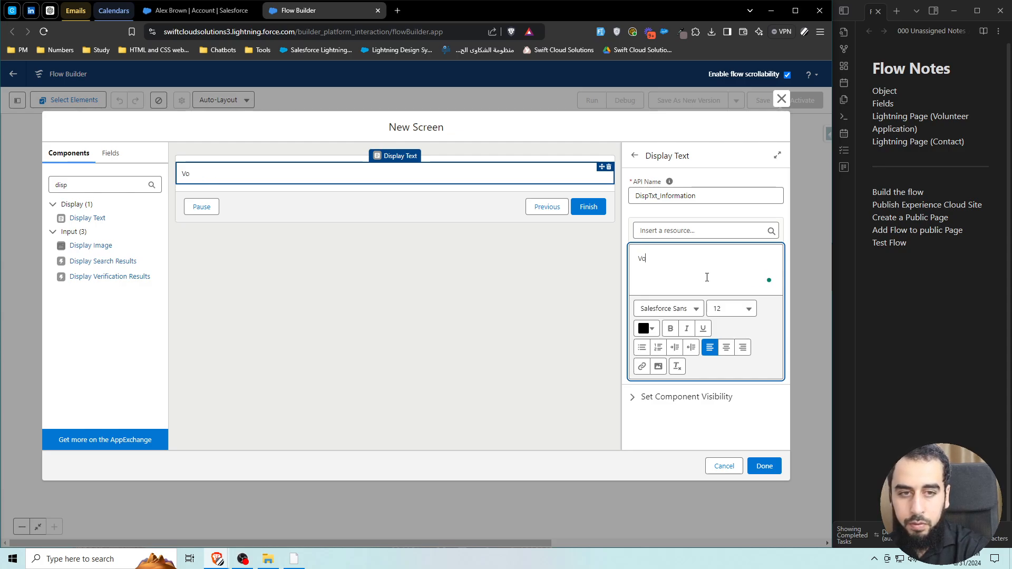
type("lunteer Inf")
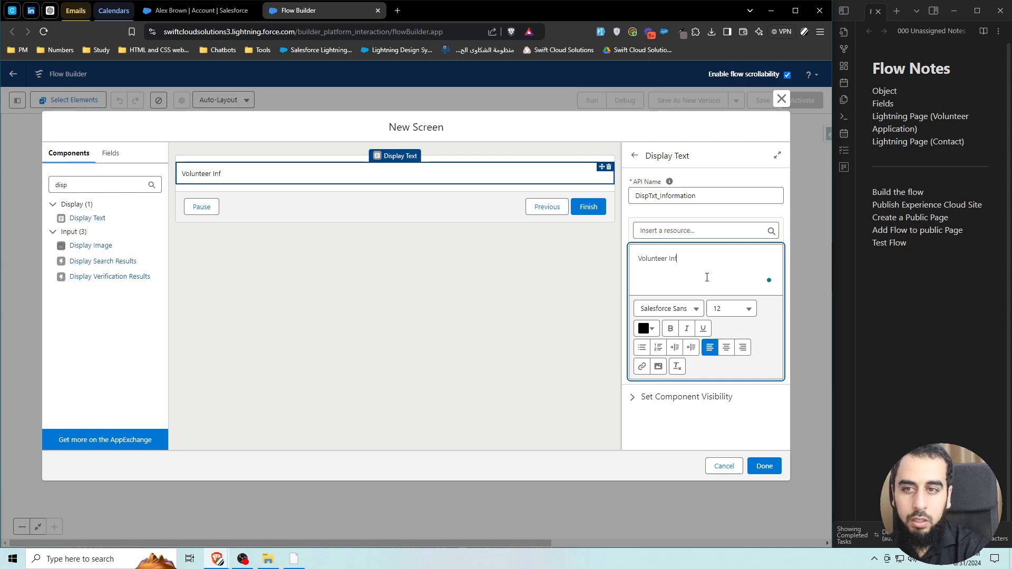
type("ormation")
key("ctrl+a")
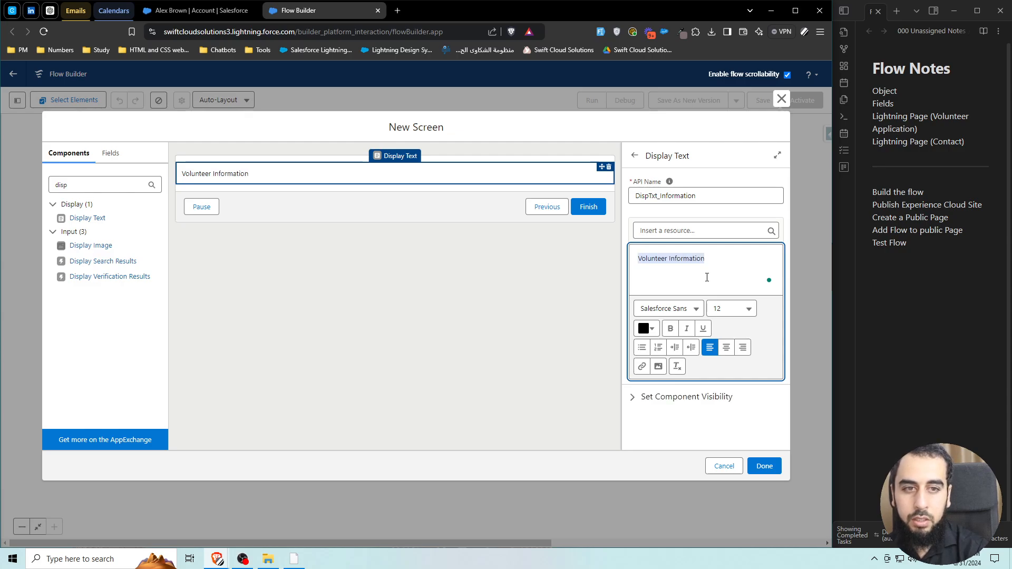
left_click(727, 349)
left_click(670, 328)
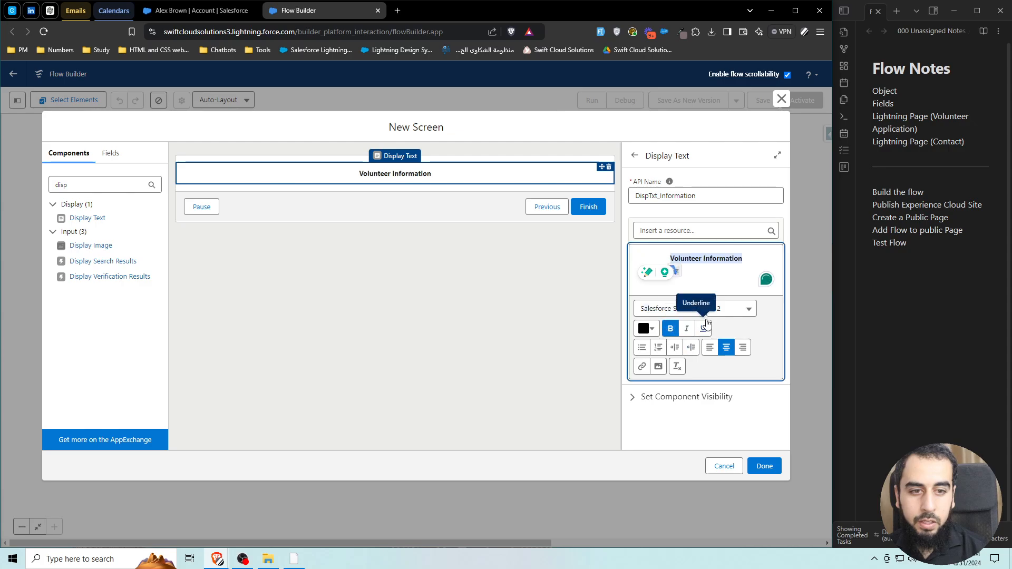
left_click(747, 309)
left_click(707, 480)
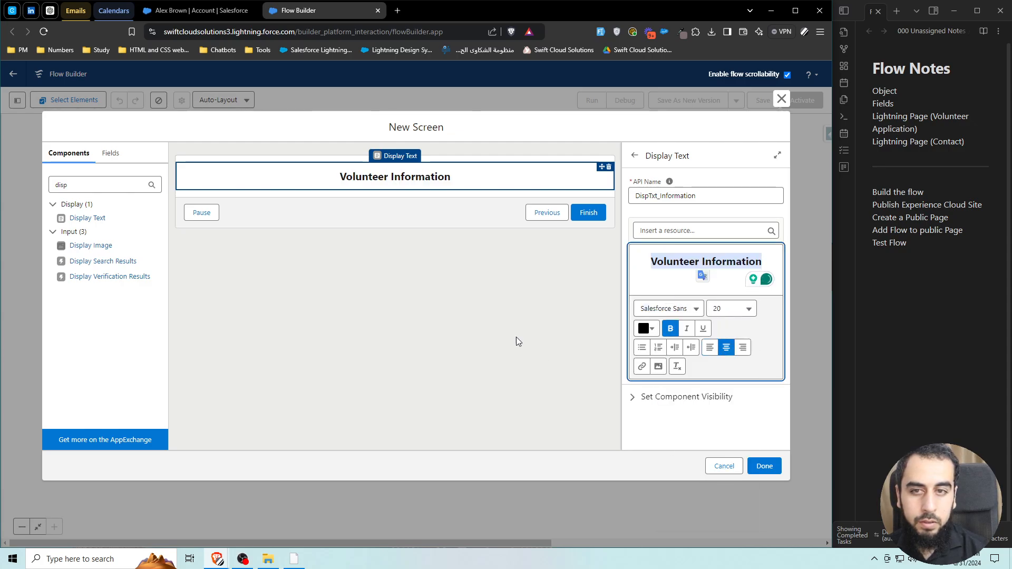
left_click(518, 342)
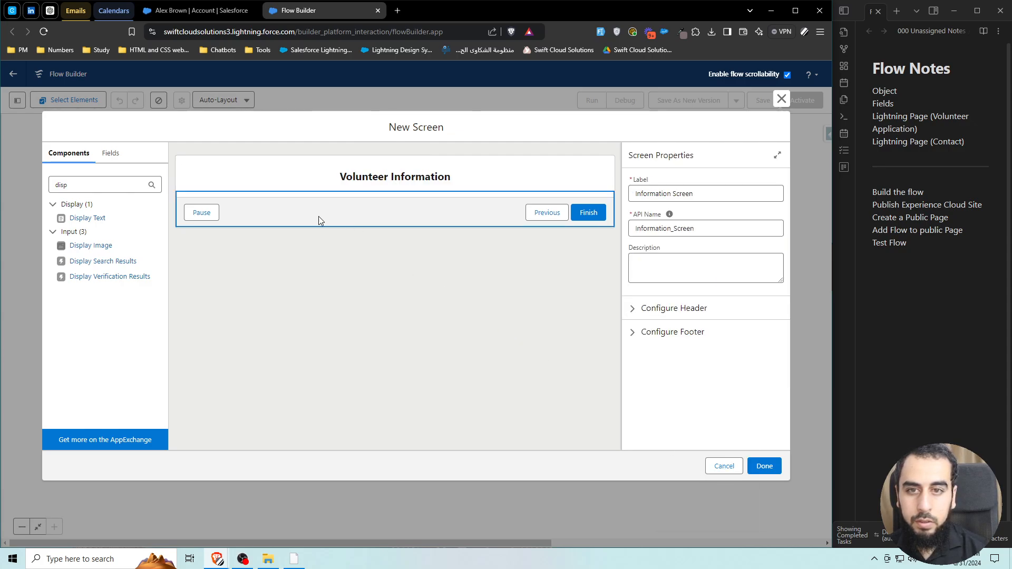
Hide the Pause and Previous buttons in the screen's footer settings.
left_click(625, 340)
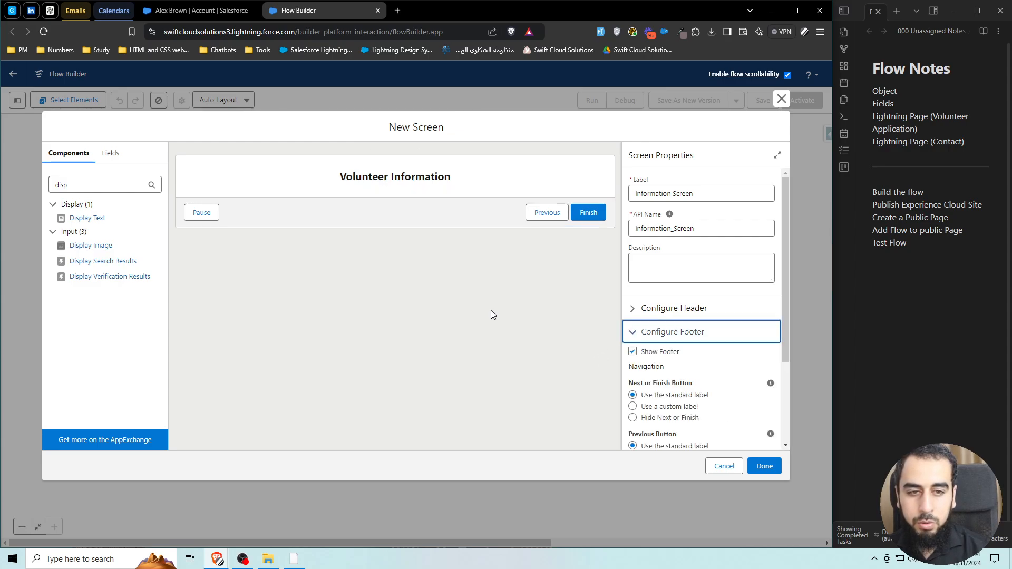
left_click(386, 277)
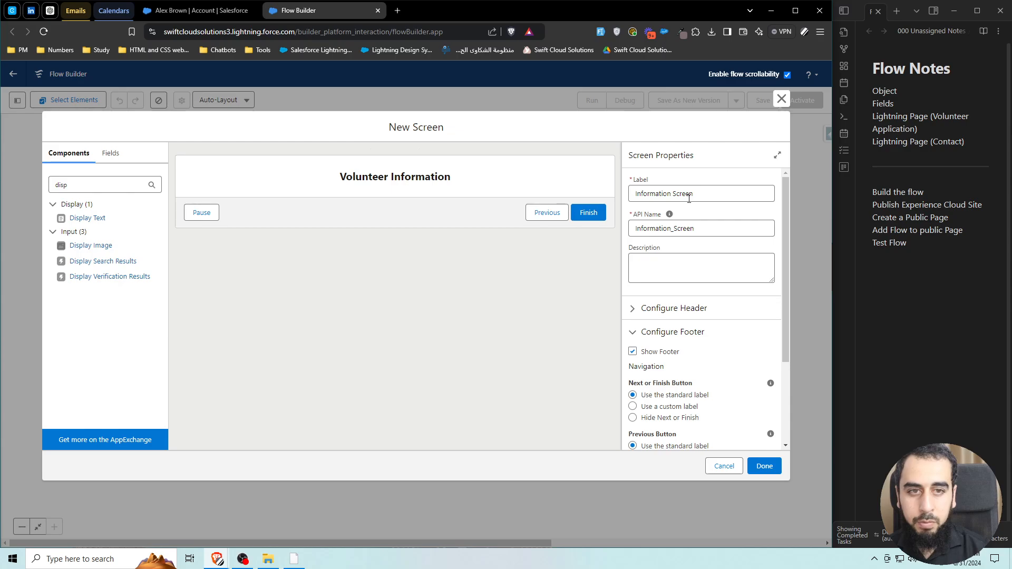
scroll(653, 372, "down", 2)
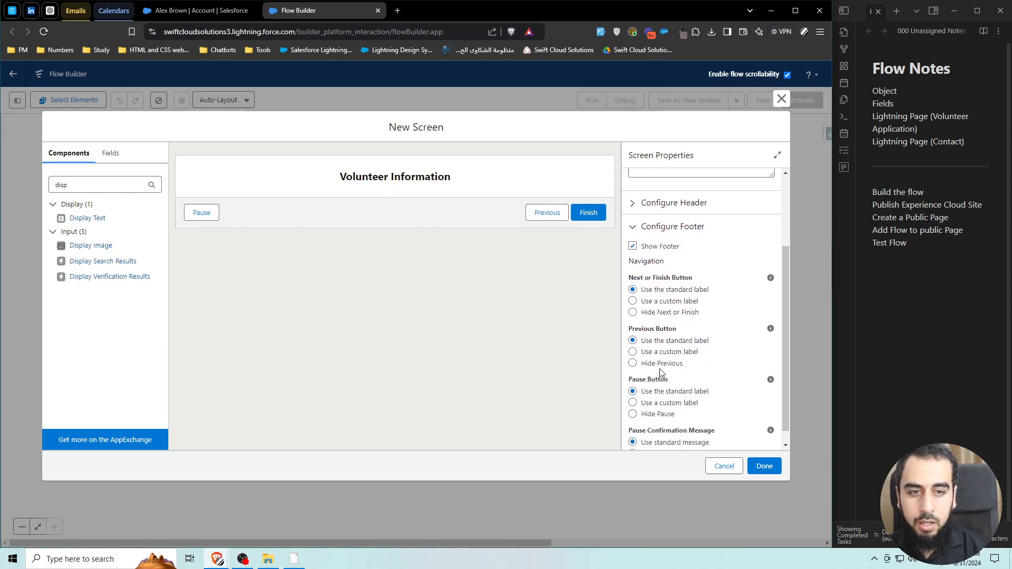
left_click(659, 414)
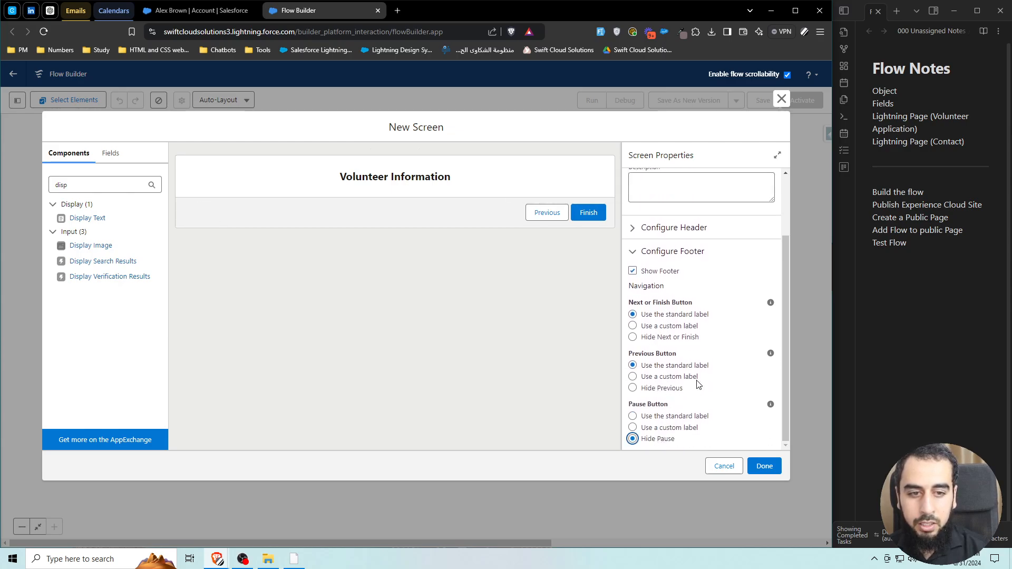
left_click(662, 389)
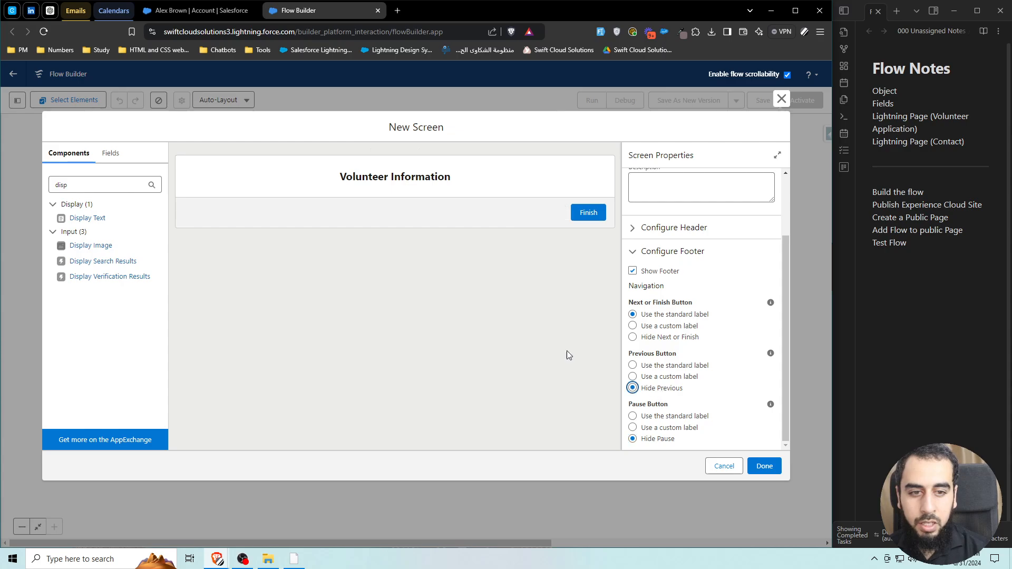
Clear the leftover 'disp' text from the component search box.
left_click(103, 183)
key("ctrl+a")
key("BackSpace")
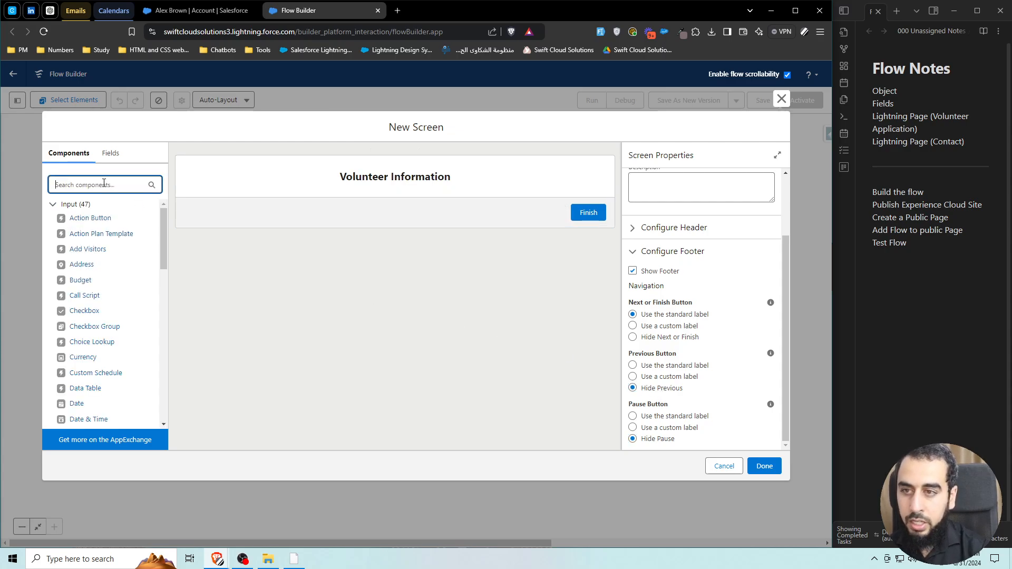
left_click(257, 315)
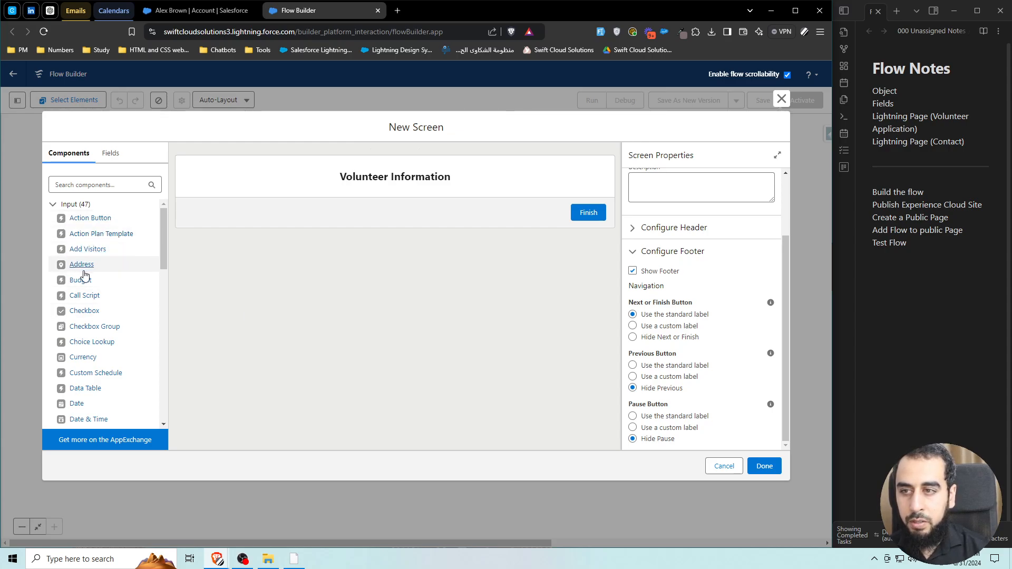
scroll(82, 280, "down", 5)
scroll(84, 287, "up", 5)
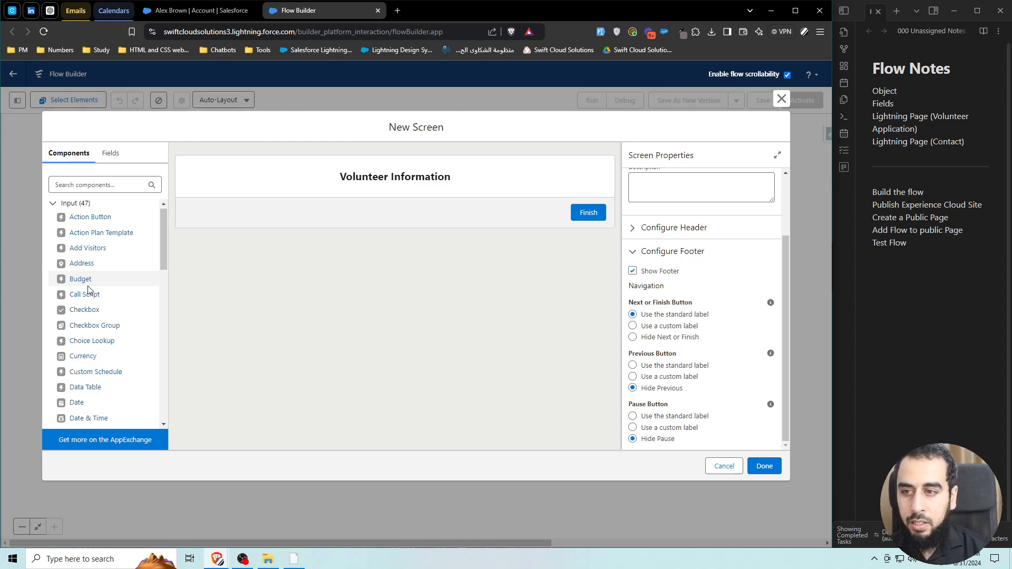
scroll(84, 290, "down", 3)
left_click(92, 184)
type("text")
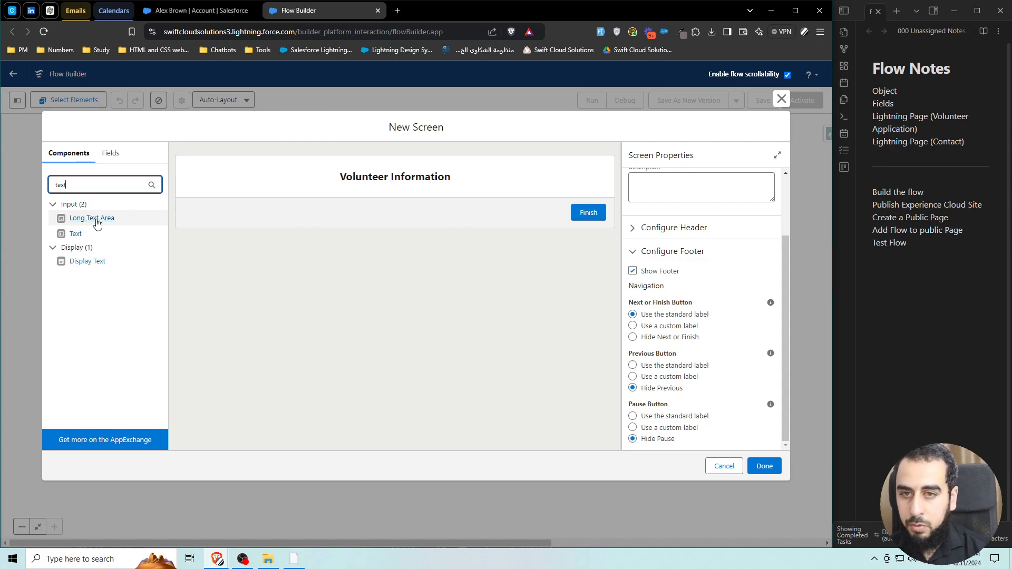
left_click(100, 220)
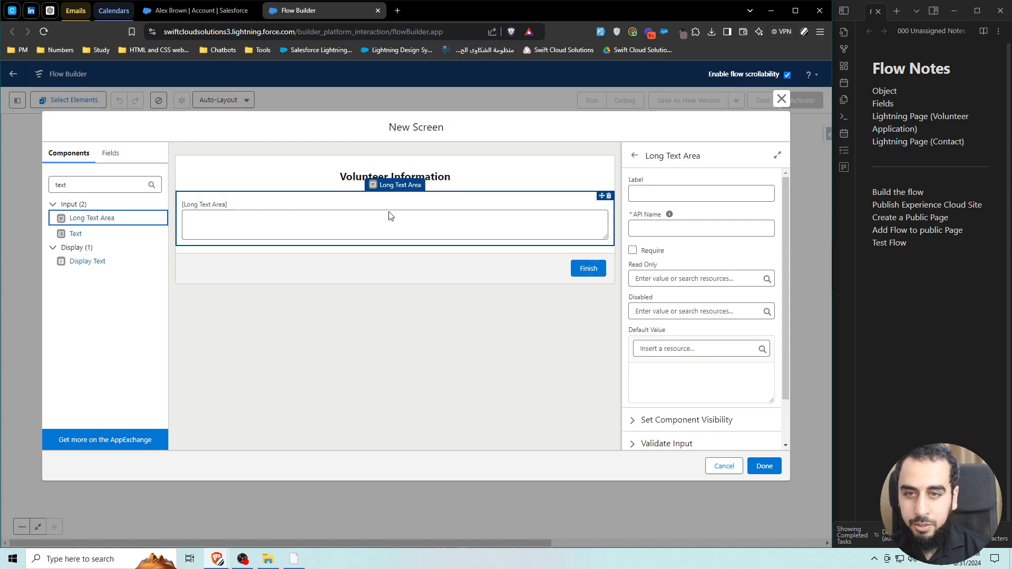
left_click(609, 197)
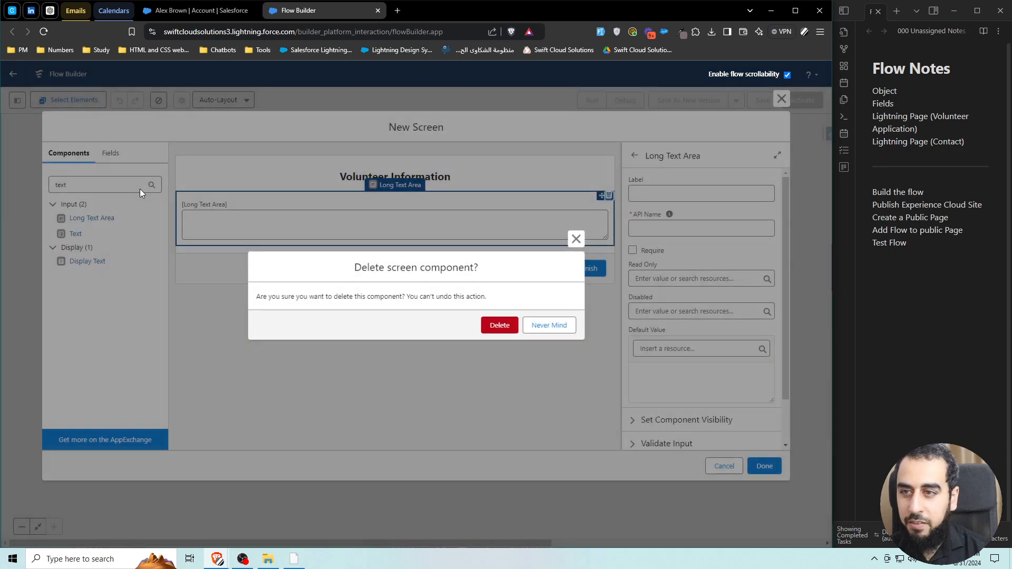
left_click(497, 323)
double_click(105, 182)
key("BackSpace")
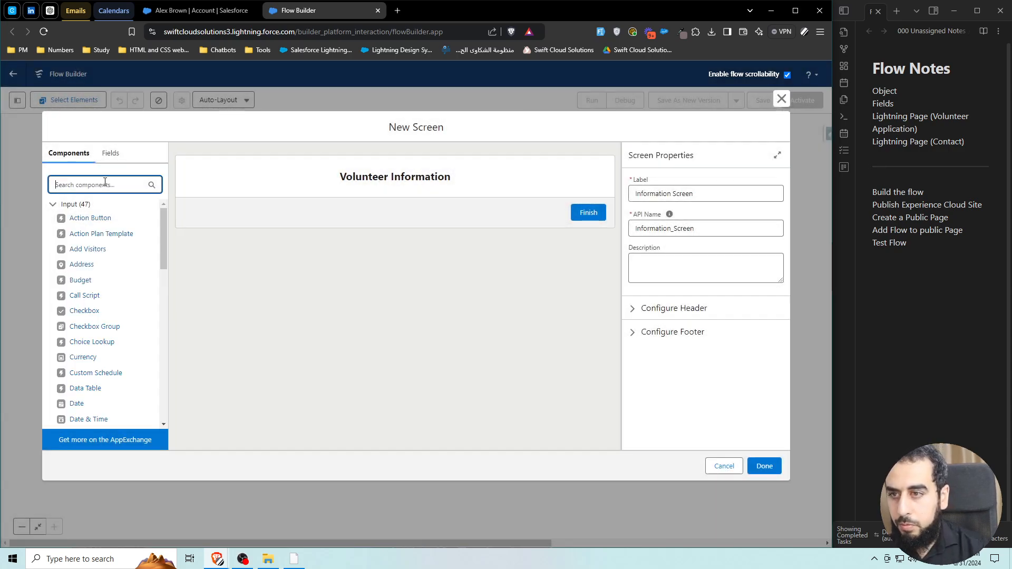
scroll(92, 297, "down", 4)
scroll(92, 298, "down", 2)
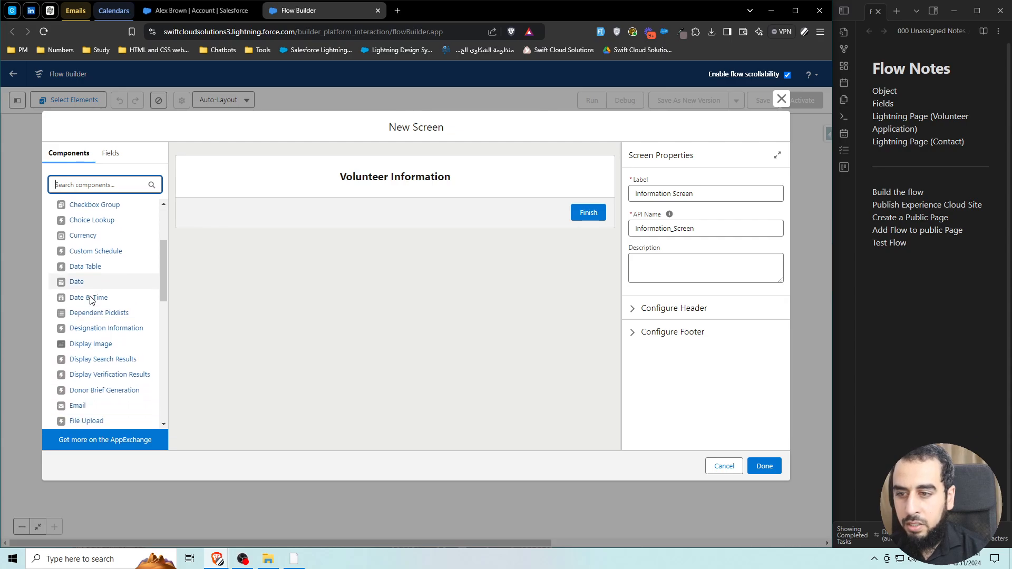
scroll(95, 314, "down", 2)
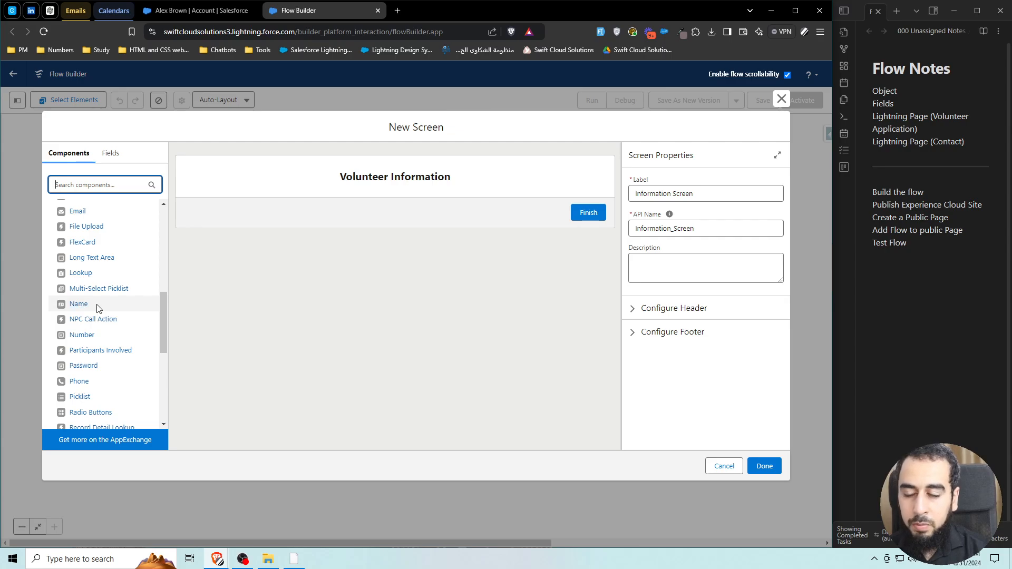
Drop a Name component under the heading, set its API name to Name, then deselect it.
left_click_drag(98, 309, 314, 229)
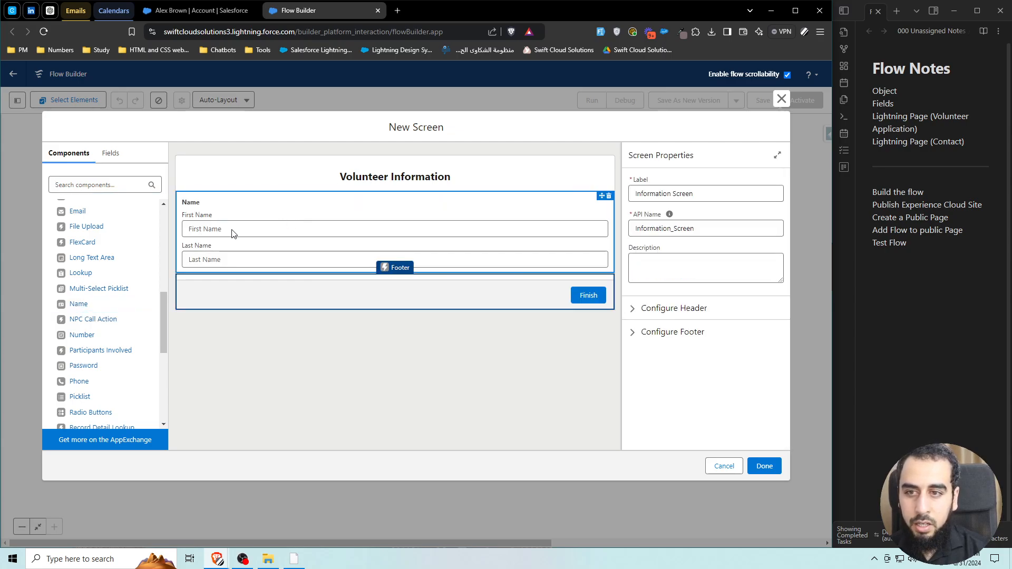
left_click(609, 195)
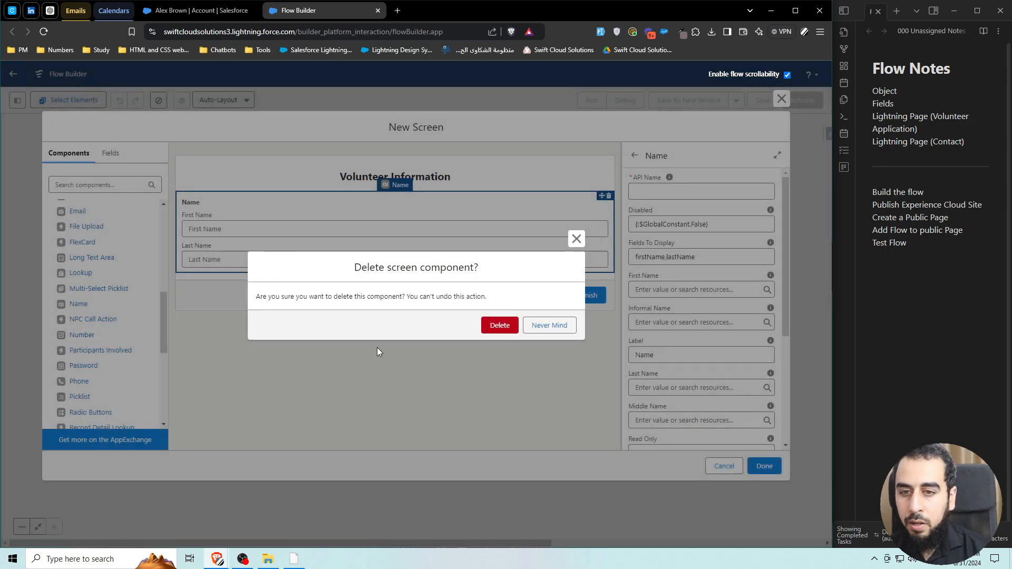
left_click(576, 239)
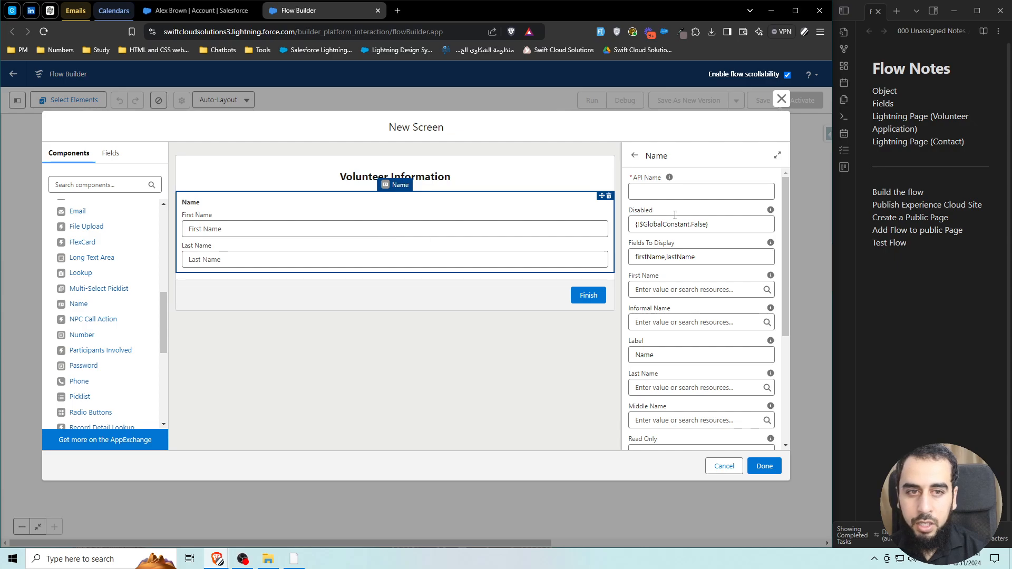
left_click(666, 193)
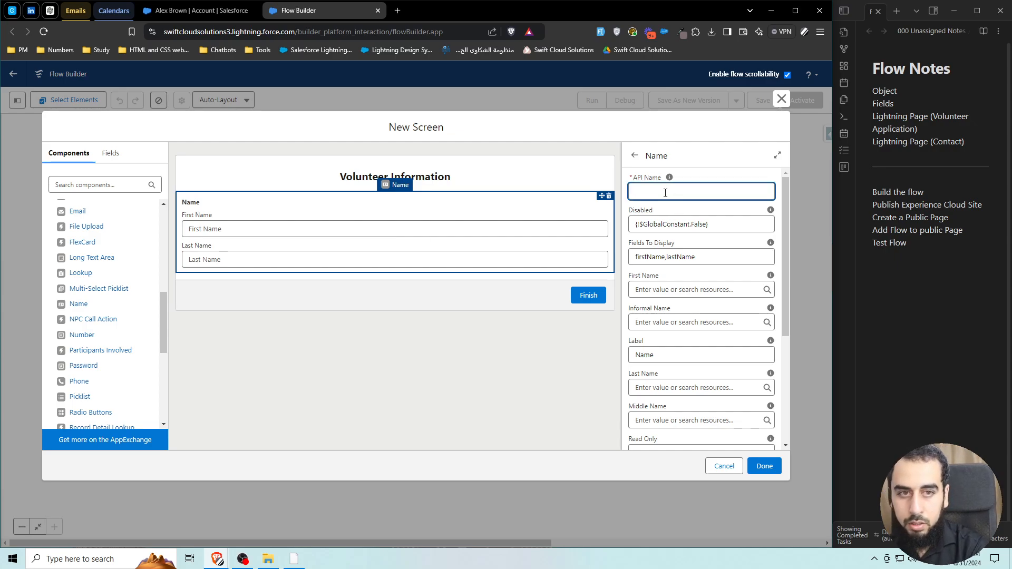
type("Name")
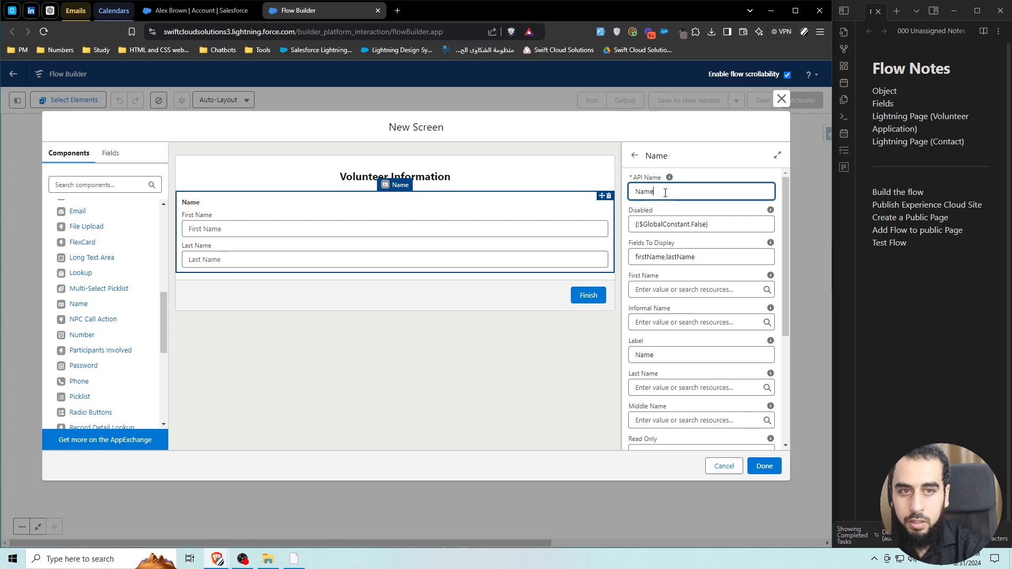
left_click(678, 214)
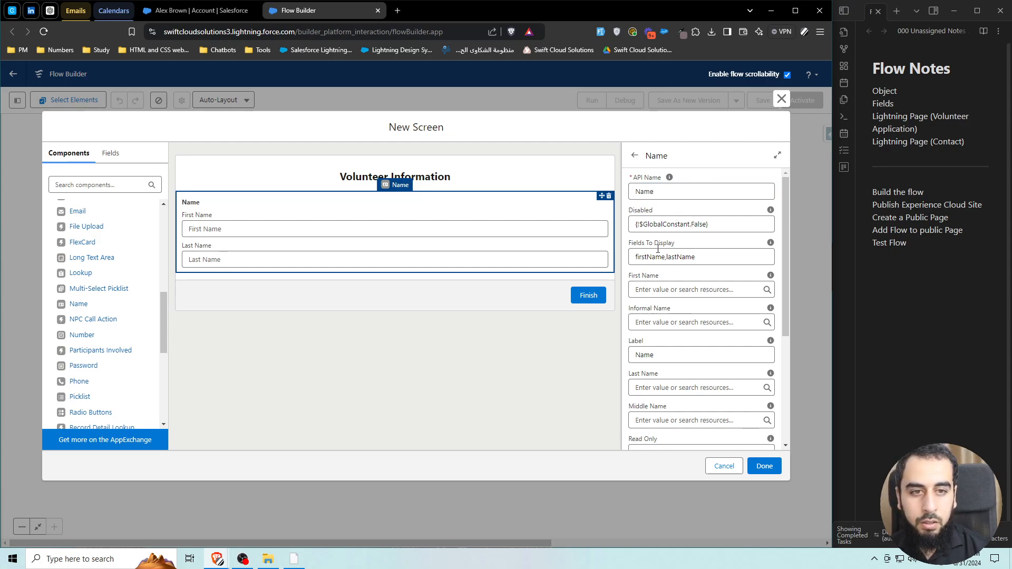
scroll(680, 272, "down", 1)
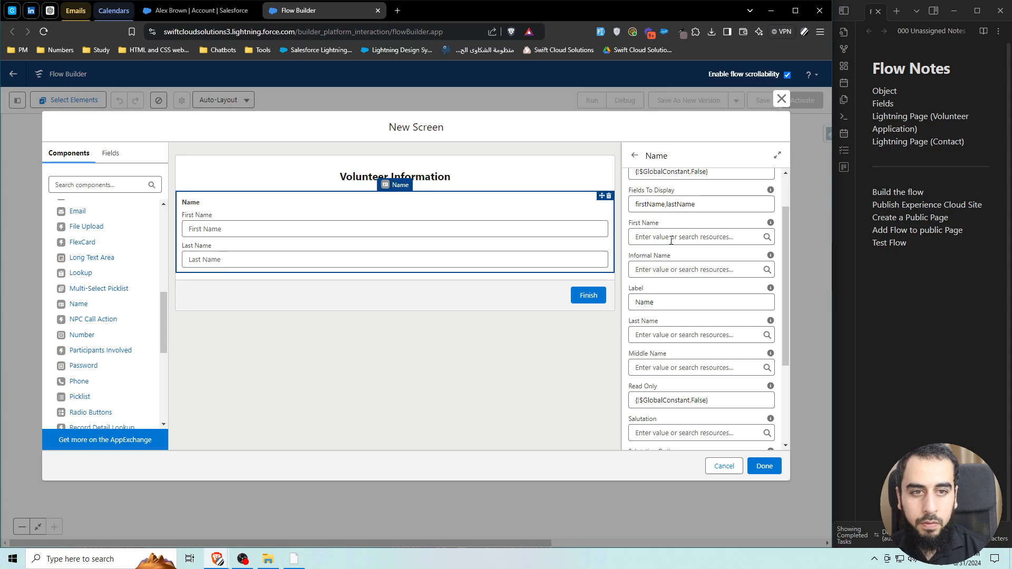
mouse_move(773, 193)
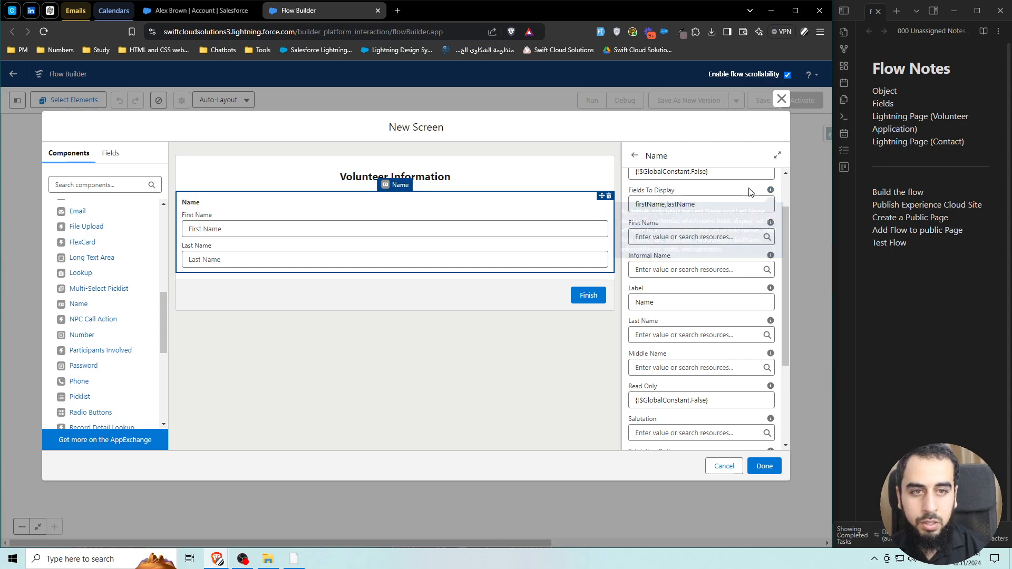
scroll(719, 269, "up", 1)
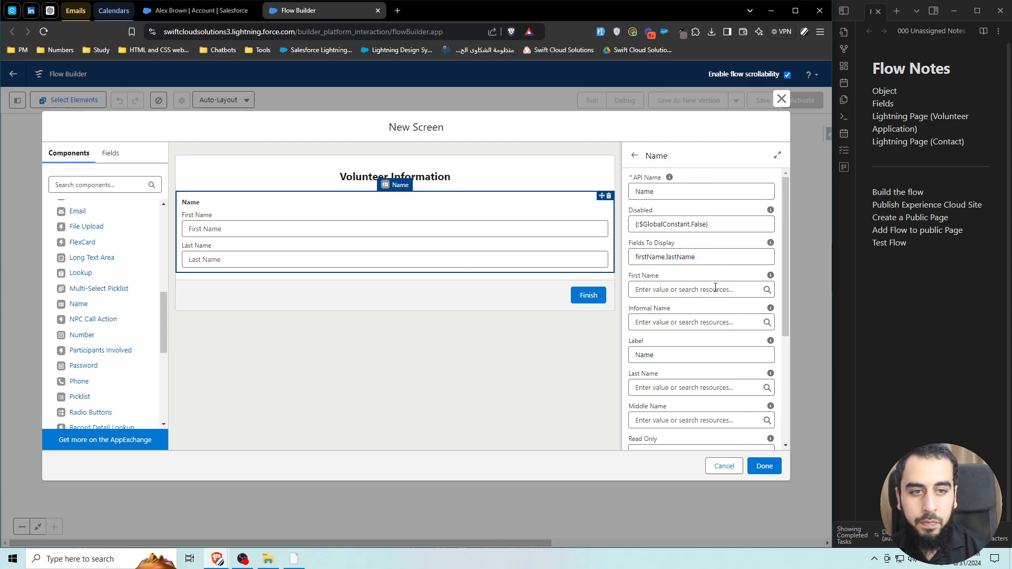
scroll(706, 283, "down", 1)
scroll(705, 283, "down", 1)
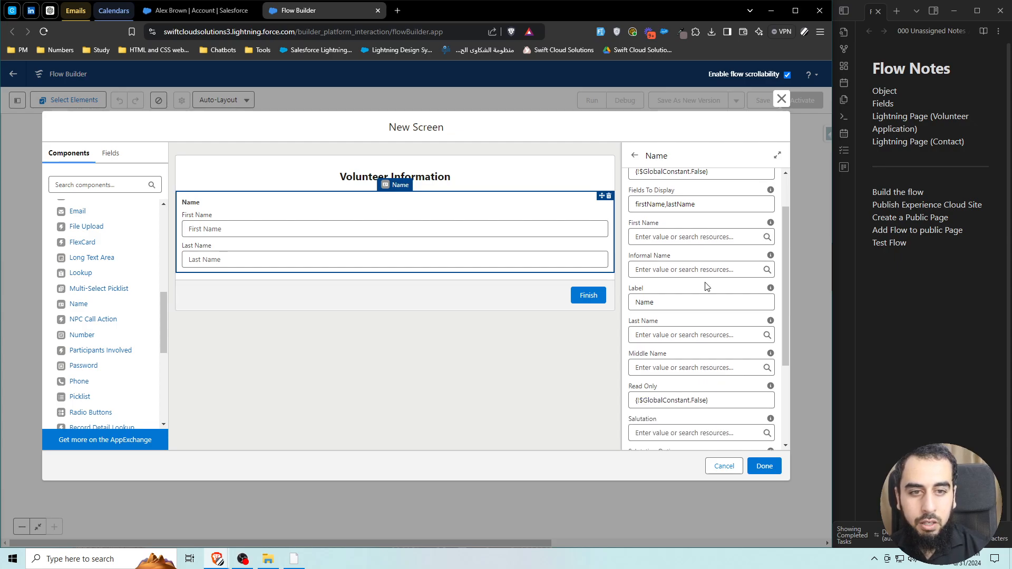
scroll(707, 286, "down", 3)
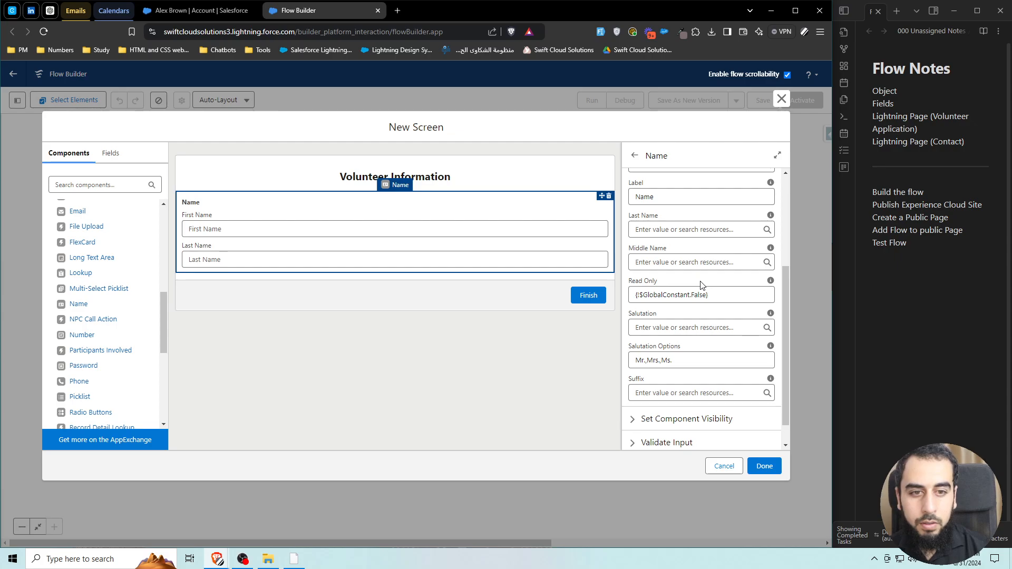
left_click(466, 379)
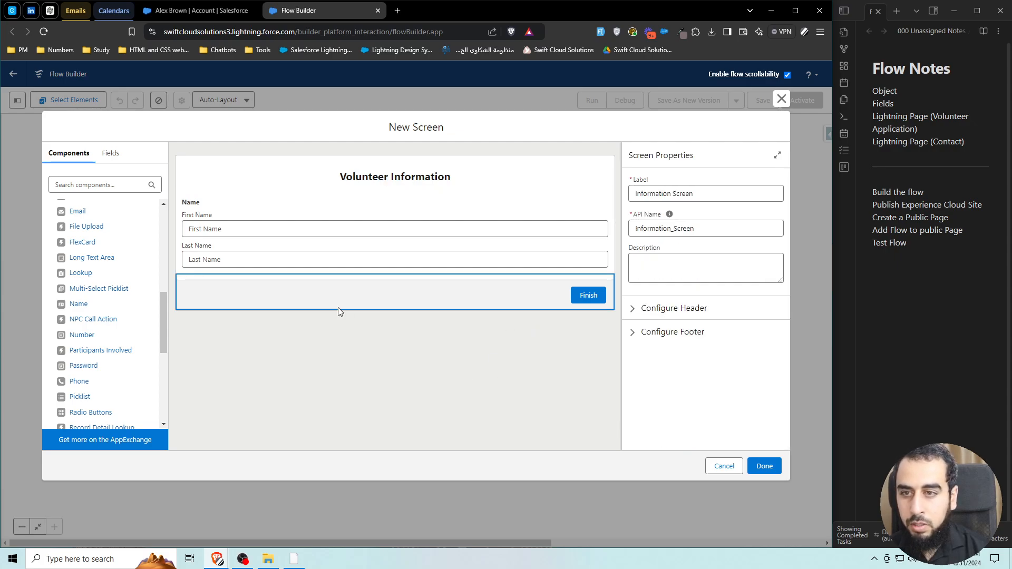
Place an Email component with API name Email under the name fields, then clear the 'ema' search.
left_click(104, 185)
type("ema")
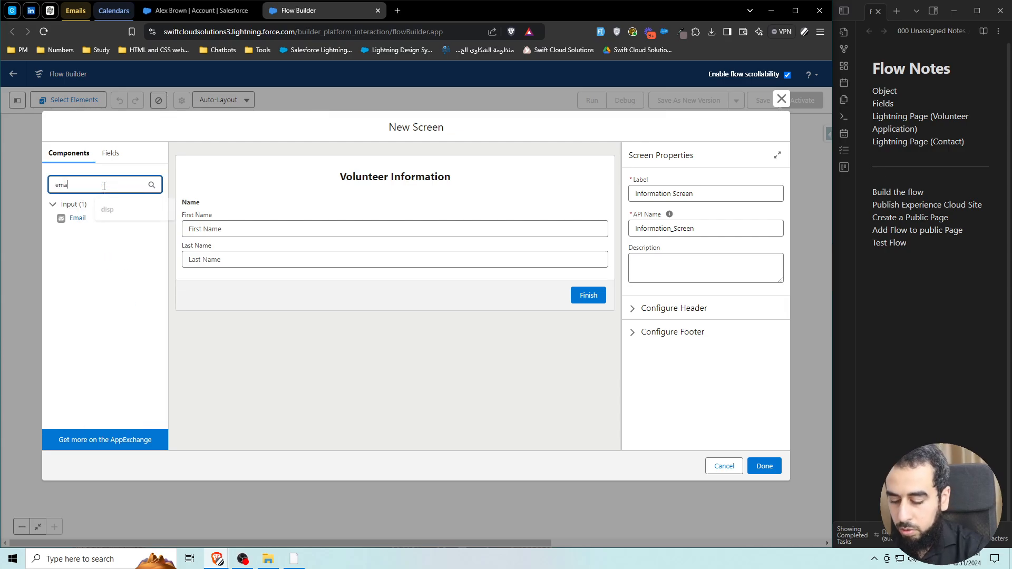
left_click_drag(87, 219, 340, 287)
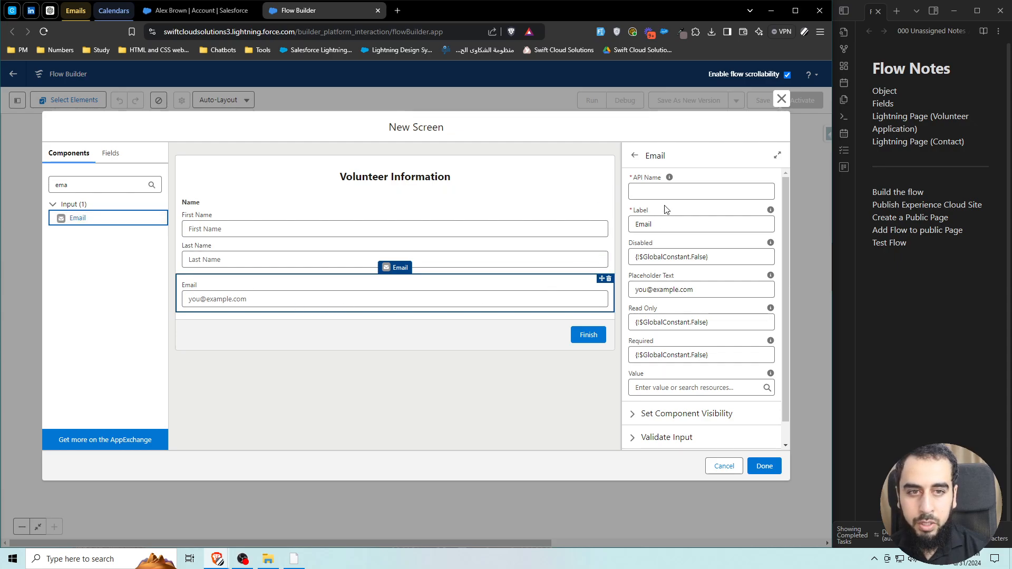
left_click(664, 190)
type("Email")
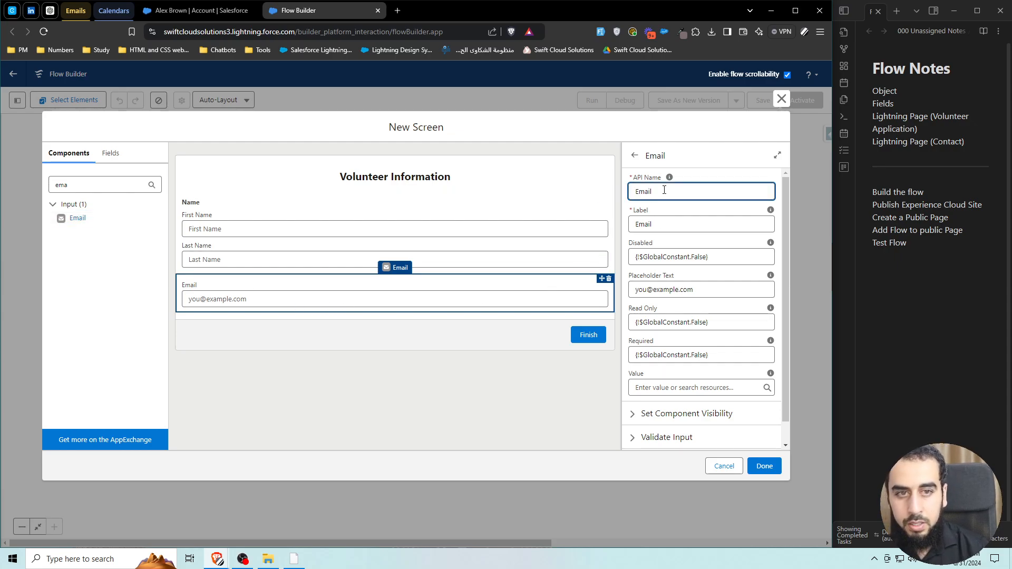
left_click(416, 352)
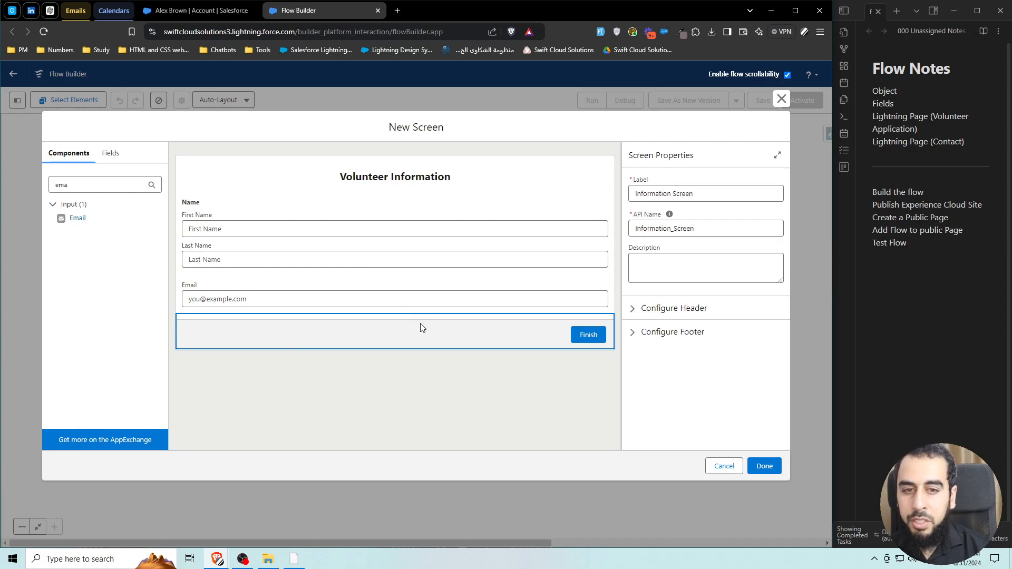
double_click(136, 188)
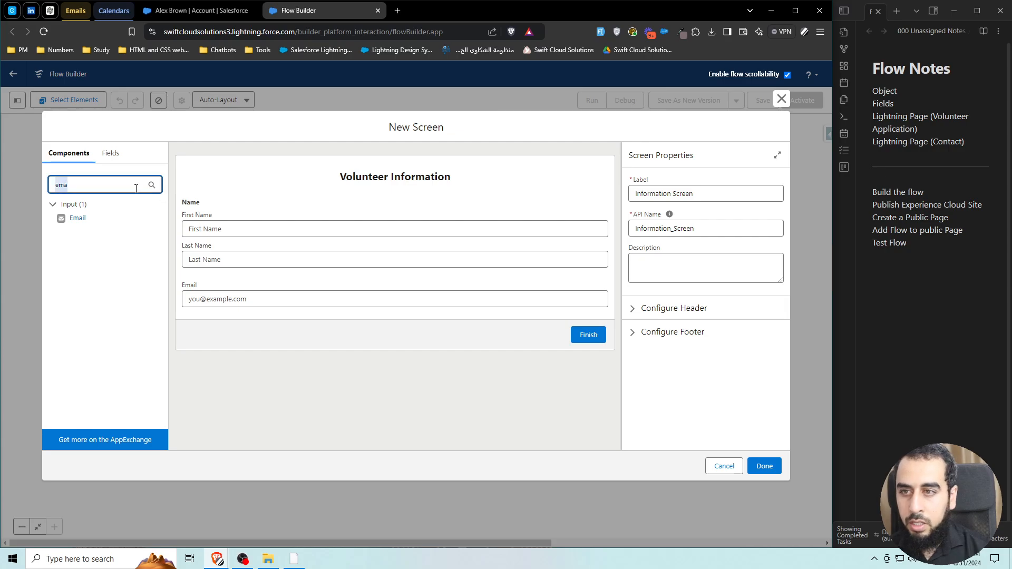
key("BackSpace")
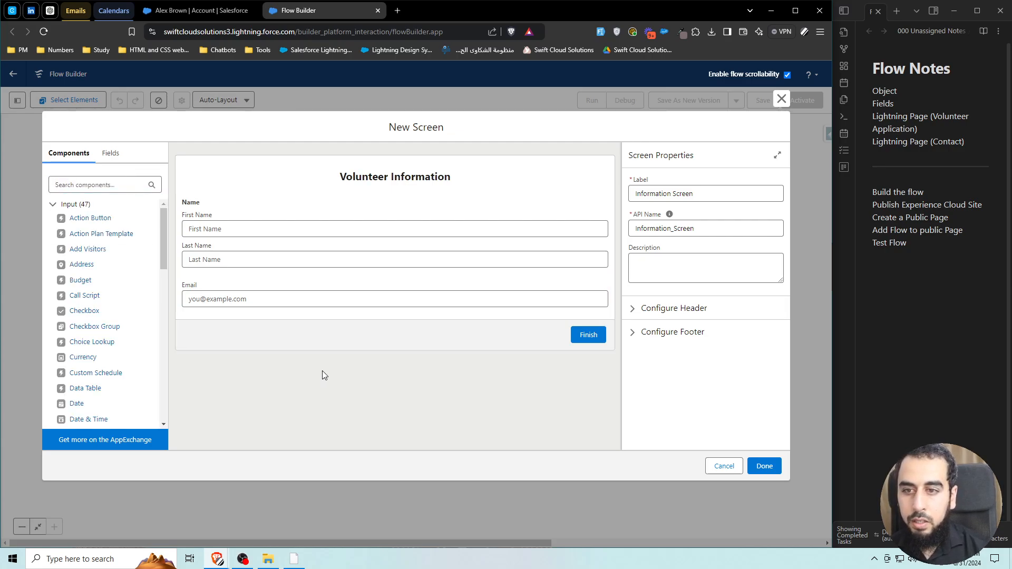
Give the footer's finish button the custom label Submit and click Done on the screen.
left_click(462, 334)
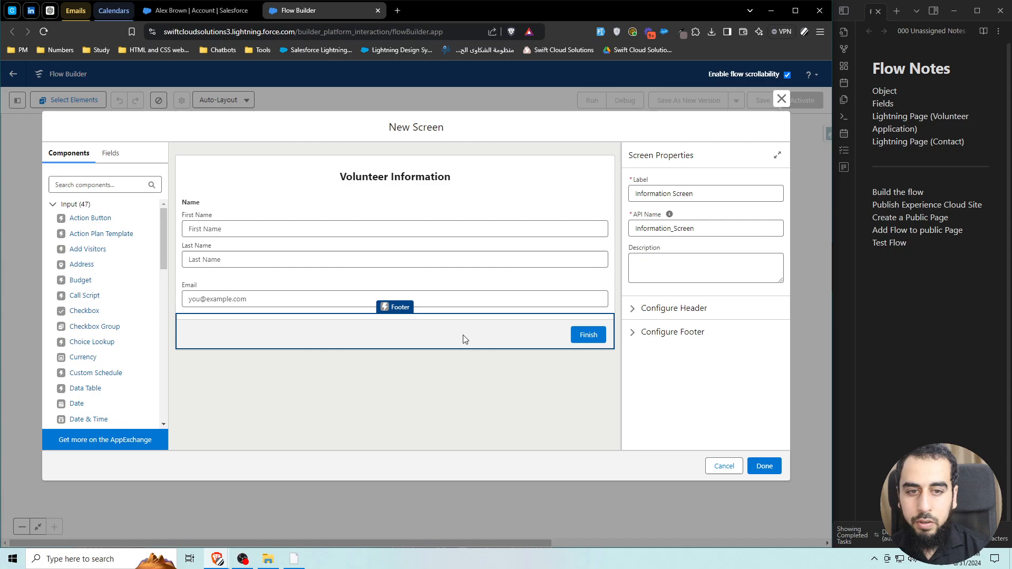
left_click(671, 333)
scroll(665, 374, "down", 2)
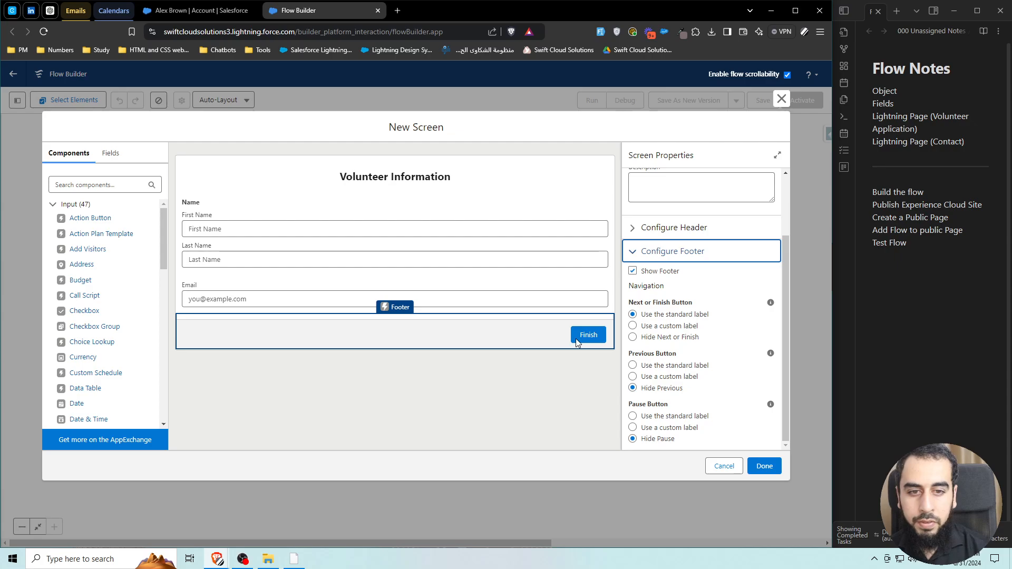
left_click(654, 327)
left_click(668, 366)
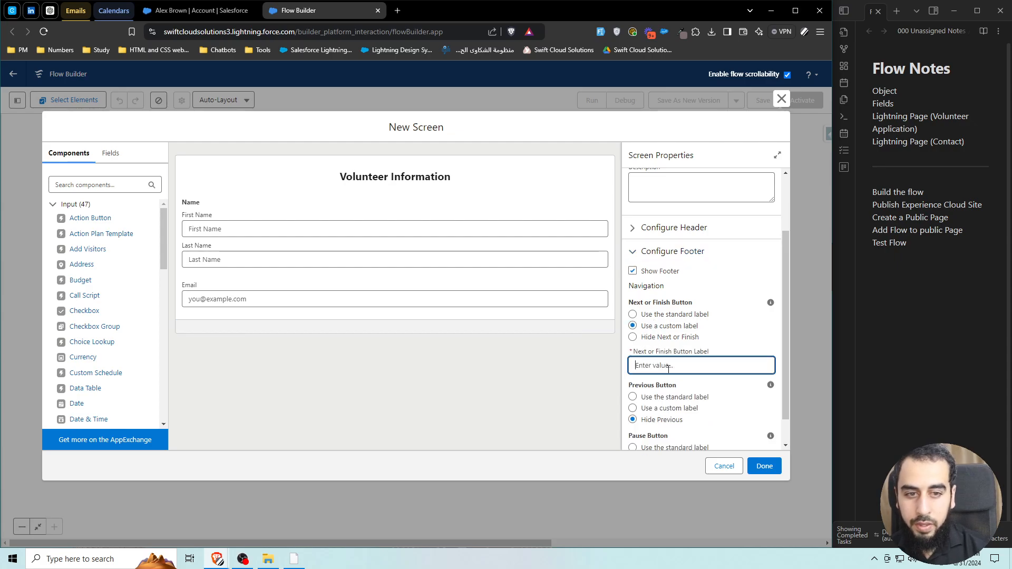
type("Submit")
left_click(559, 357)
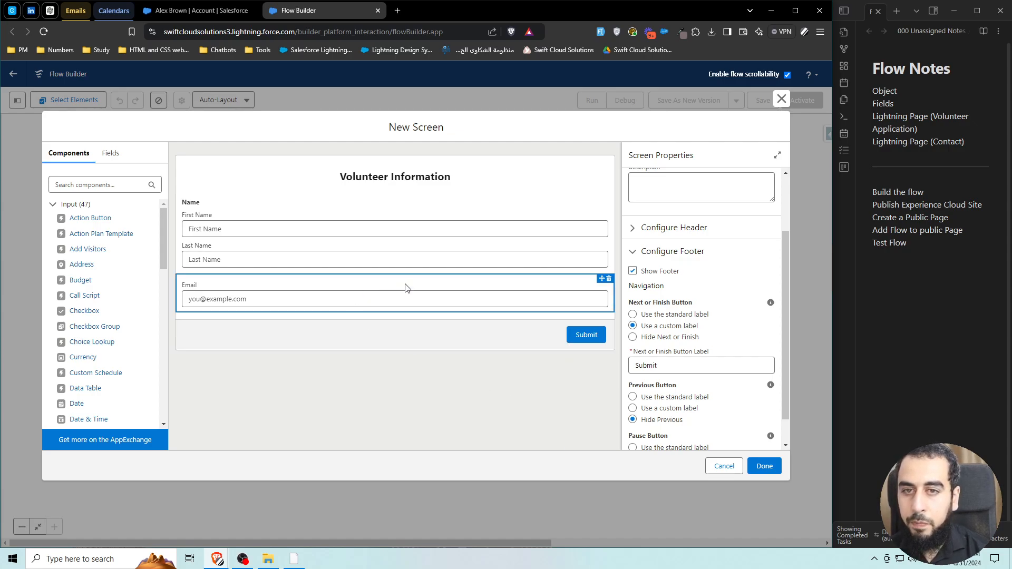
left_click(764, 467)
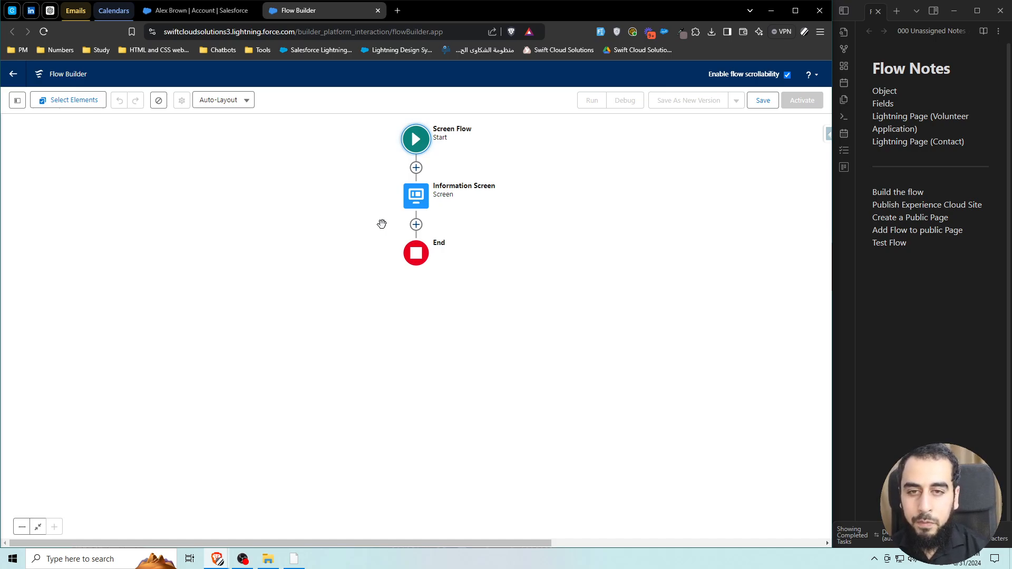
Add a Create Records element labelled Create Volunteer Application after the Information Screen.
left_click(416, 225)
type("creat")
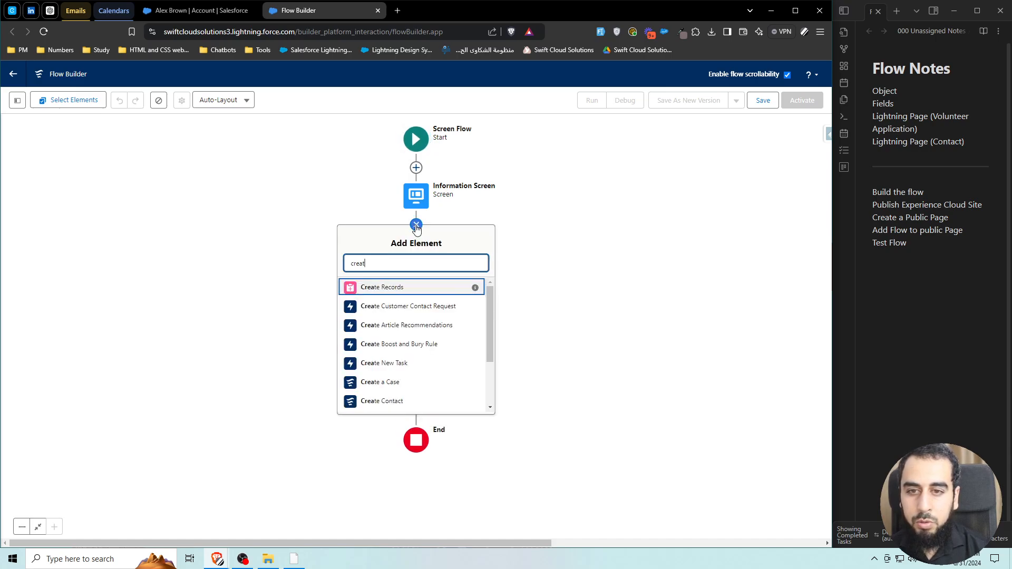
left_click(393, 286)
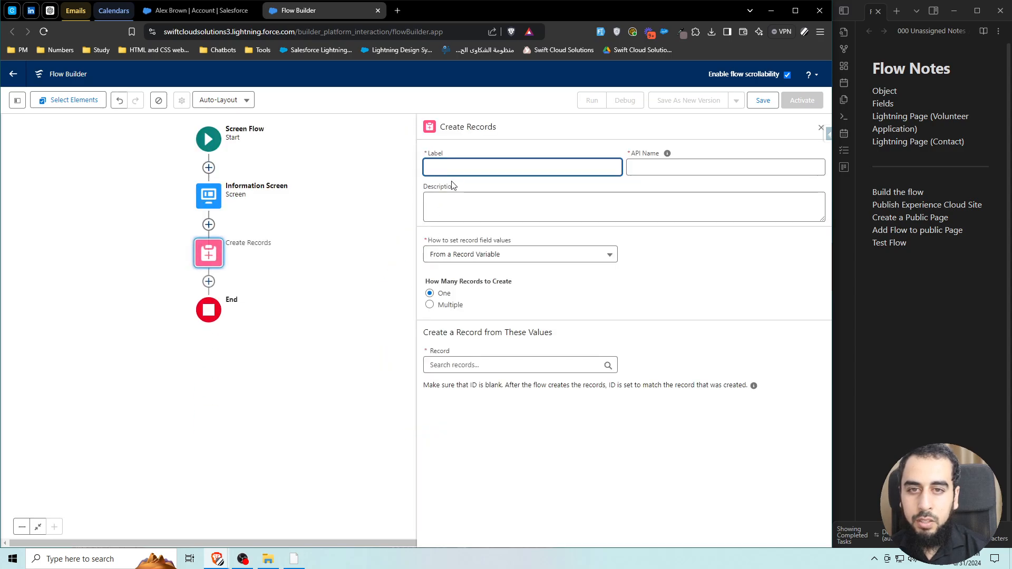
type("Create Volunteer Application")
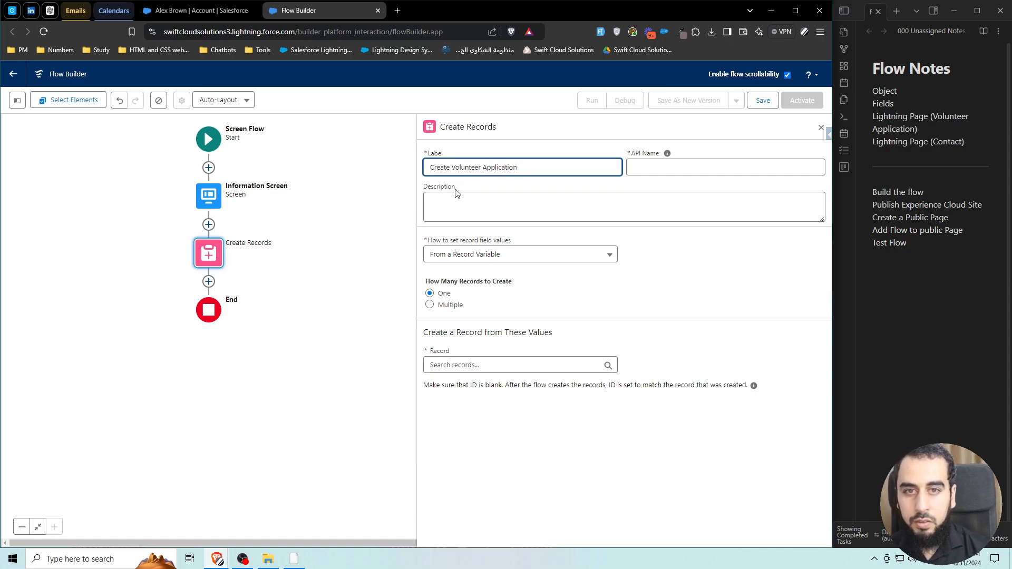
left_click(461, 193)
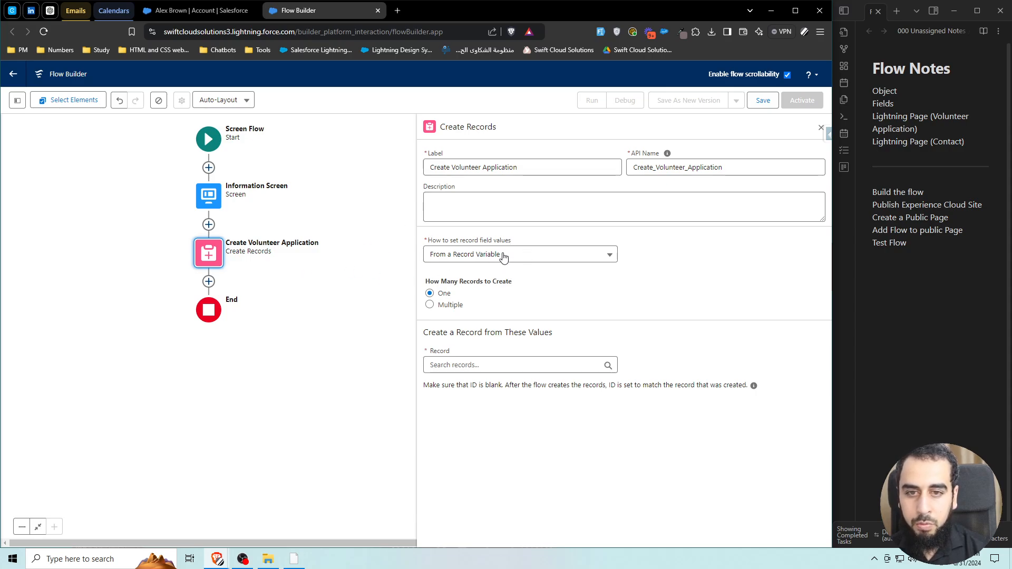
Set its field values manually and choose Volunteer Application as the object to create.
left_click(434, 242)
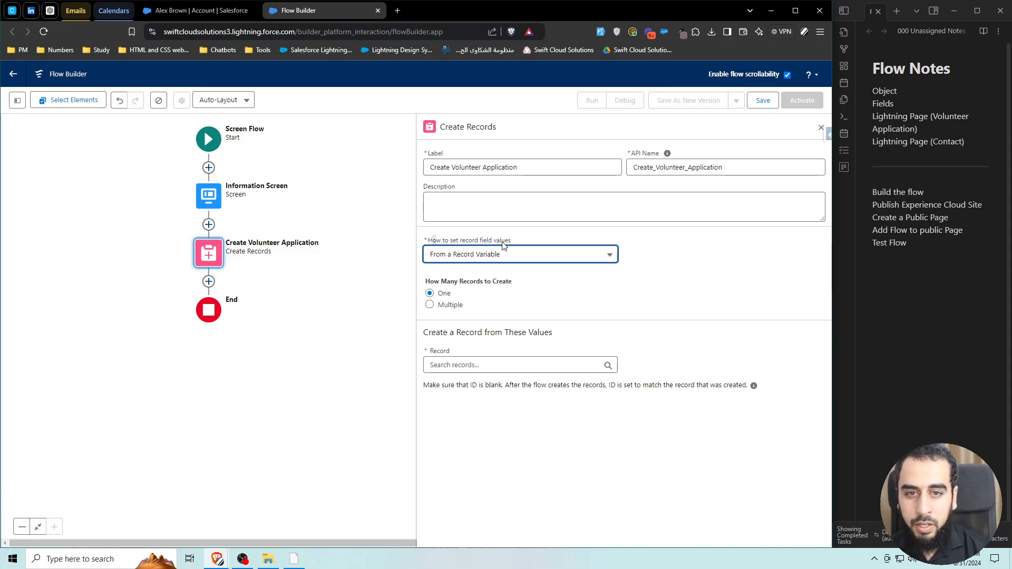
left_click(528, 258)
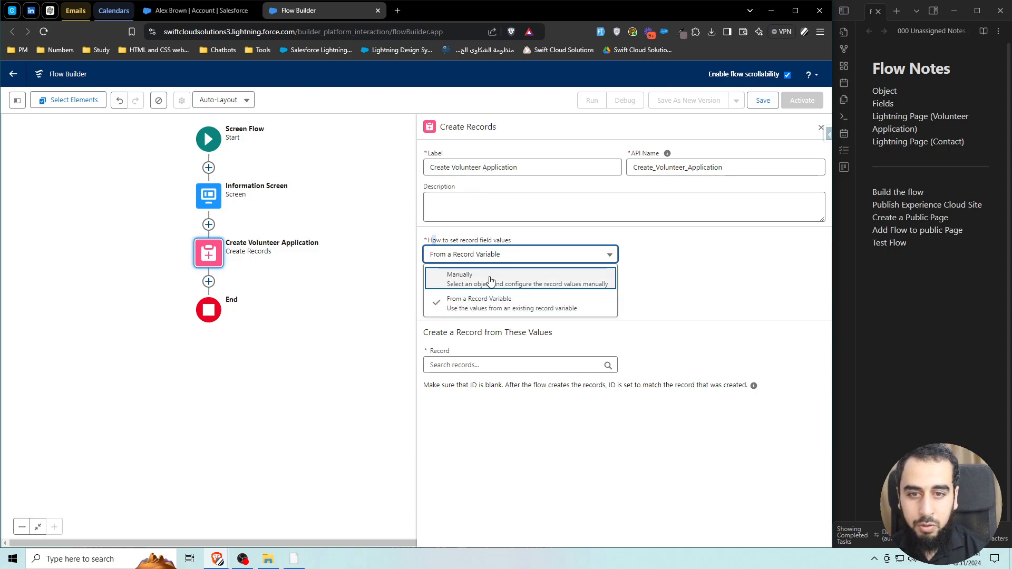
left_click(531, 284)
left_click(461, 321)
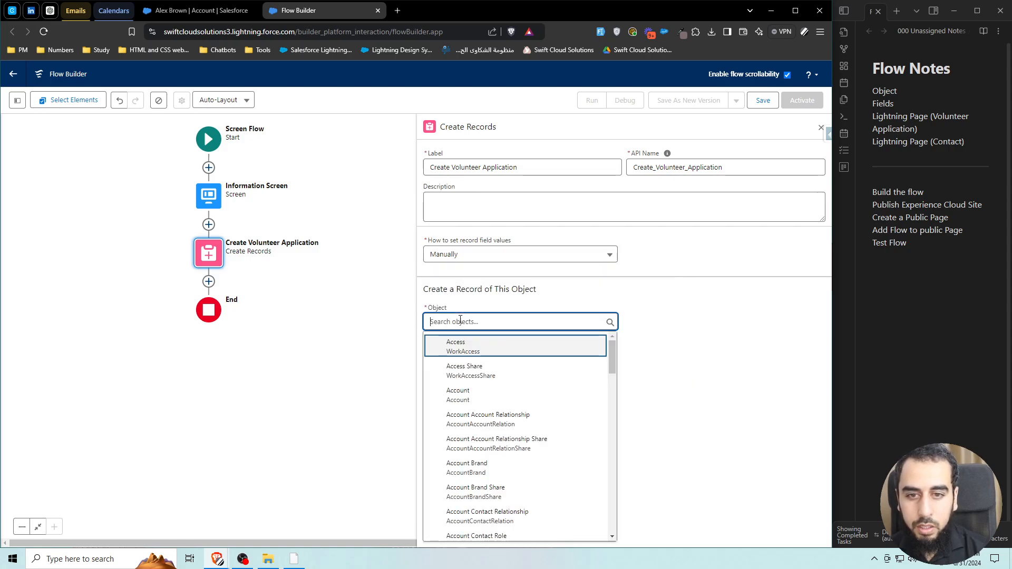
type("volunter")
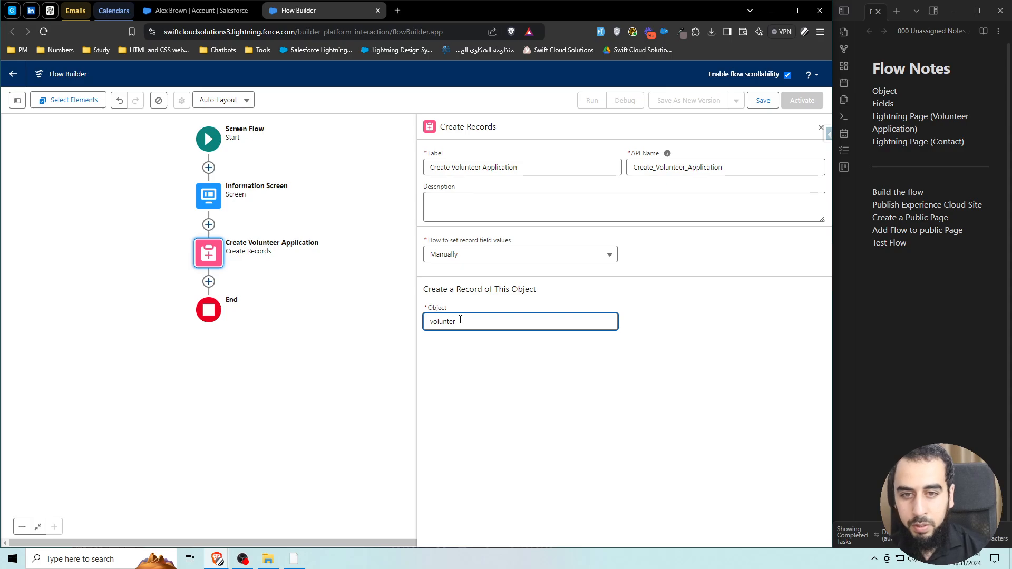
key("BackSpace")
left_click(479, 370)
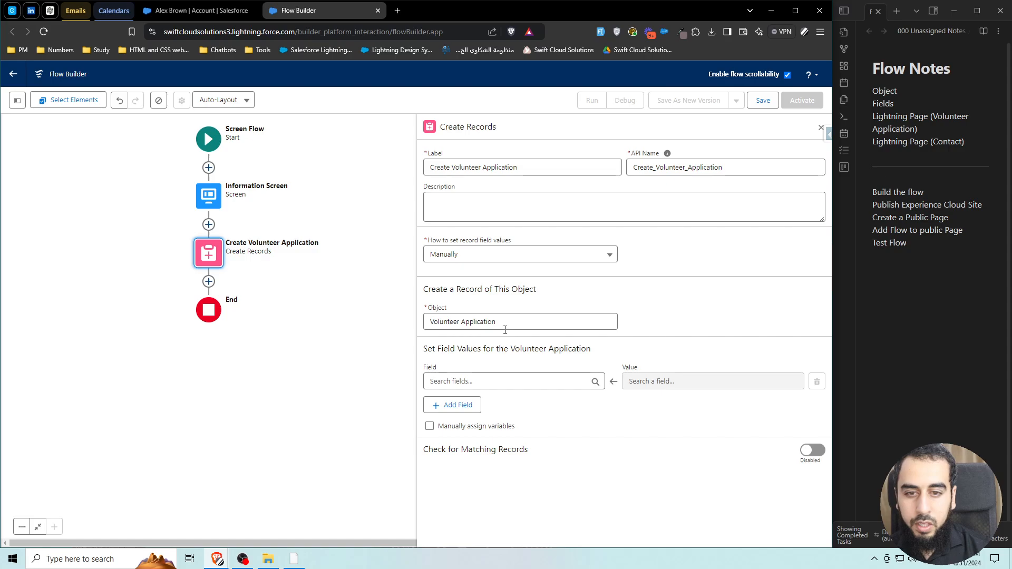
Set the first two field rows to First Name and Last Name.
left_click(478, 379)
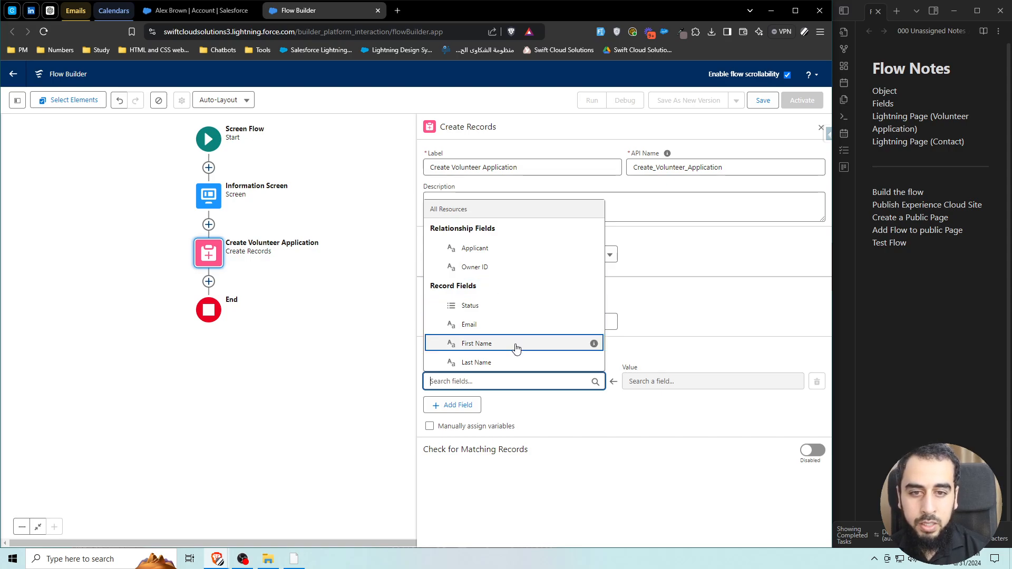
left_click(489, 348)
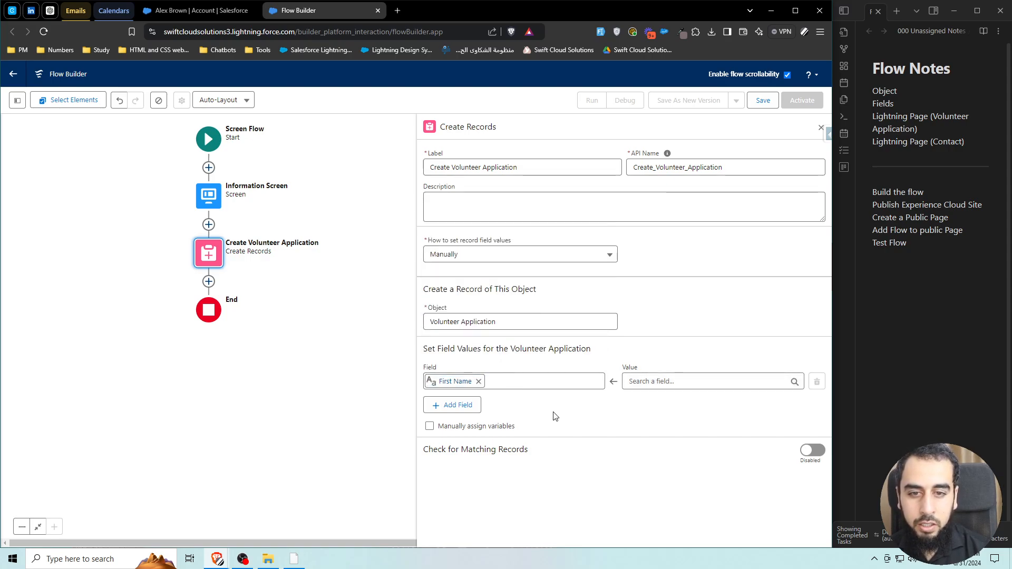
left_click(454, 405)
left_click(471, 415)
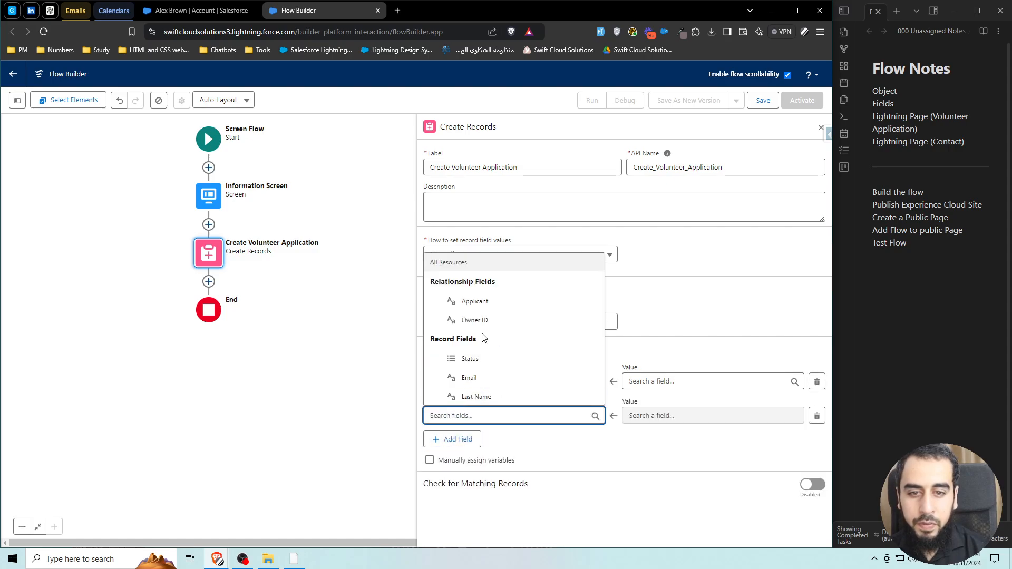
left_click(482, 398)
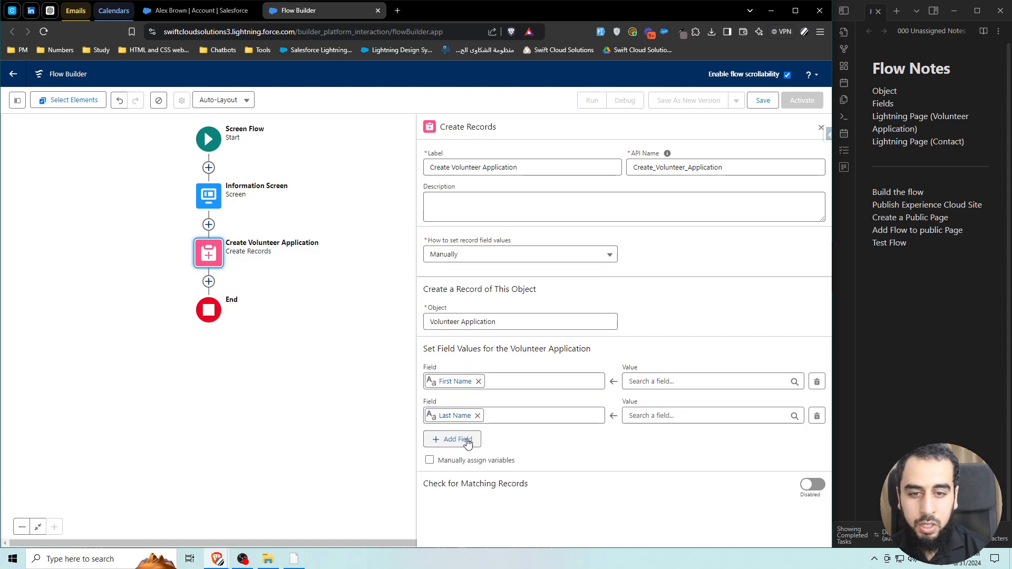
Add Email and Status field rows and delete the extra empty fifth row.
left_click(468, 442)
left_click(475, 449)
left_click(467, 429)
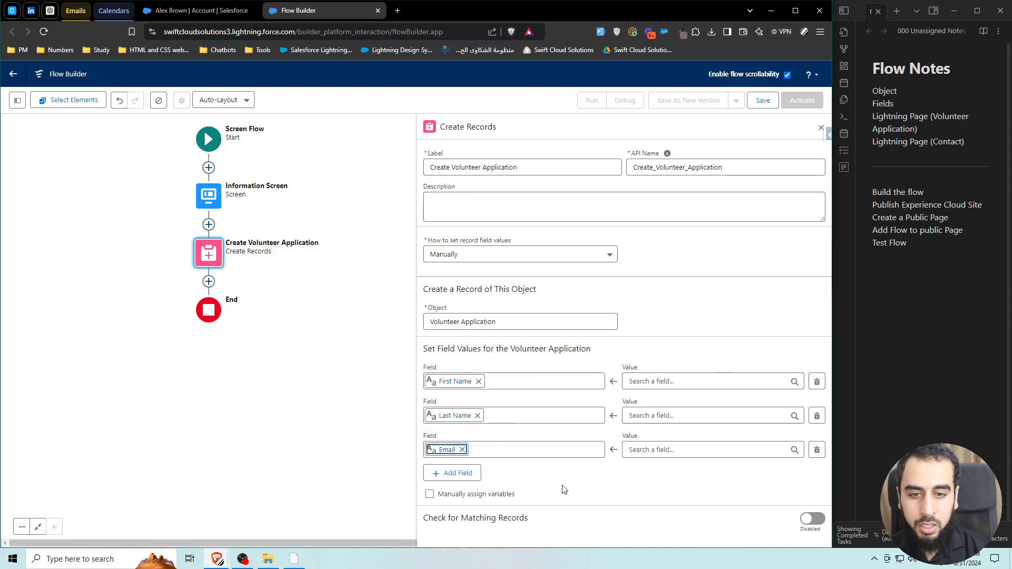
left_click(457, 473)
left_click(475, 483)
left_click(479, 465)
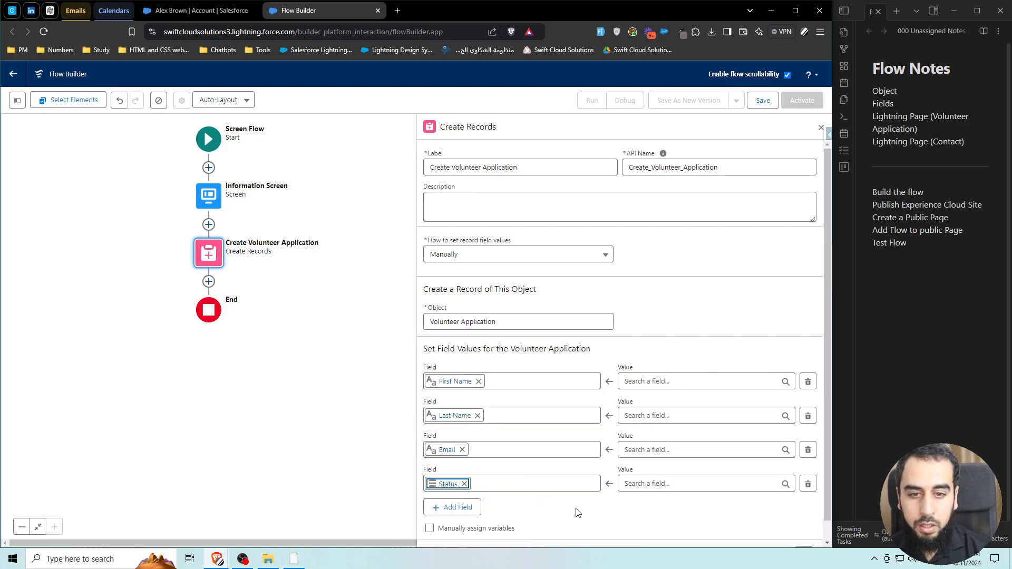
scroll(578, 512, "down", 1)
left_click(459, 487)
left_click(480, 499)
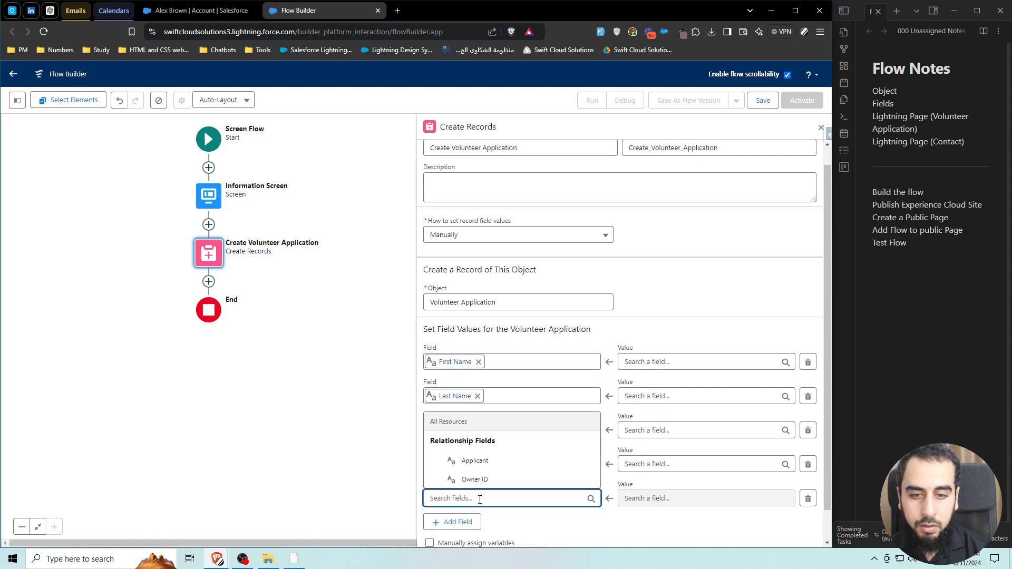
left_click(648, 521)
left_click(808, 498)
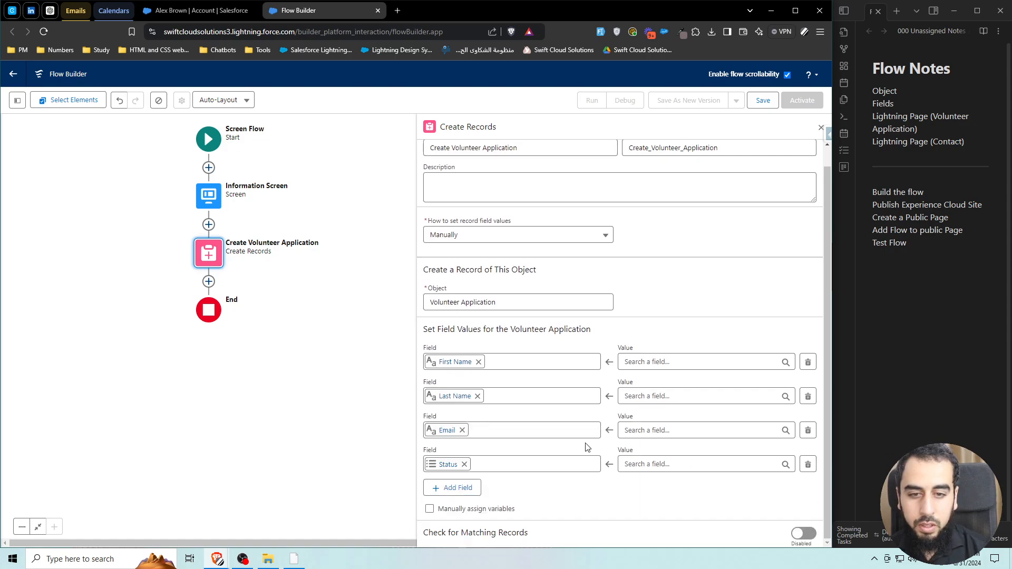
Map First Name and Last Name to the Information Screen Name component's First and Last Name.
left_click(670, 362)
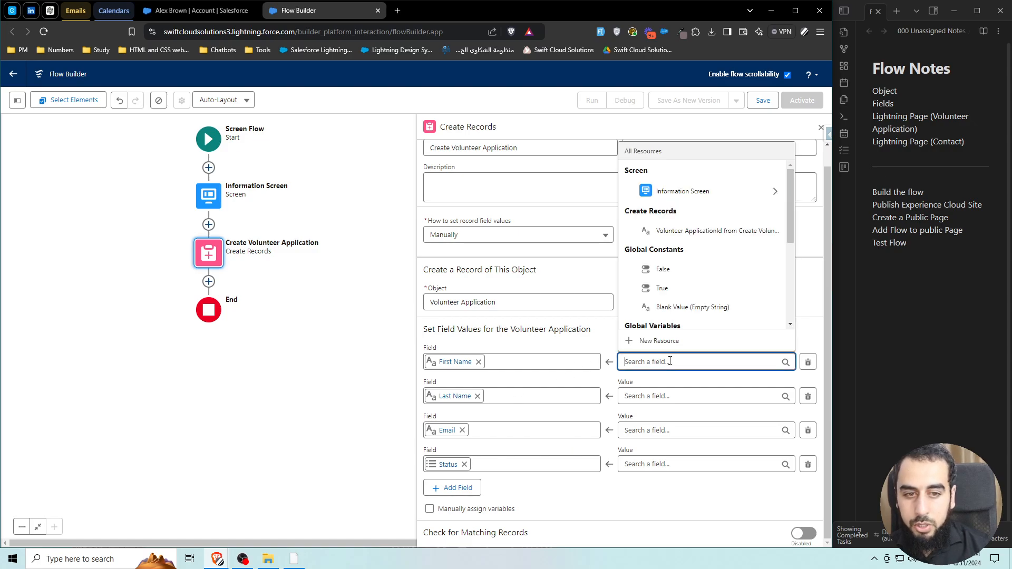
type("first")
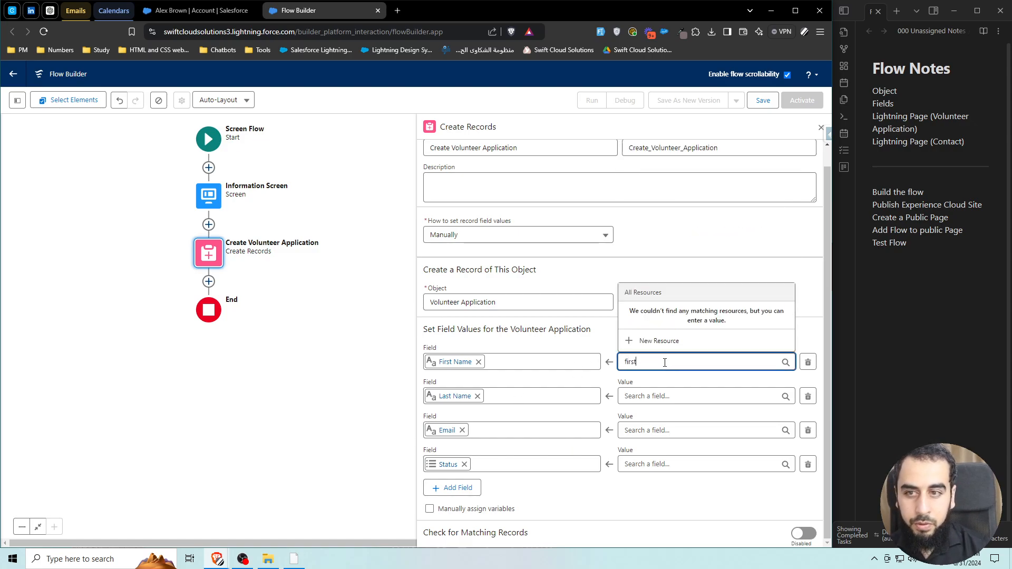
key("ctrl+a")
type("na")
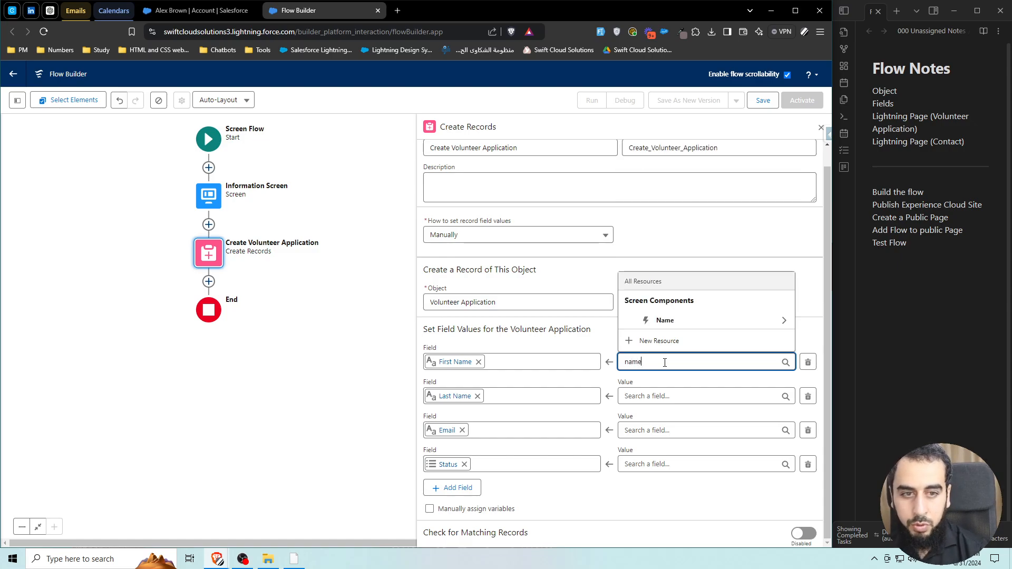
left_click(668, 322)
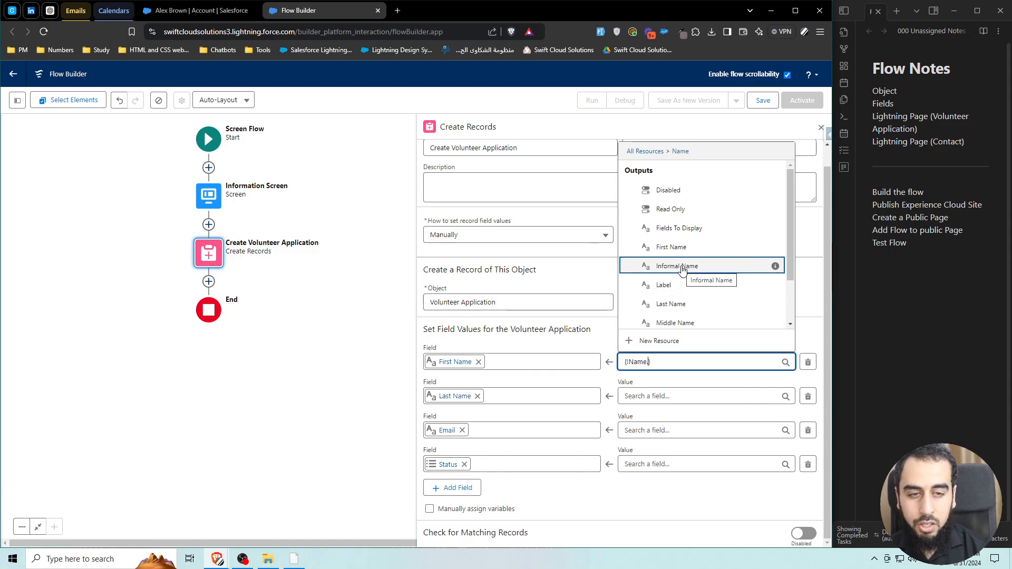
type("first")
left_click(678, 320)
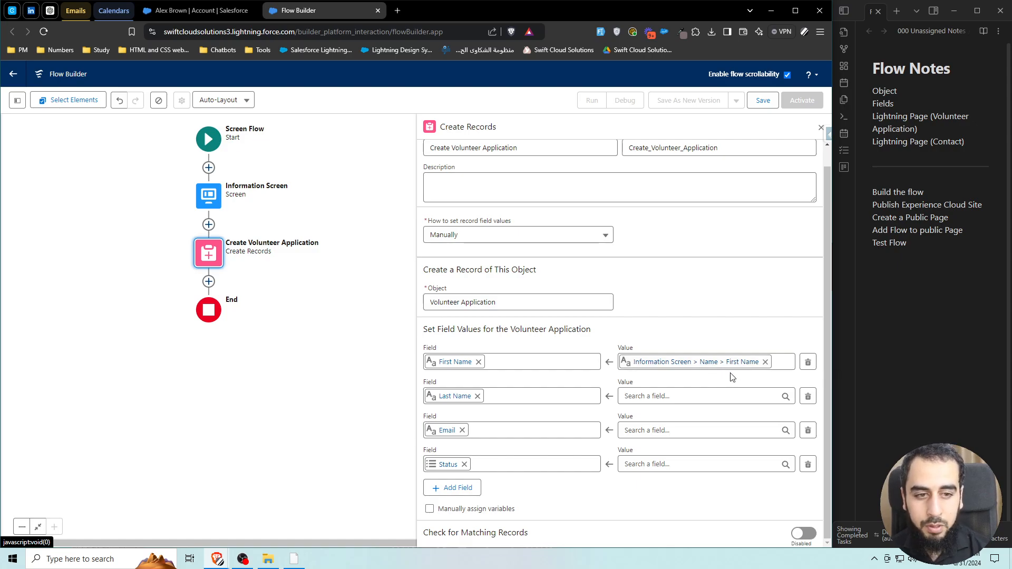
left_click(673, 394)
type("name")
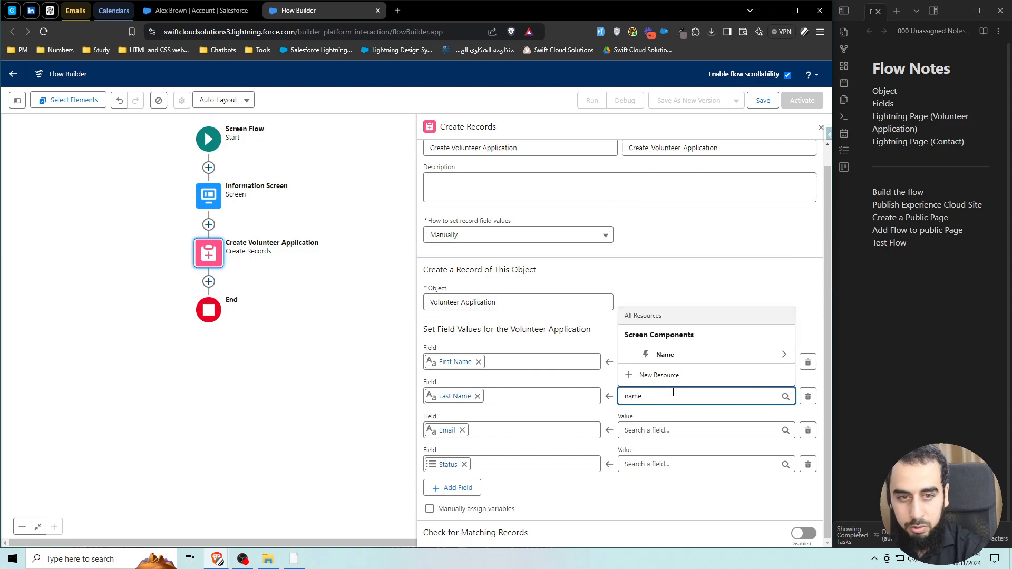
left_click(667, 355)
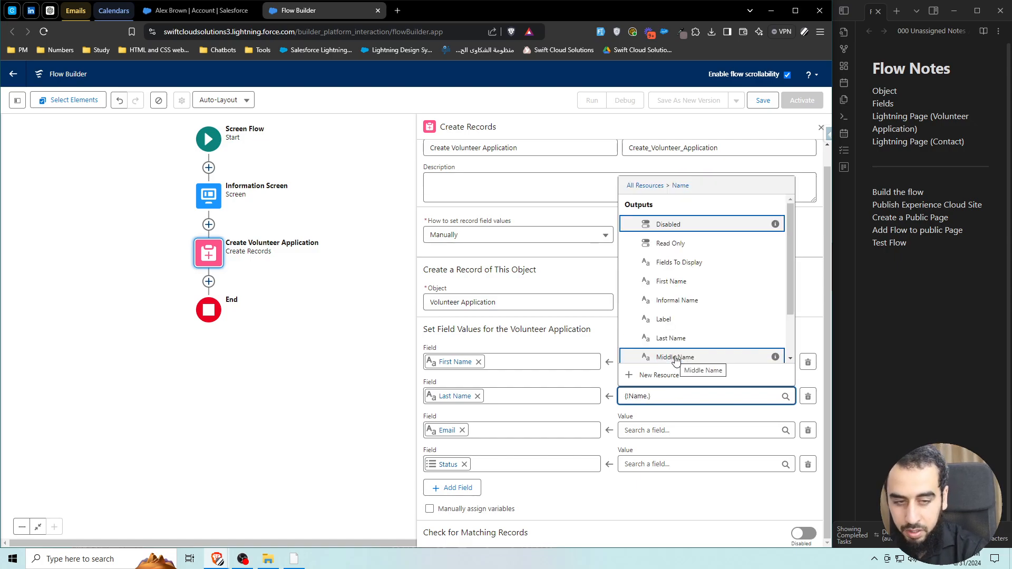
type("lastn")
left_click(676, 354)
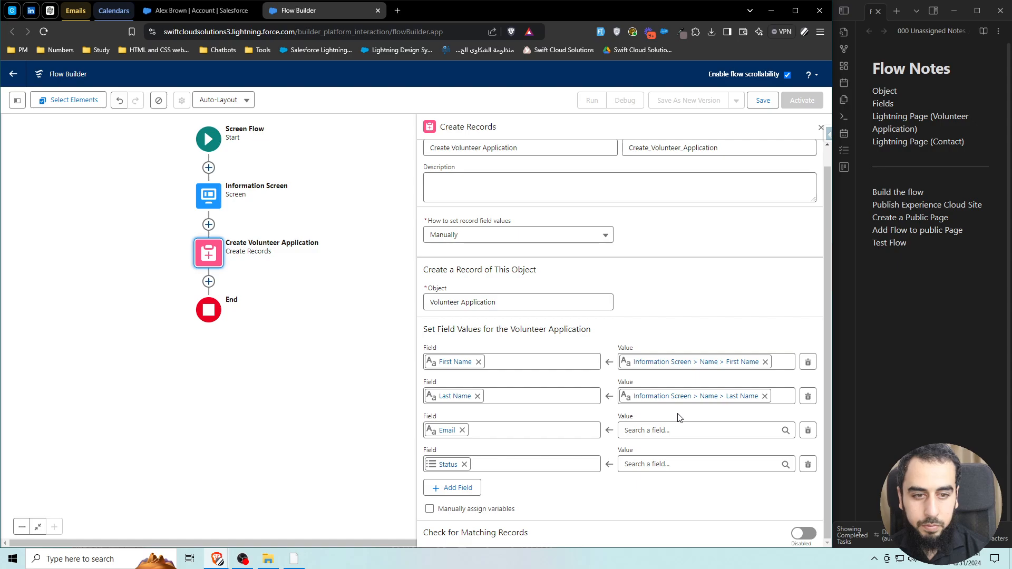
Map the Email value to the Information Screen Email component's Value.
left_click(654, 430)
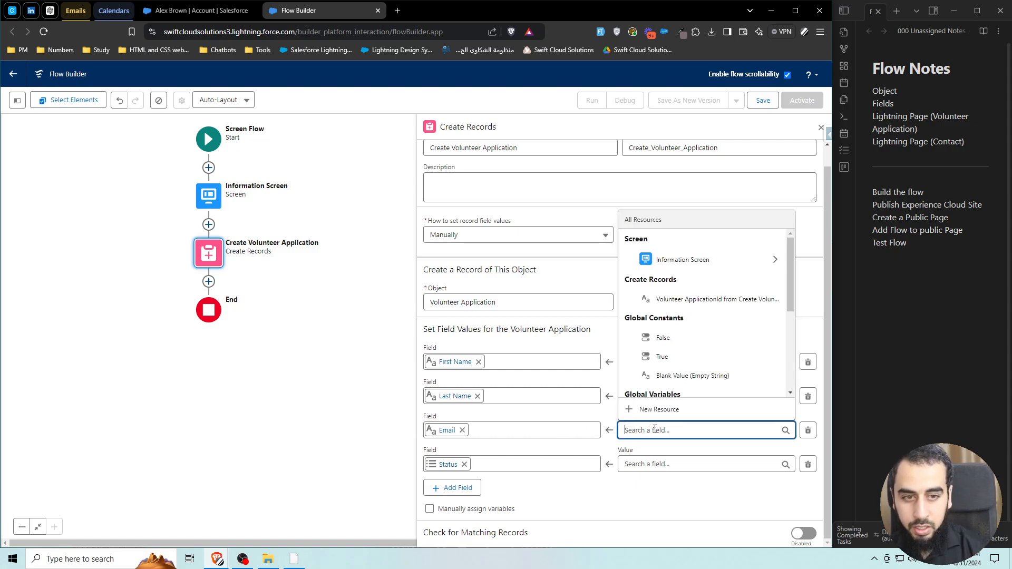
scroll(704, 355, "down", 1)
scroll(706, 350, "up", 1)
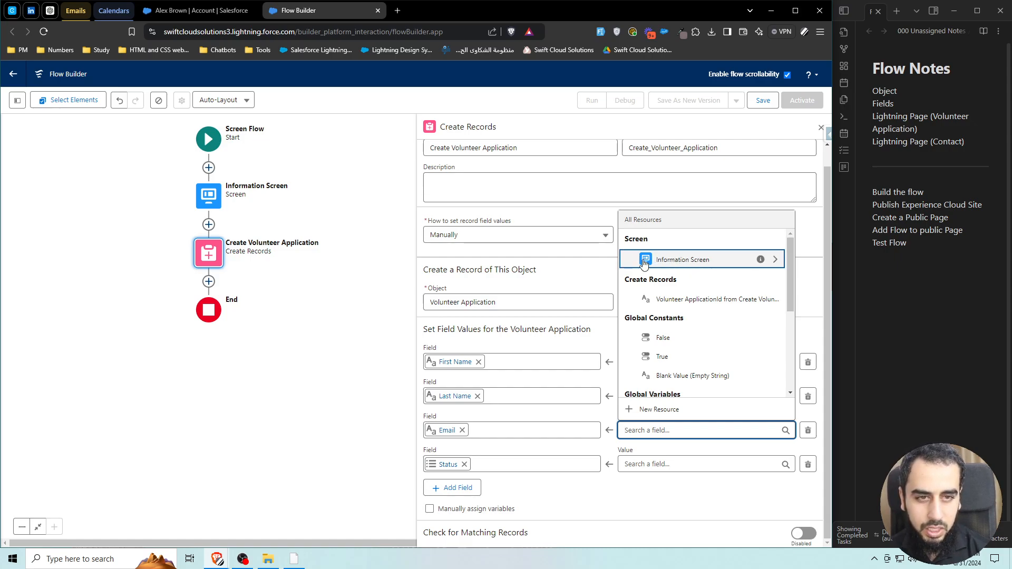
type("email")
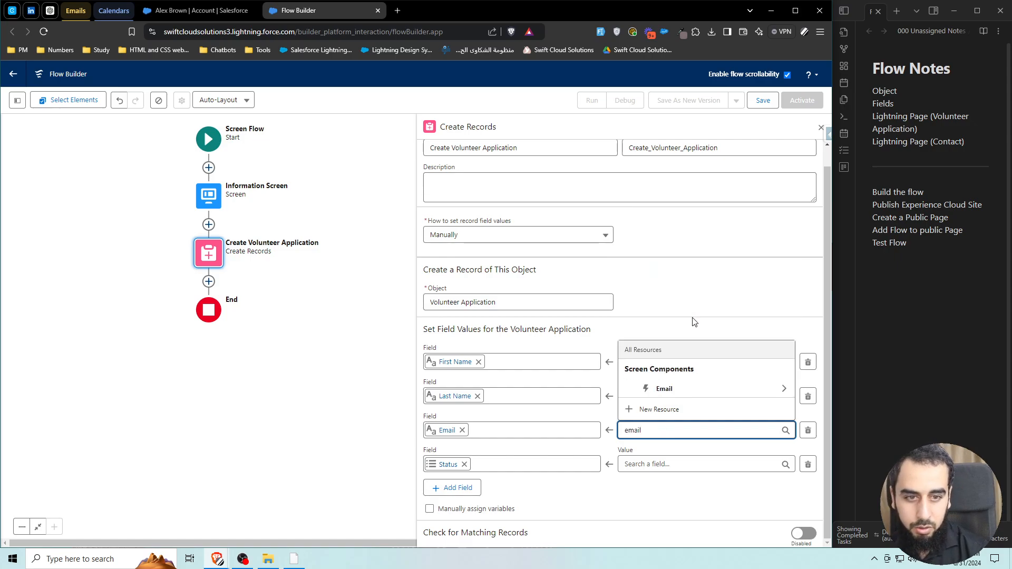
left_click(686, 389)
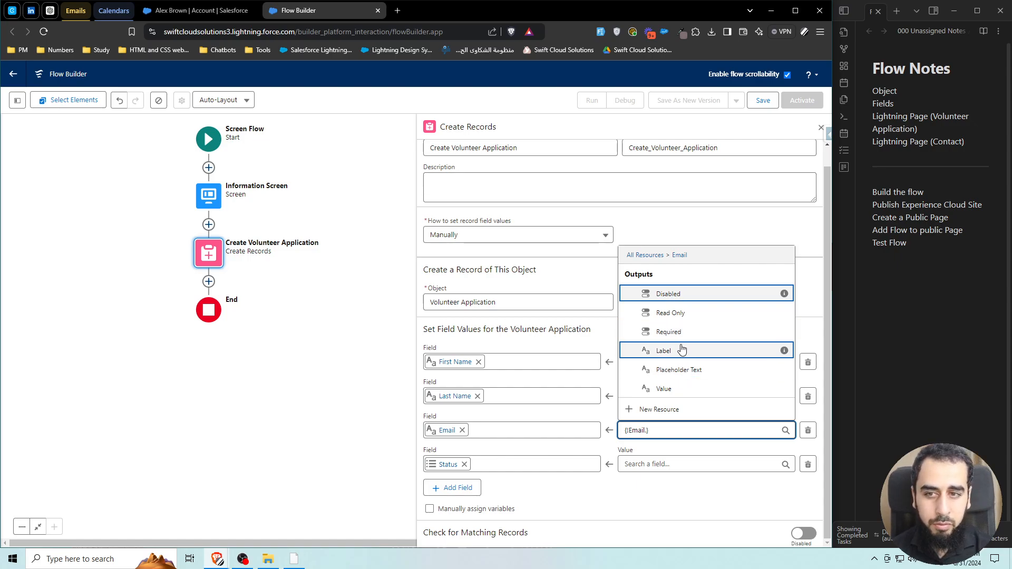
left_click(673, 388)
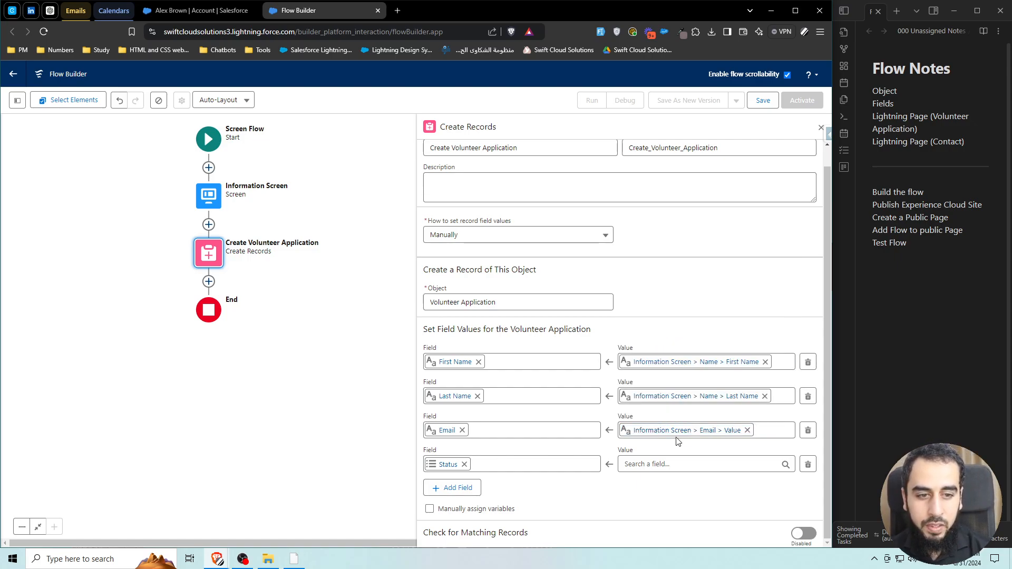
left_click(658, 464)
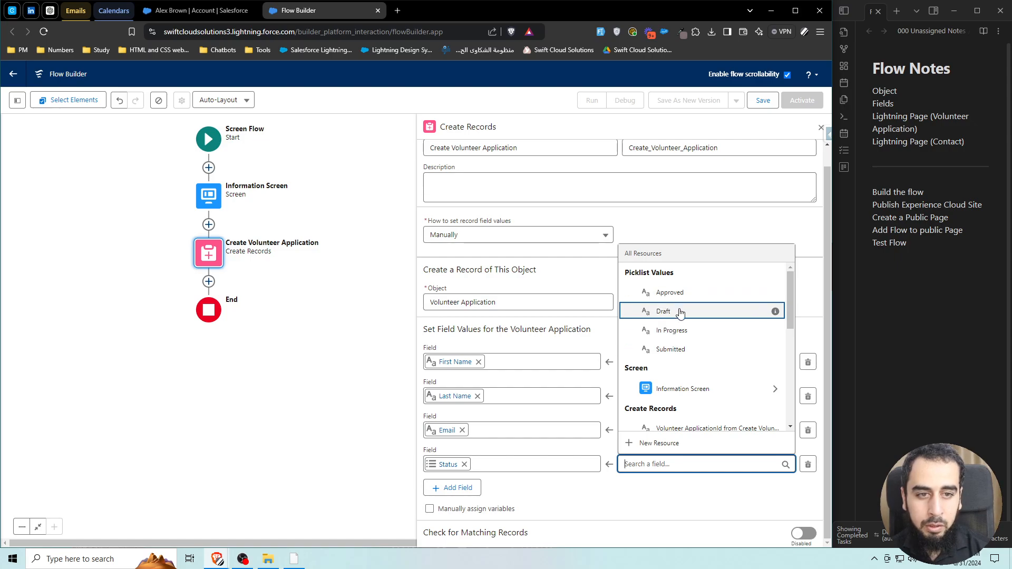
Set the Status value to Submitted and remove the extra empty field row.
left_click(683, 349)
left_click(674, 451)
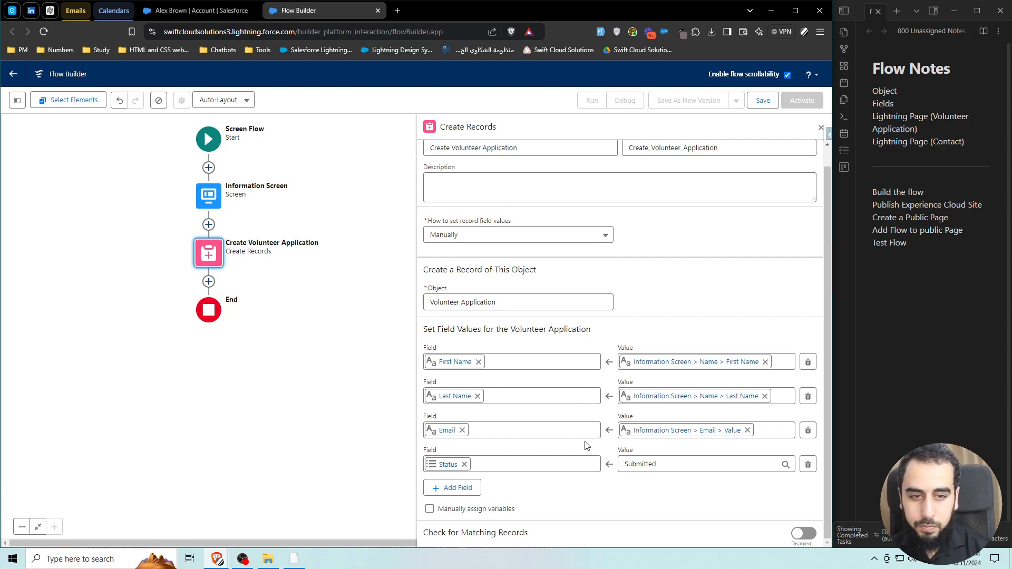
left_click(454, 487)
left_click(477, 498)
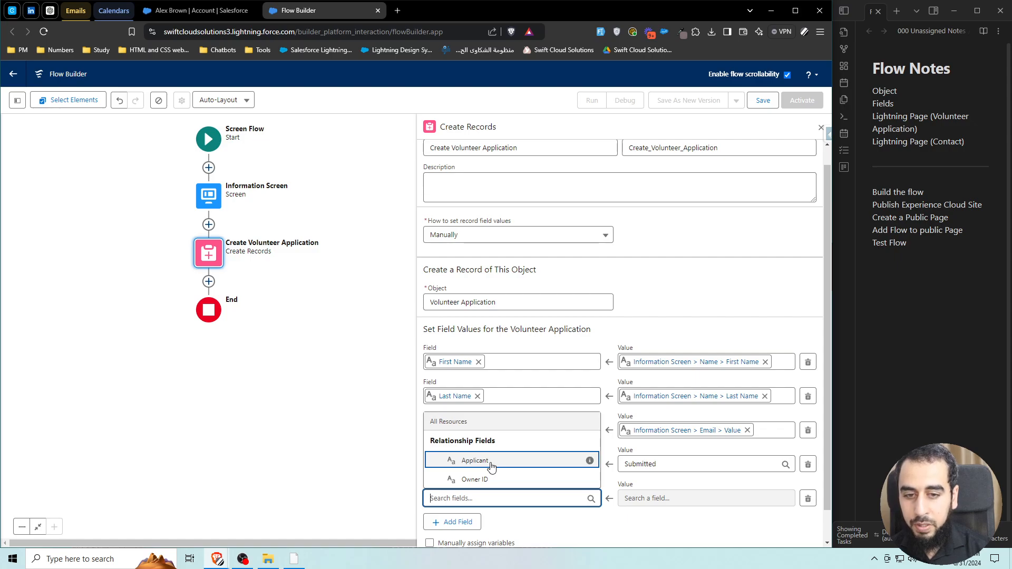
left_click(807, 498)
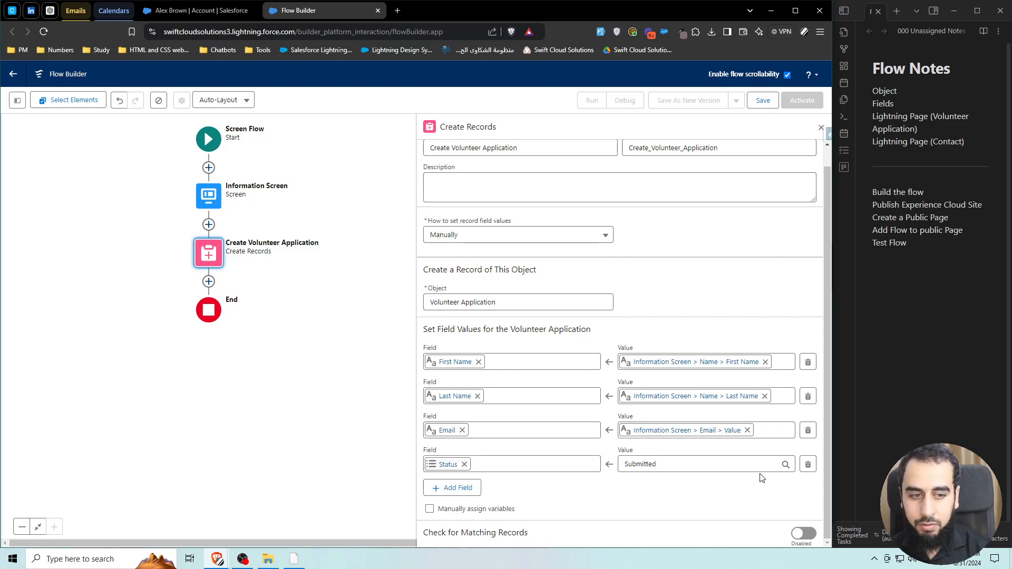
Insert a Create Records element right after the Information Screen.
left_click(209, 225)
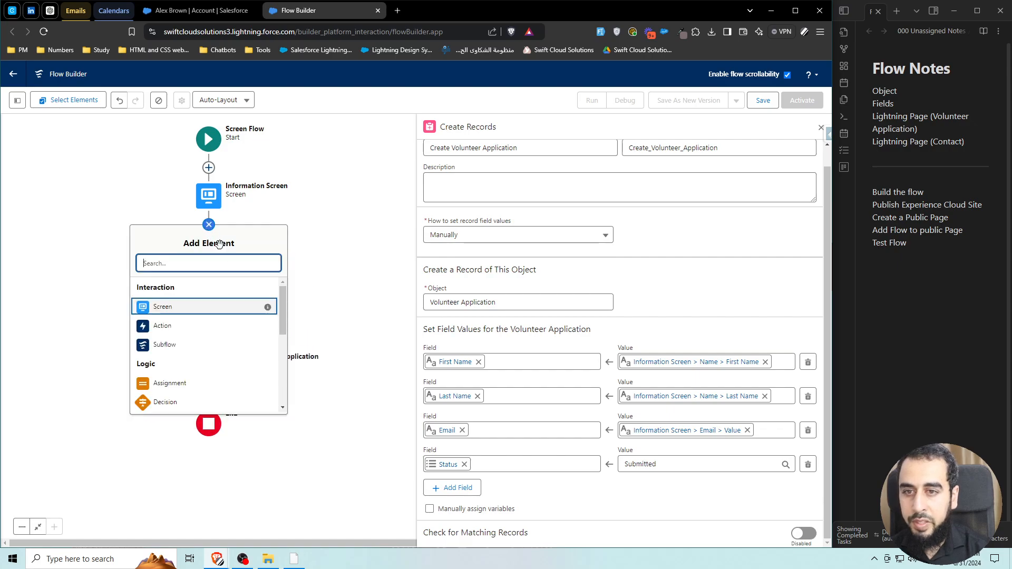
type("creat")
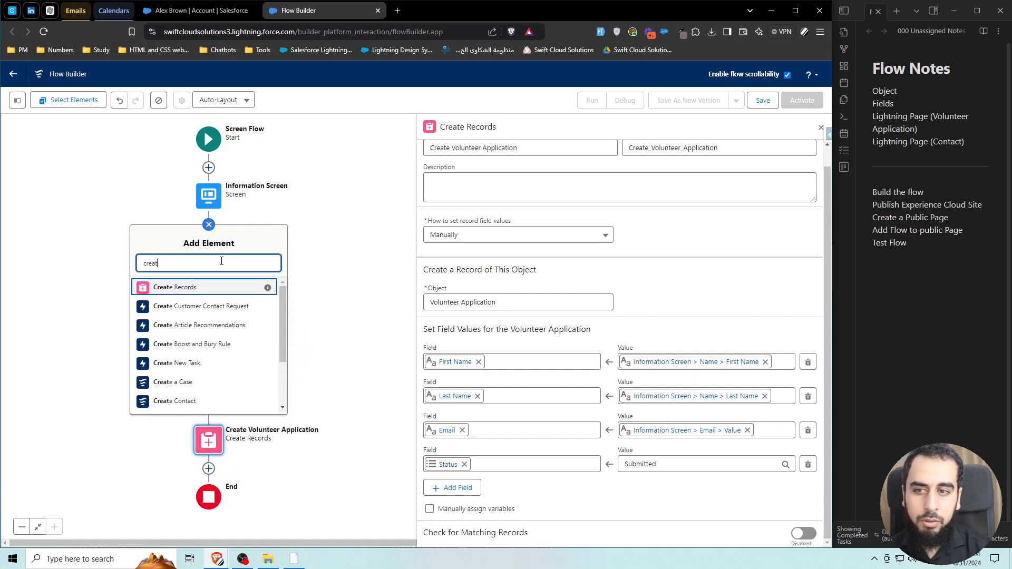
left_click(187, 289)
Label the element Create Applicant, set fields manually, and create a Contact record.
type("Crea")
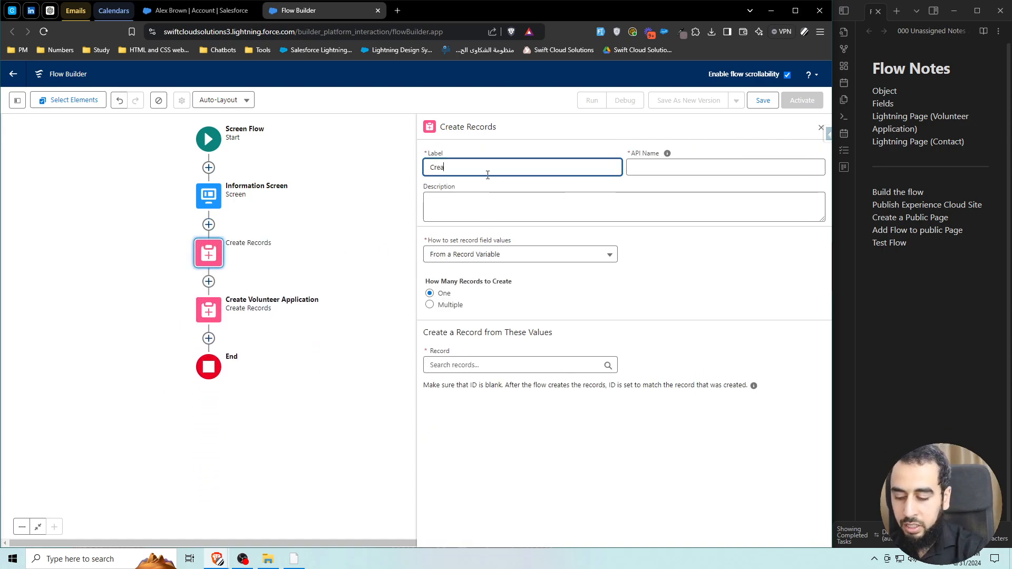
type("te Applicant")
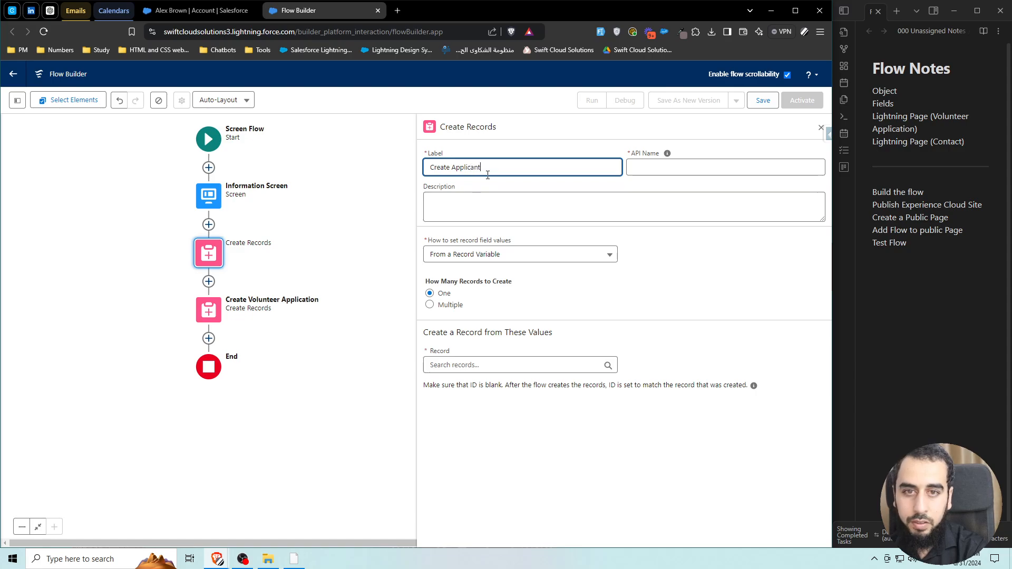
left_click(489, 256)
left_click(492, 280)
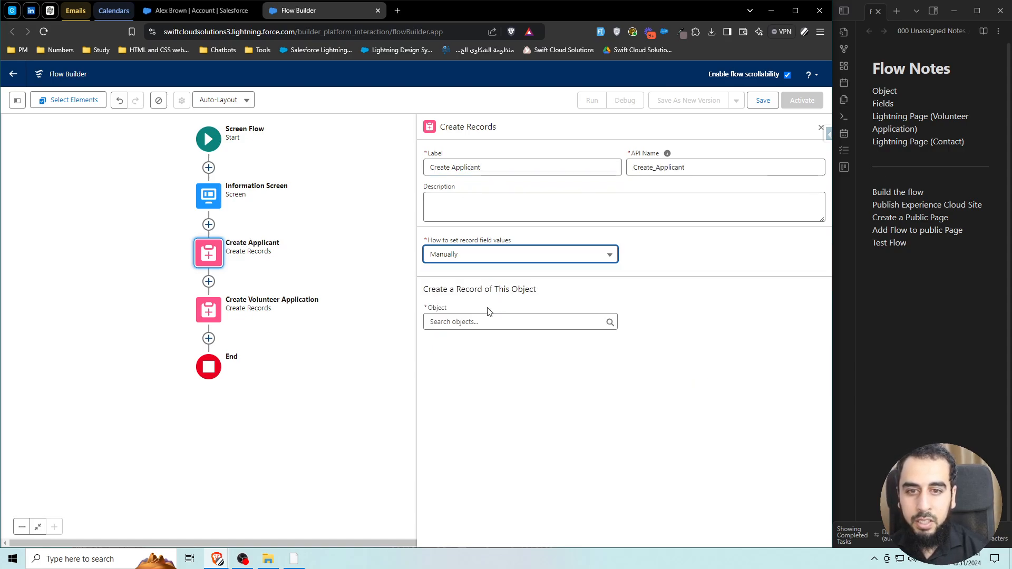
left_click(468, 319)
type("contact")
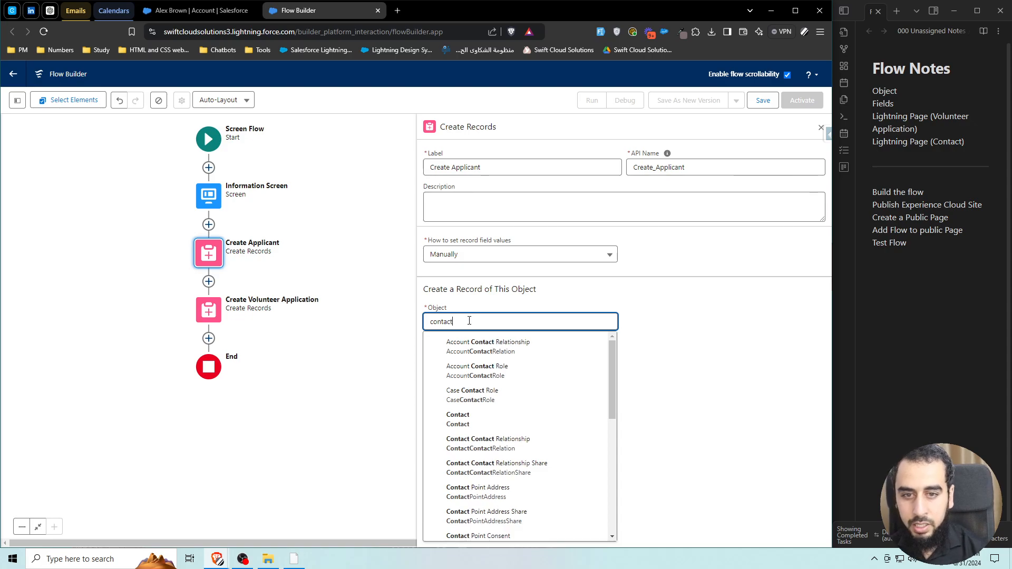
left_click(474, 420)
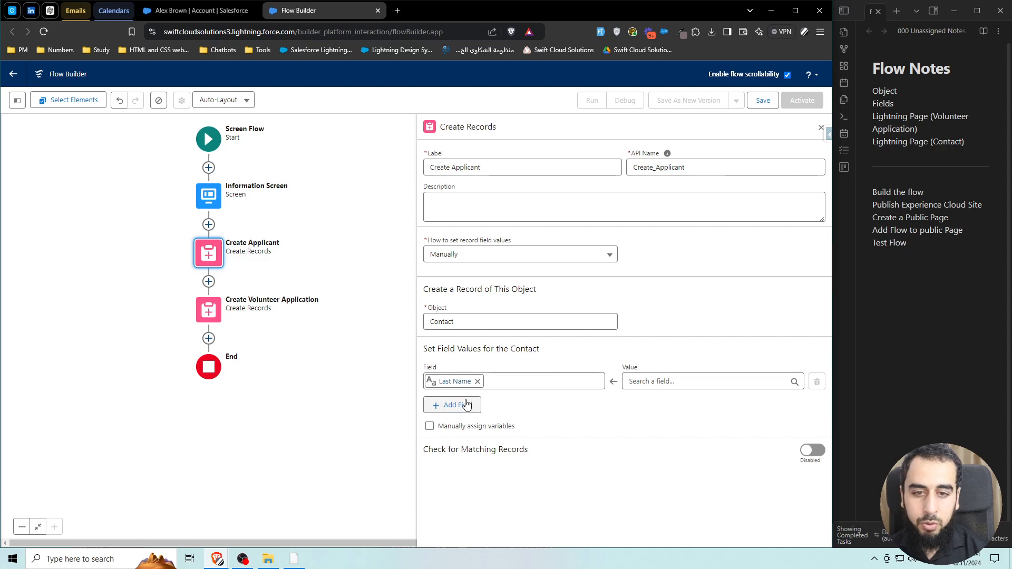
Set the Contact's Last Name from the Information Screen Name's Last Name output.
left_click(659, 383)
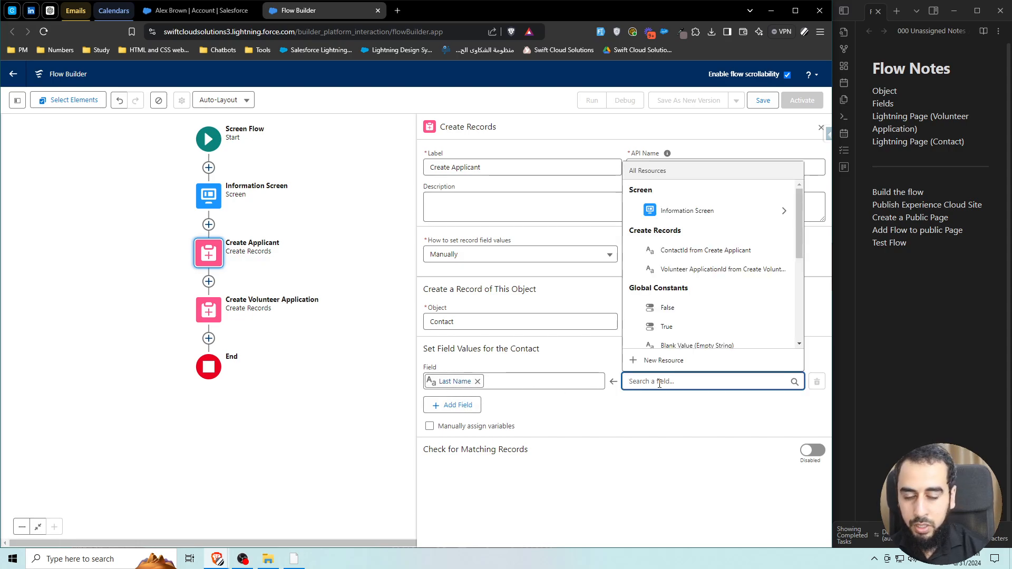
type("name")
left_click(684, 341)
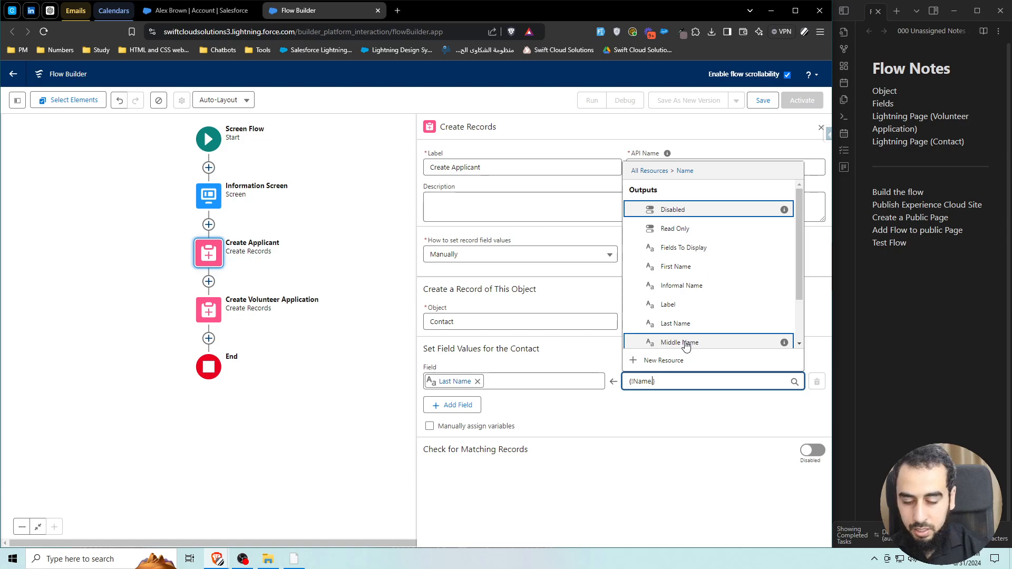
type("las")
left_click(684, 341)
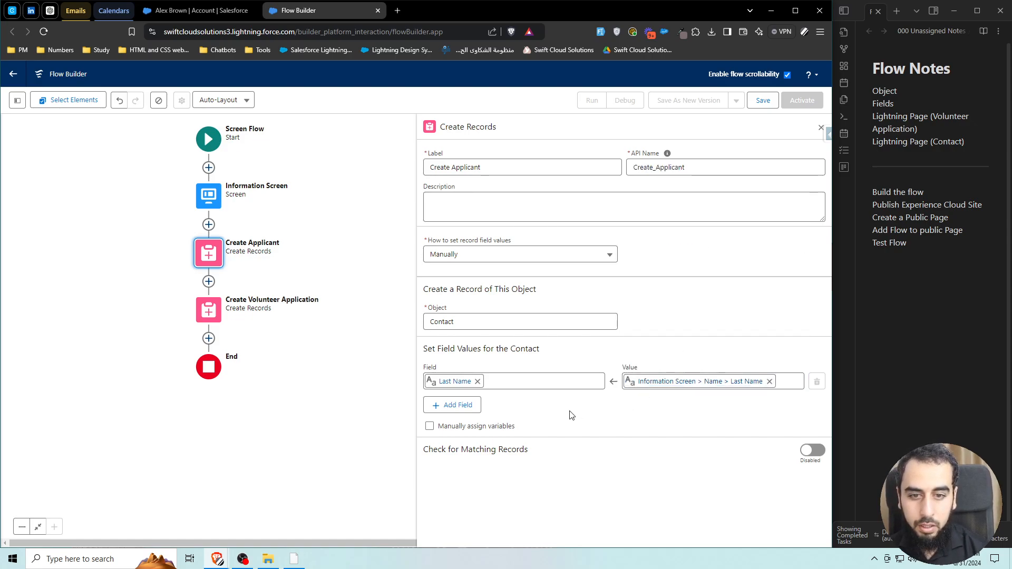
Add a First Name field set from the Information Screen Name's First Name output, plus a third row.
left_click(454, 405)
left_click(473, 409)
type("first")
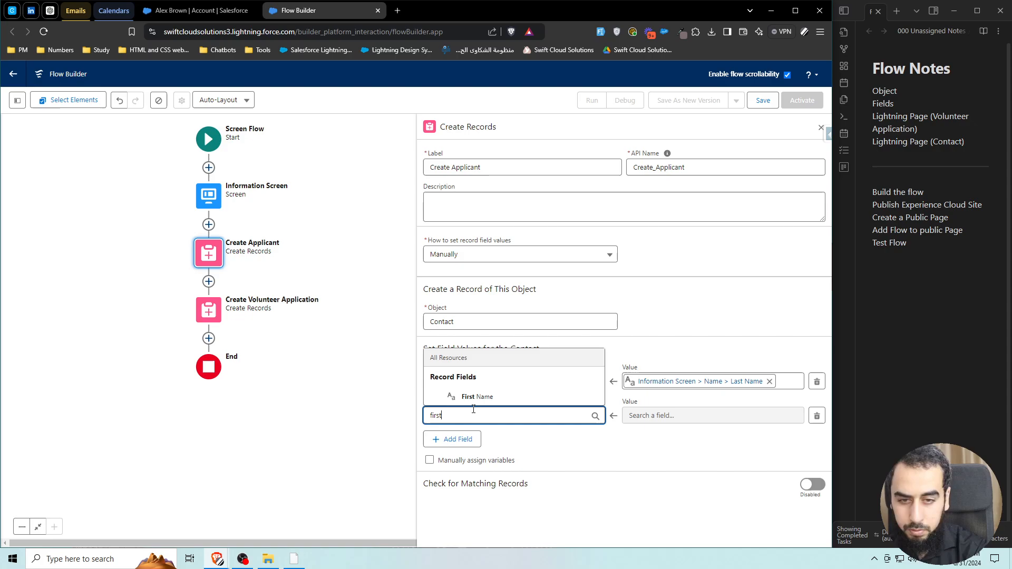
left_click(475, 396)
left_click(671, 416)
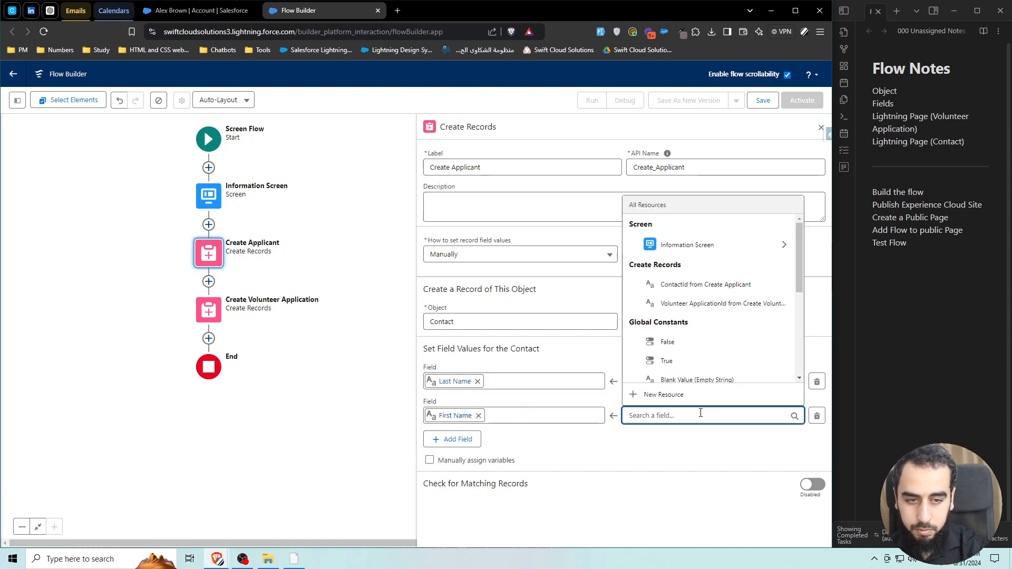
left_click(706, 244)
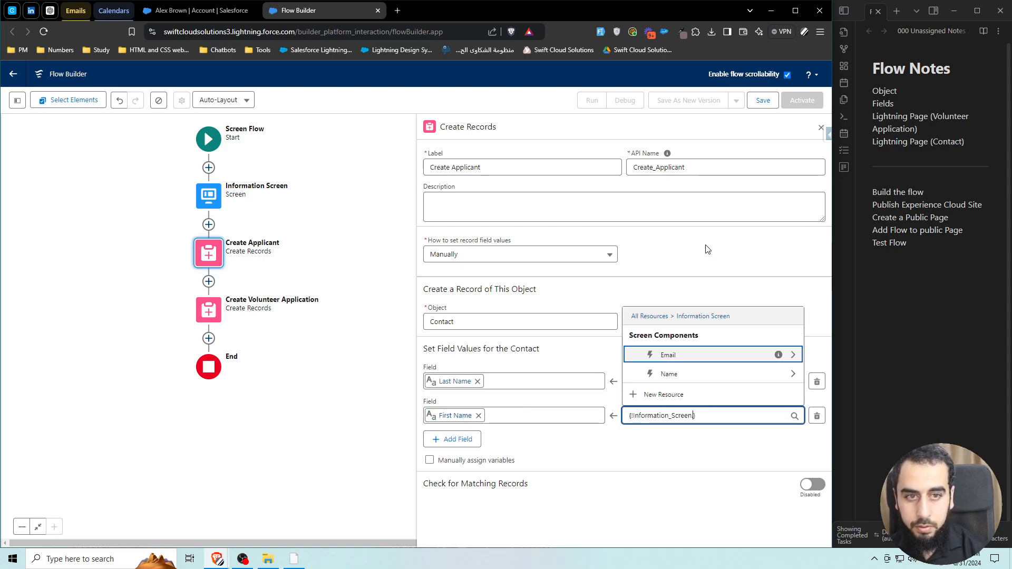
type("first")
key("ctrl+a")
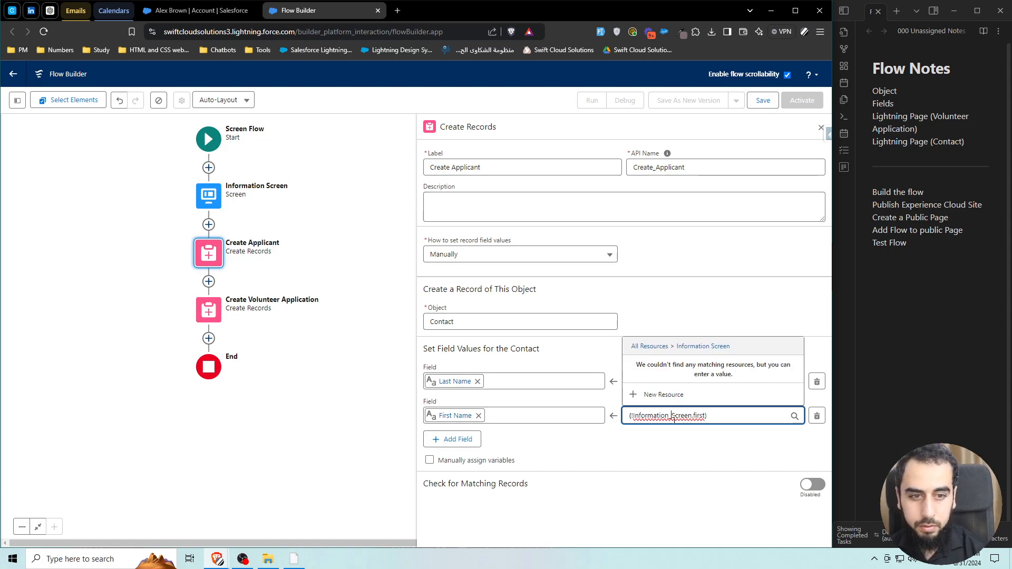
type("name")
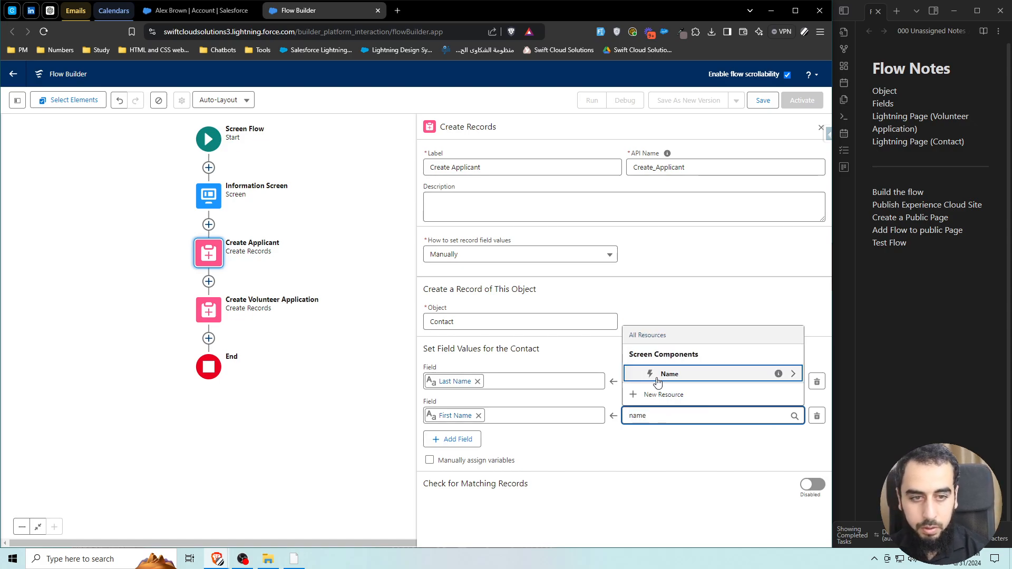
left_click(672, 373)
type("first}")
left_click(677, 374)
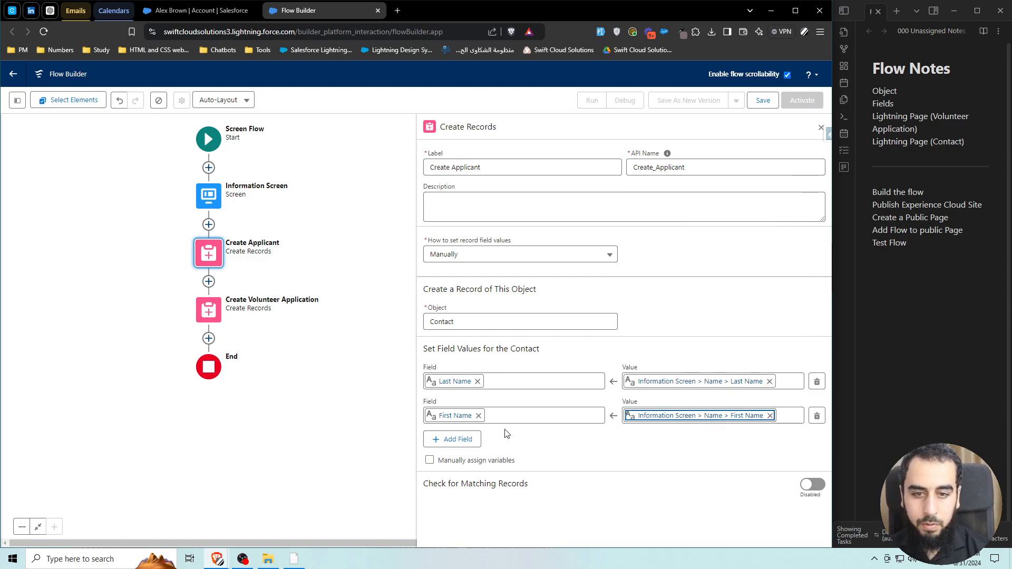
left_click(458, 439)
left_click(491, 450)
type("emai")
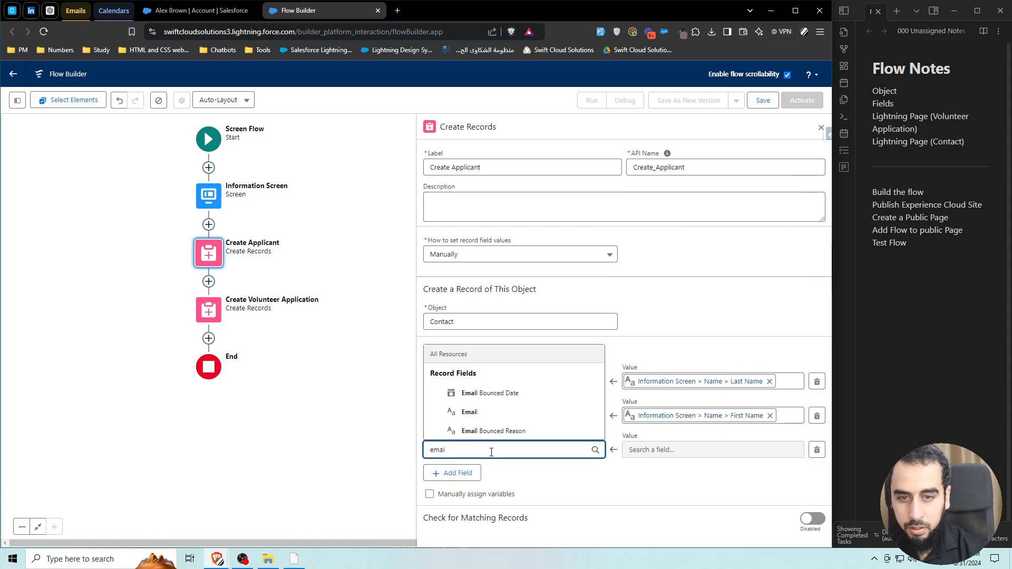
left_click(469, 412)
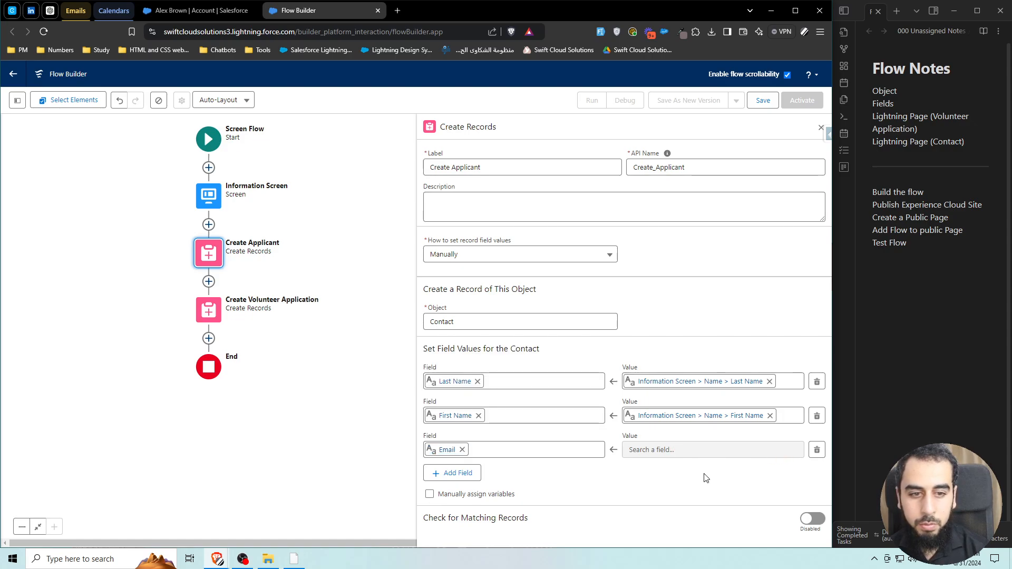
left_click(461, 450)
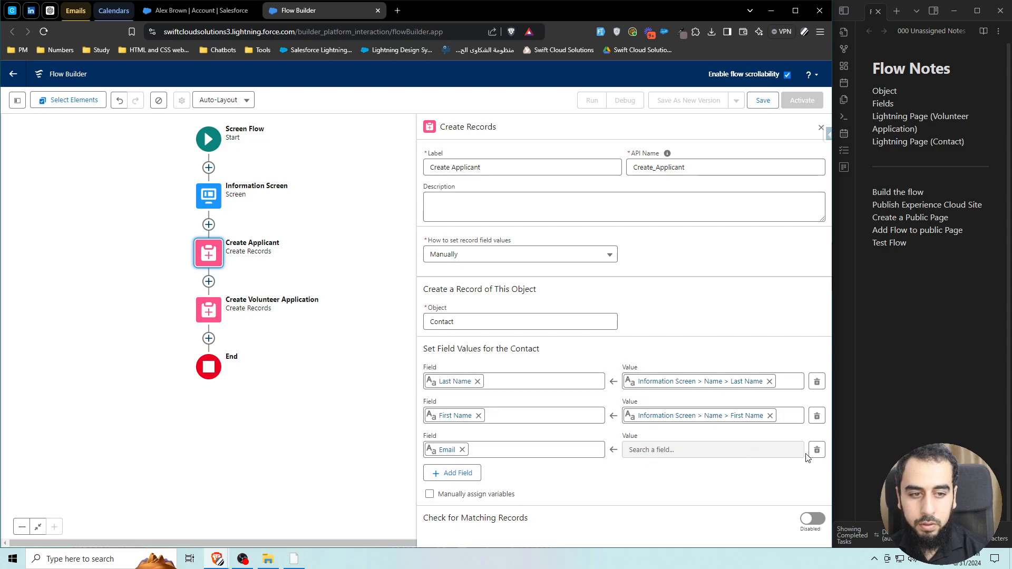
left_click(816, 449)
left_click(459, 440)
left_click(507, 450)
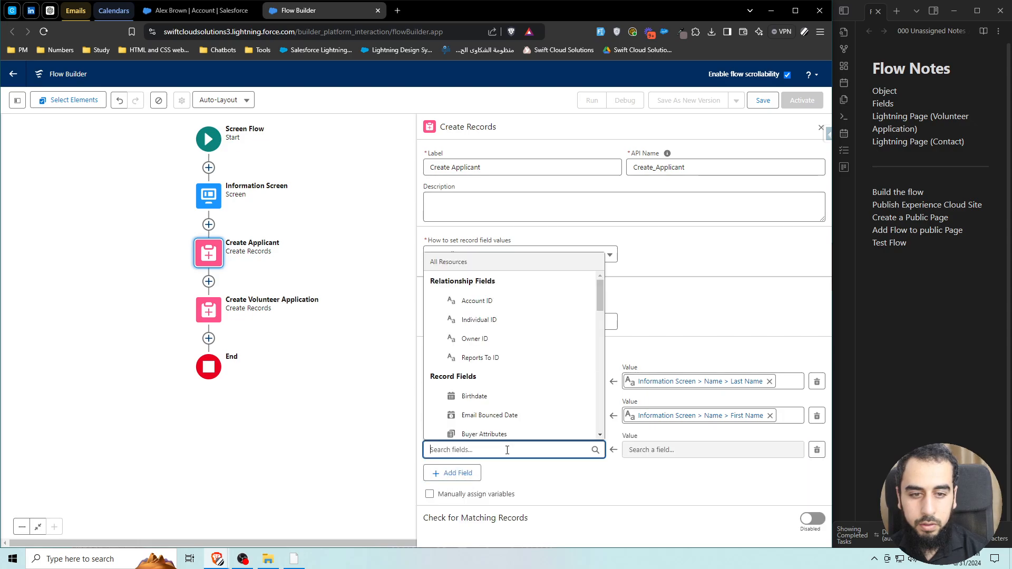
type("email")
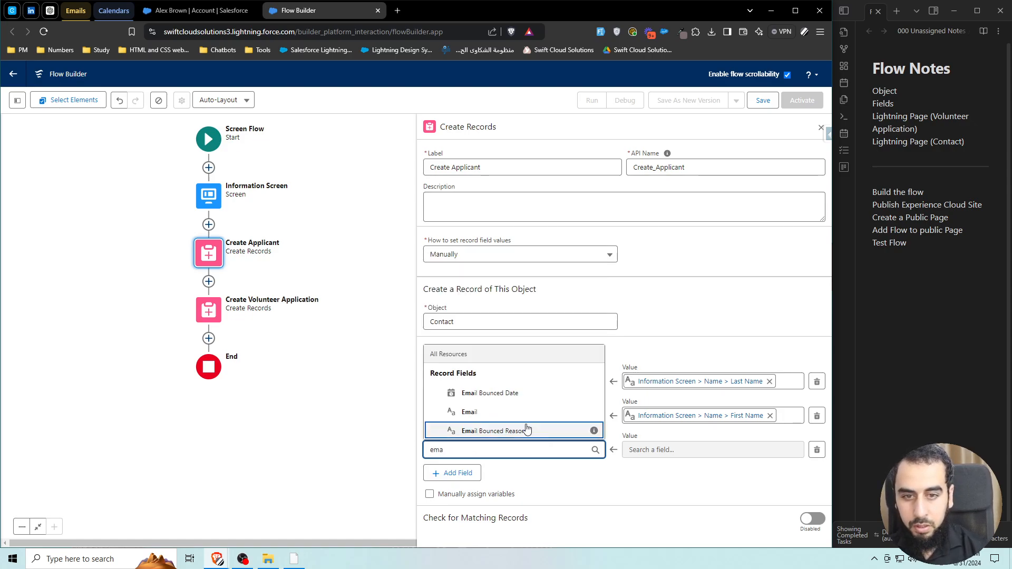
left_click(506, 410)
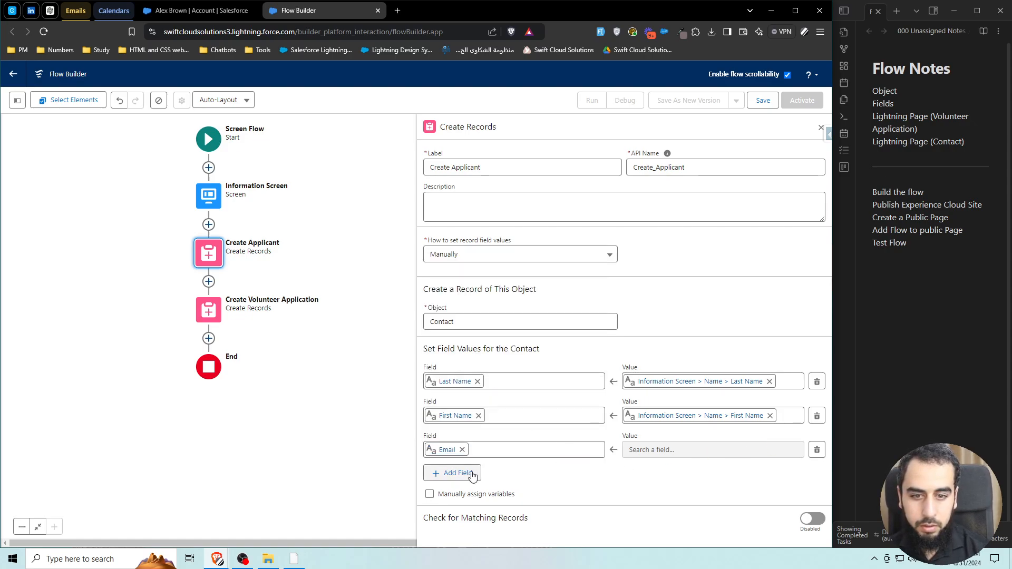
left_click(453, 473)
left_click(511, 481)
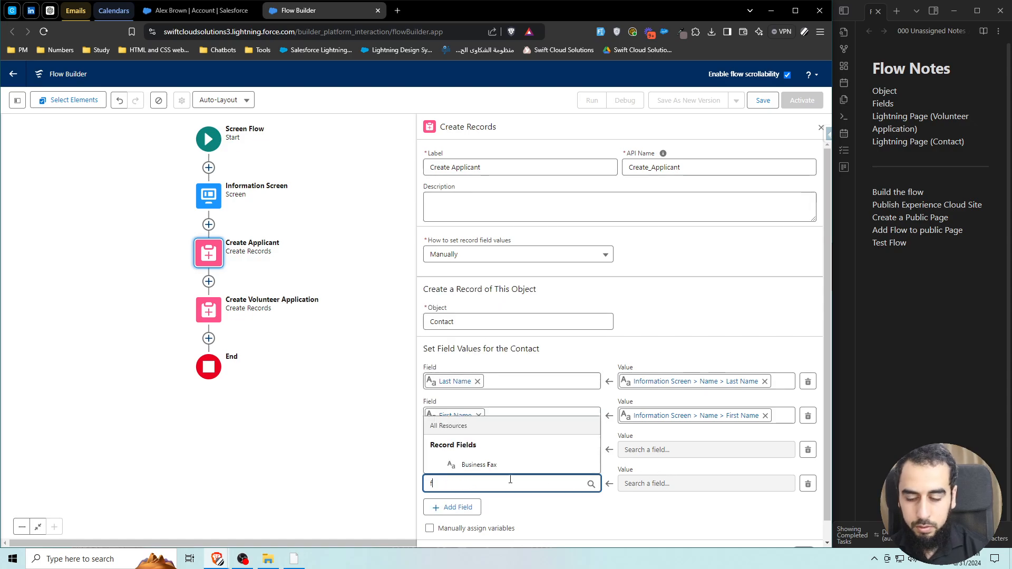
type("firs")
key("ctrl+a")
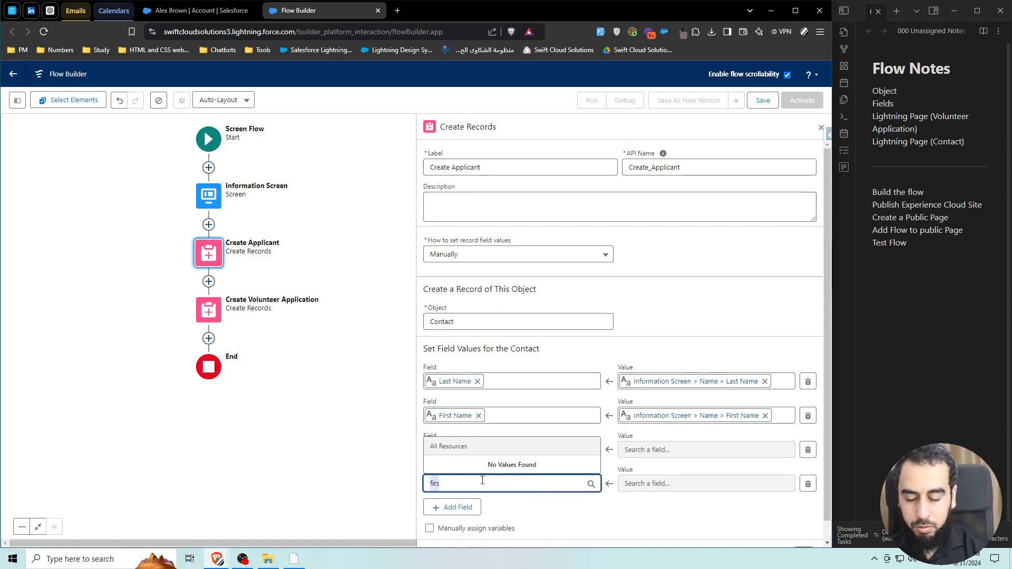
type("name")
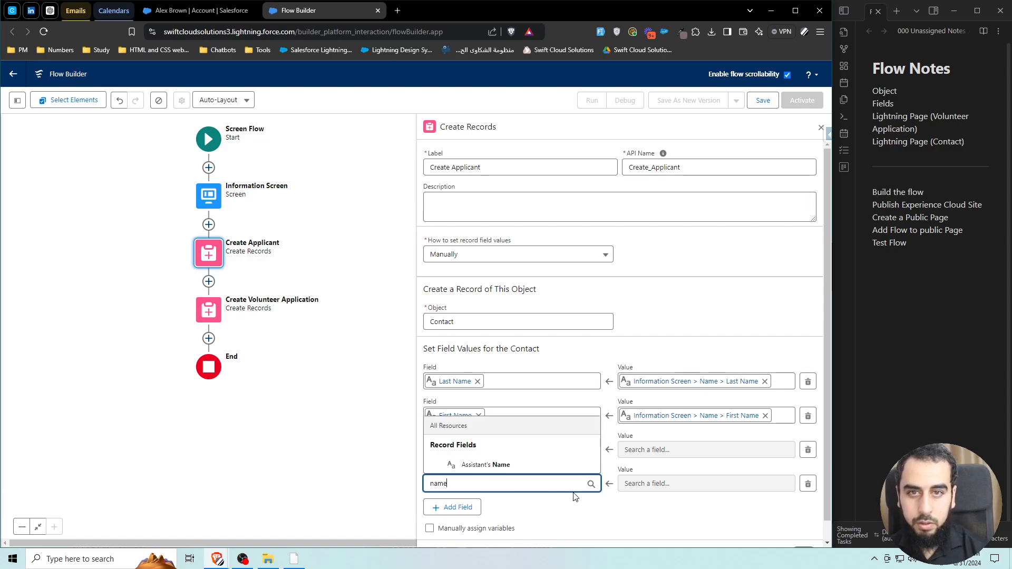
left_click(506, 465)
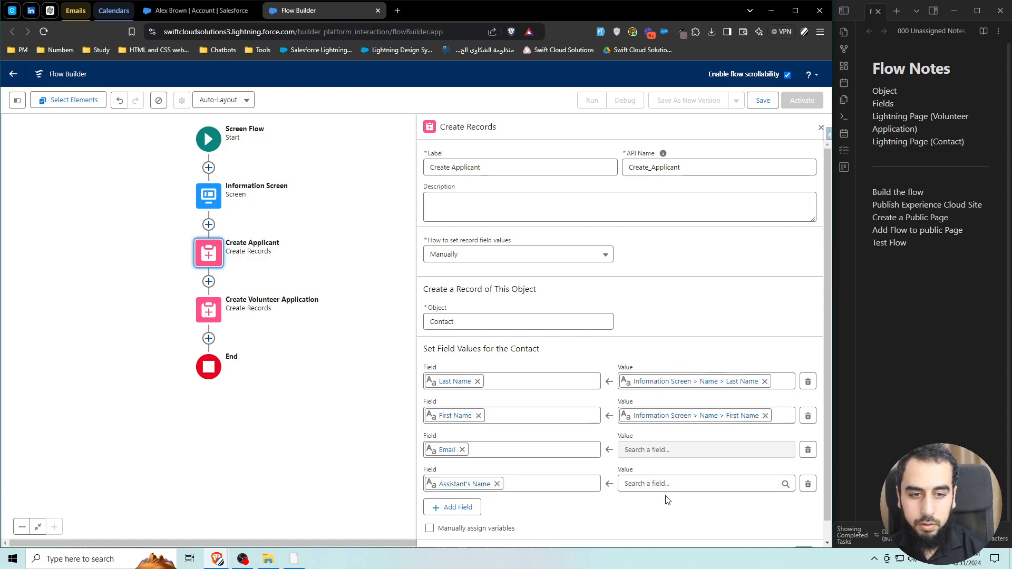
left_click(515, 451)
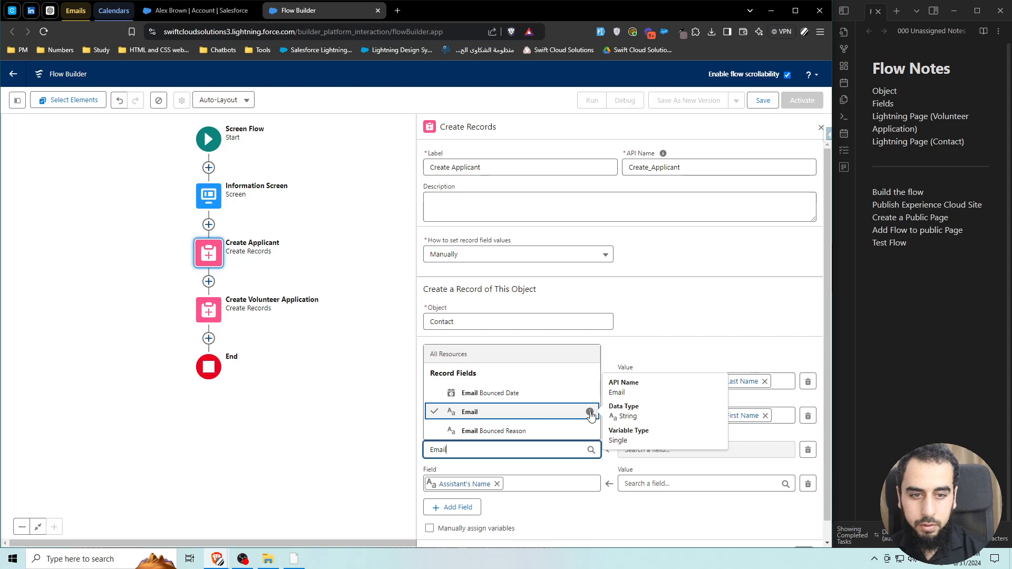
double_click(492, 449)
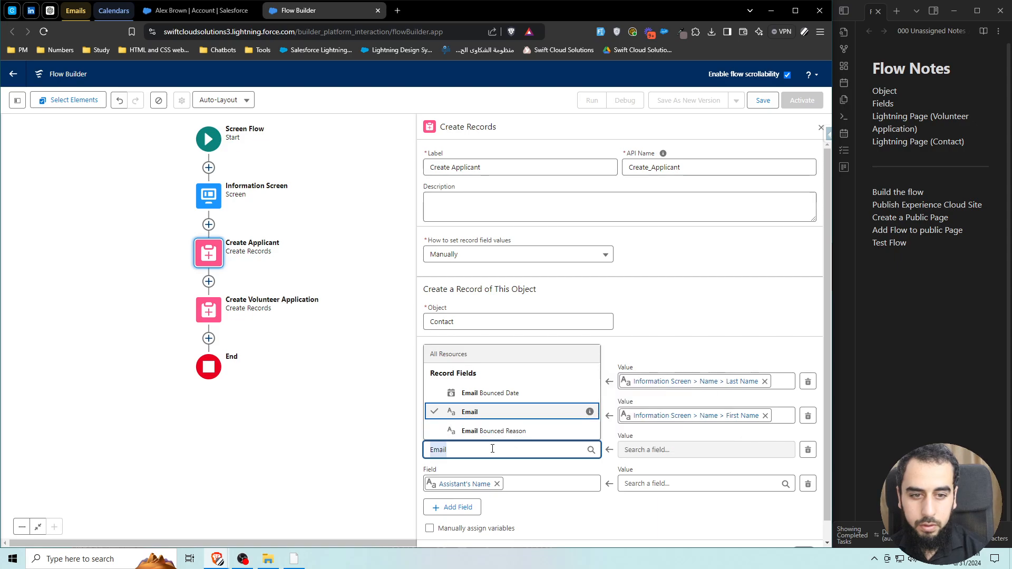
key("BackSpace")
type("Emai")
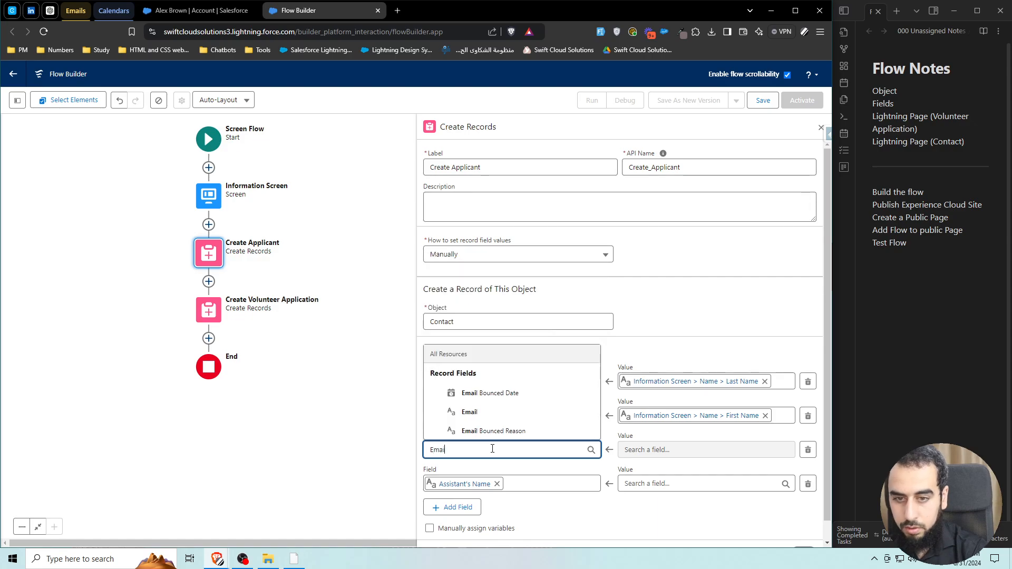
type("l")
left_click(493, 411)
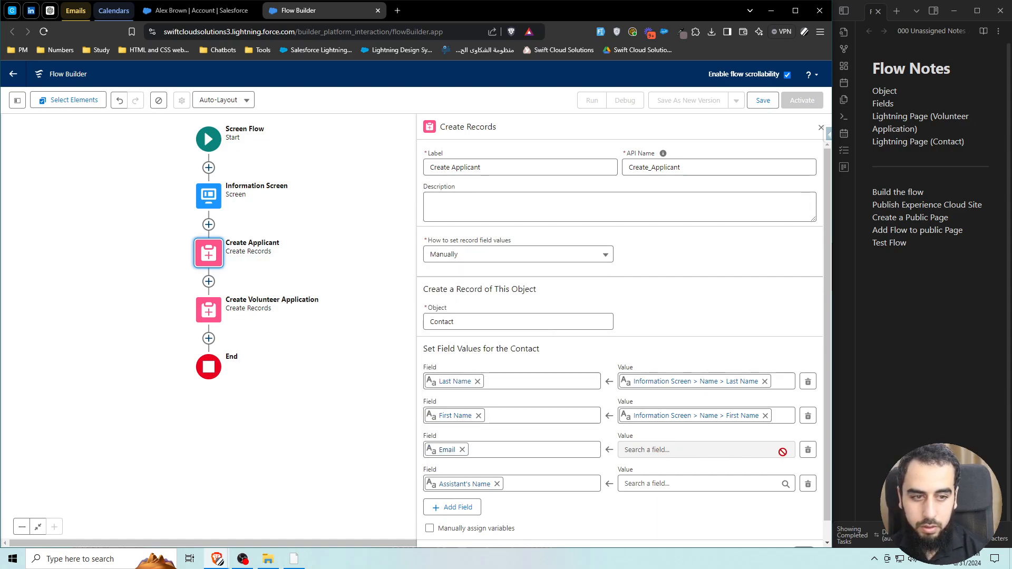
left_click(808, 484)
left_click(816, 450)
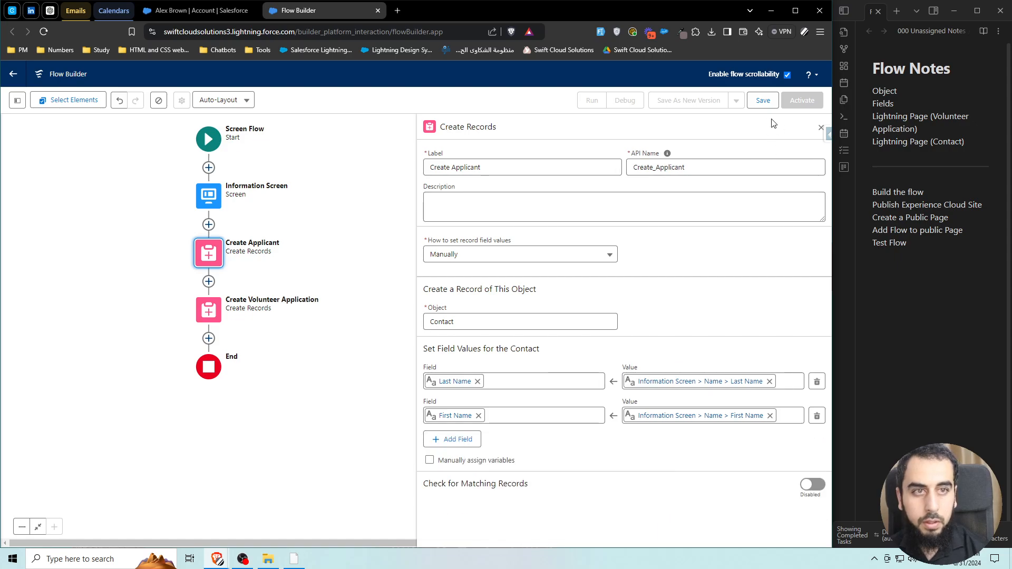
Save the flow with the label Volunteer Application and reload so it opens as V1.
left_click(763, 100)
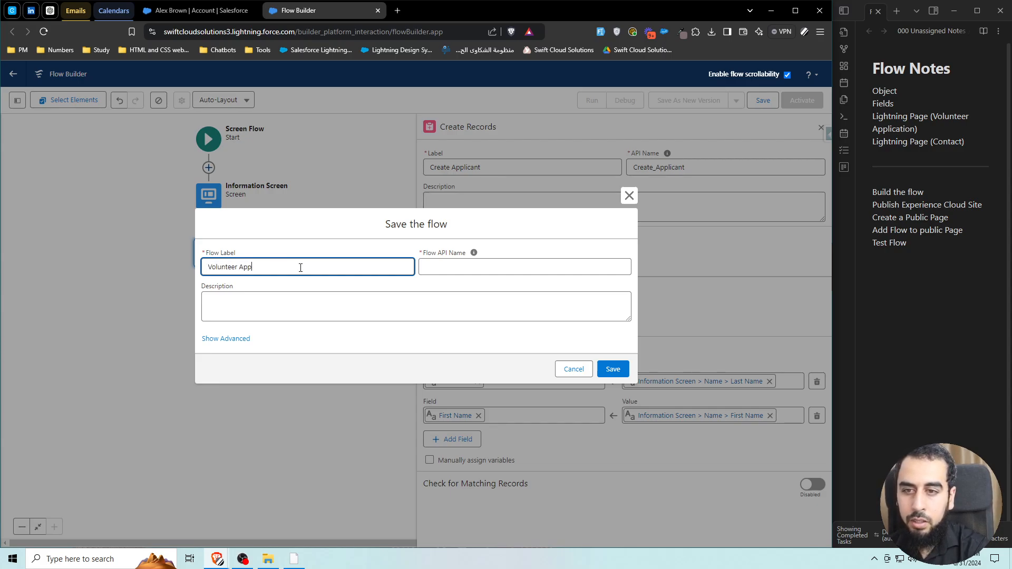
left_click(340, 295)
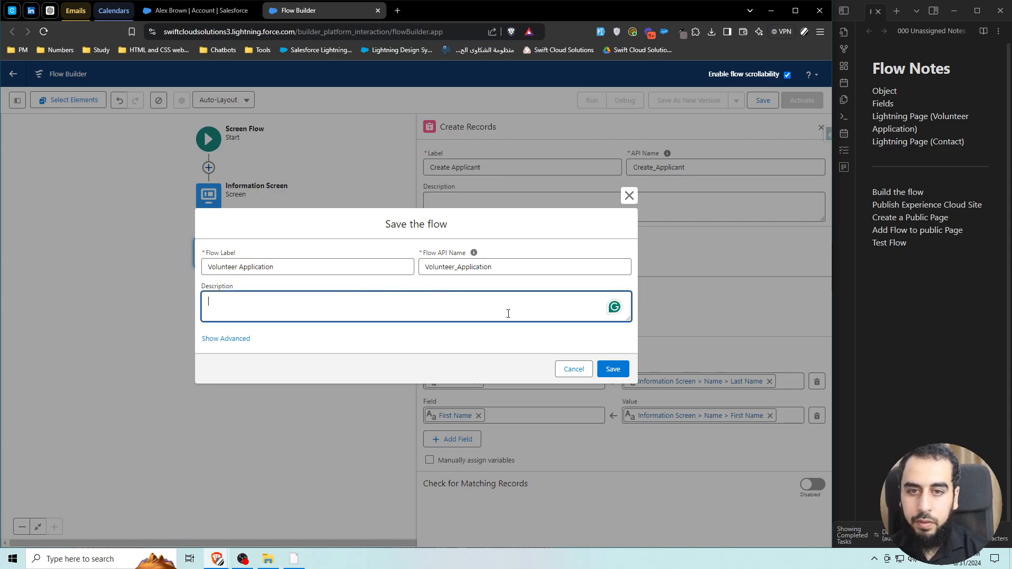
left_click(611, 368)
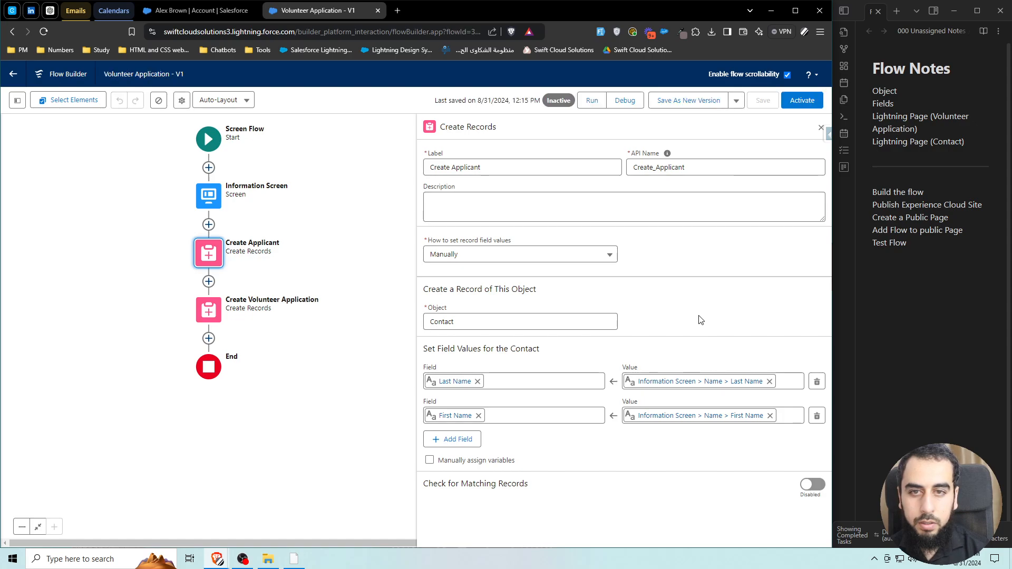
left_click(40, 32)
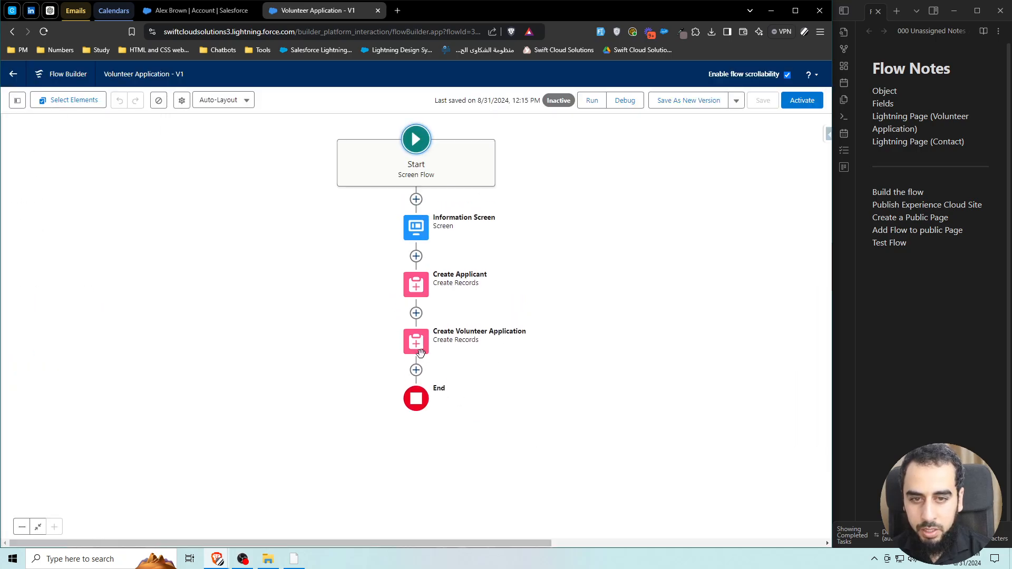
Add an Email field row to the Create Applicant Contact field values.
left_click(416, 226)
left_click(416, 301)
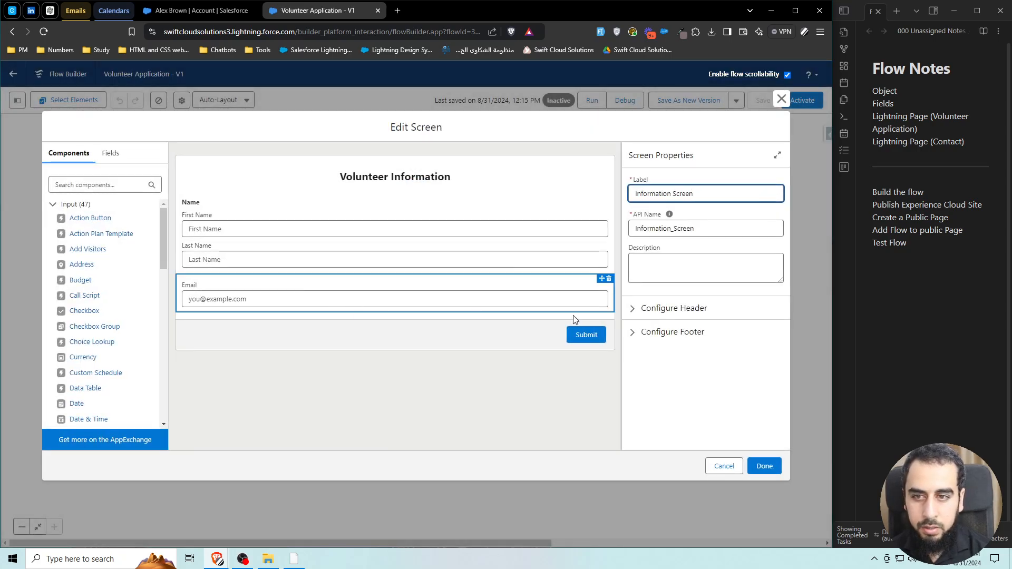
left_click(723, 466)
left_click(416, 253)
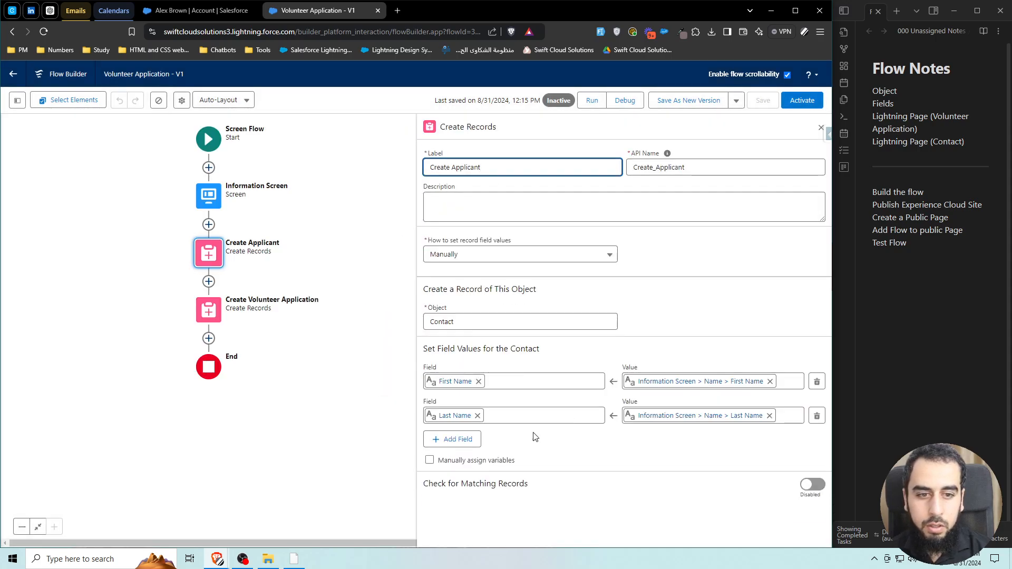
left_click(453, 439)
left_click(463, 449)
type("em")
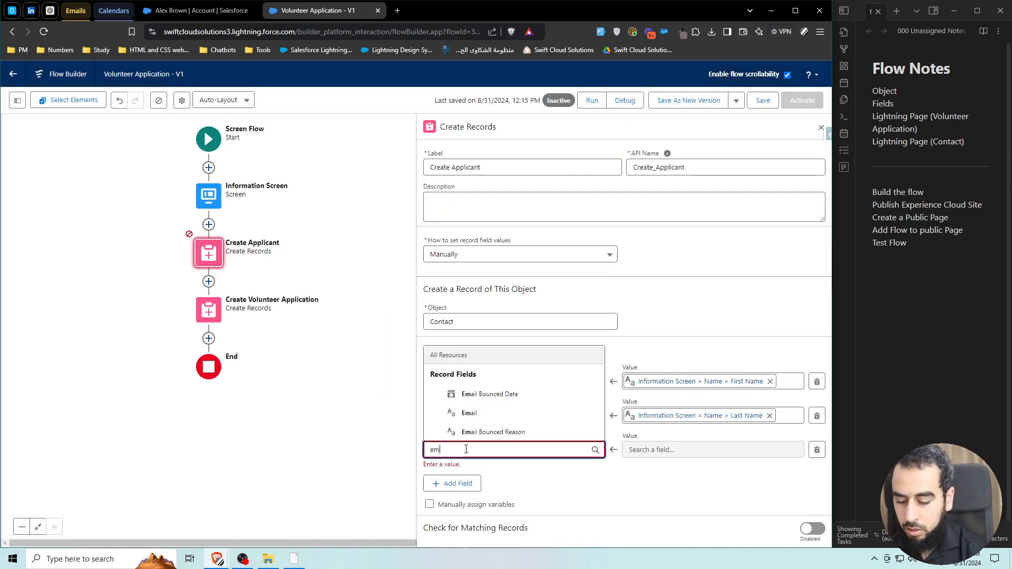
type("ail")
left_click(470, 413)
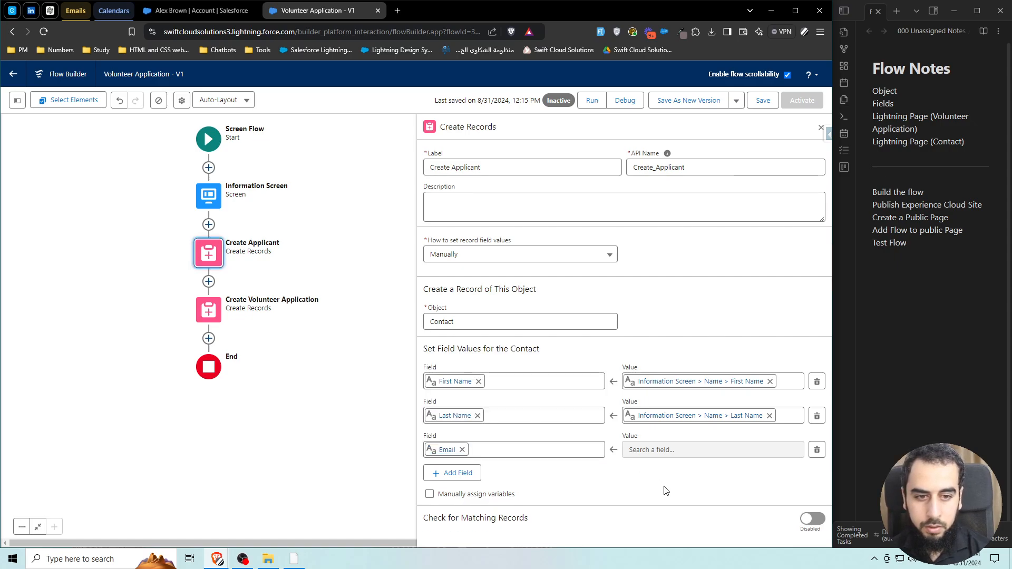
Inspect the Information Screen's Email input properties, then close the screen editor.
left_click(211, 202)
left_click(206, 300)
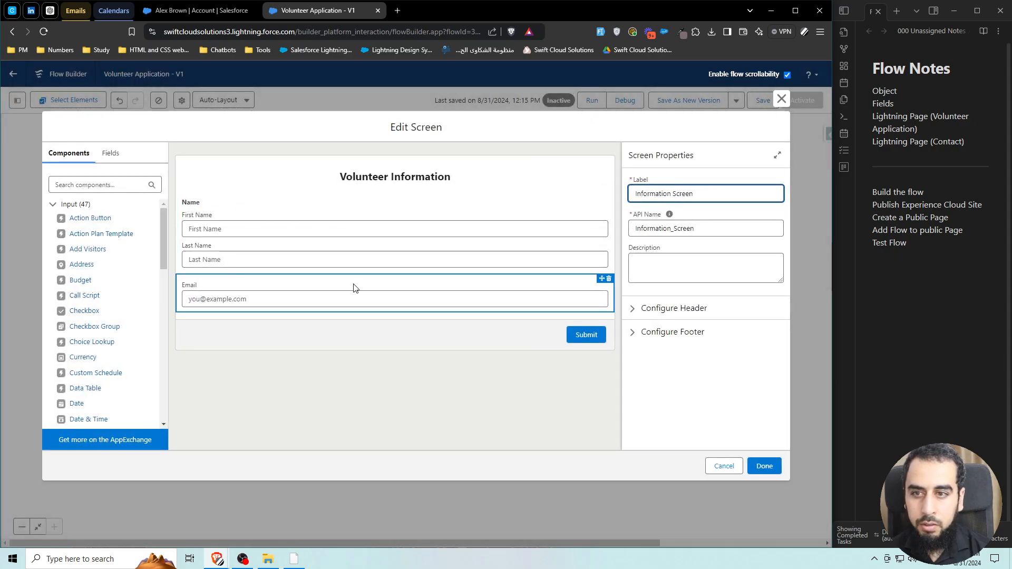
left_click(301, 300)
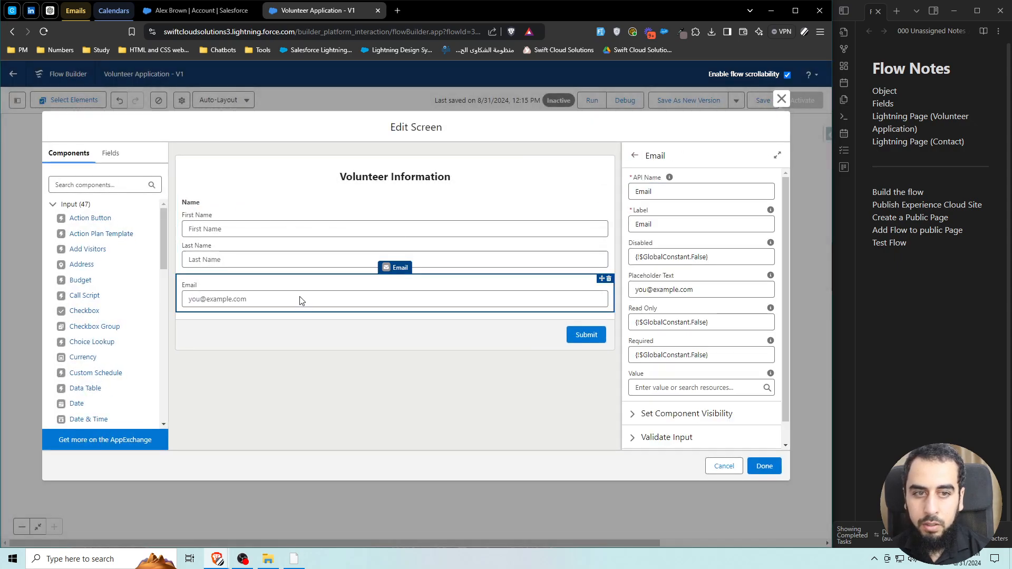
left_click(782, 99)
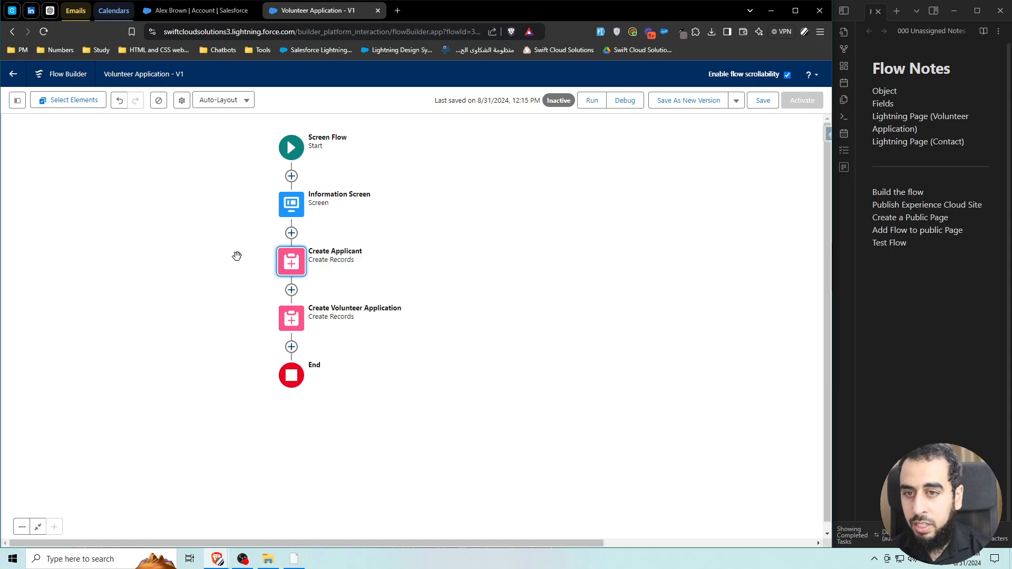
Create a new variable RecVar_Contact with Data Type Record and Object Contact.
left_click(17, 101)
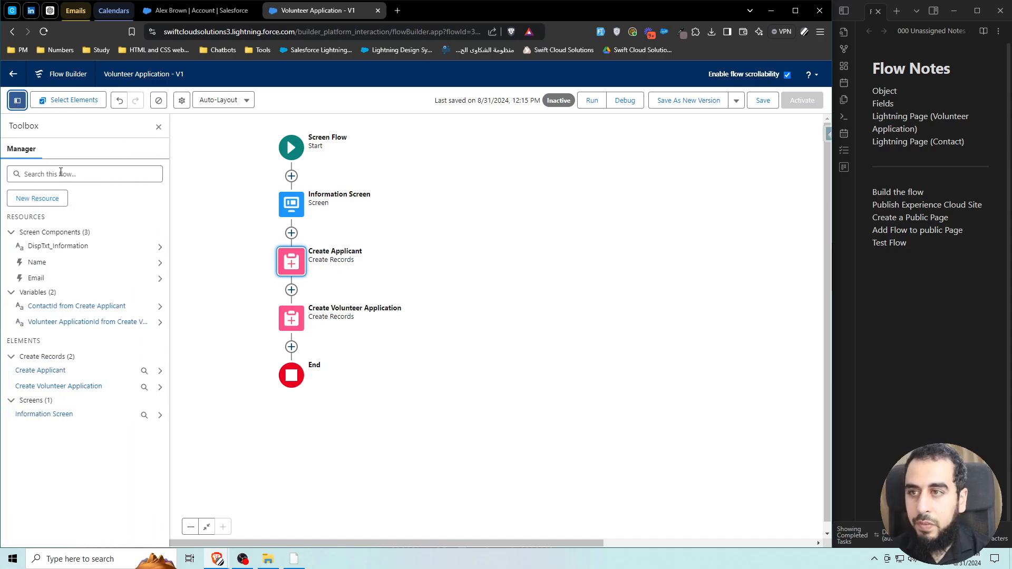
left_click(37, 199)
left_click(346, 260)
left_click(250, 280)
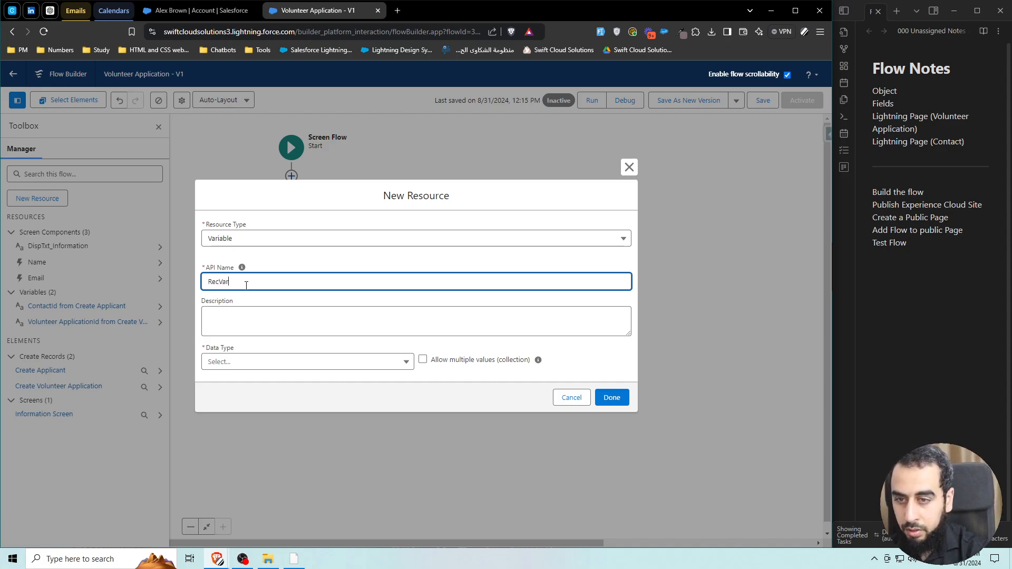
left_click(269, 262)
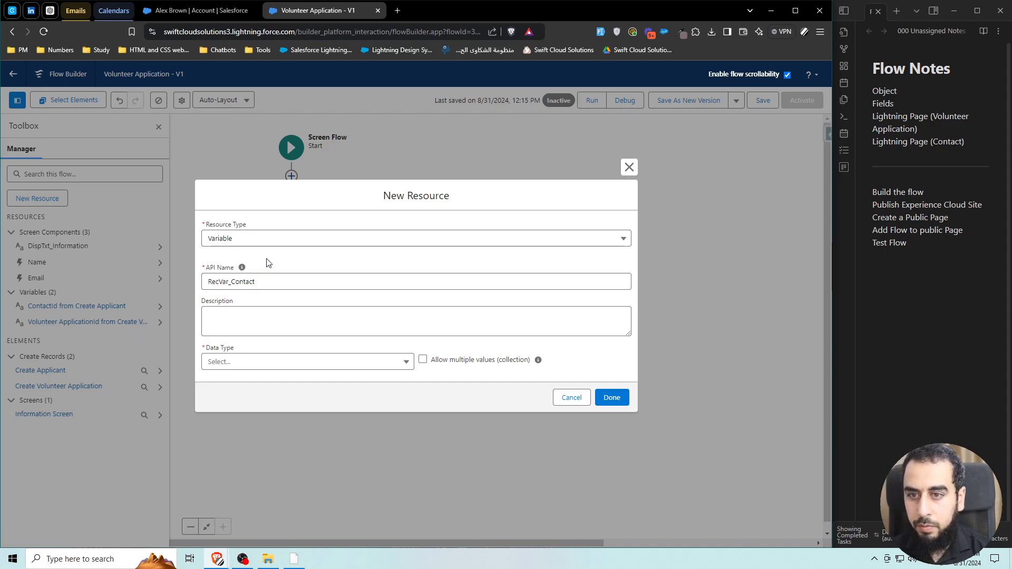
left_click(275, 362)
left_click(271, 191)
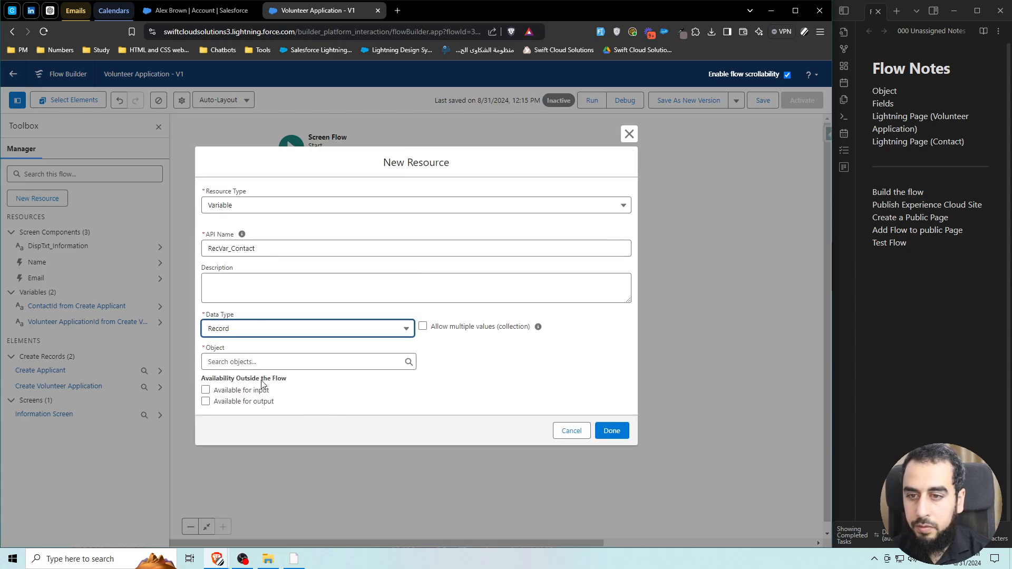
left_click(251, 362)
type("contact")
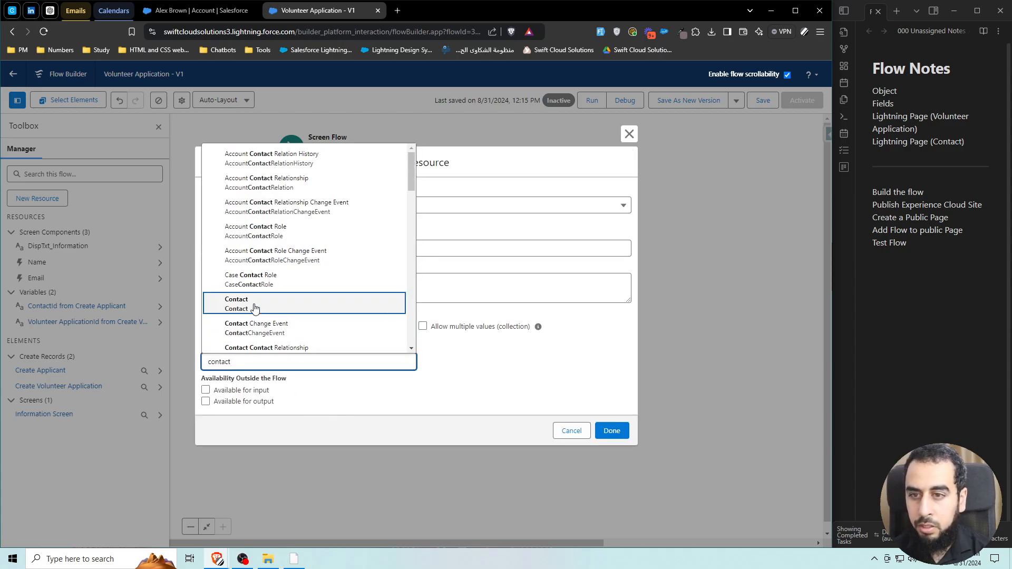
left_click(264, 304)
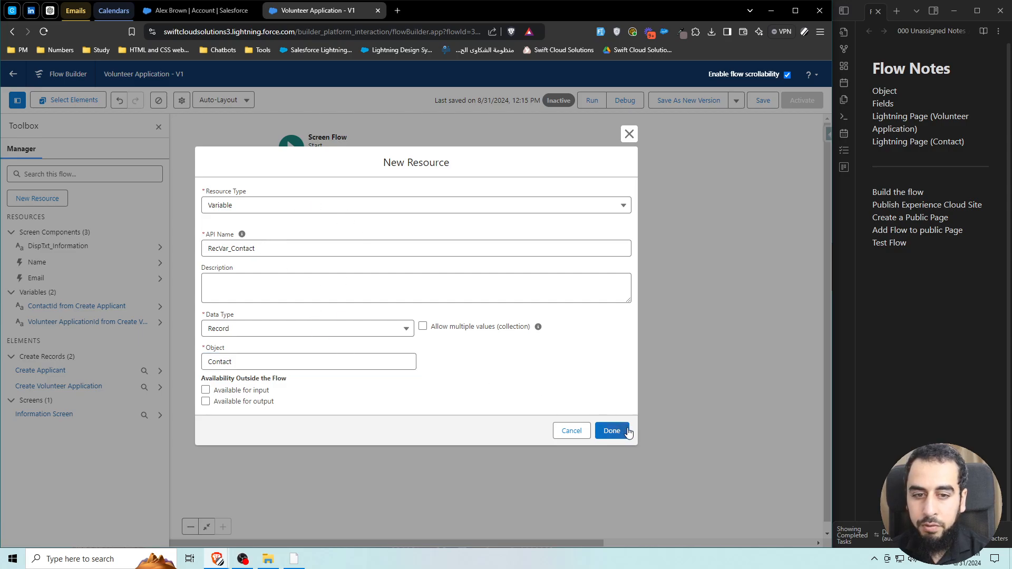
left_click(612, 431)
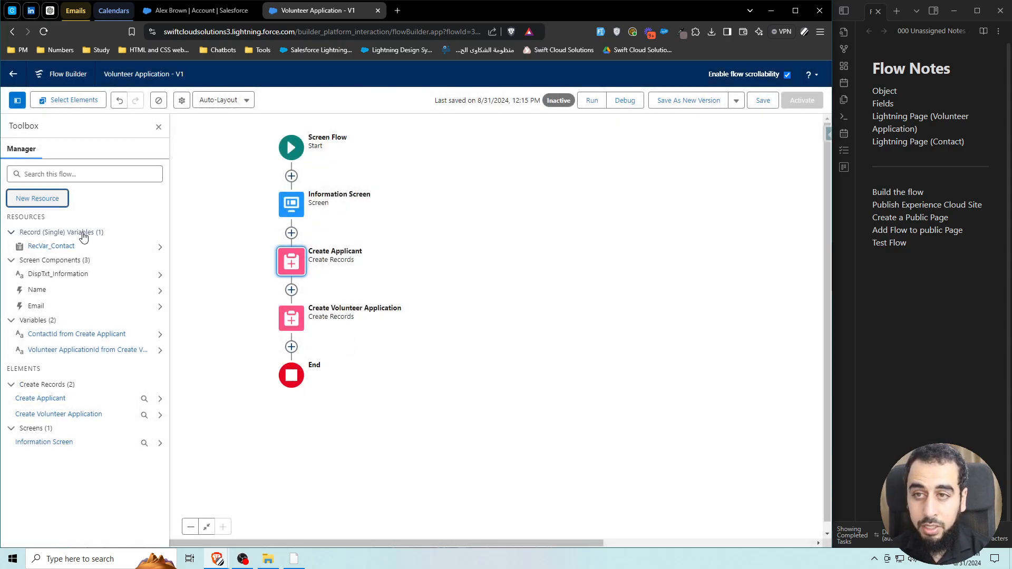
Insert an Assignment step labelled Assign Contact after the Information Screen.
left_click(291, 234)
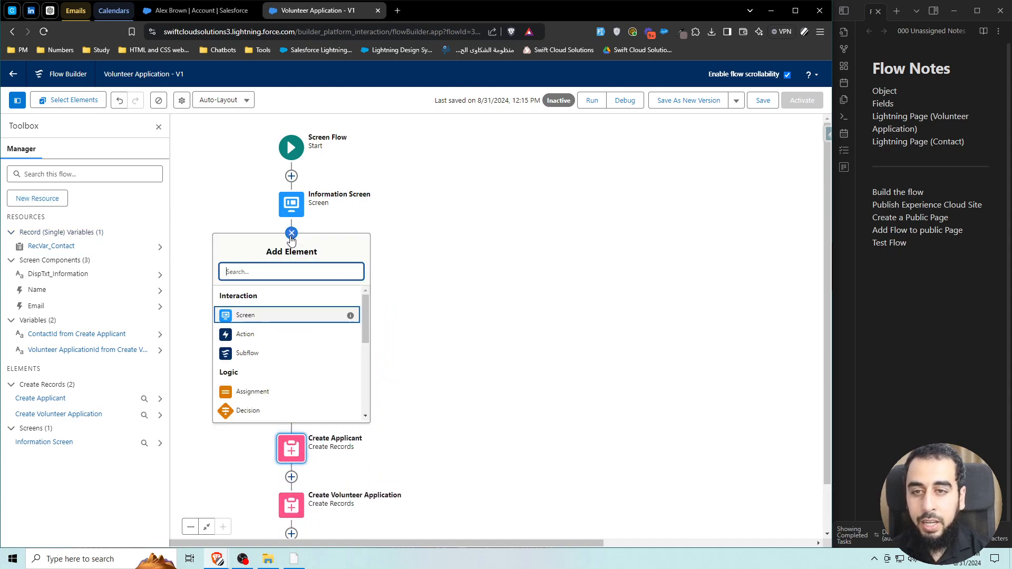
left_click(270, 393)
type("a")
key("Menu")
key("s")
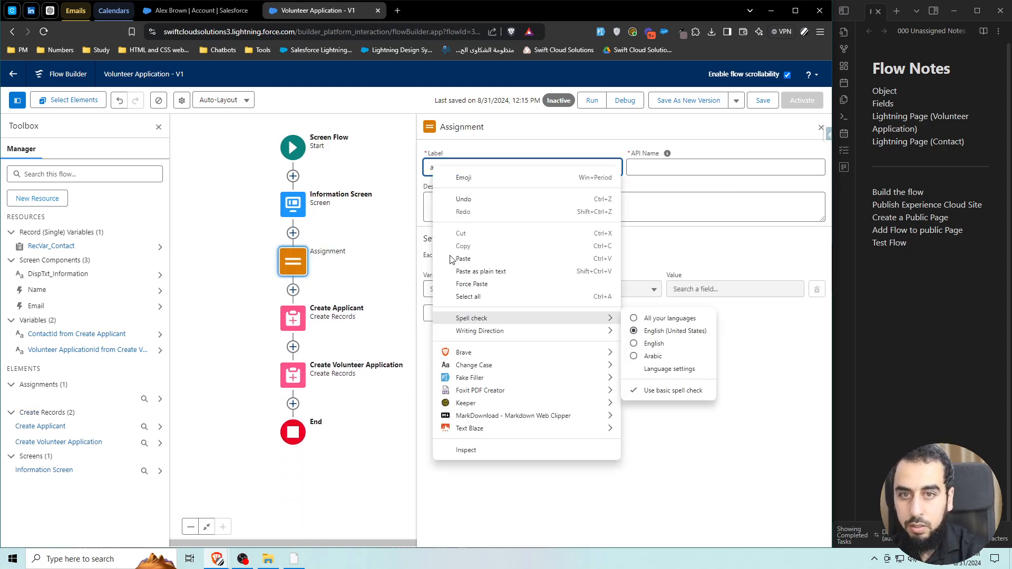
left_click(445, 162)
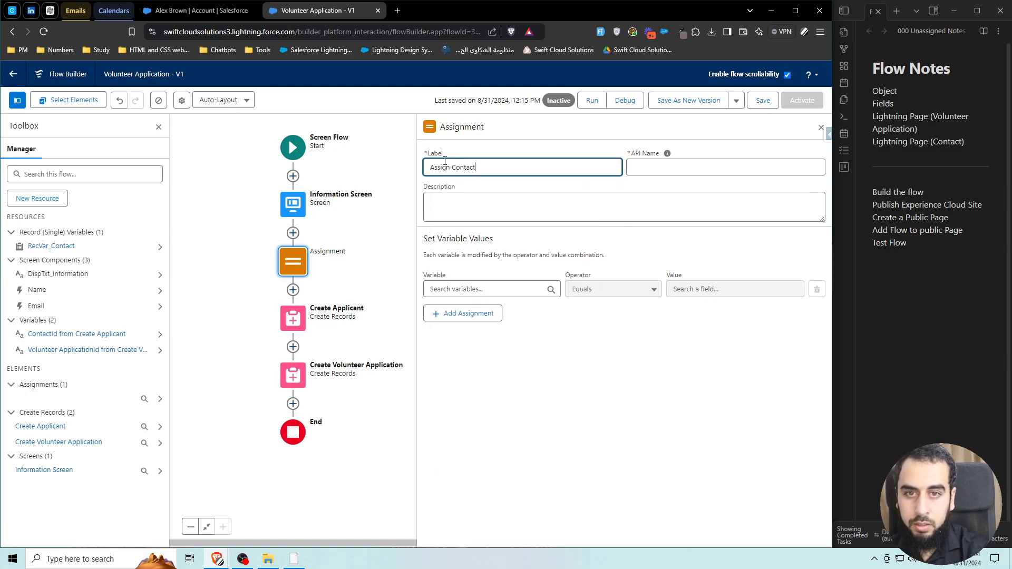
left_click(524, 244)
Assign RecVar_Contact's First Name from the Information Screen Name's First Name output.
left_click(466, 290)
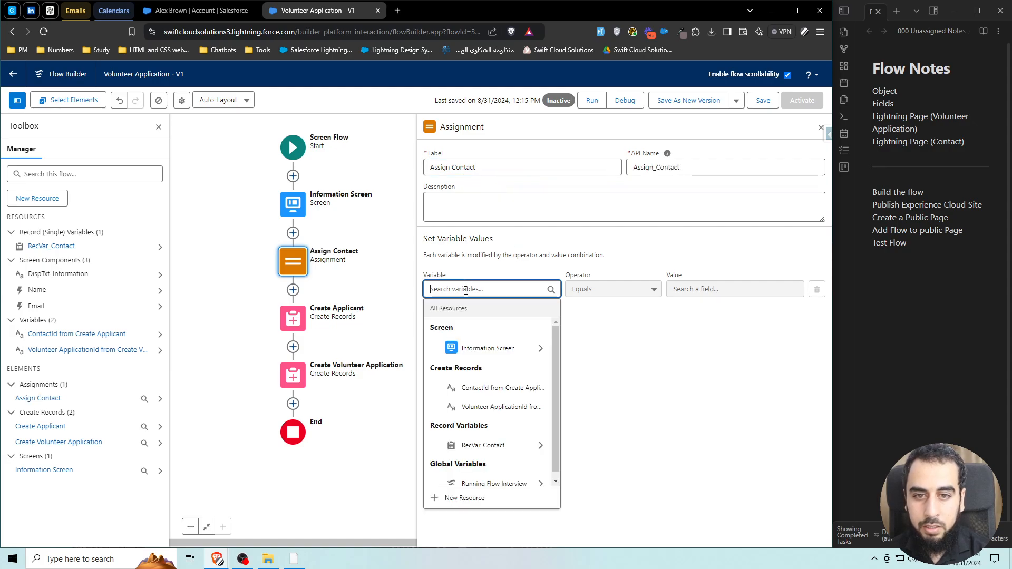
type("recvar")
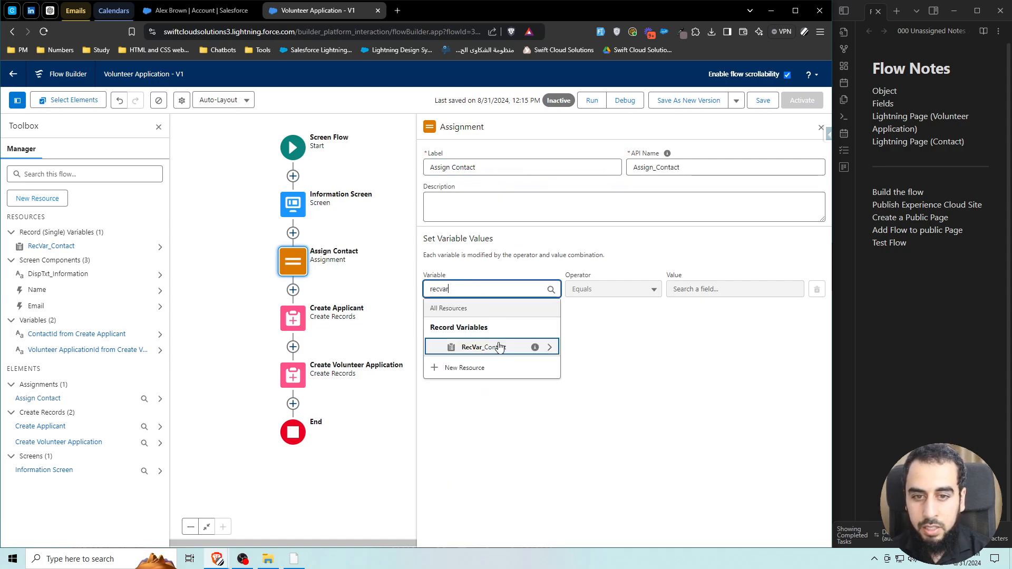
left_click(493, 348)
type("first")
left_click(484, 346)
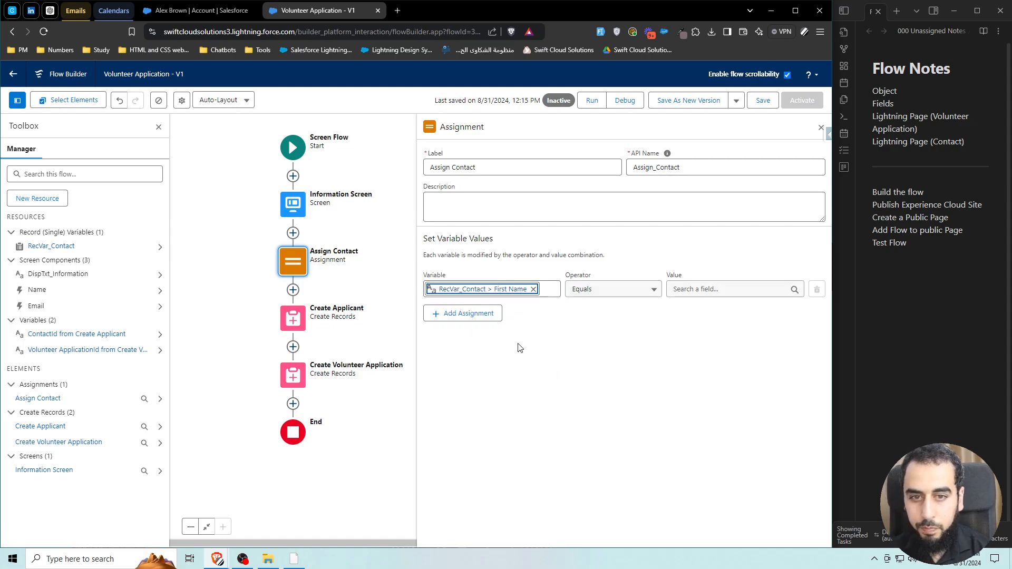
left_click(694, 292)
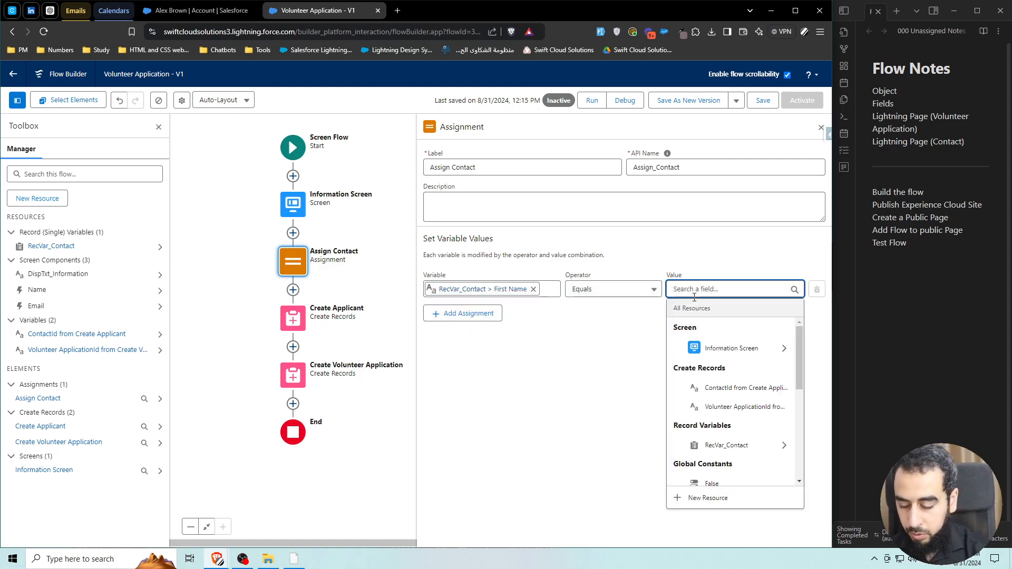
type("name")
left_click(727, 347)
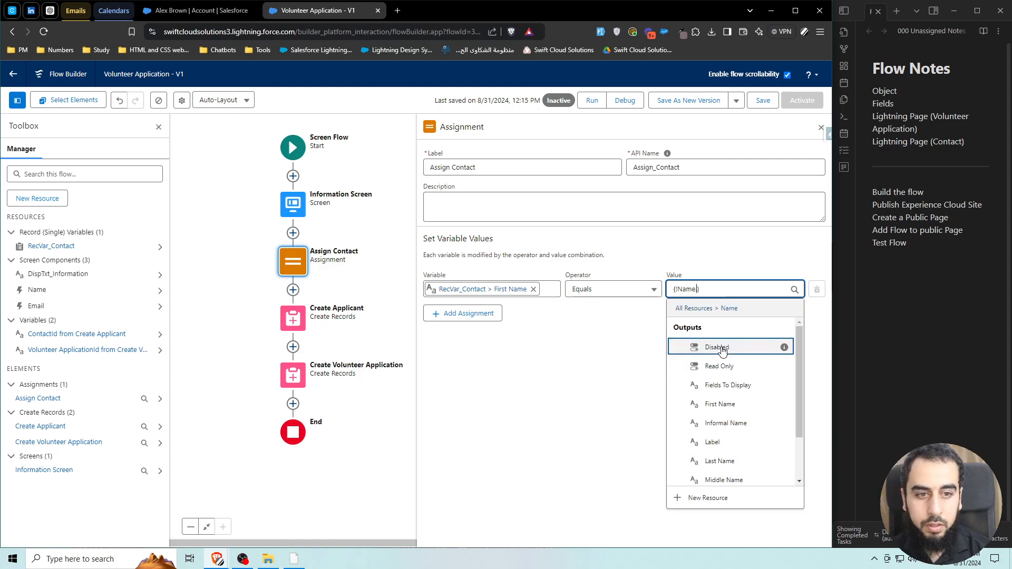
type("first")
left_click(676, 346)
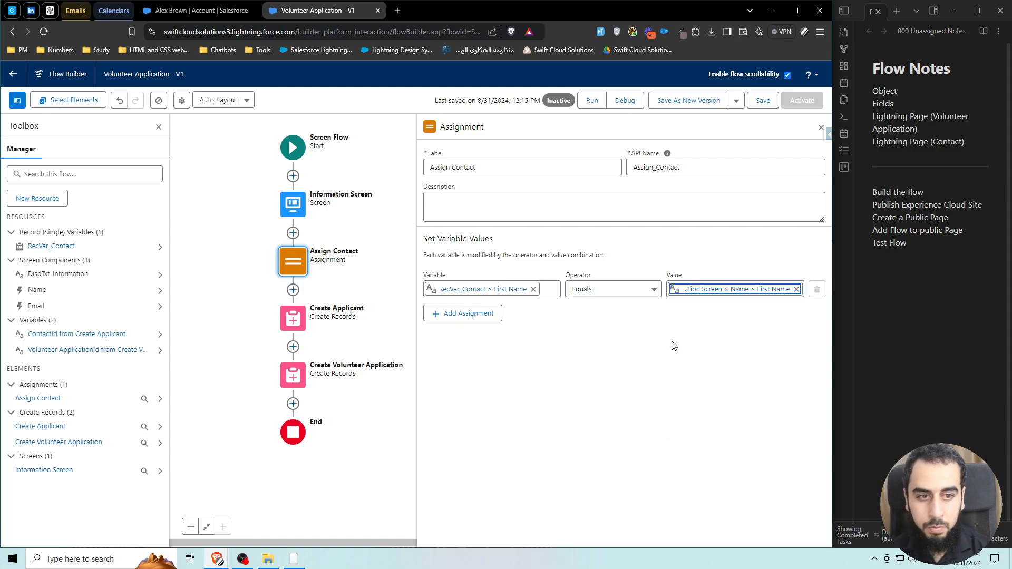
Assign RecVar_Contact's Email from the Information Screen Email component's Value.
left_click(463, 313)
left_click(480, 324)
type("recv")
left_click(485, 382)
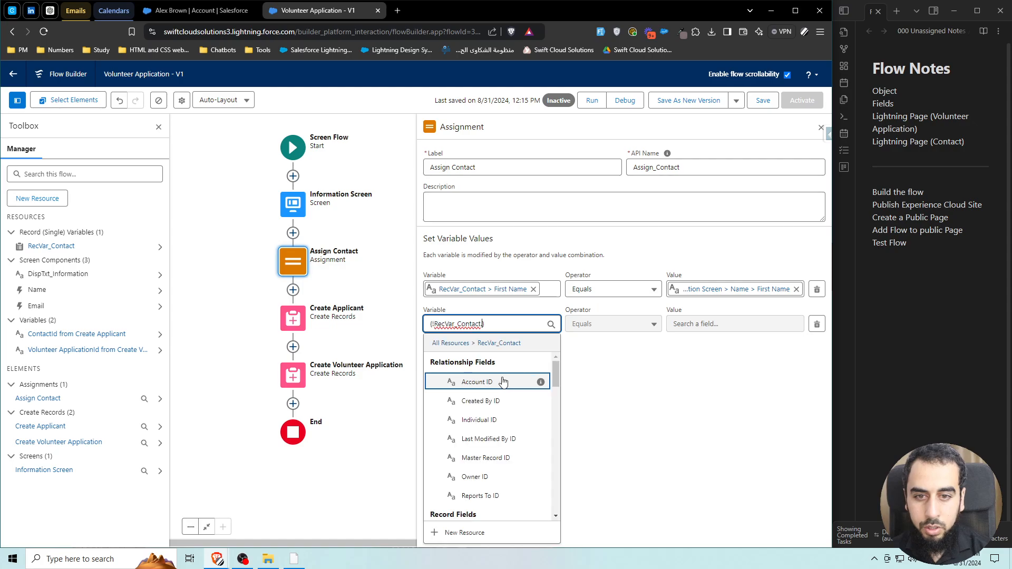
type("email")
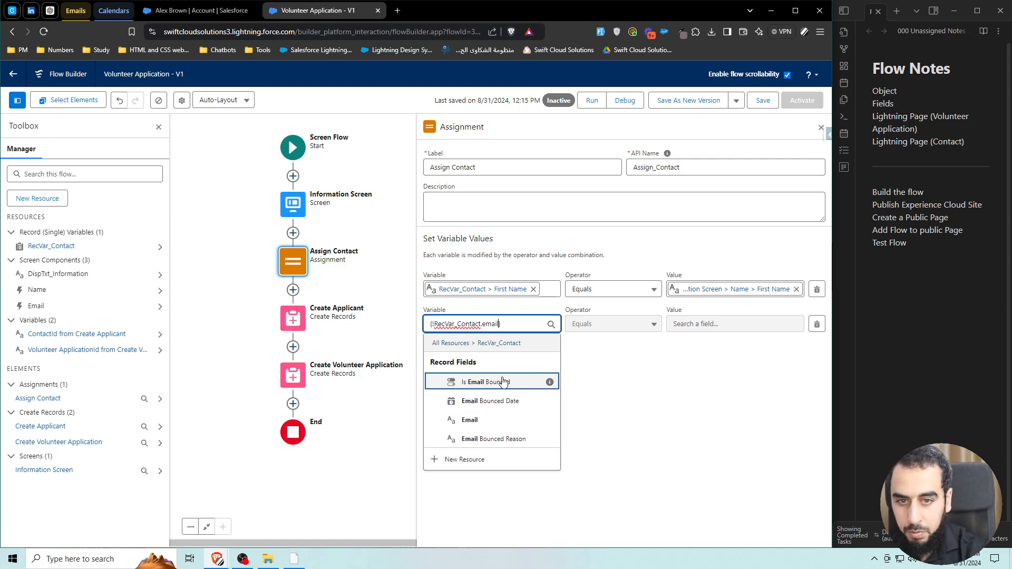
left_click(483, 420)
left_click(713, 322)
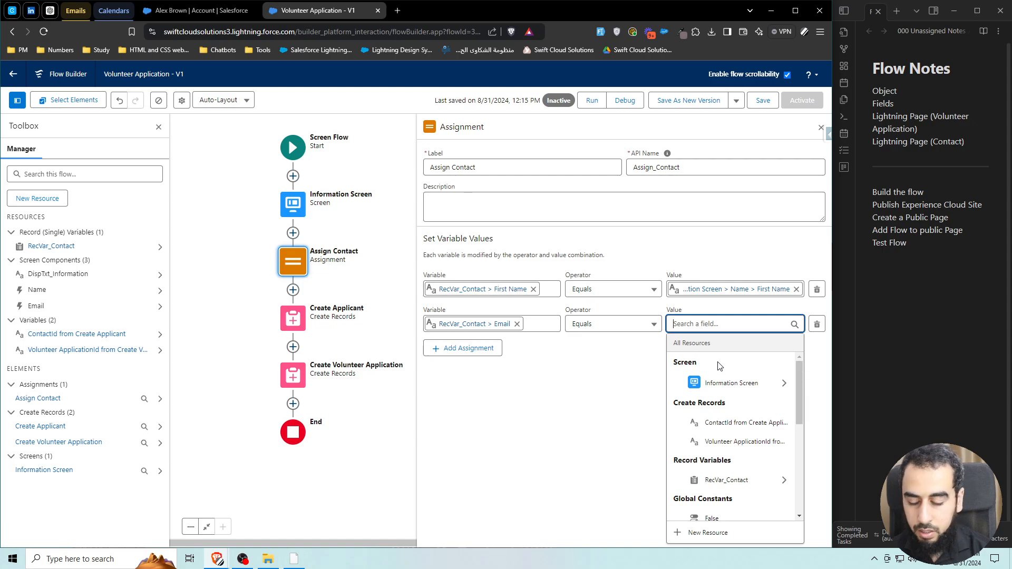
type("emai")
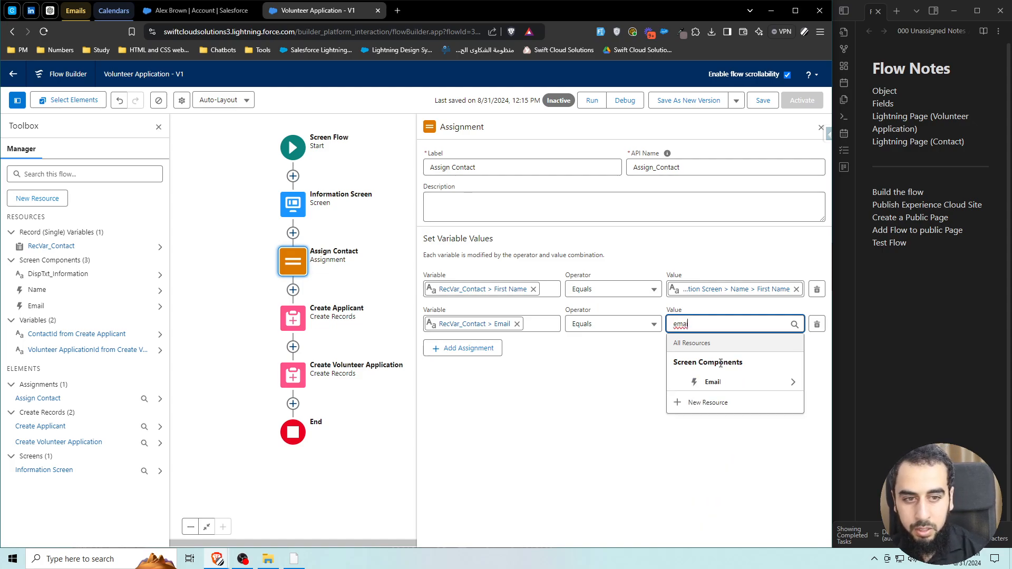
left_click(712, 381)
type("va}")
left_click(717, 381)
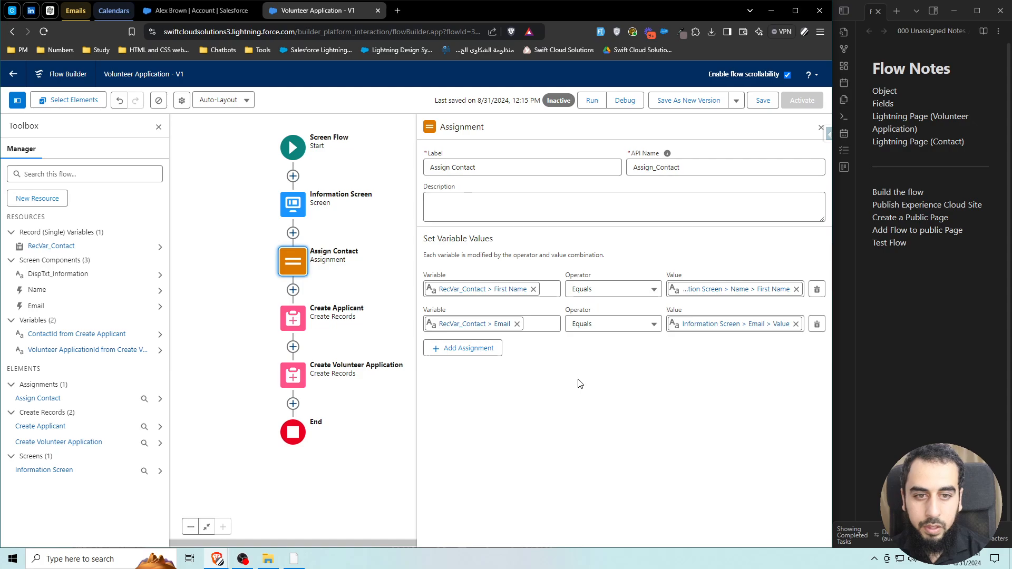
Assign RecVar_Contact's Last Name from the Information Screen Name's Last Name output.
left_click(474, 349)
left_click(477, 358)
type("re")
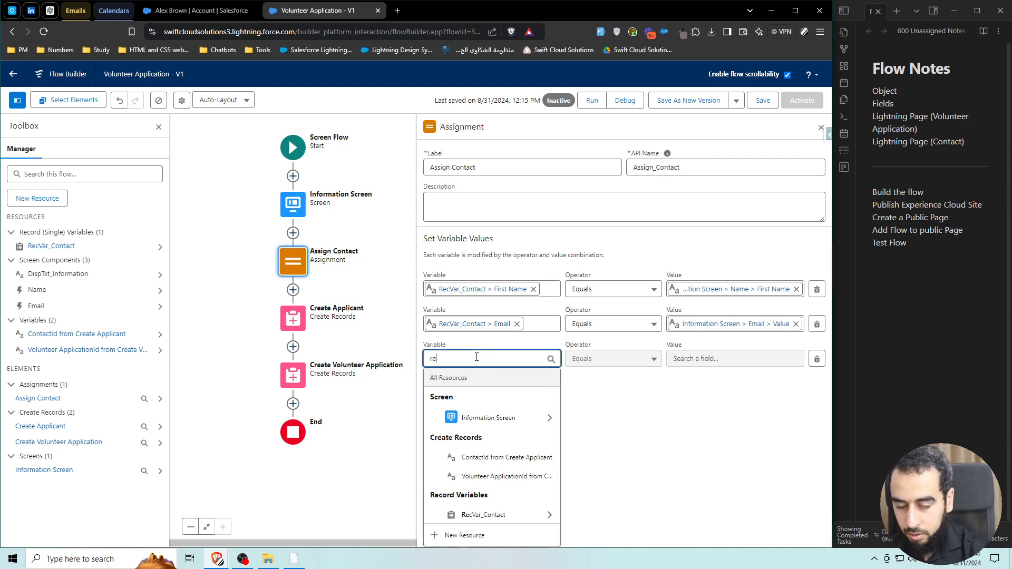
type("cvar")
left_click(496, 416)
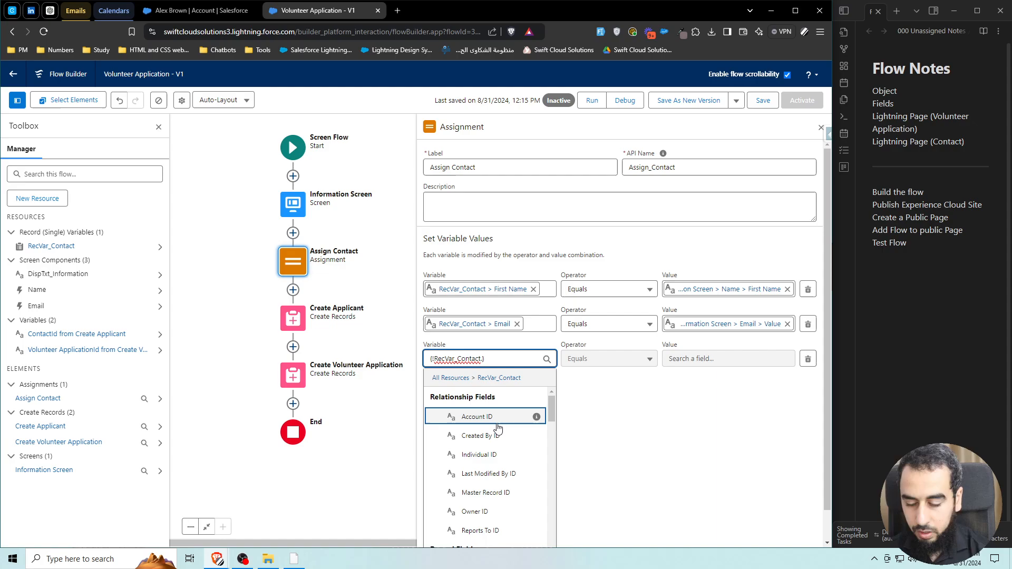
type("lastna")
left_click(477, 416)
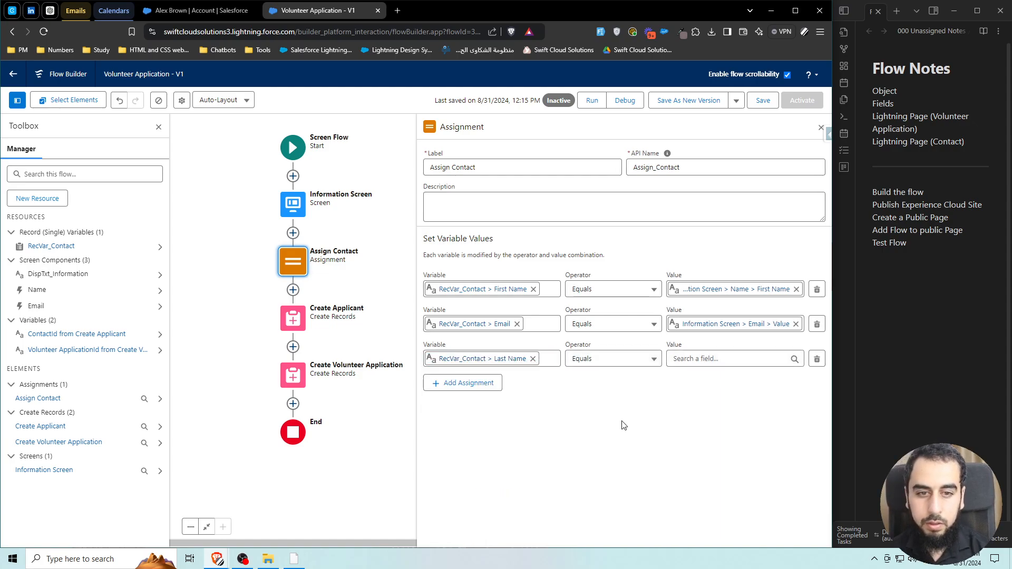
left_click(714, 360)
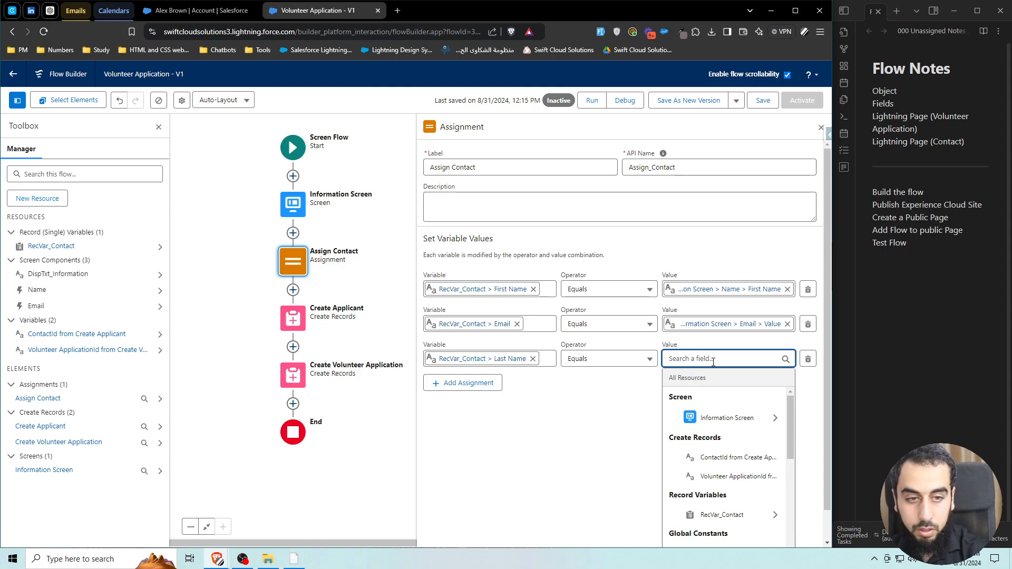
type("name")
left_click(716, 416)
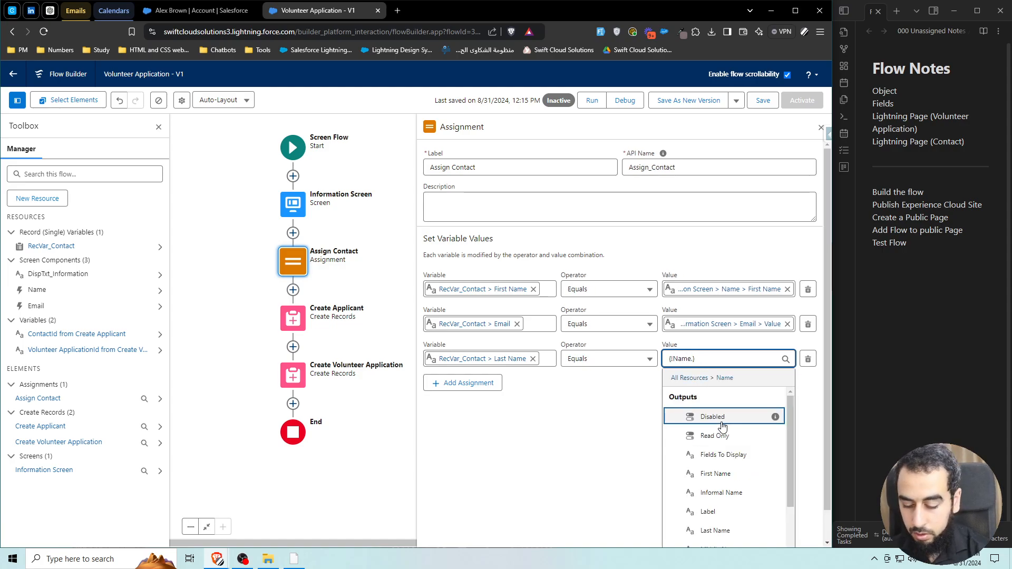
type("last")
left_click(721, 422)
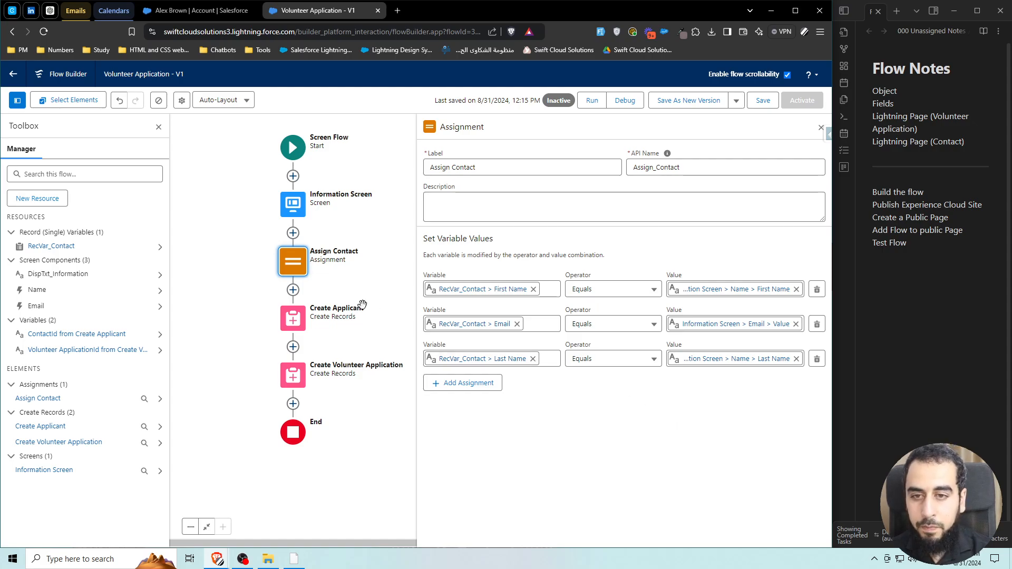
Make Create Applicant set its field values from the RecVar_Contact record variable.
left_click(322, 328)
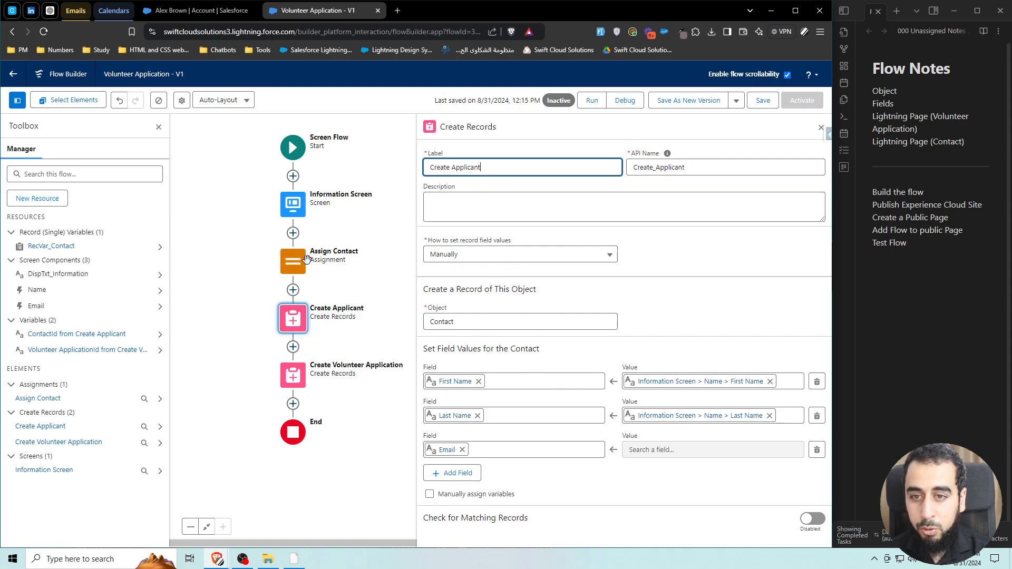
left_click(499, 254)
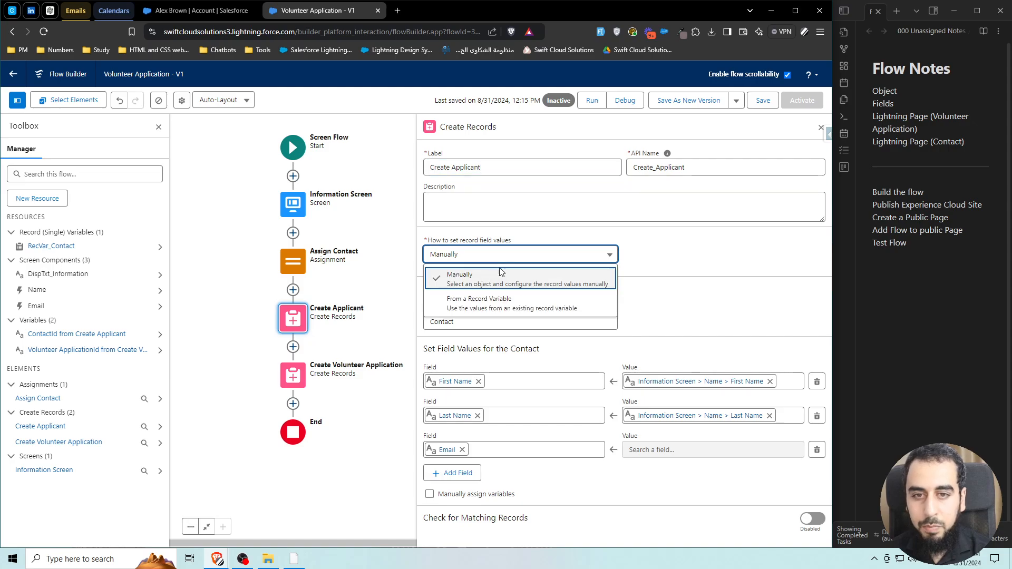
left_click(489, 305)
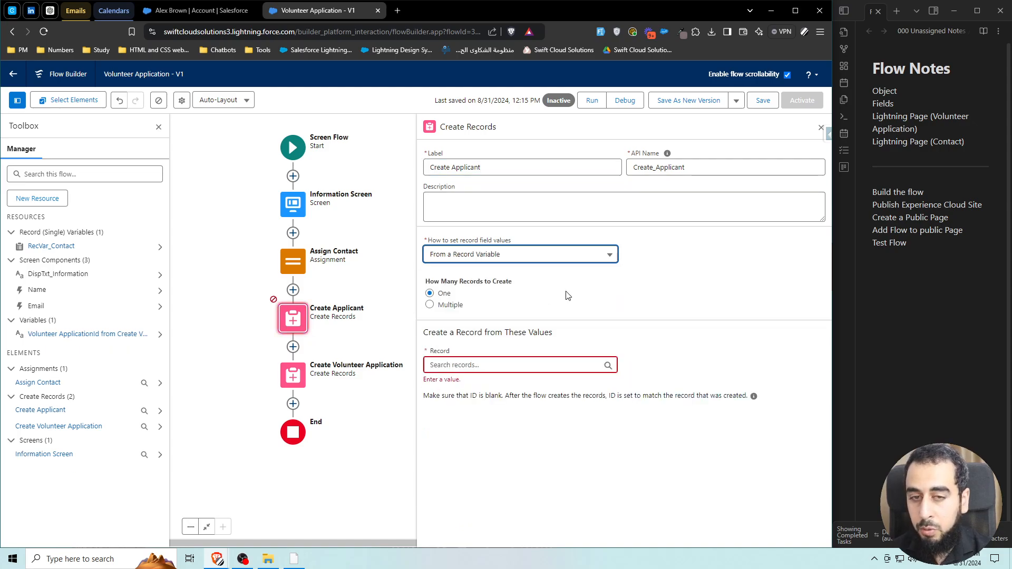
left_click(686, 273)
left_click(457, 363)
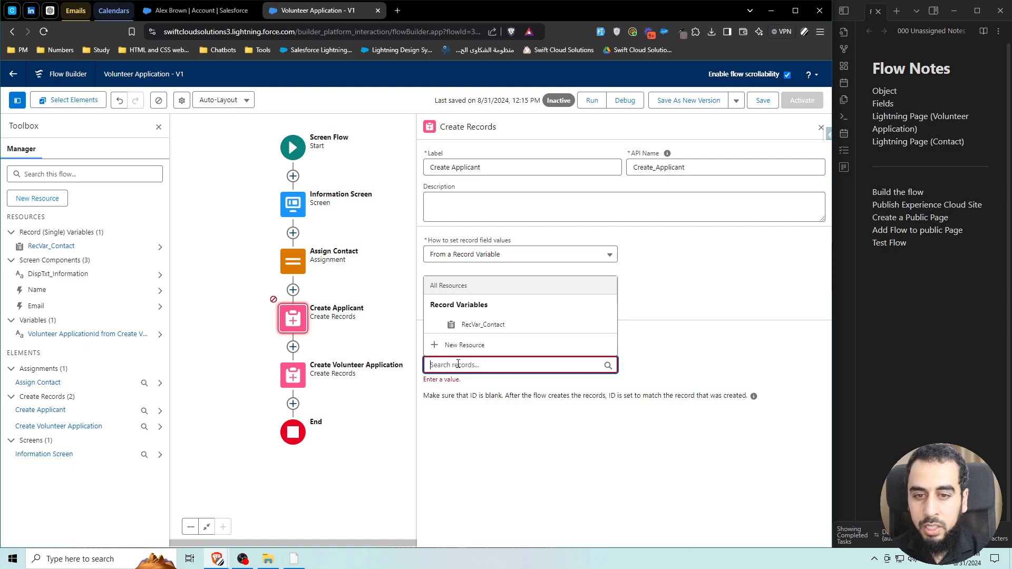
left_click(509, 328)
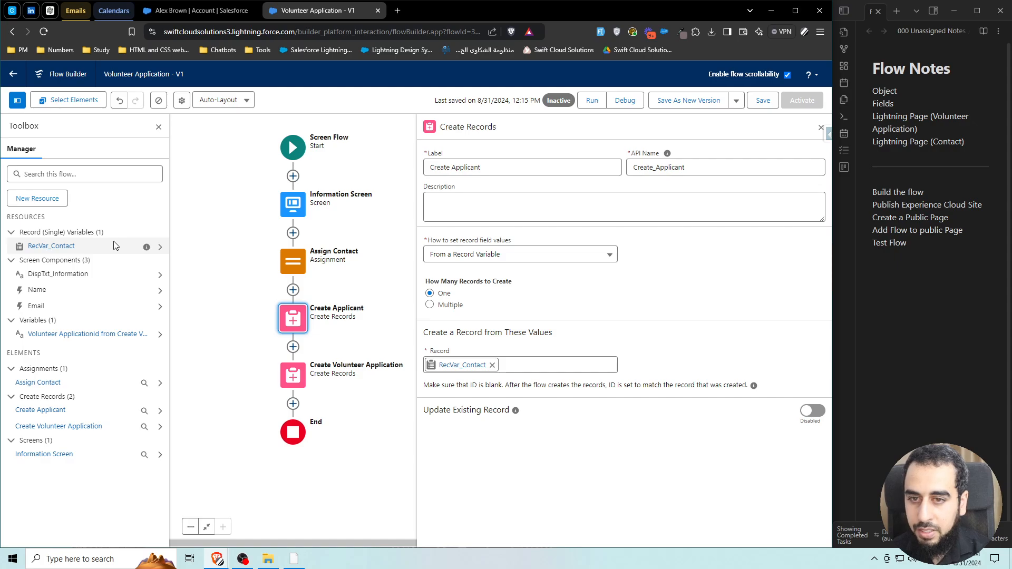
Review Assign Contact's assignments, then recheck Create Applicant's settings and close the panel.
double_click(292, 266)
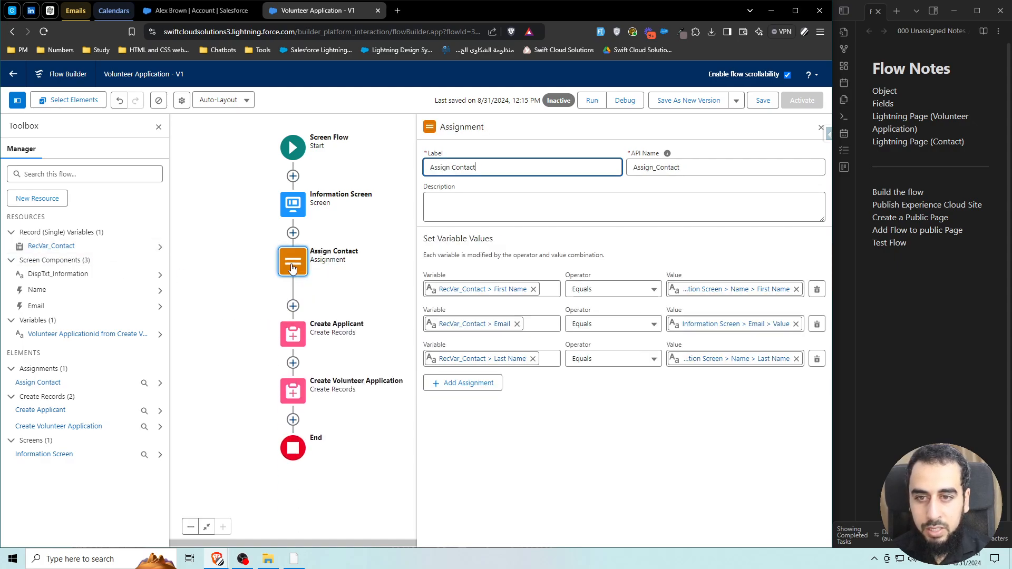
left_click(719, 348)
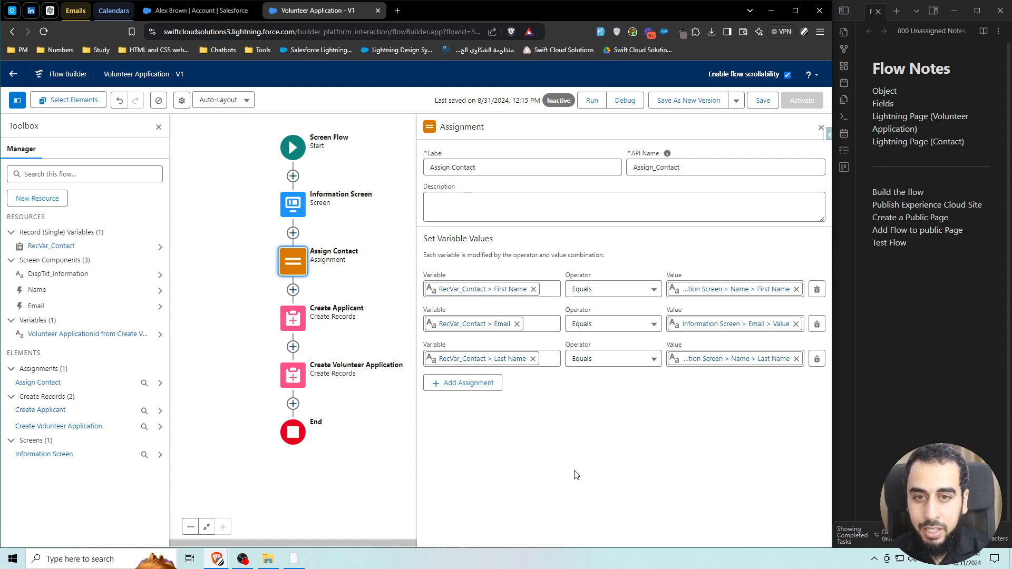
double_click(293, 318)
left_click(688, 306)
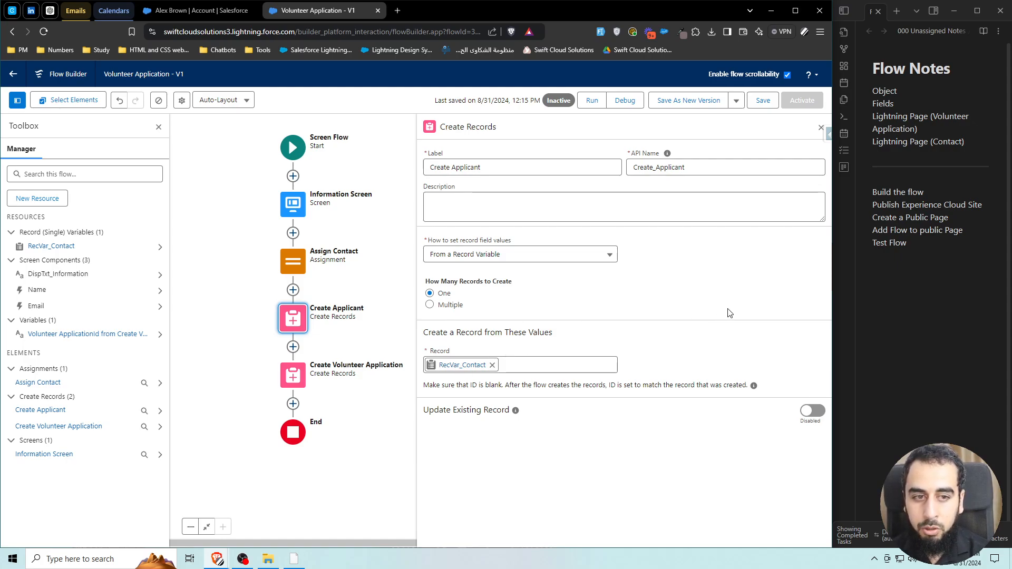
left_click(821, 127)
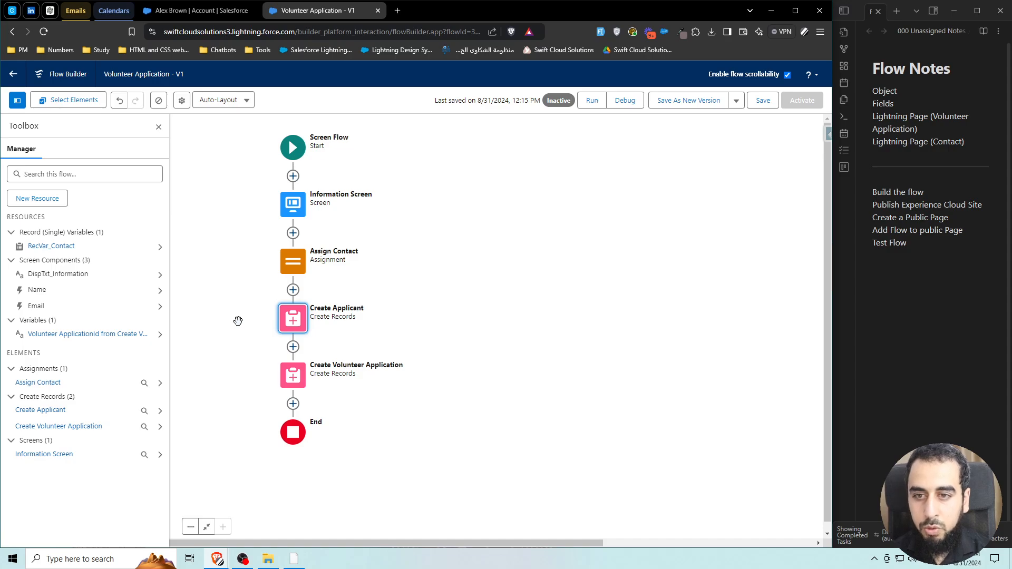
Add an Applicant field row to the Create Volunteer Application step.
left_click(292, 375)
left_click(294, 499)
scroll(535, 407, "down", 1)
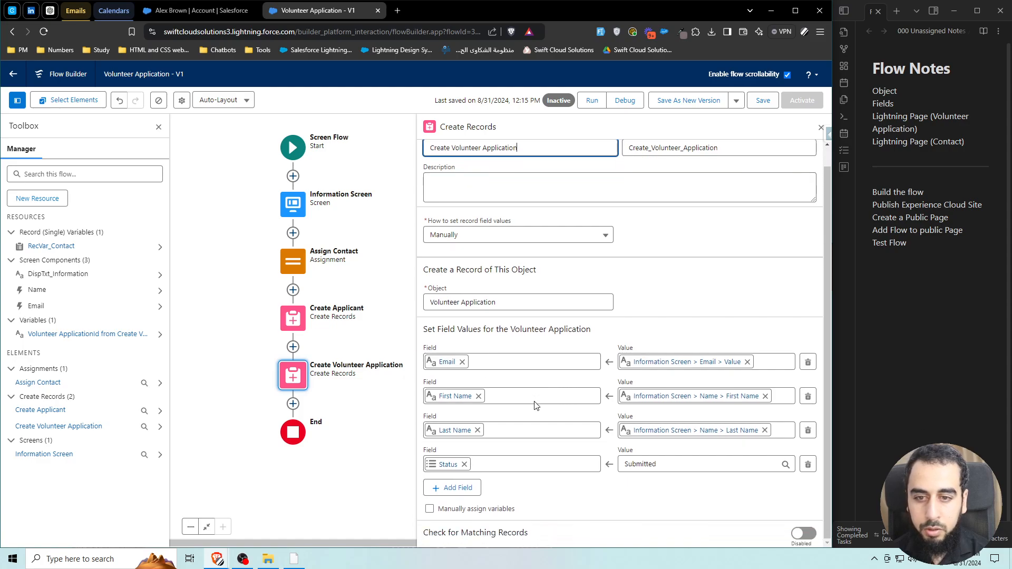
left_click(453, 489)
scroll(470, 475, "down", 1)
left_click(467, 455)
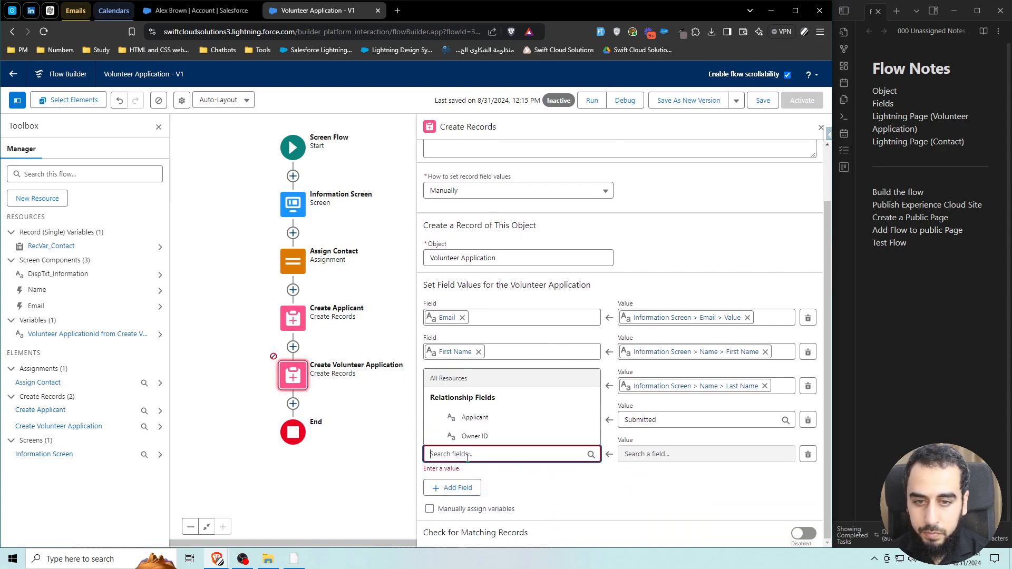
left_click(483, 418)
Set the Applicant value to {!RecVar_Contact.Id}, the contact's Contact ID.
left_click(658, 463)
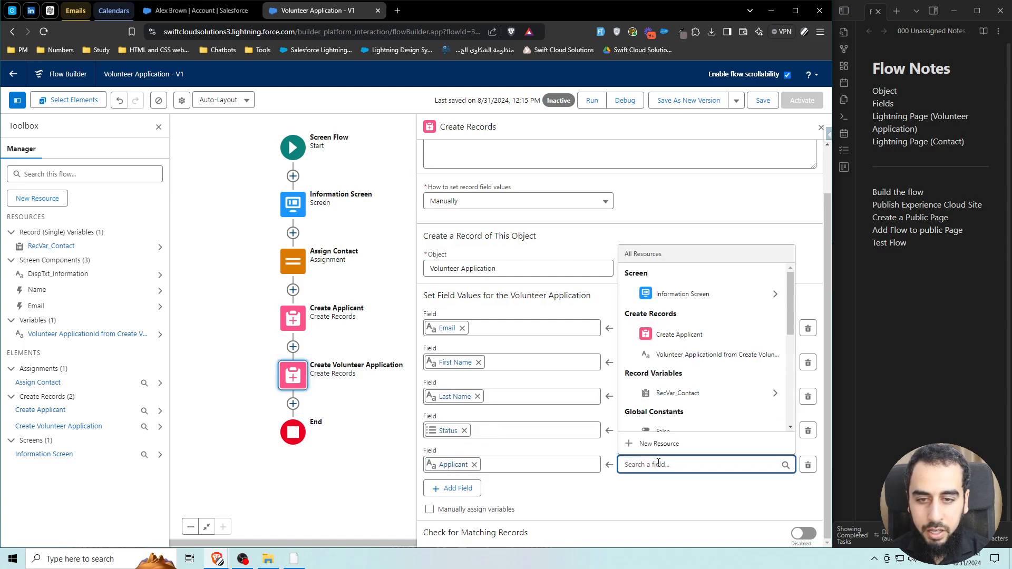
type("cva")
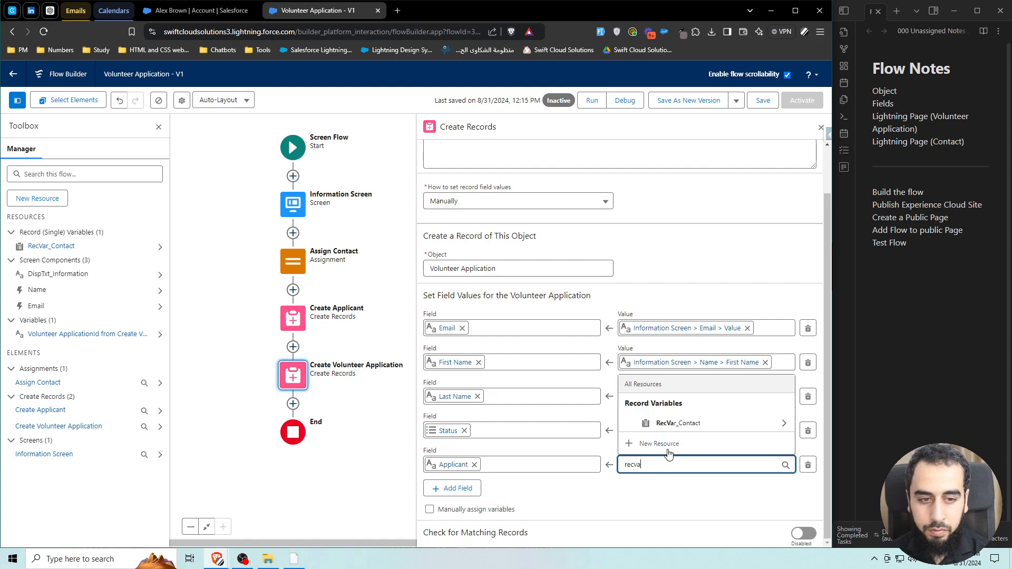
left_click(691, 424)
type(".id")
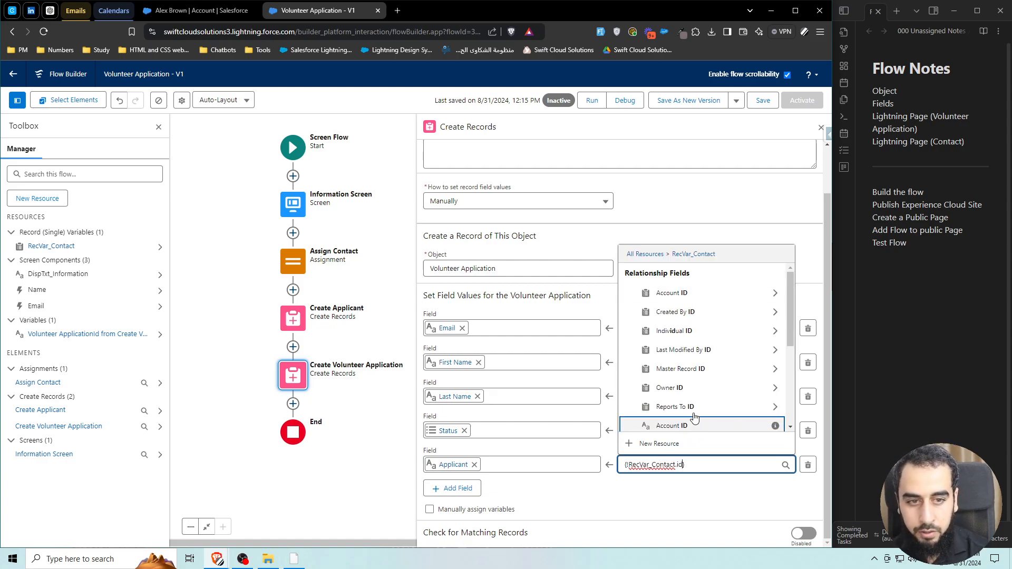
scroll(706, 369, "down", 2)
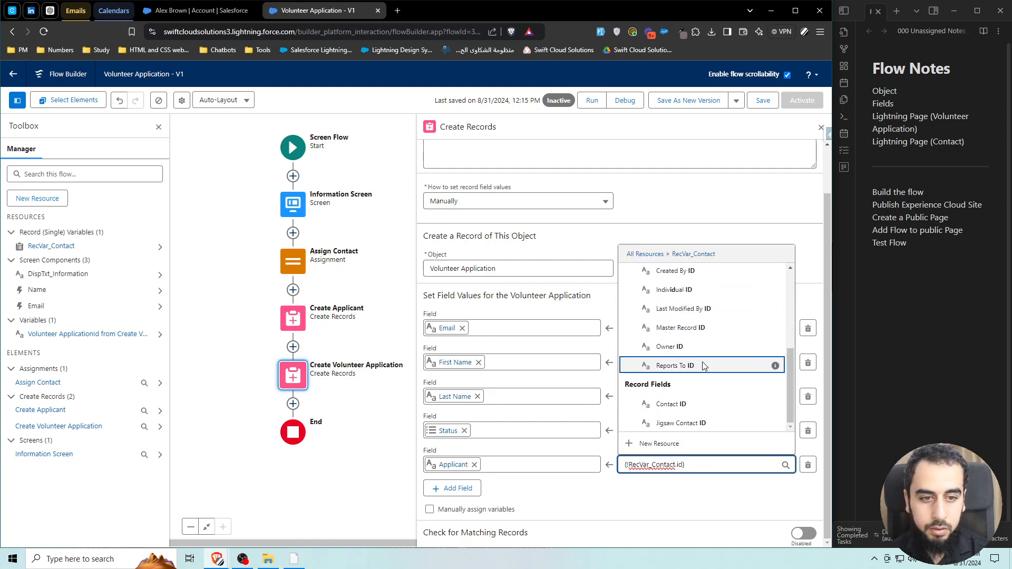
left_click(681, 403)
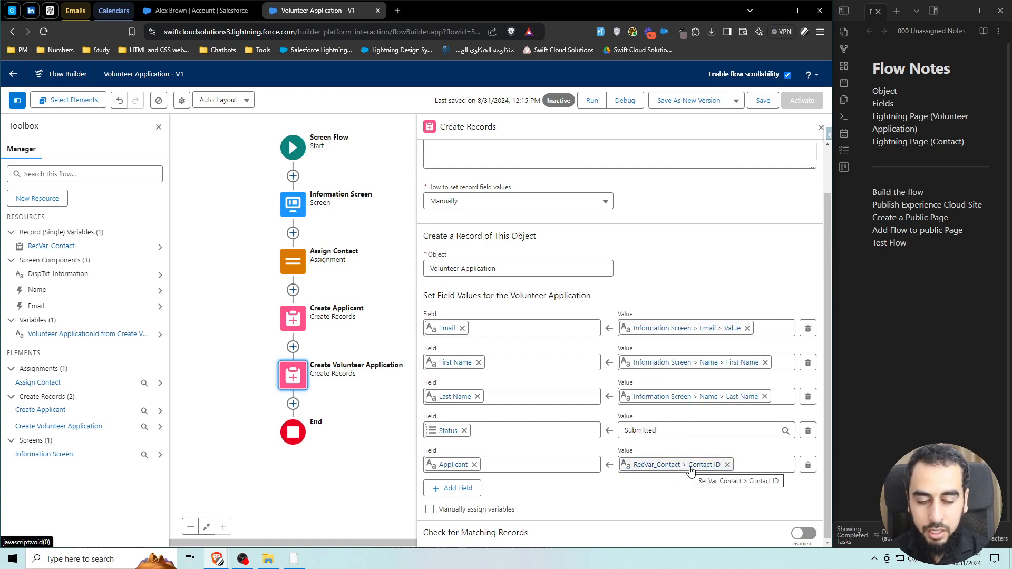
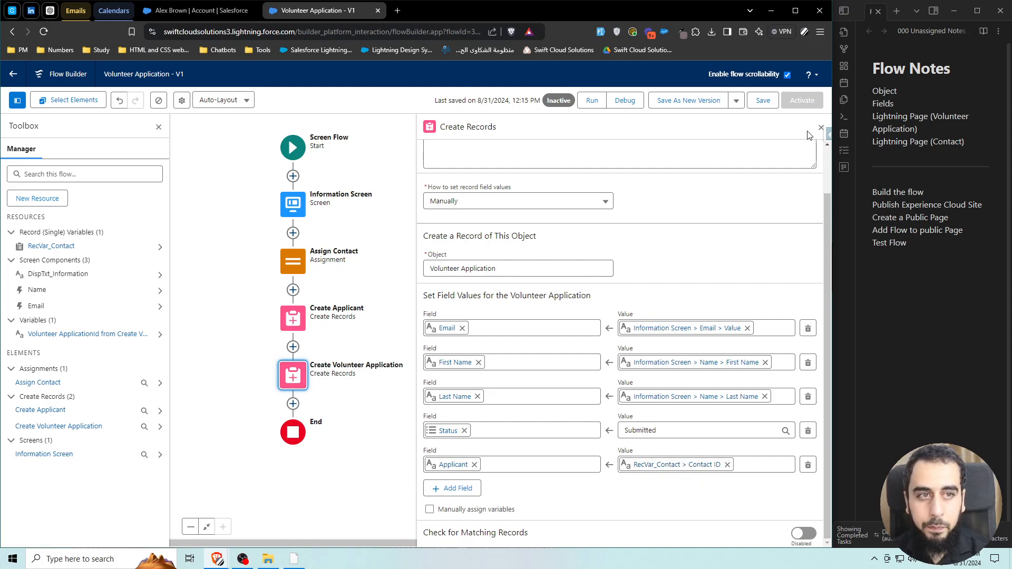
Close the Create Volunteer Application record panel, recentre the canvas and save the flow.
left_click(821, 127)
left_click_drag(466, 271, 497, 291)
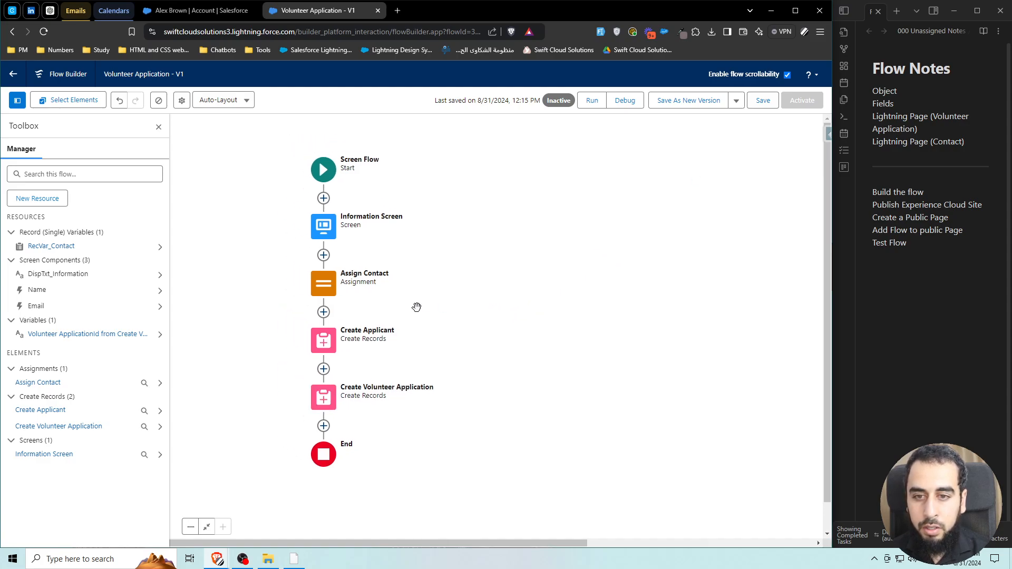
left_click(764, 100)
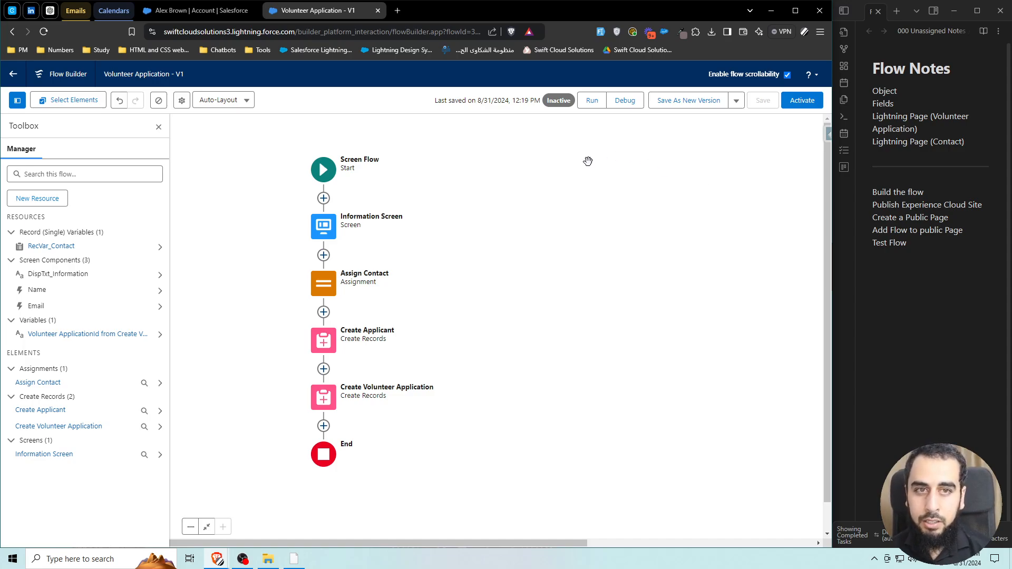
Debug-run the flow, entering a test volunteer's first name, last name and email, then submit.
left_click(632, 100)
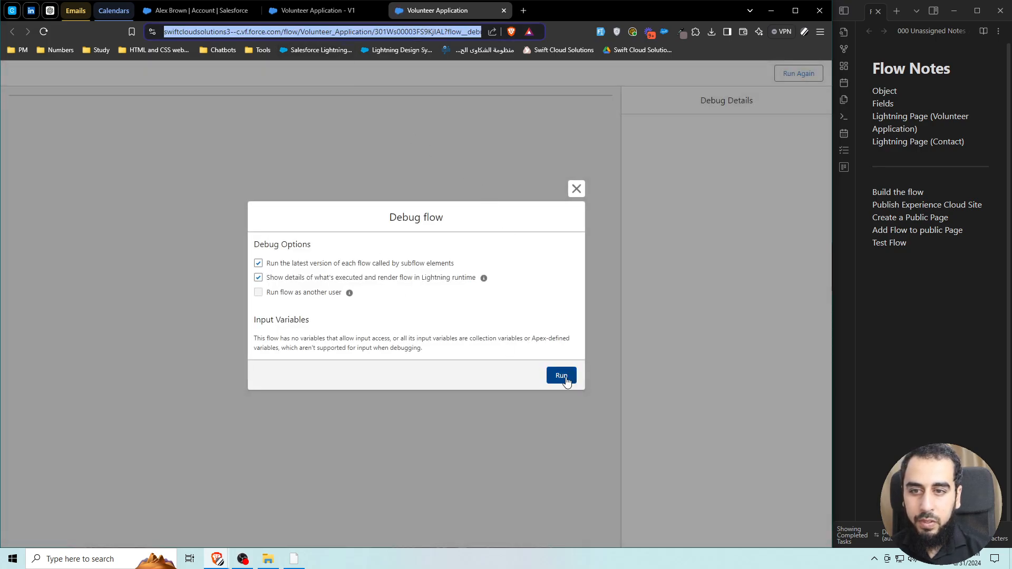
left_click(565, 377)
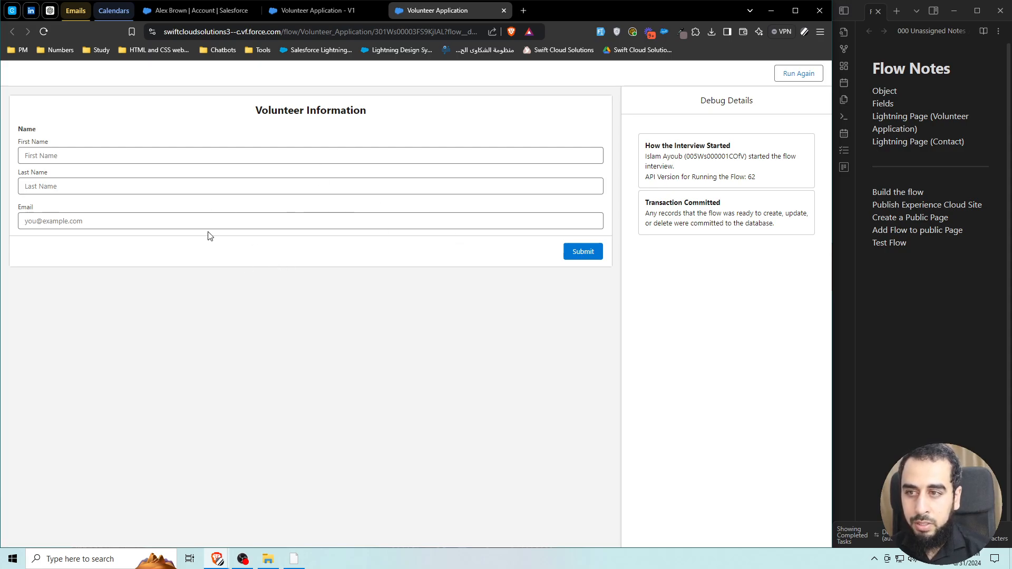
left_click(72, 152)
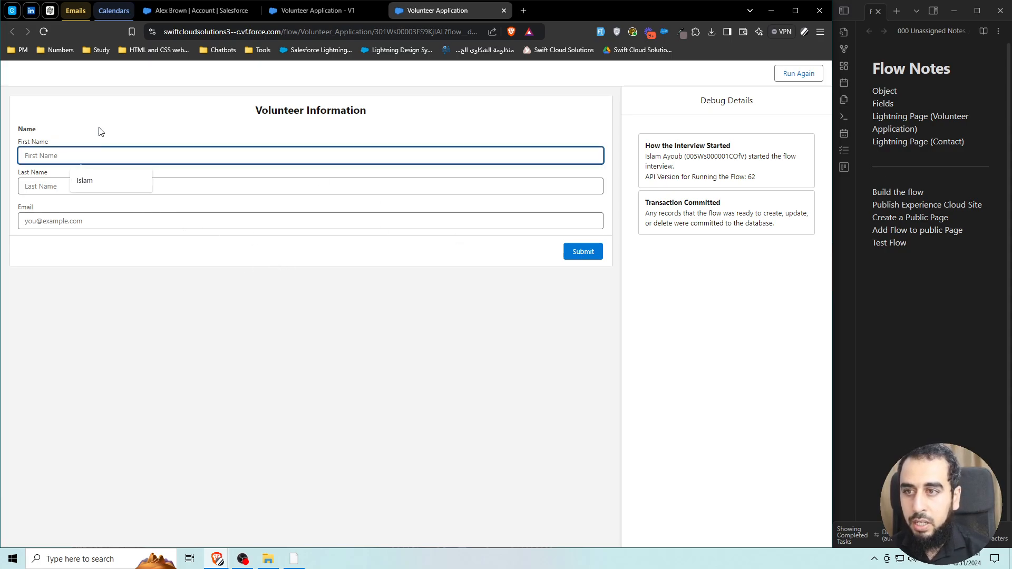
type("Delta")
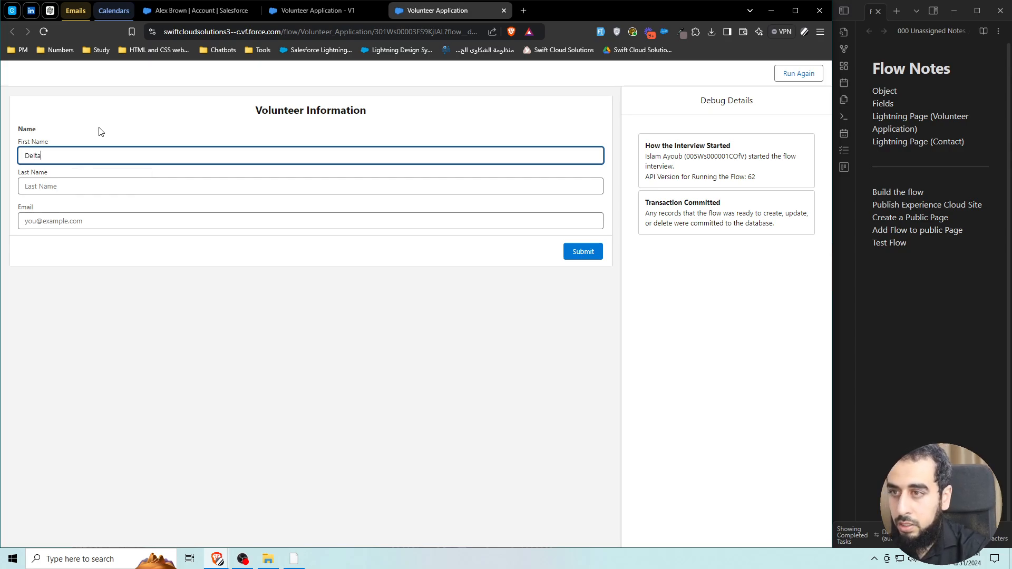
left_click(43, 188)
type("Delta")
left_click(45, 218)
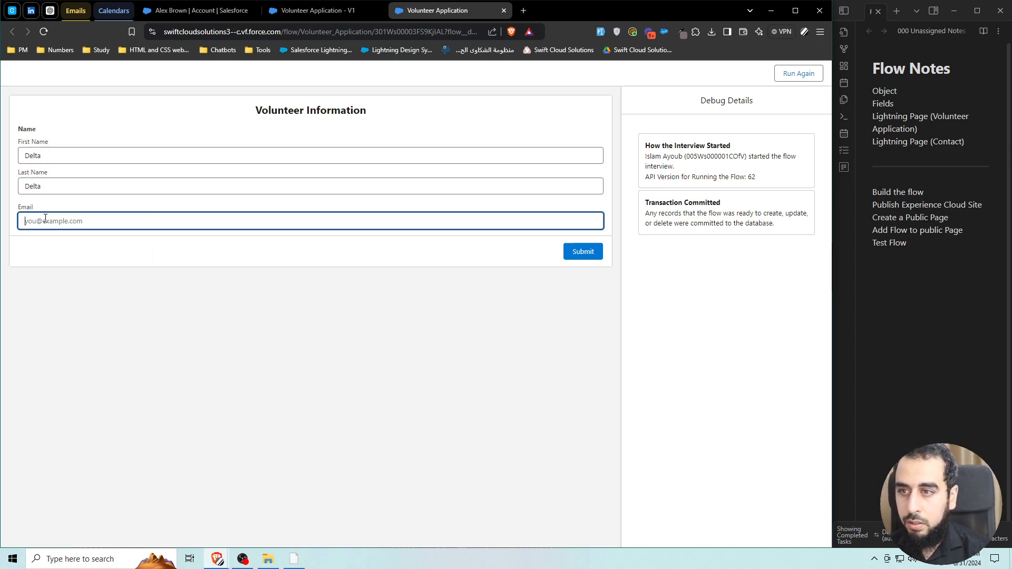
type("Delta@Delta.cpom")
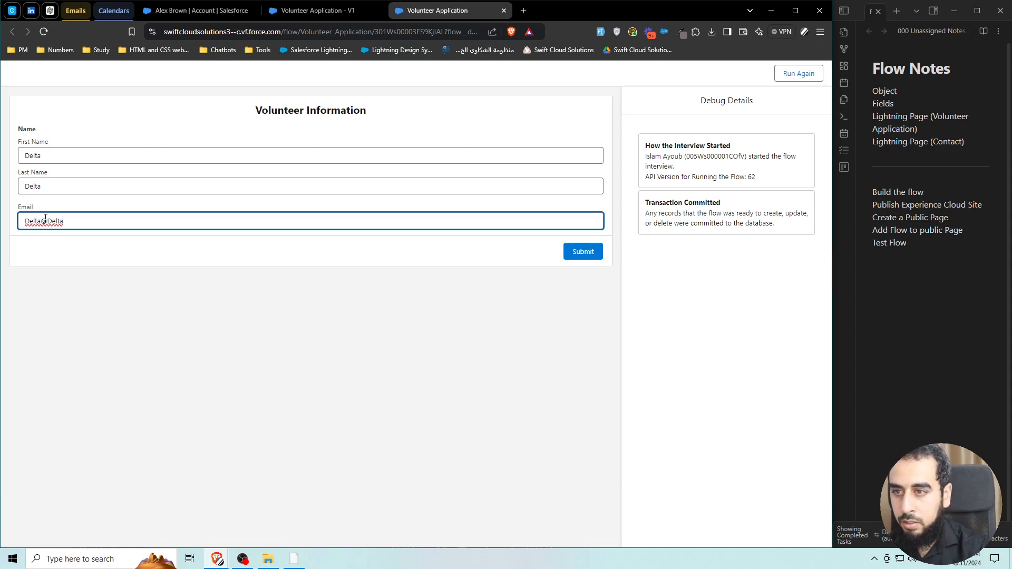
key("BackSpace")
key("BackSpace")
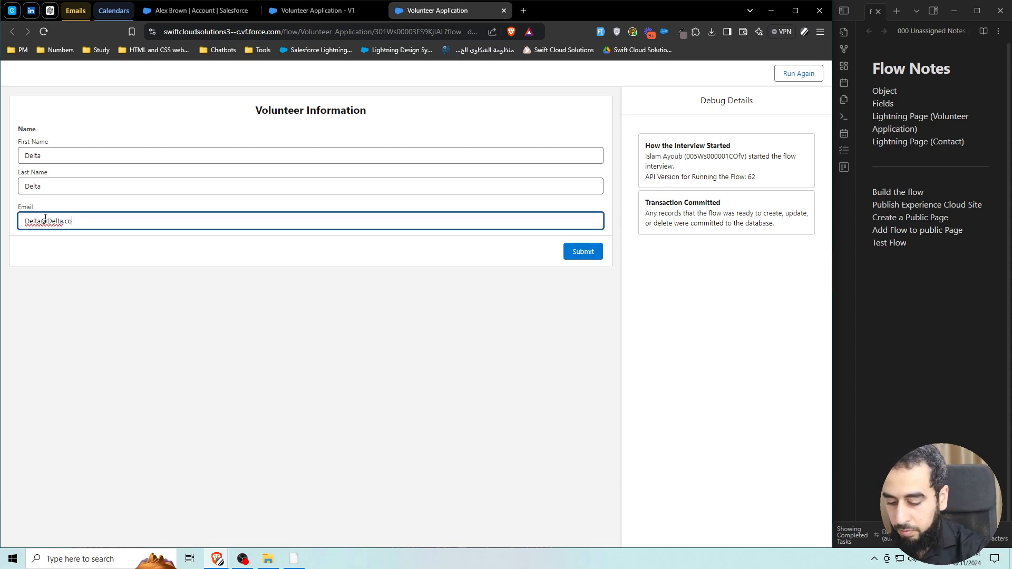
type("m")
left_click(244, 289)
left_click(582, 253)
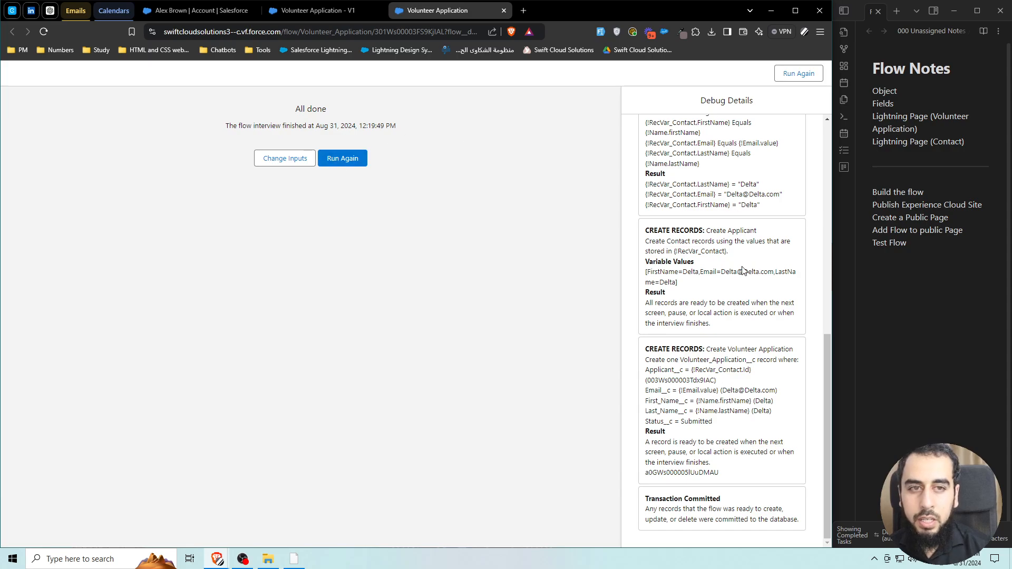
Open Volunteer Applications from the App Launcher and pin the All list view.
left_click(203, 12)
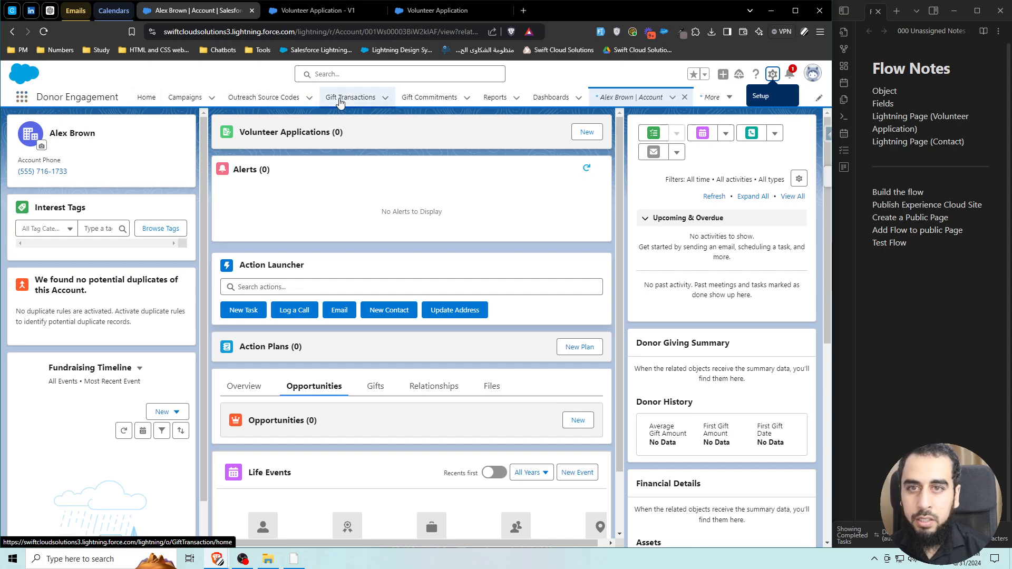
left_click(22, 99)
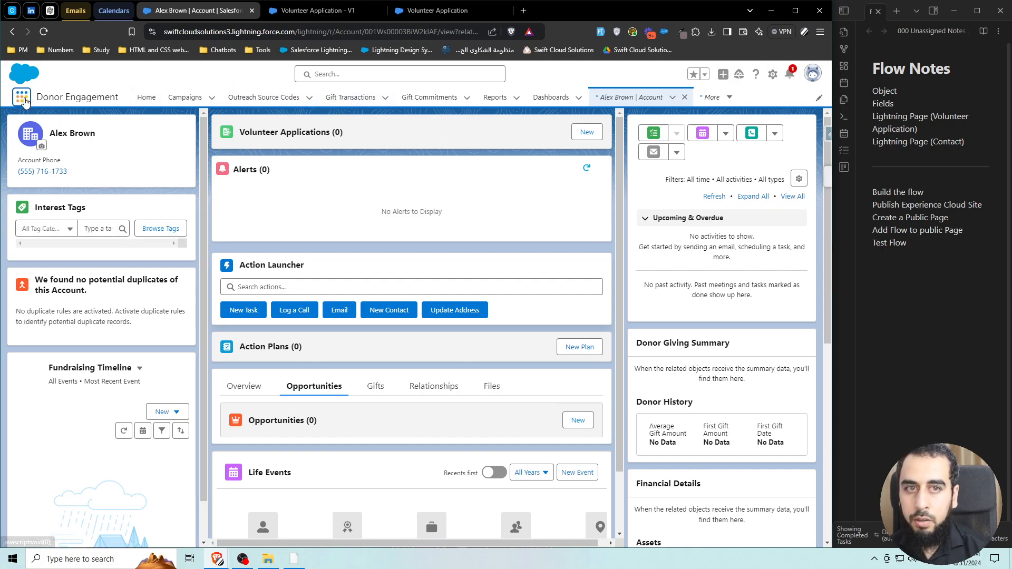
type("volu")
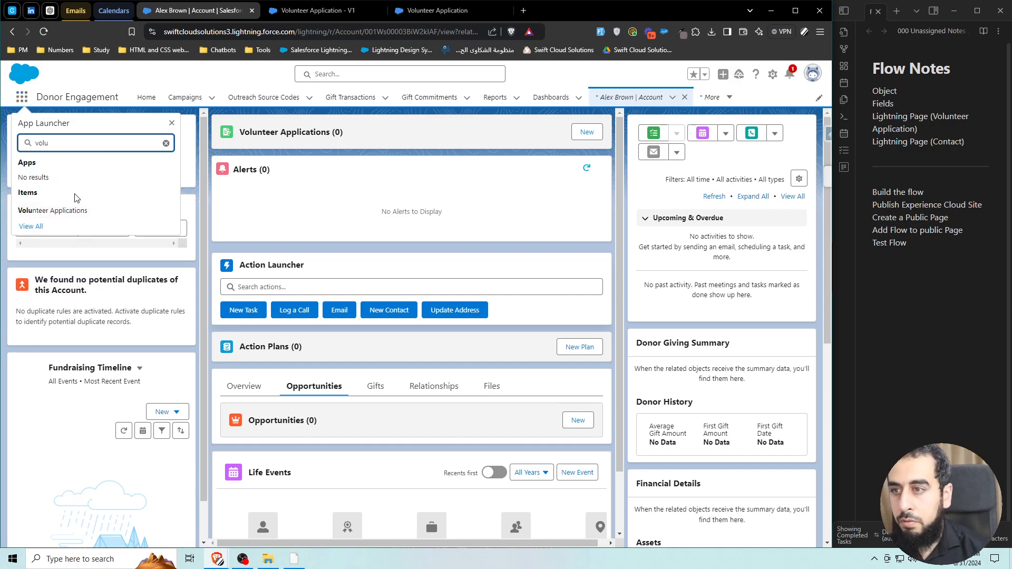
left_click(52, 210)
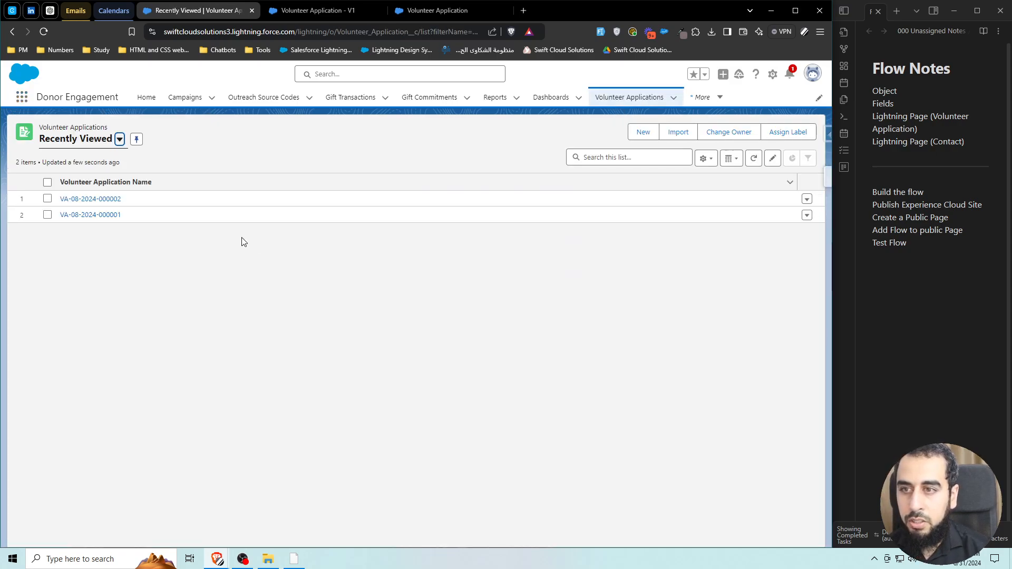
left_click(101, 148)
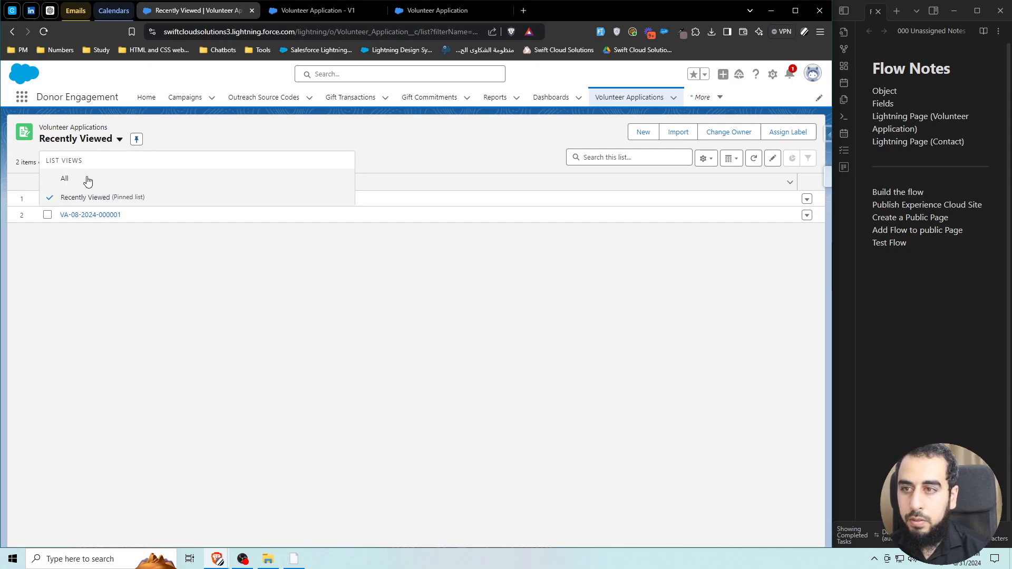
left_click(86, 178)
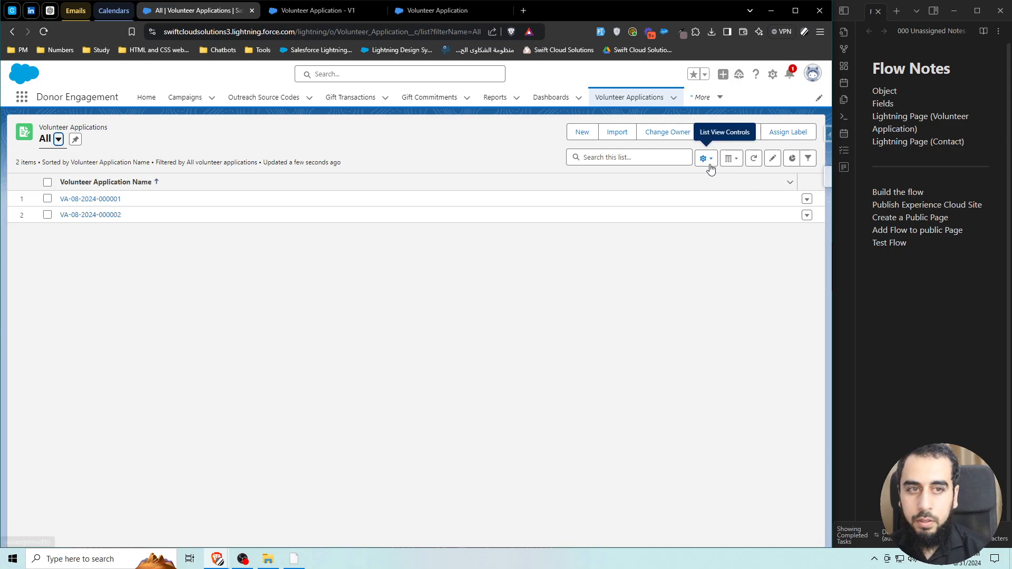
left_click(74, 141)
left_click(95, 215)
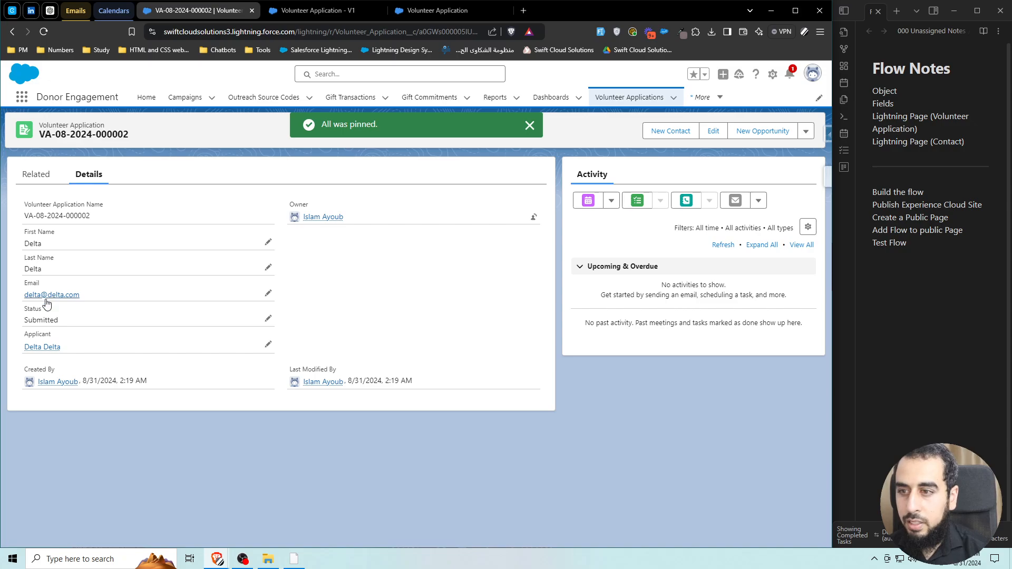
left_click(42, 349)
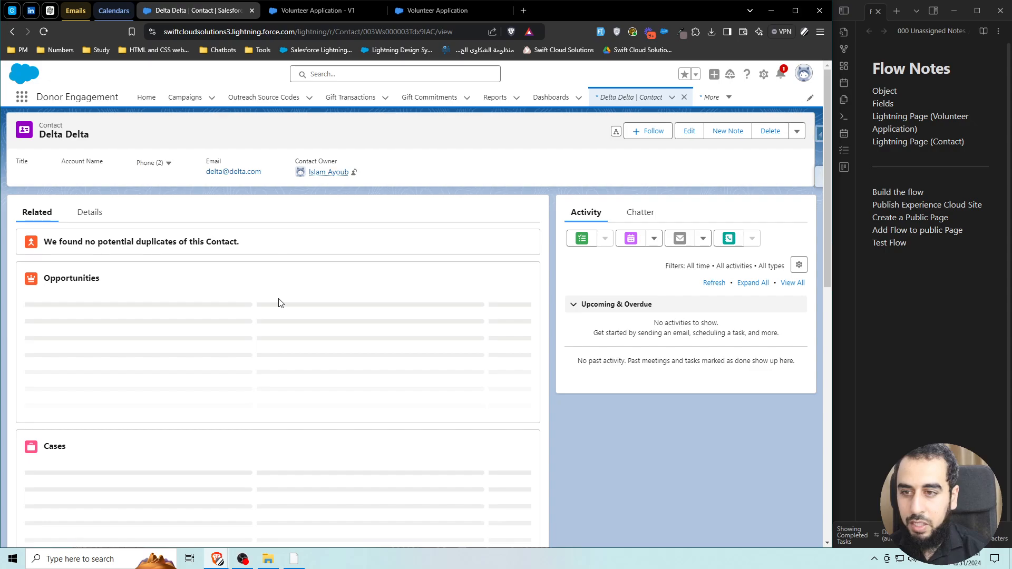
left_click(79, 213)
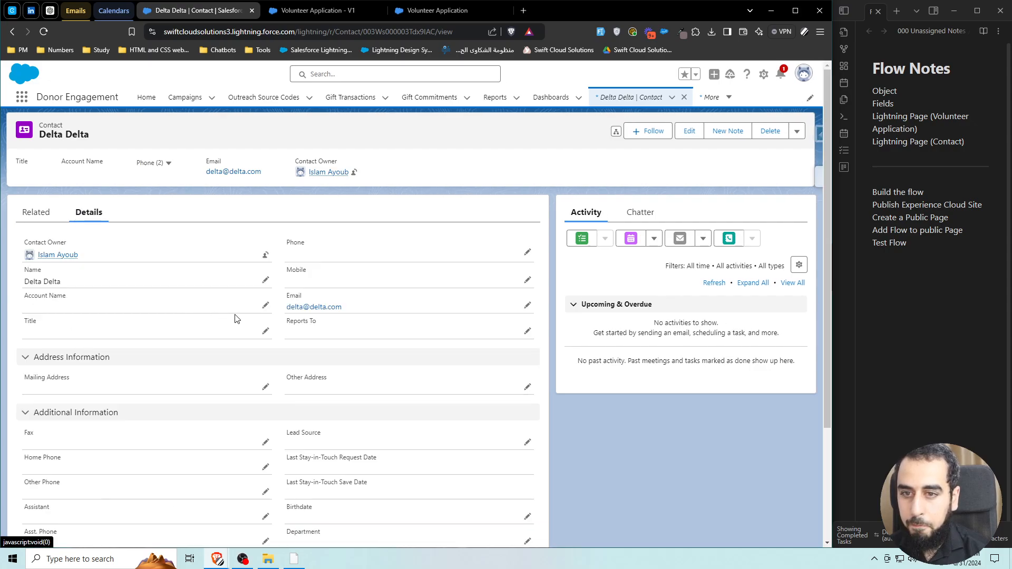
left_click(12, 31)
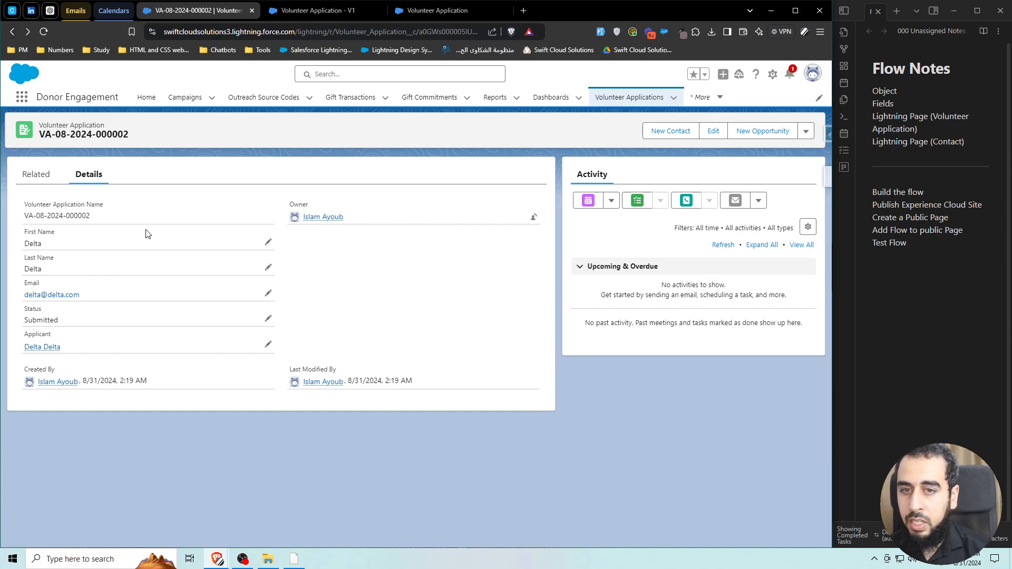
Review the debug details of the contact assignment: first name, last name and email values.
left_click(429, 11)
scroll(701, 294, "up", 10)
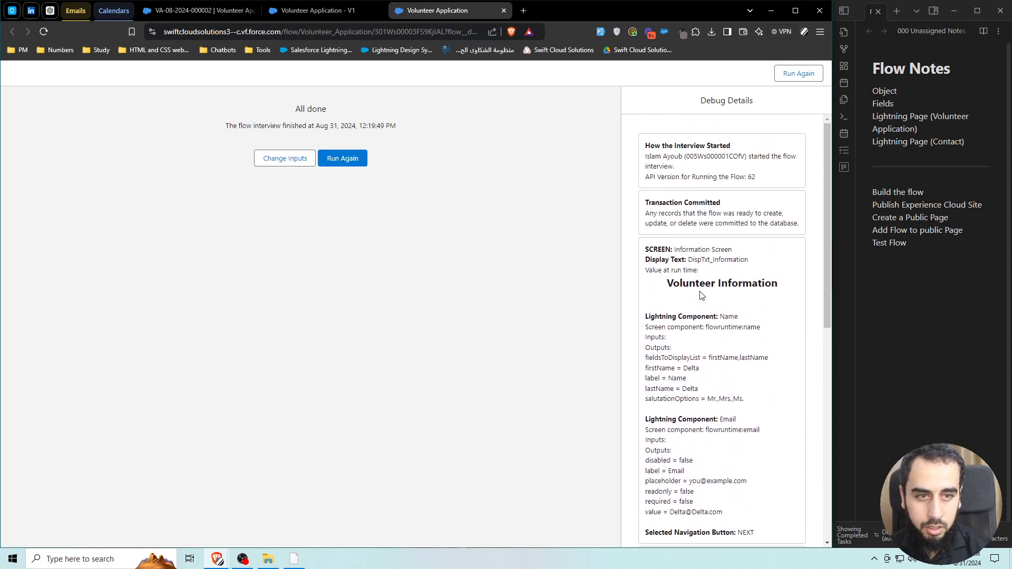
scroll(702, 295, "down", 5)
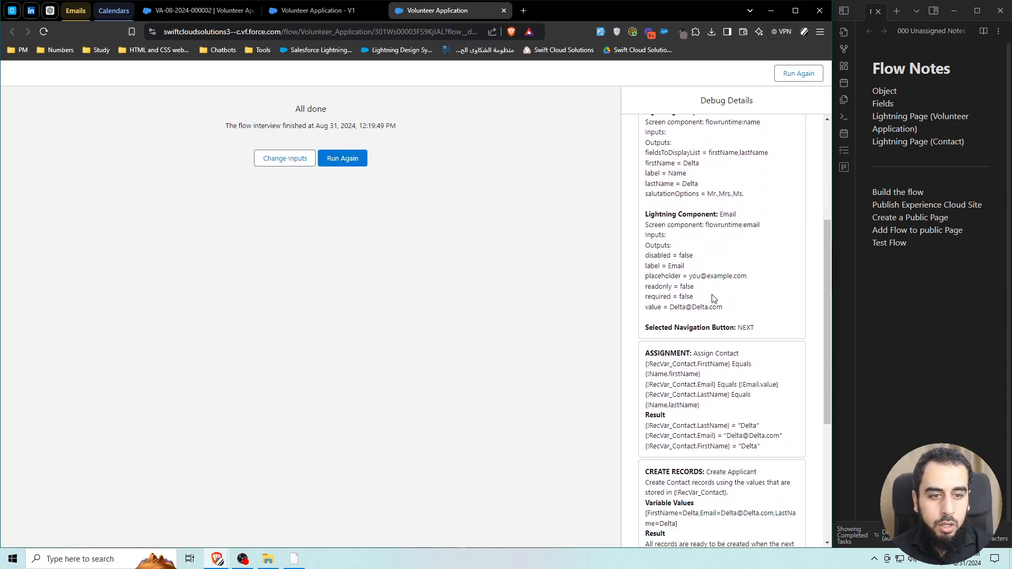
scroll(712, 298, "up", 4)
scroll(712, 298, "up", 1)
scroll(713, 298, "down", 2)
left_click_drag(663, 165, 741, 389)
left_click(691, 340)
scroll(691, 300, "down", 4)
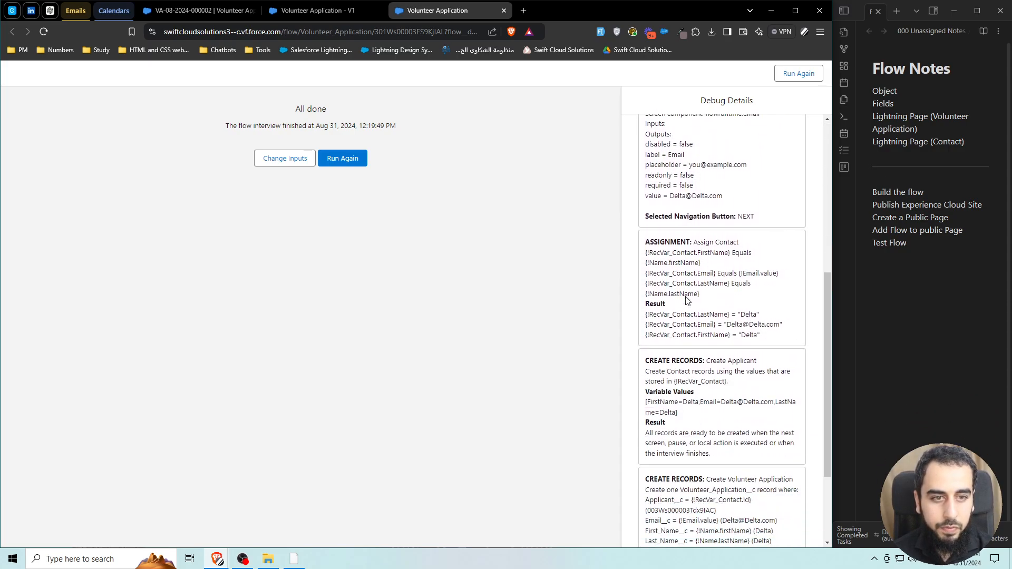
scroll(709, 305, "down", 1)
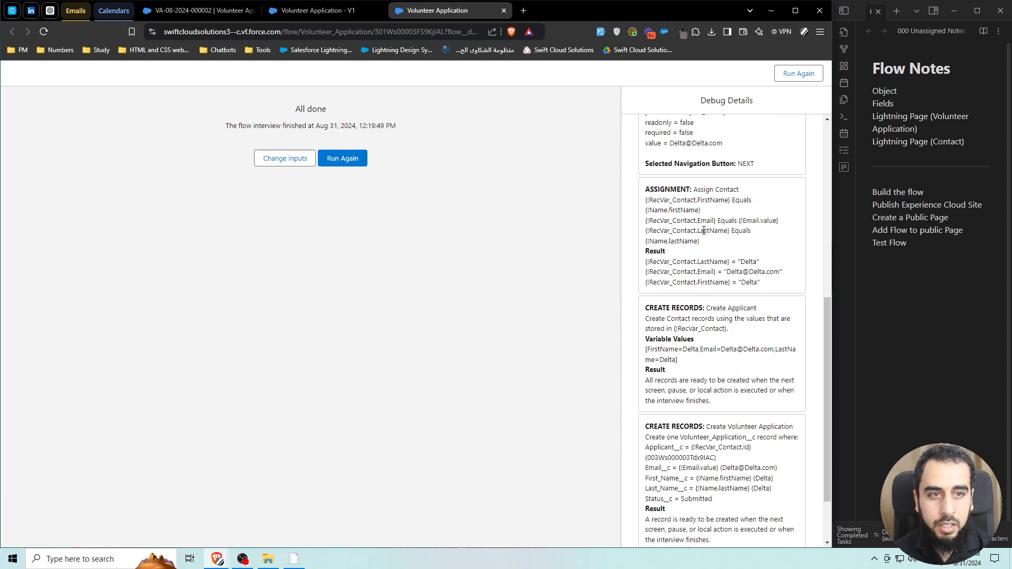
left_click_drag(699, 209, 645, 211)
double_click(703, 200)
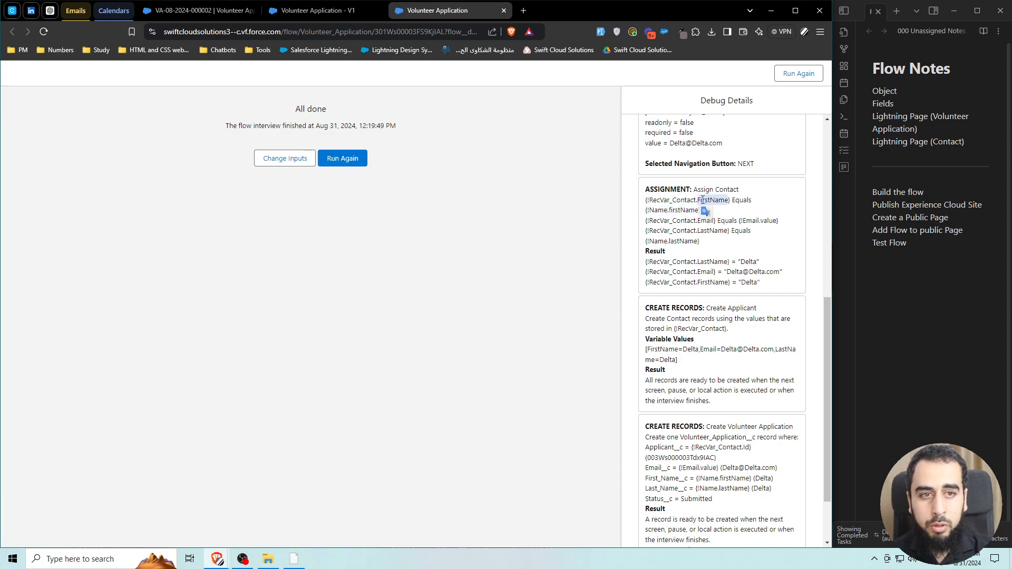
double_click(686, 200)
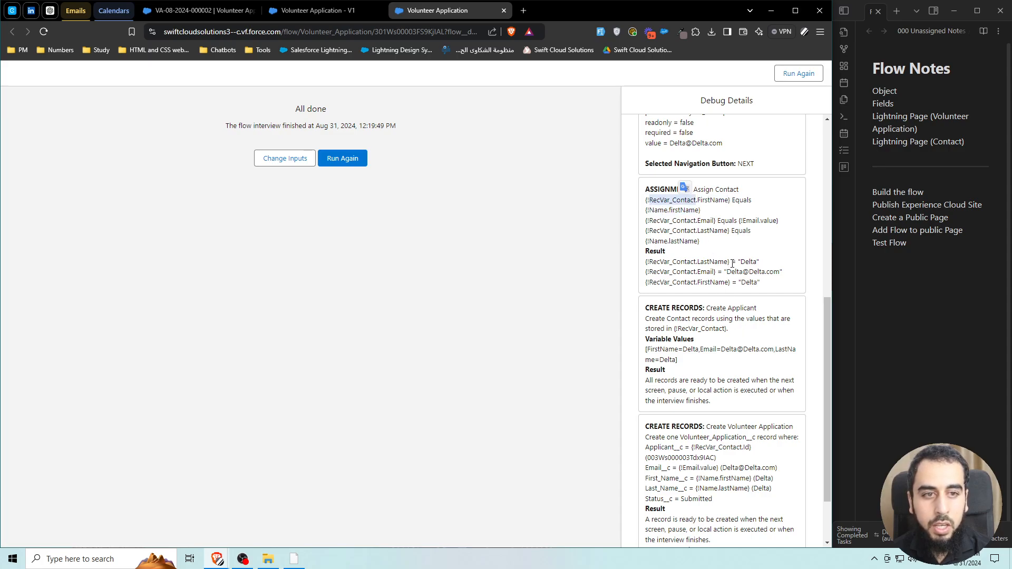
left_click_drag(758, 259, 739, 261)
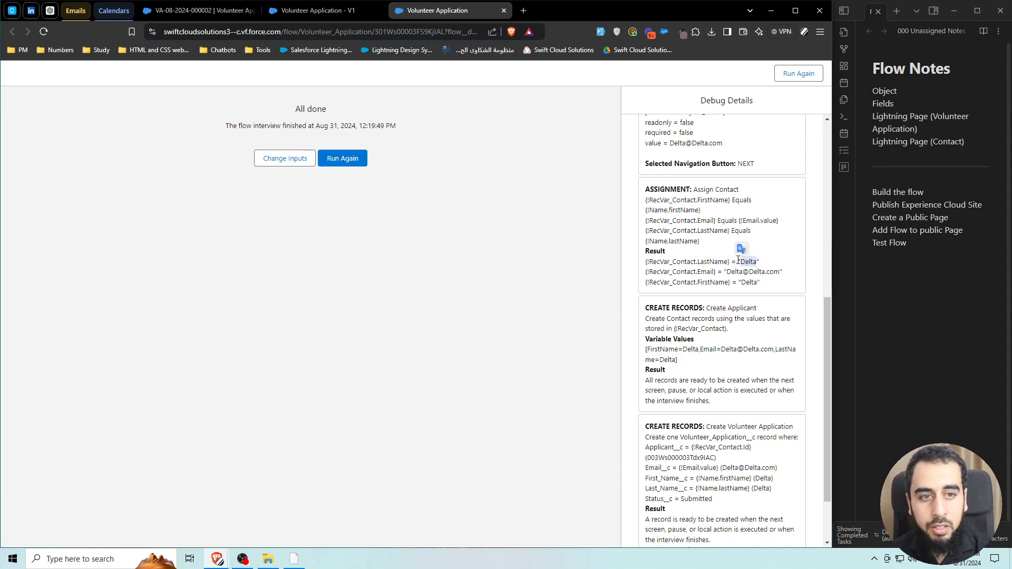
left_click(702, 236)
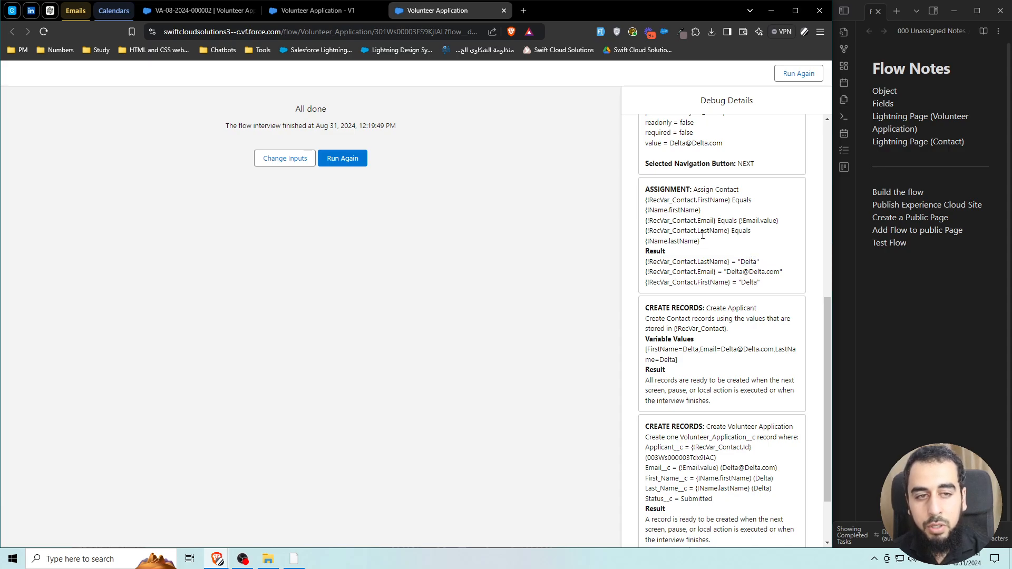
left_click_drag(699, 210, 650, 211)
double_click(751, 263)
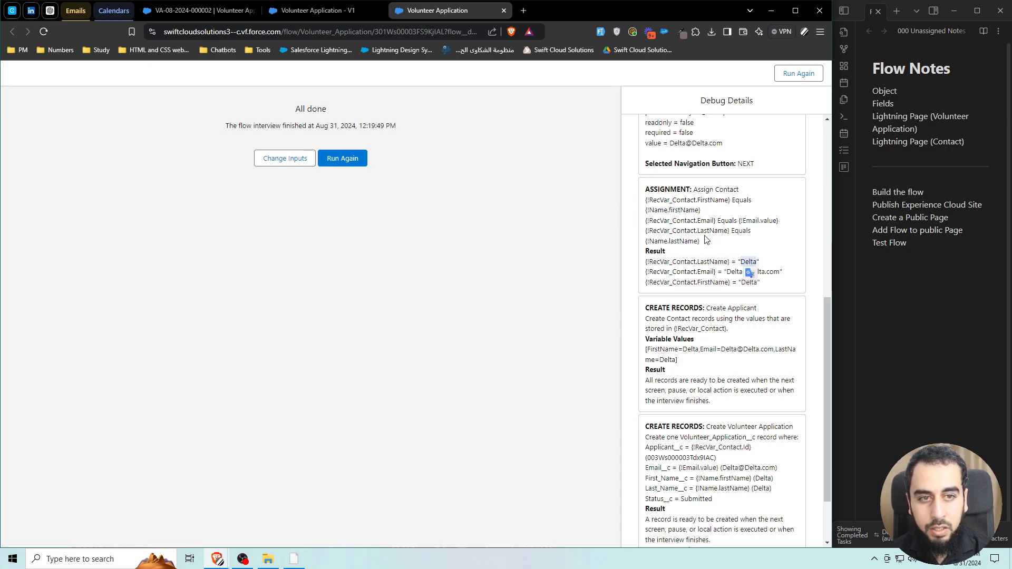
left_click_drag(742, 220, 773, 220)
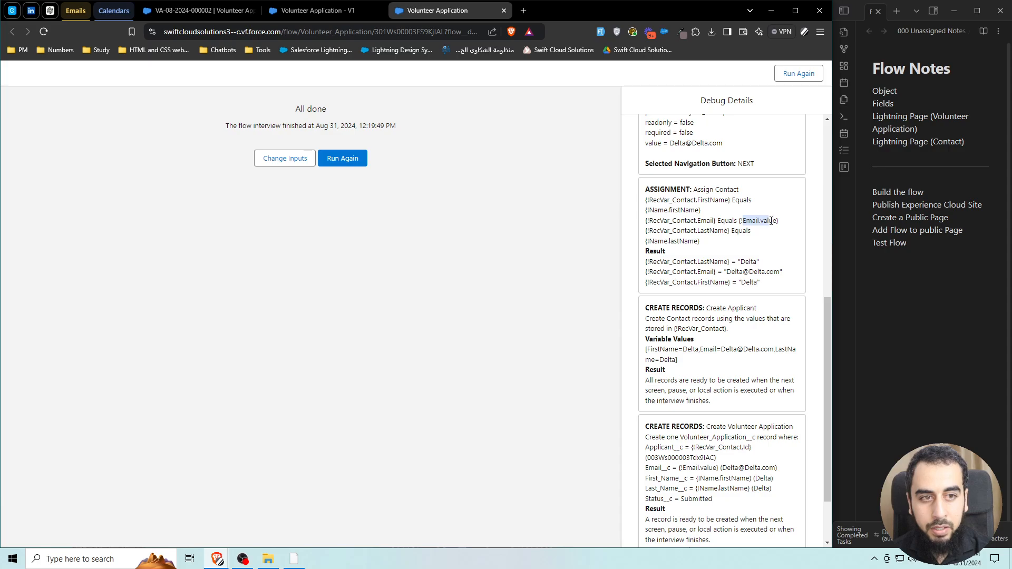
left_click(727, 270)
left_click_drag(727, 270, 775, 271)
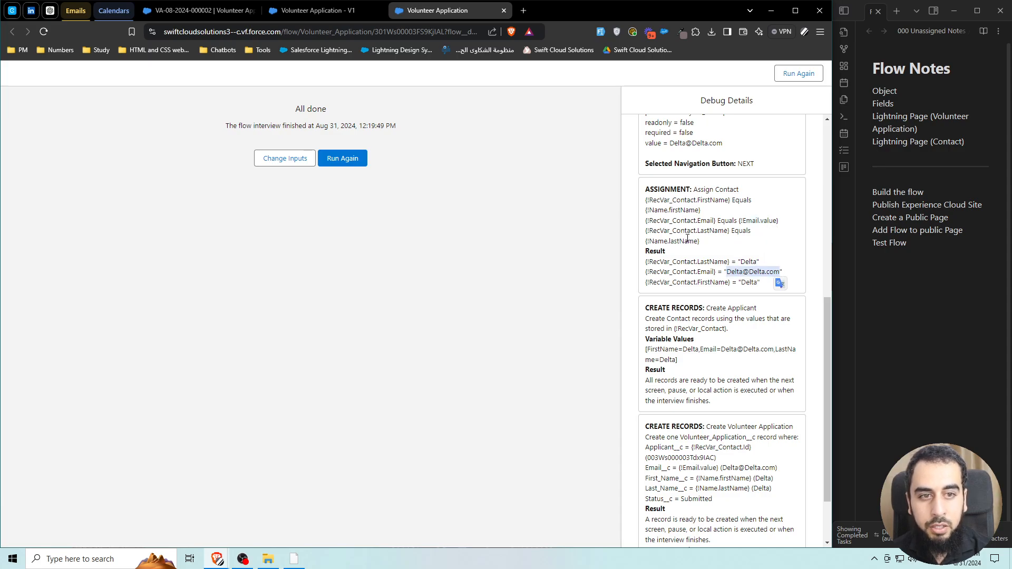
left_click(656, 241)
left_click_drag(656, 241, 692, 242)
double_click(747, 284)
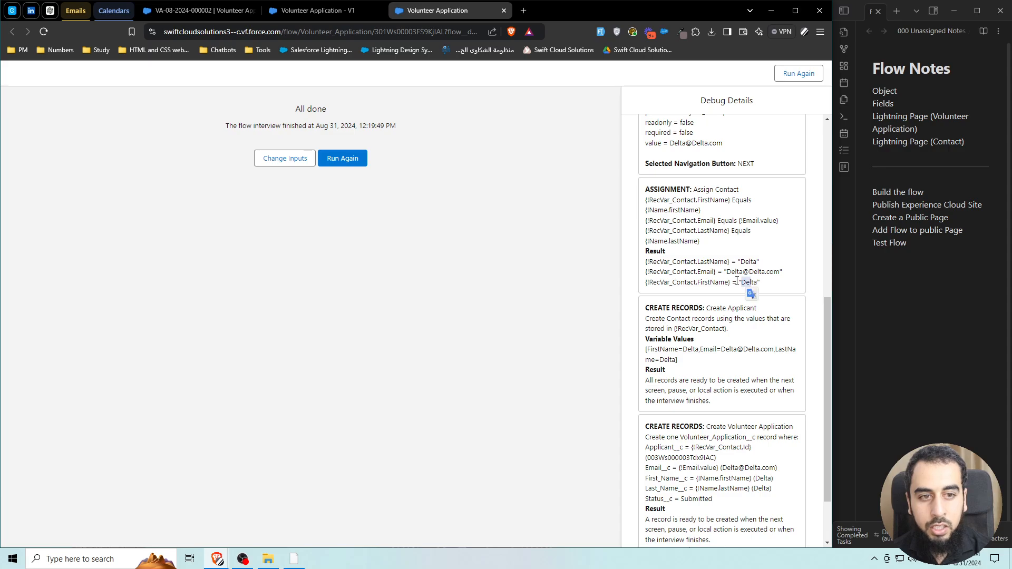
left_click(735, 280)
triple_click(666, 260)
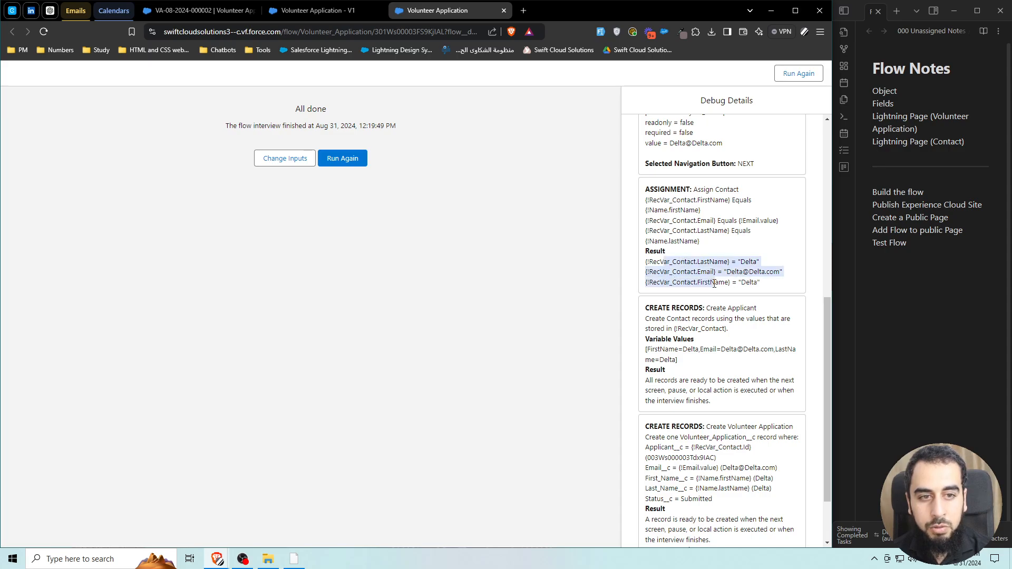
left_click(663, 260)
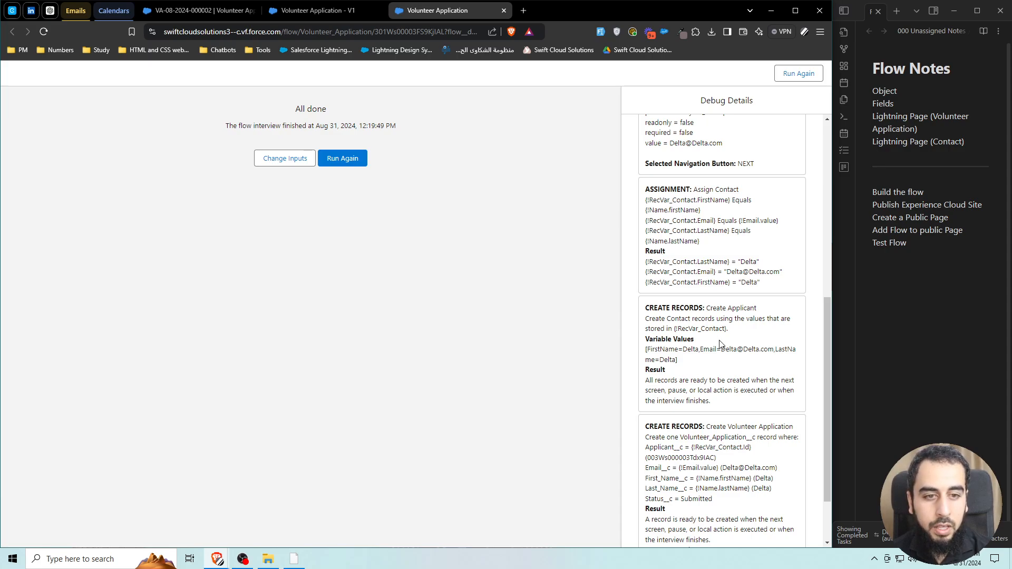
scroll(719, 343, "down", 1)
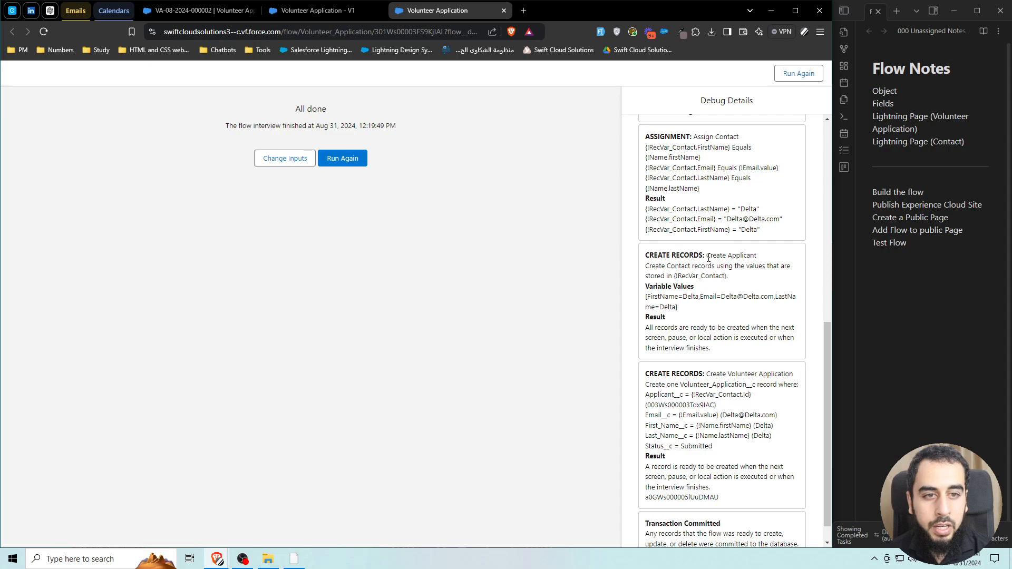
Check the Create Applicant result, All done message and new Contact Id, then close the debug tab.
left_click_drag(707, 256, 759, 258)
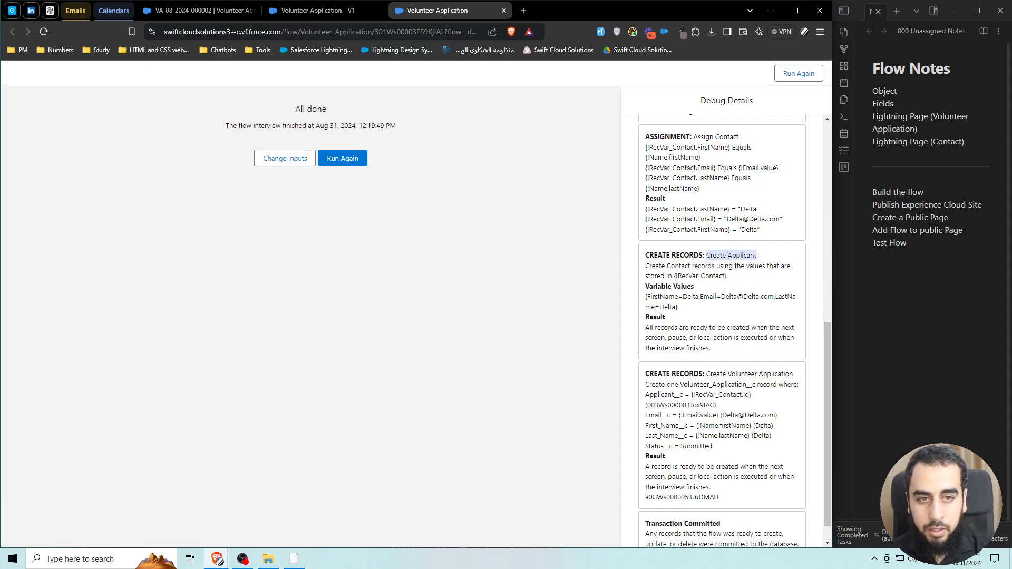
left_click_drag(644, 329, 736, 353)
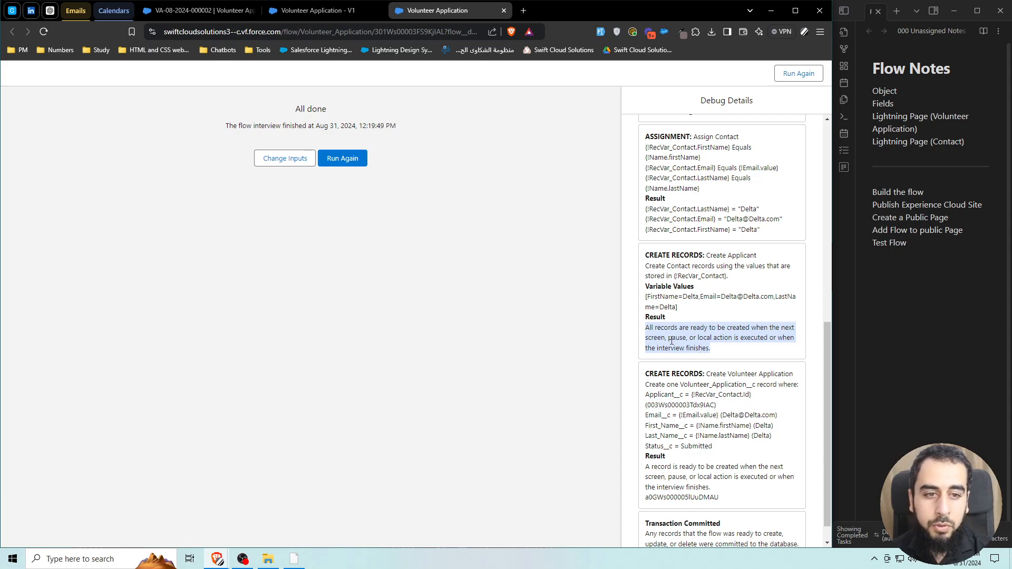
left_click_drag(646, 337, 662, 338)
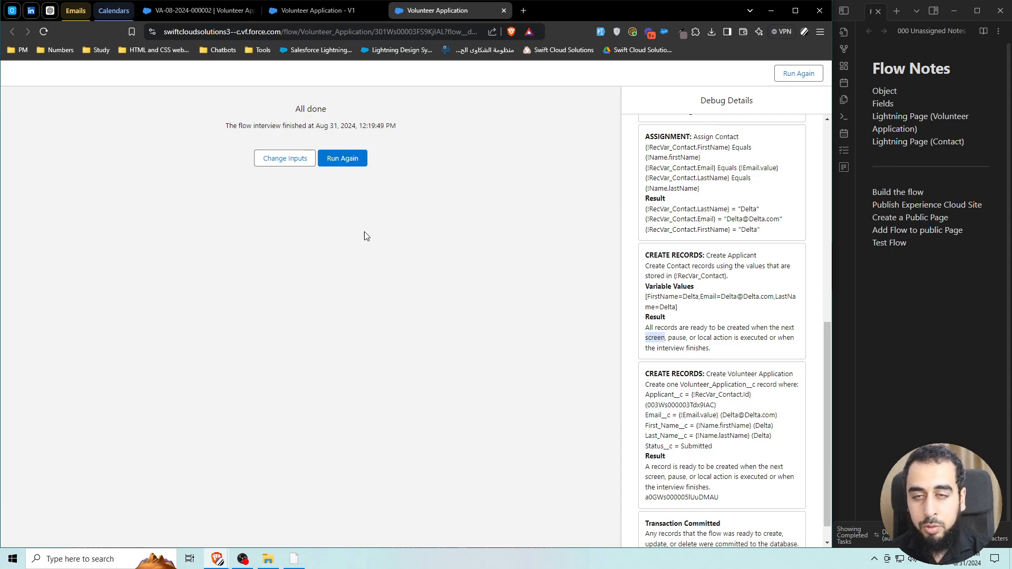
left_click_drag(291, 113, 392, 126)
left_click(294, 125)
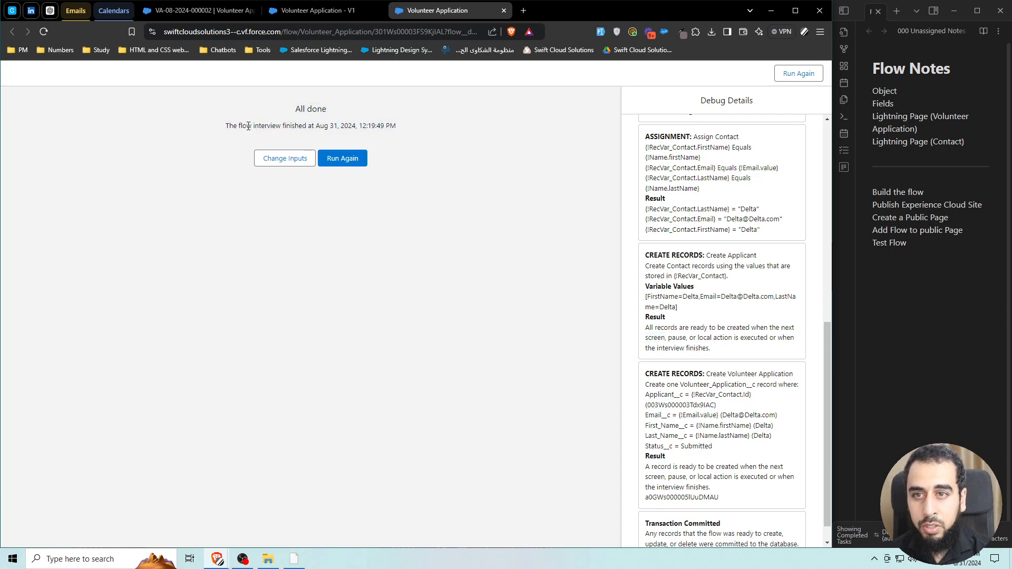
left_click_drag(247, 127, 303, 127)
left_click(700, 333)
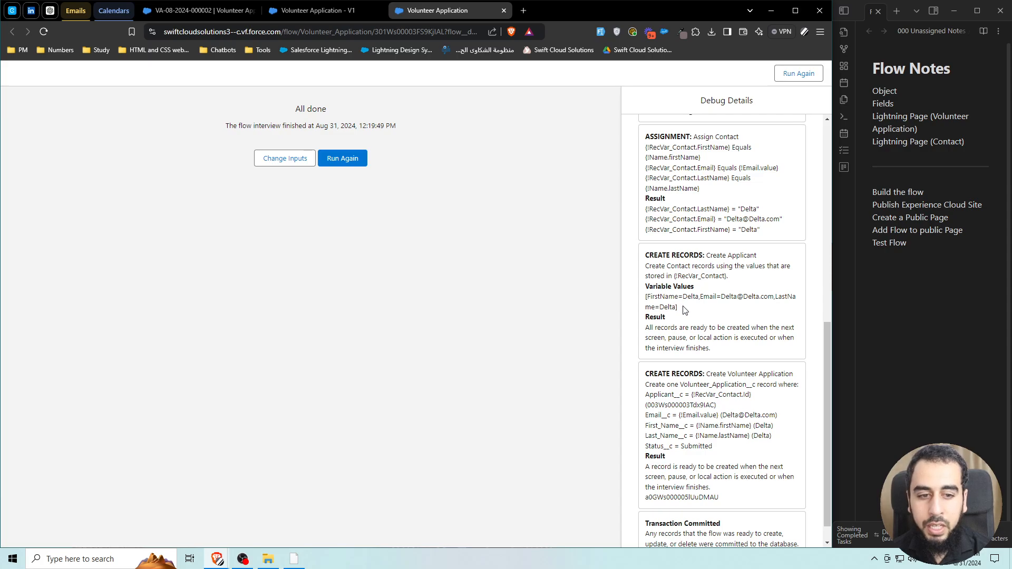
scroll(687, 314, "down", 1)
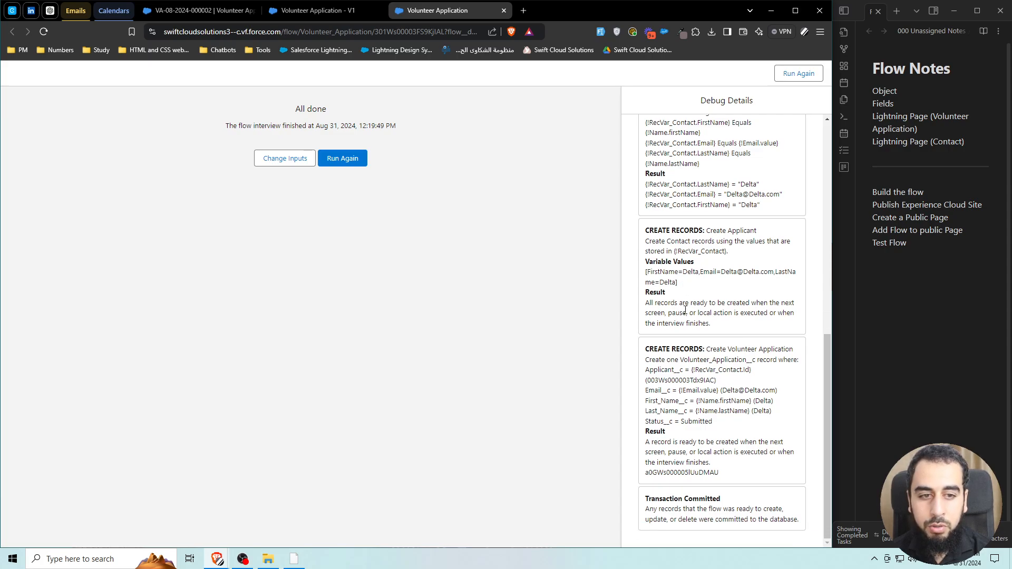
double_click(700, 380)
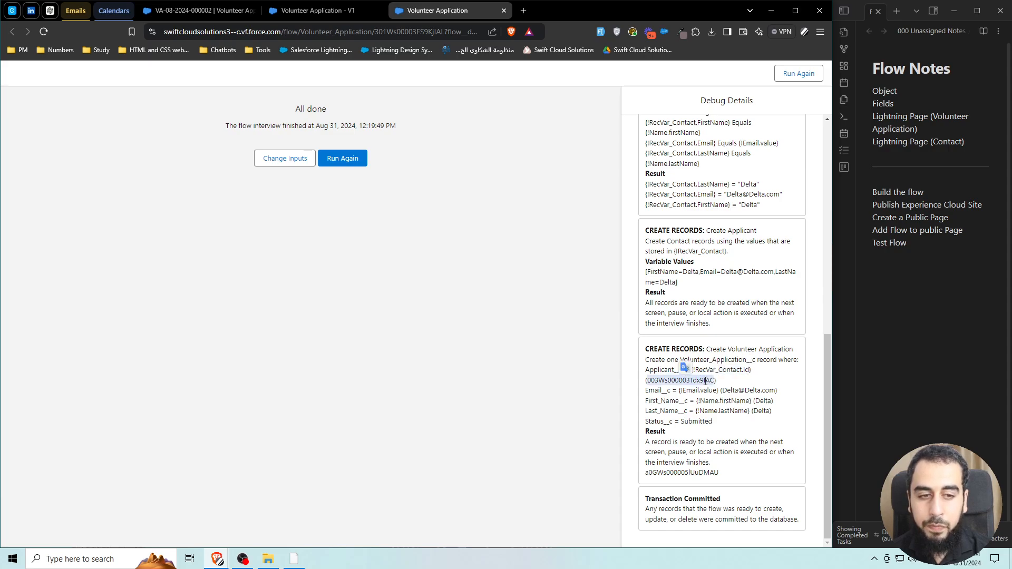
left_click(737, 419)
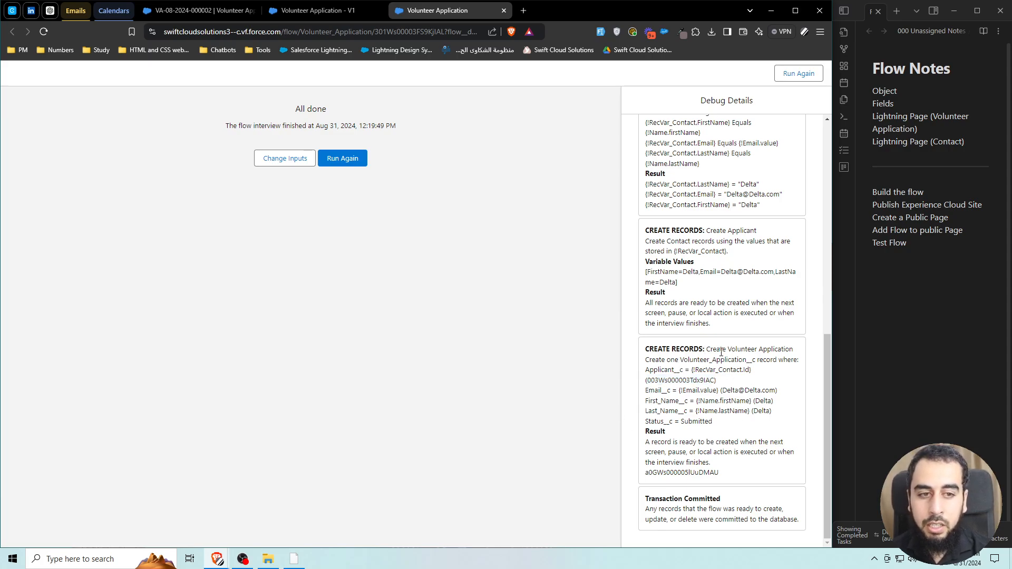
left_click(504, 11)
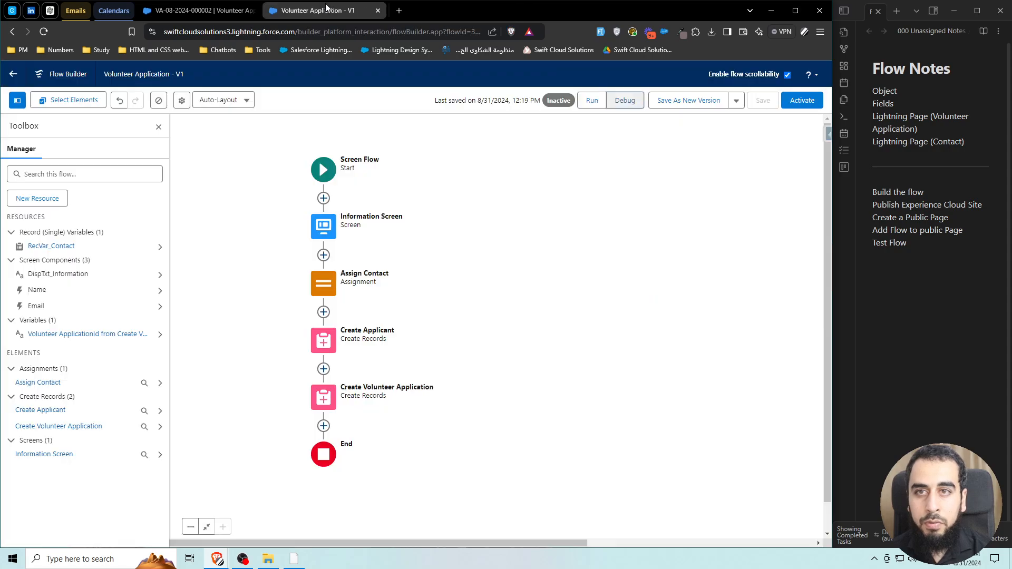
Add a Success Screen after Create Volunteer Application, hiding its header and Pause and Previous buttons.
left_click(801, 101)
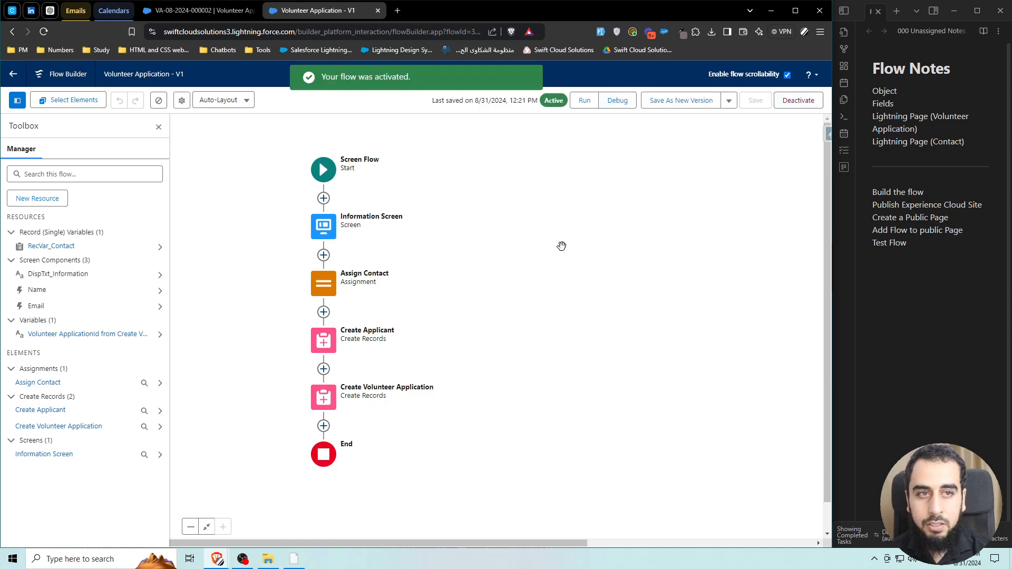
left_click(323, 426)
scroll(290, 485, "down", 2)
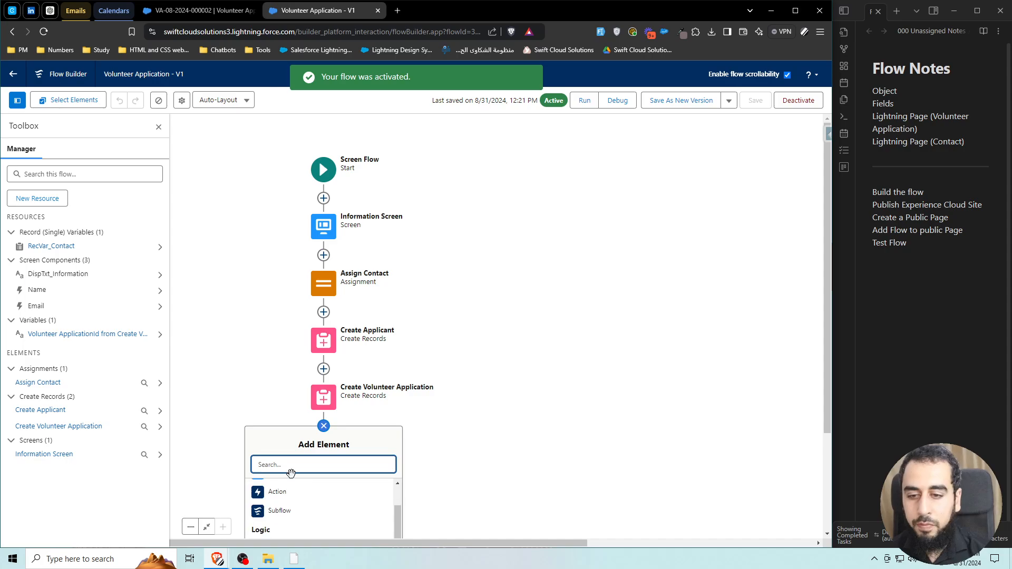
scroll(290, 500, "up", 2)
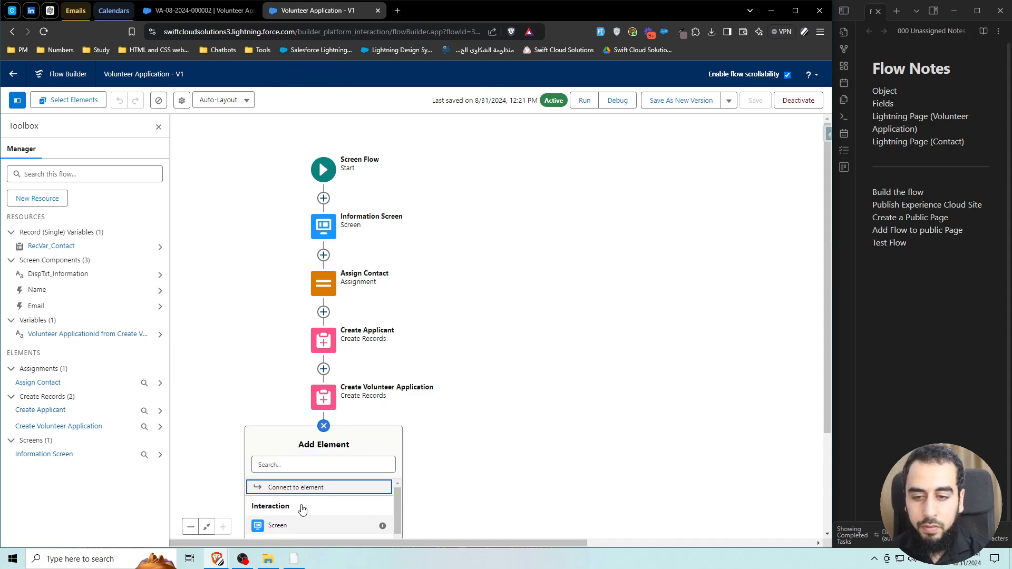
left_click(288, 523)
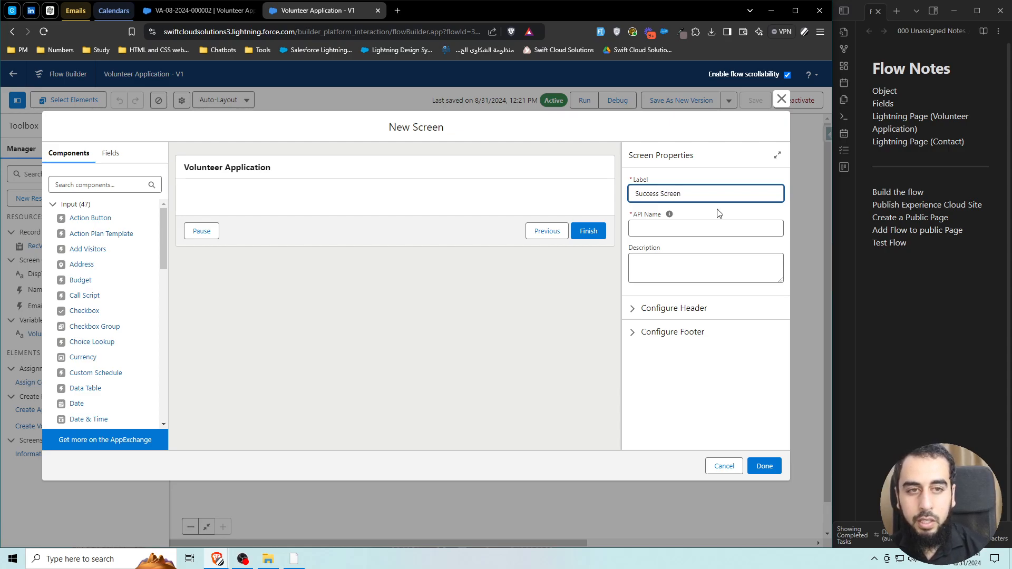
left_click(623, 293)
left_click(653, 332)
scroll(652, 407, "down", 2)
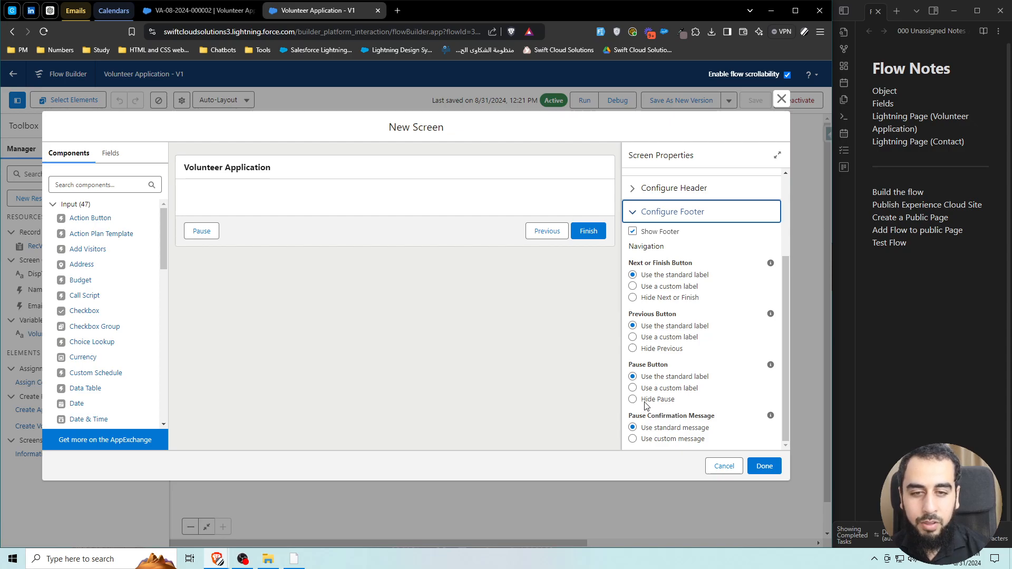
left_click(646, 401)
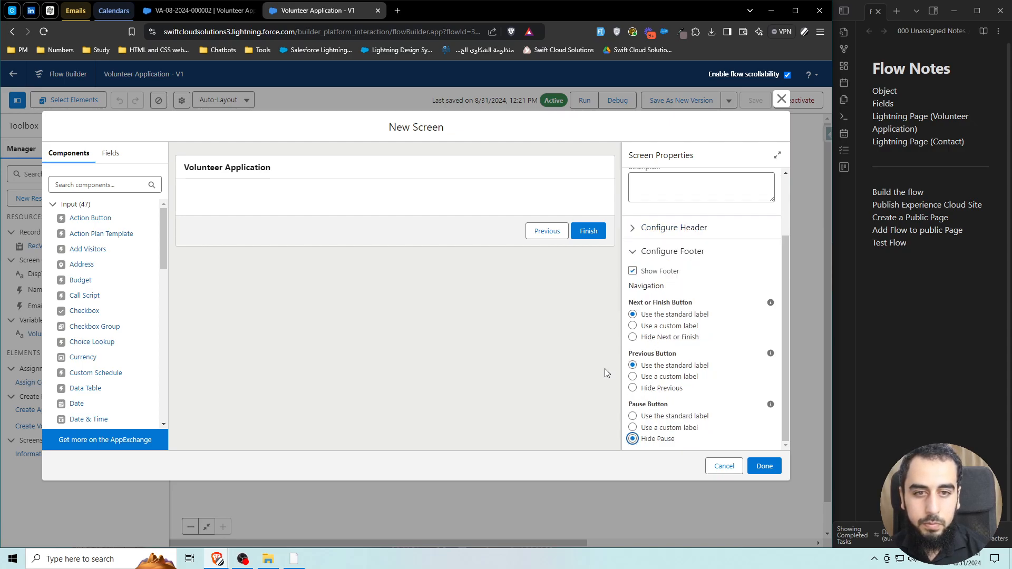
left_click(634, 388)
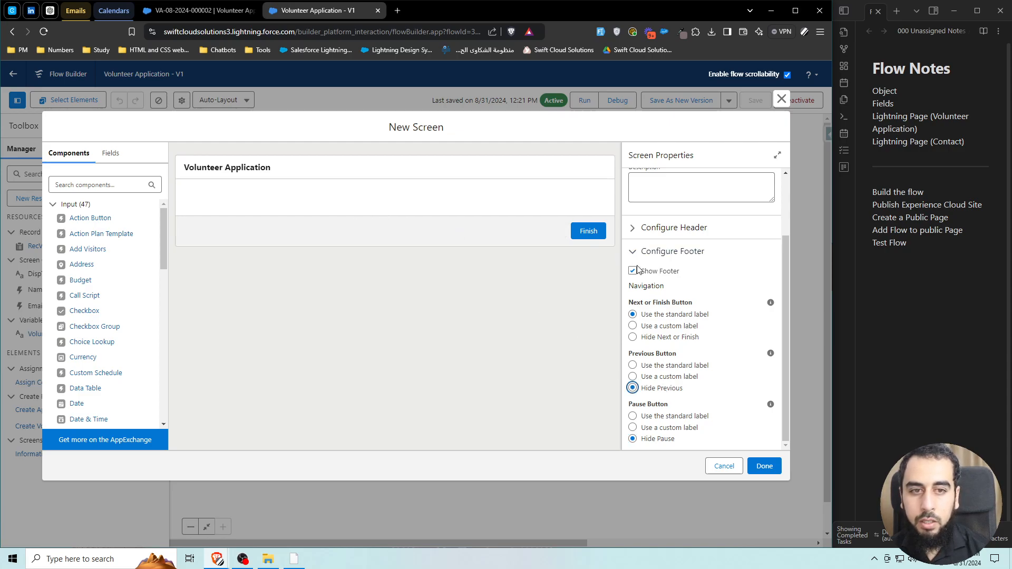
left_click(639, 228)
left_click(634, 245)
Add Display Text DispTxt_Success showing 'Success' at size 20, bold and centred.
left_click(105, 183)
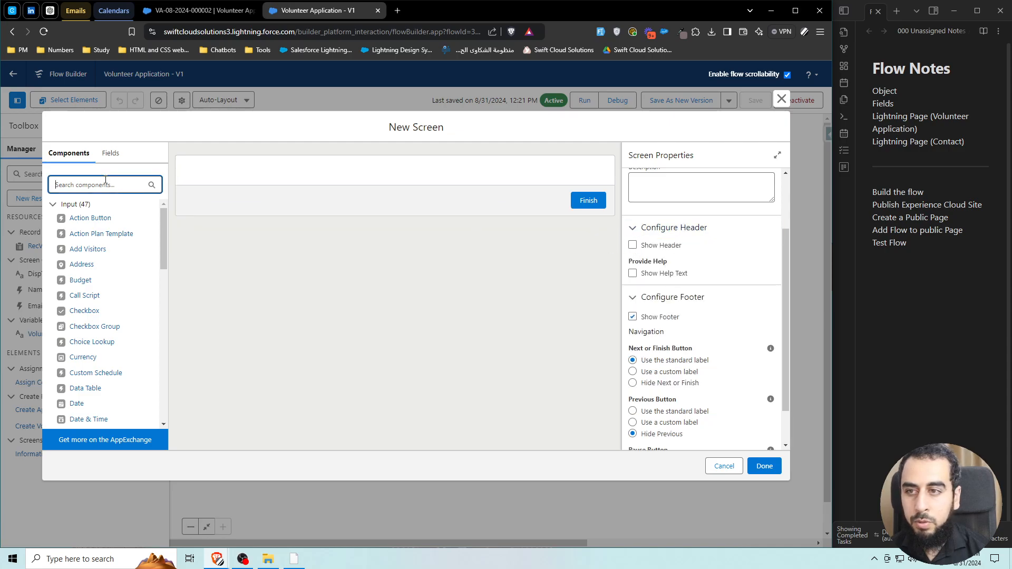
type("dis")
left_click(87, 218)
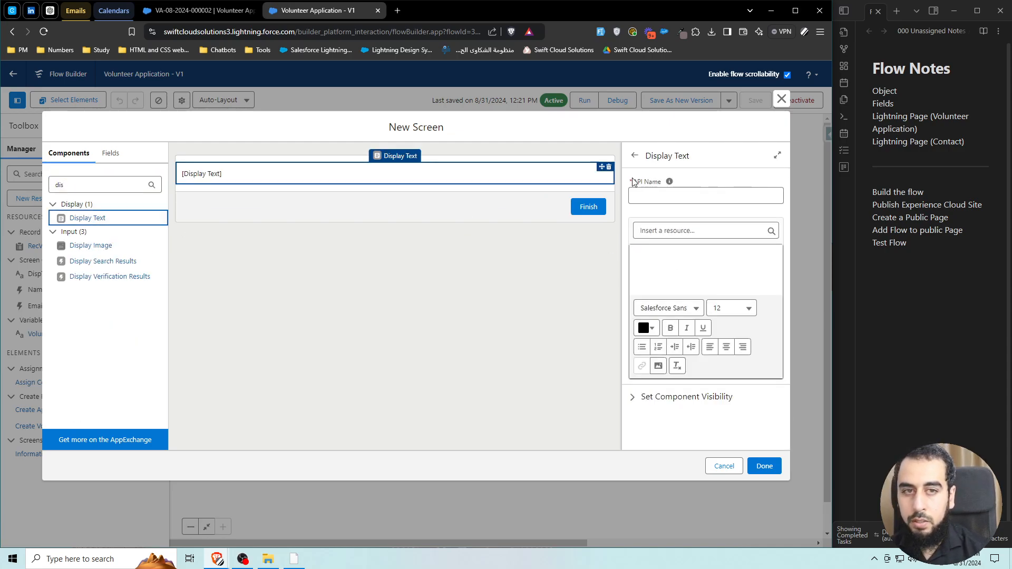
left_click(653, 194)
type("DispTxt")
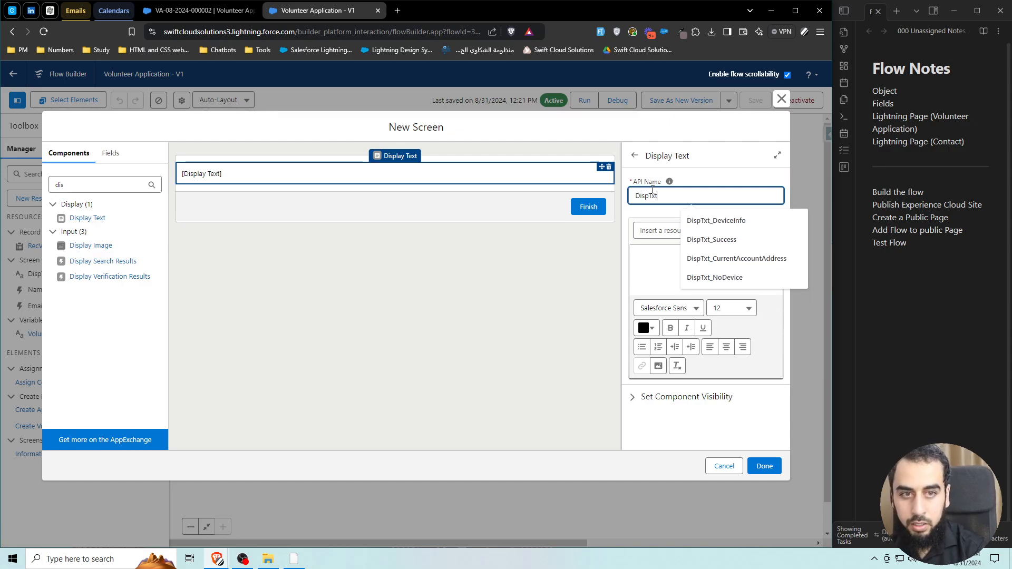
type("_Success")
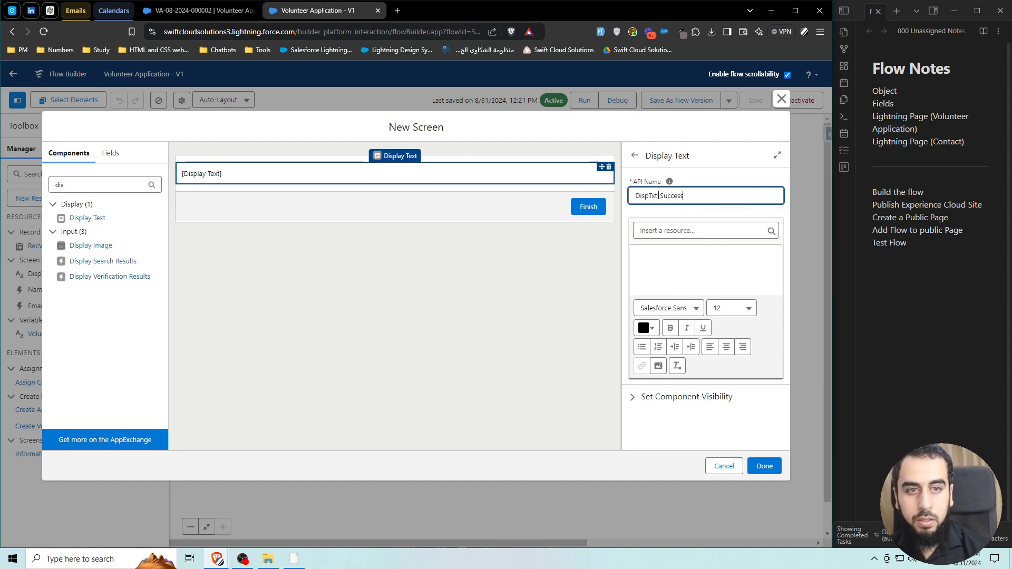
left_click_drag(660, 195, 683, 198)
key("ctrl+c")
left_click(684, 277)
key("ctrl+v")
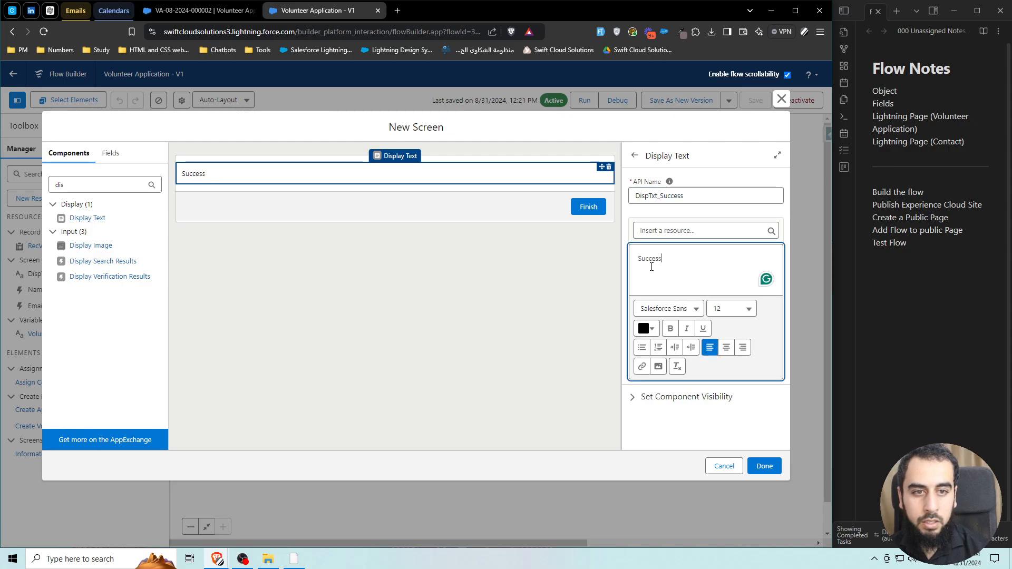
key("ctrl+a")
left_click(738, 309)
left_click(694, 483)
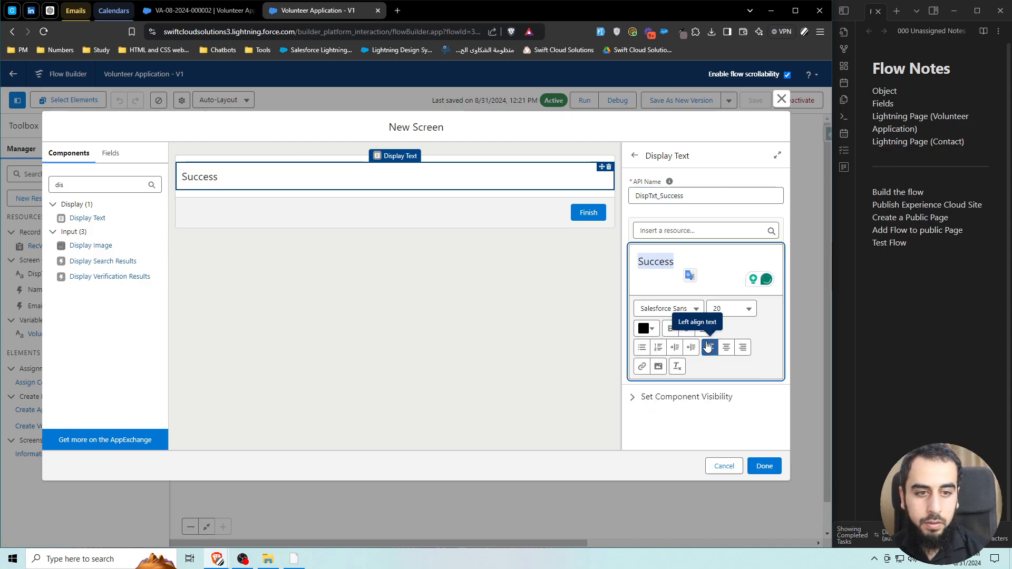
left_click(671, 329)
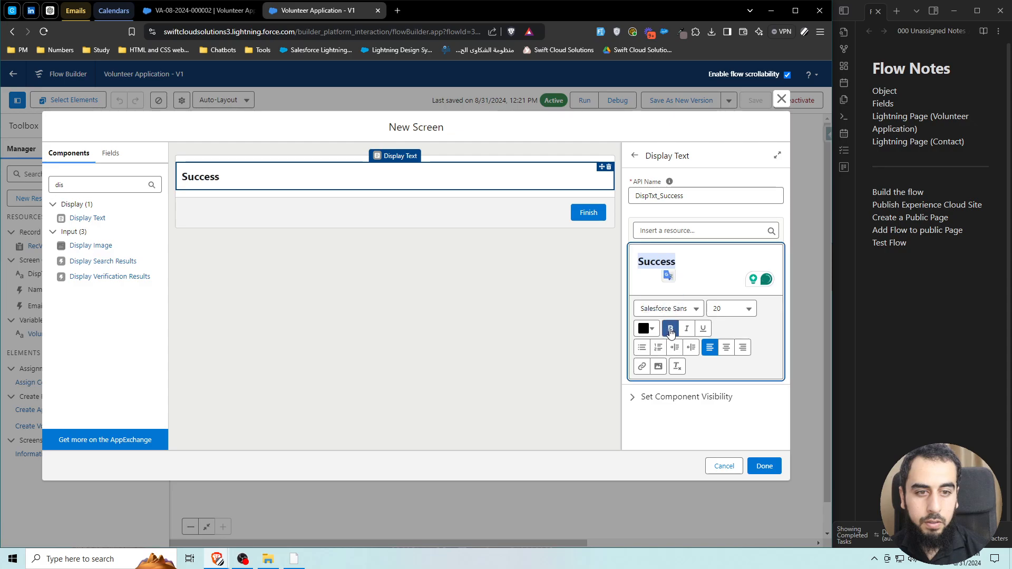
left_click(726, 347)
Finish the success screen and begin saving the flow as a new version.
left_click(520, 350)
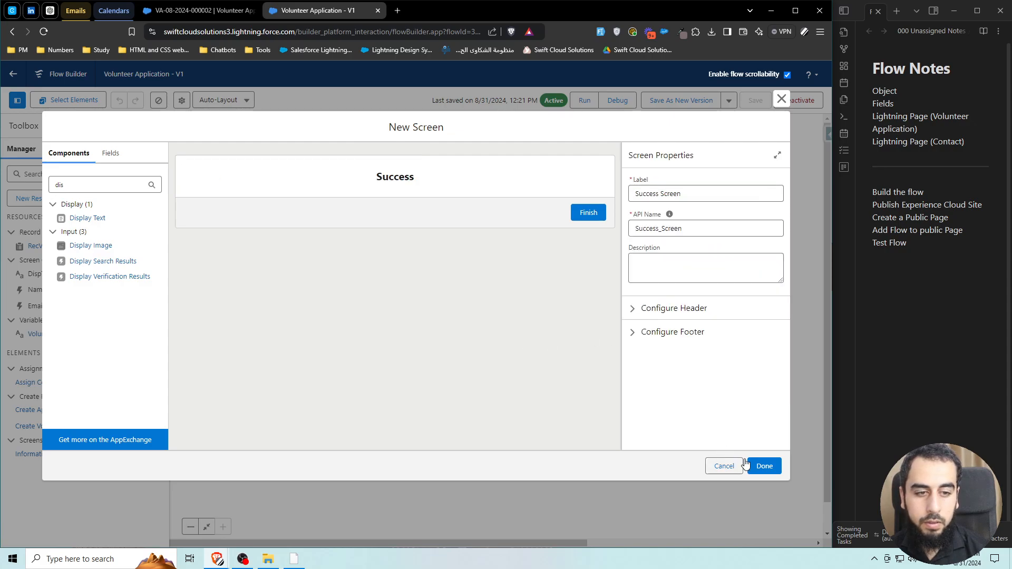
left_click(764, 466)
left_click(681, 100)
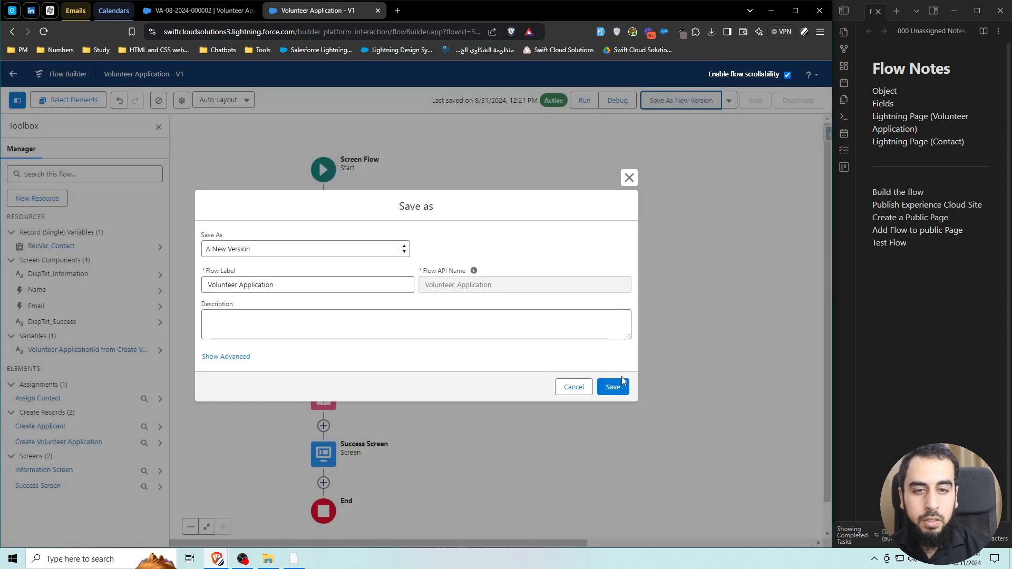
Save and activate the flow as version 2, then open Setup in a new tab.
left_click(611, 384)
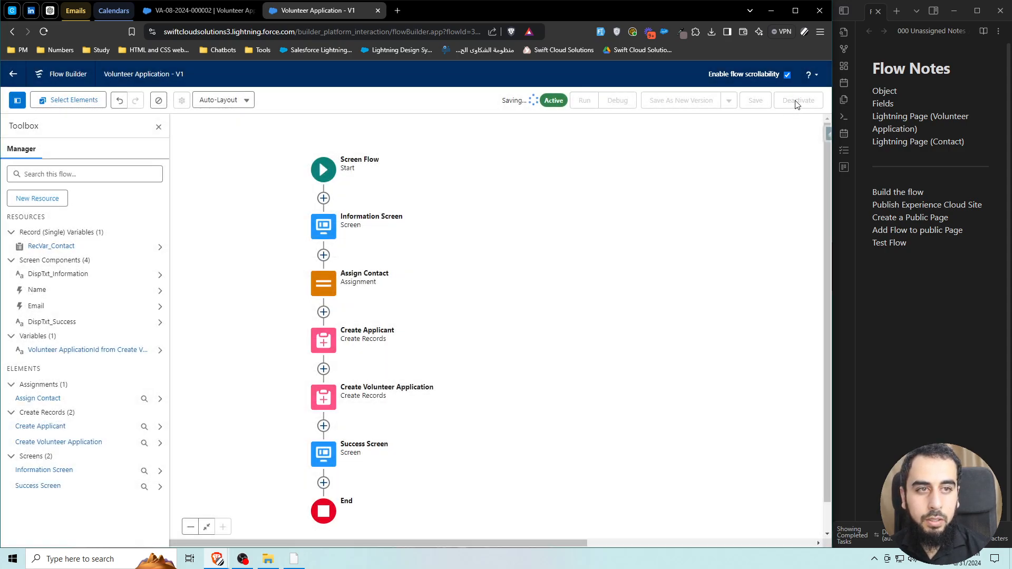
left_click(801, 102)
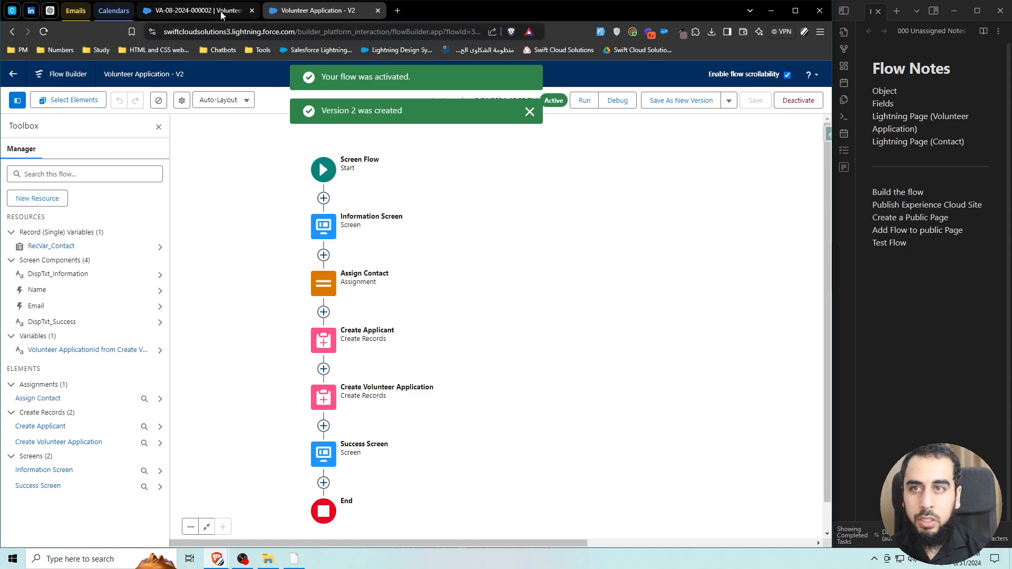
left_click(184, 10)
left_click(773, 74)
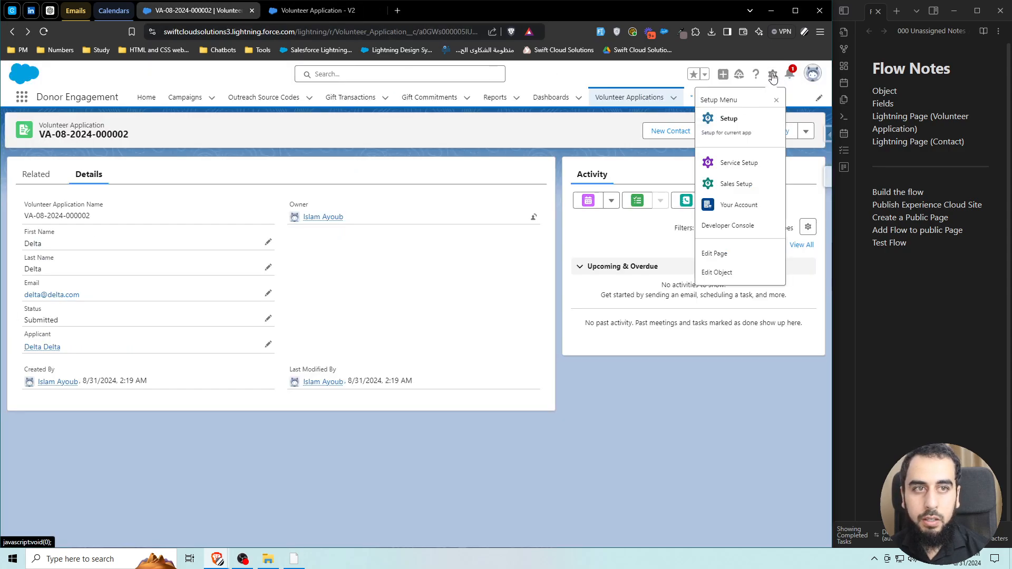
left_click(716, 122)
Find All Sites via Quick Find 'digi' and open Grant Seeker in Builder.
left_click(904, 217)
triple_click(881, 192)
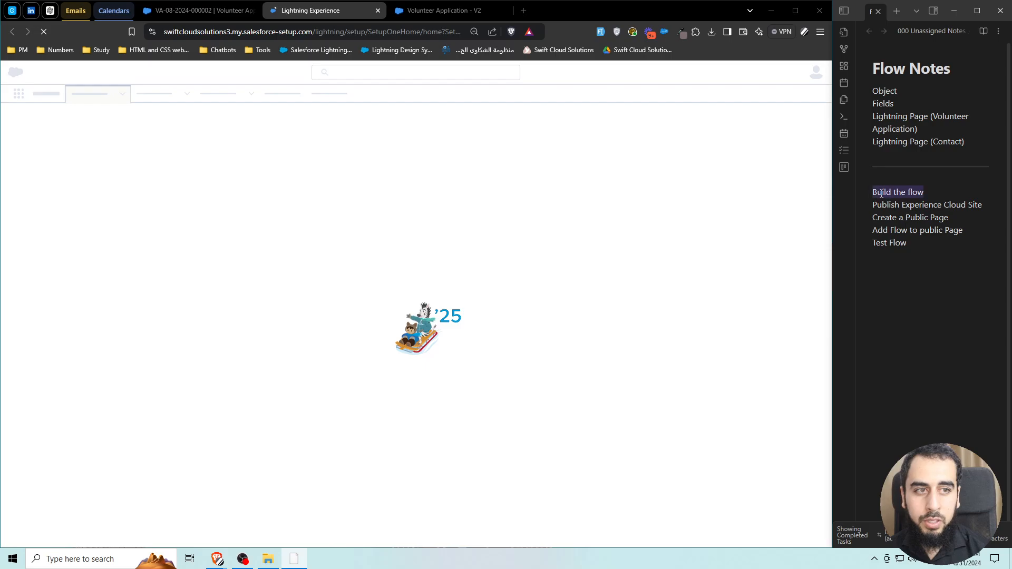
left_click(910, 204)
left_click_drag(888, 206, 957, 206)
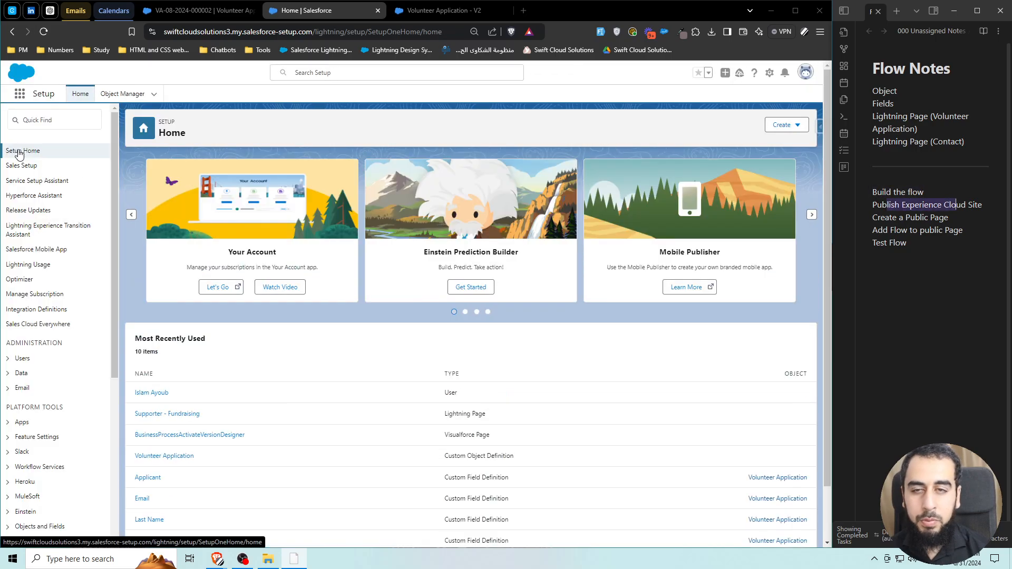
left_click(64, 119)
type("digi")
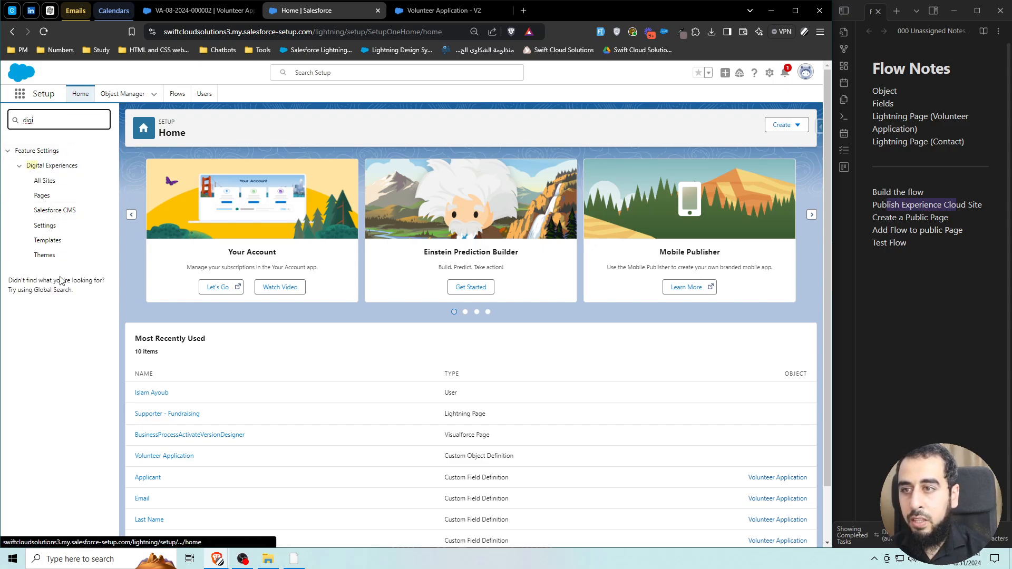
left_click(46, 182)
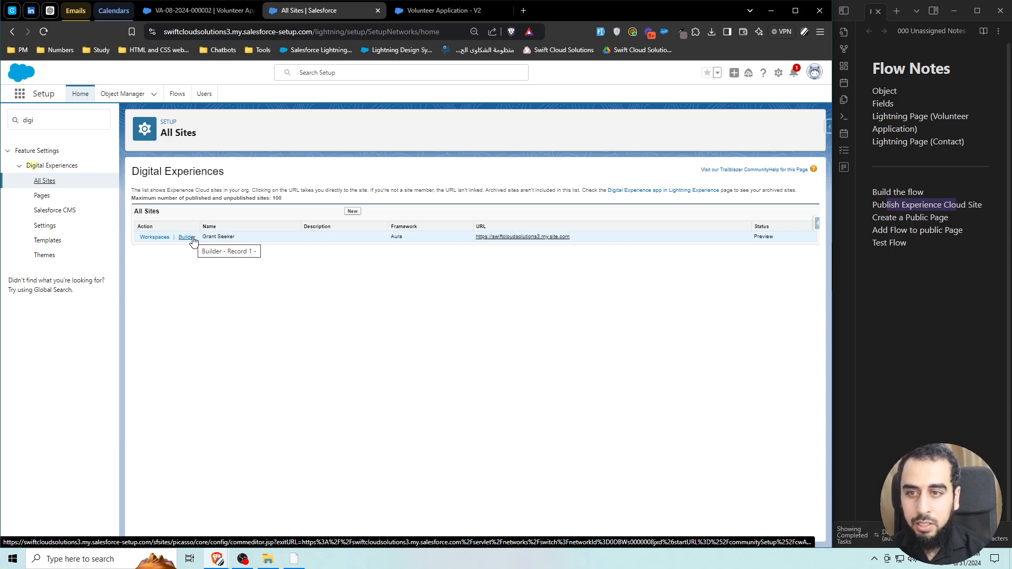
left_click(187, 237)
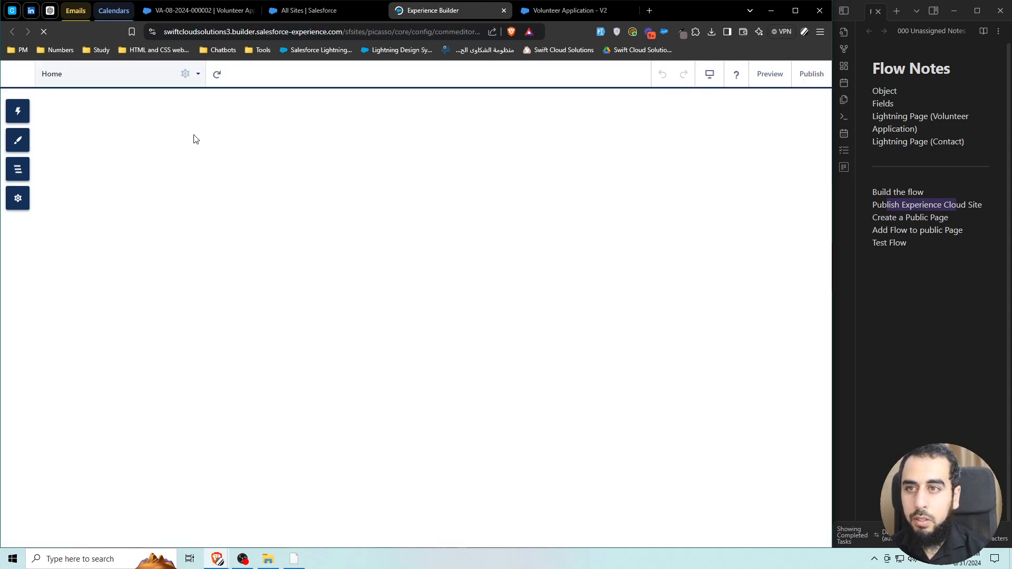
Create a standard flexible-layout page named Volunteer Application.
left_click(120, 79)
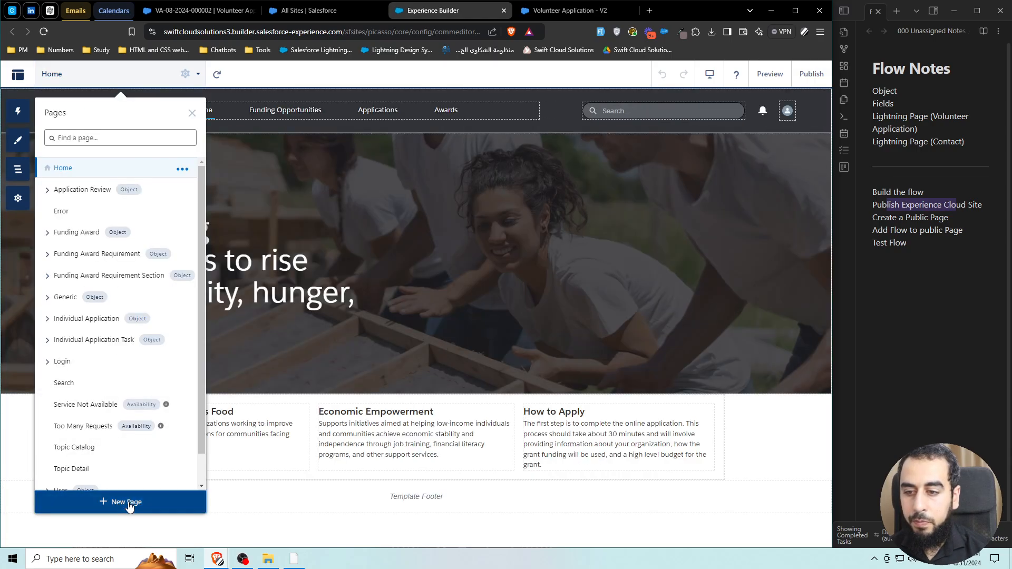
left_click(126, 501)
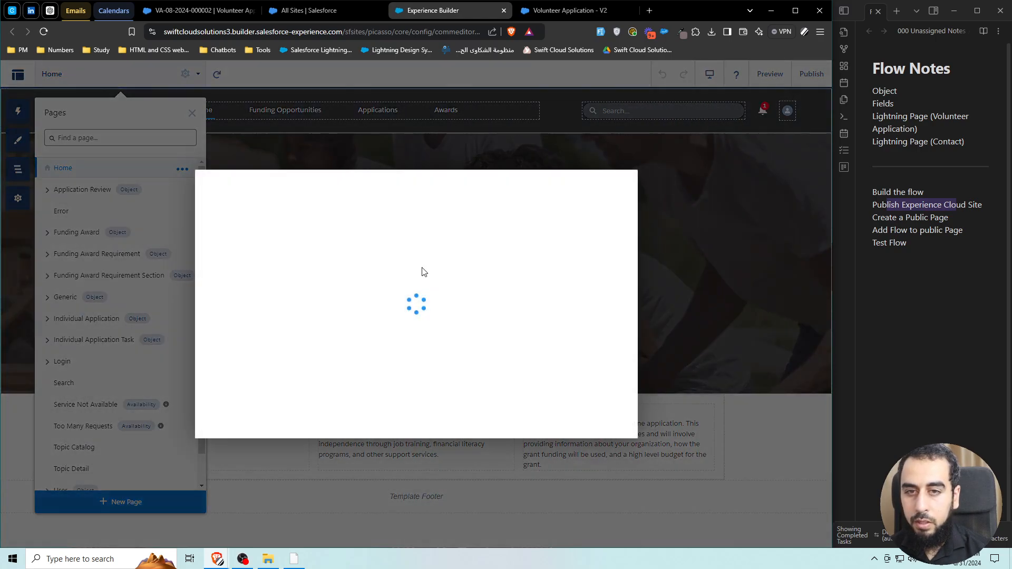
left_click(297, 277)
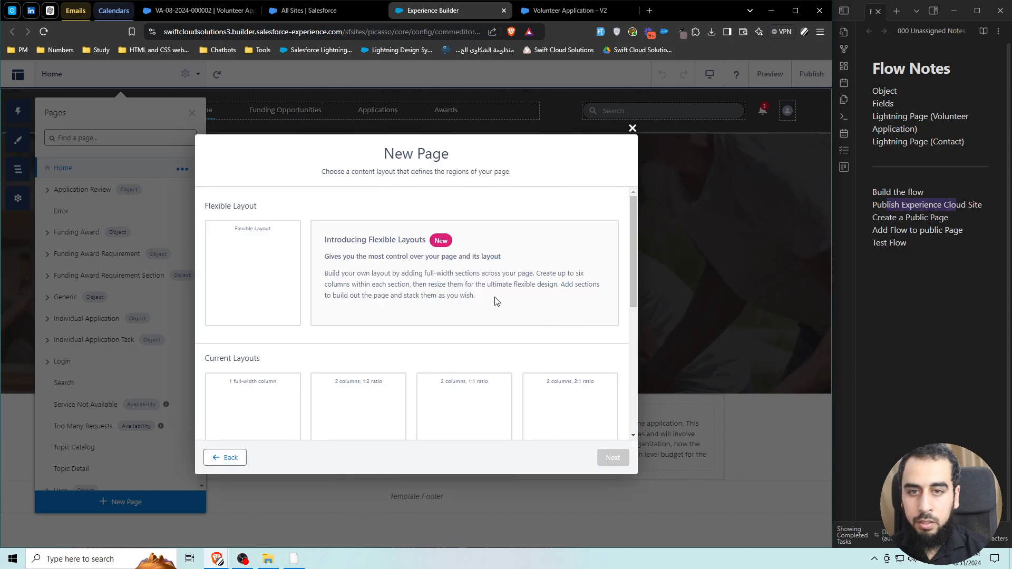
left_click(495, 301)
left_click(612, 458)
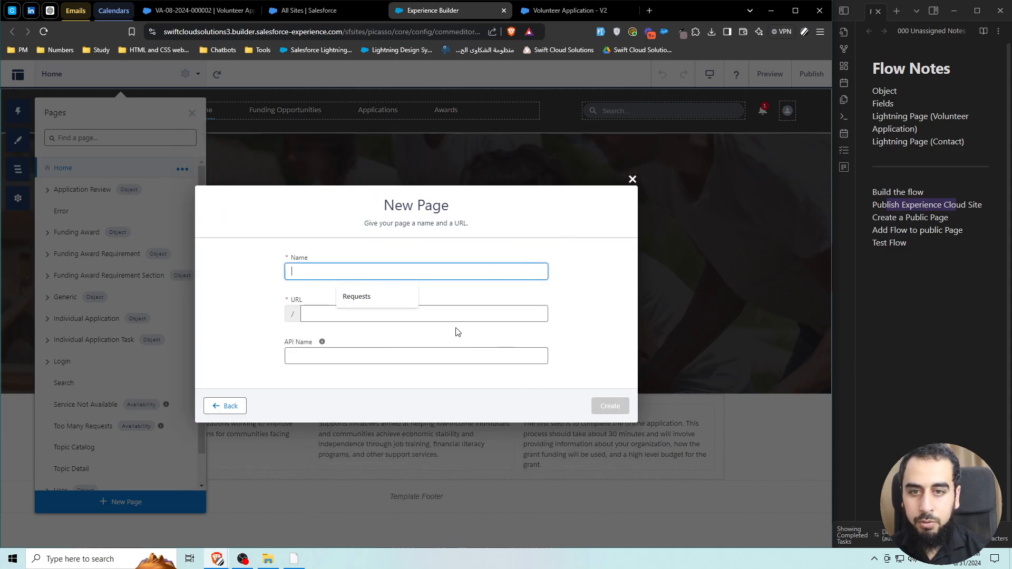
type("Volunteer Application")
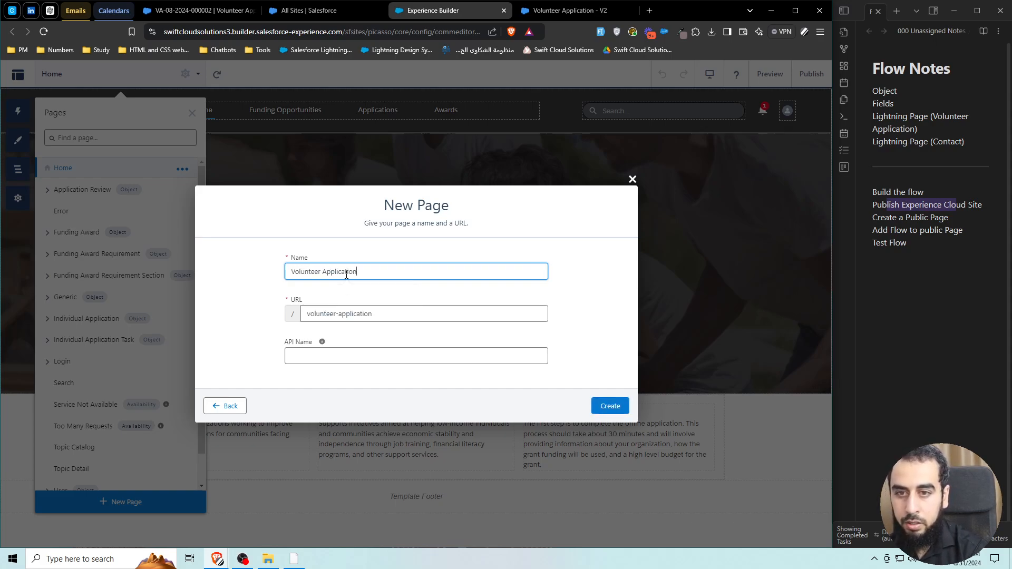
left_click(608, 405)
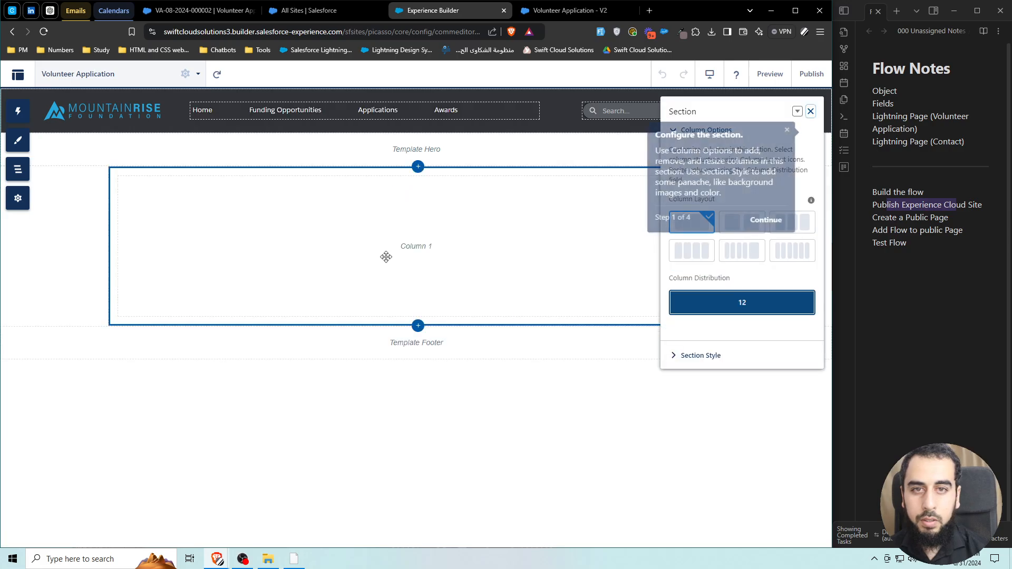
Set the page access to Public and search the components for 'flow'.
left_click(185, 74)
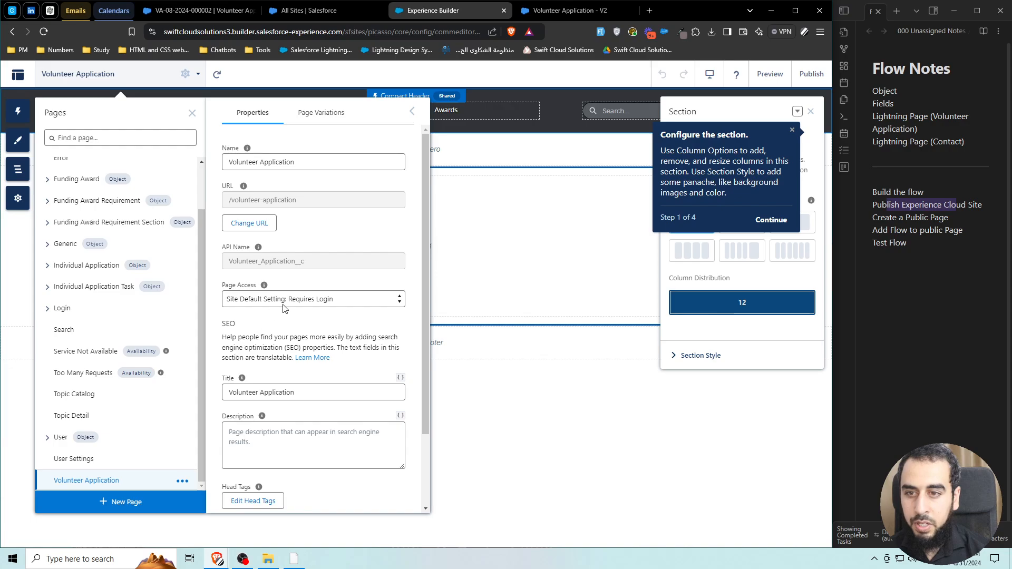
left_click(327, 301)
left_click(260, 328)
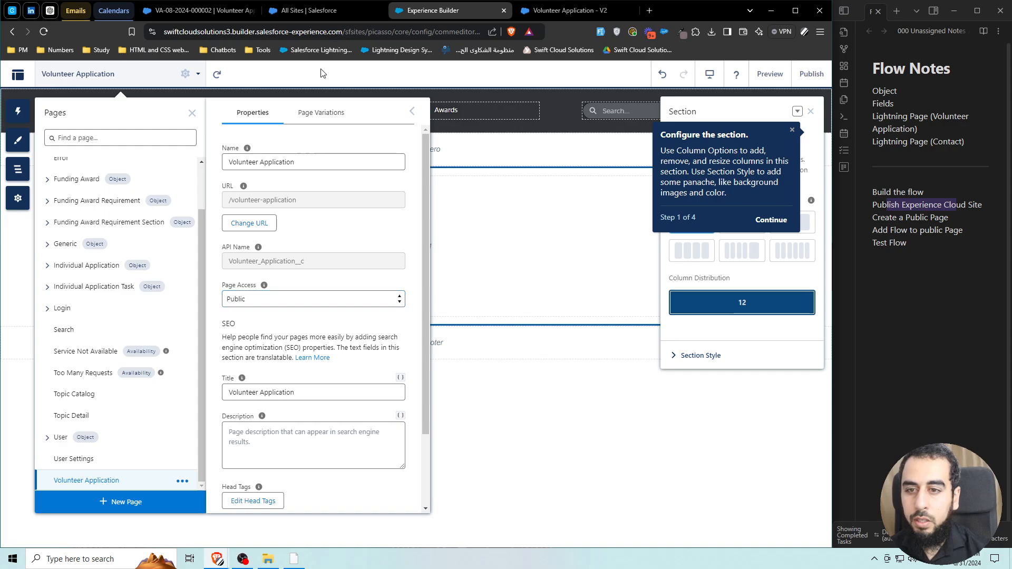
left_click(123, 79)
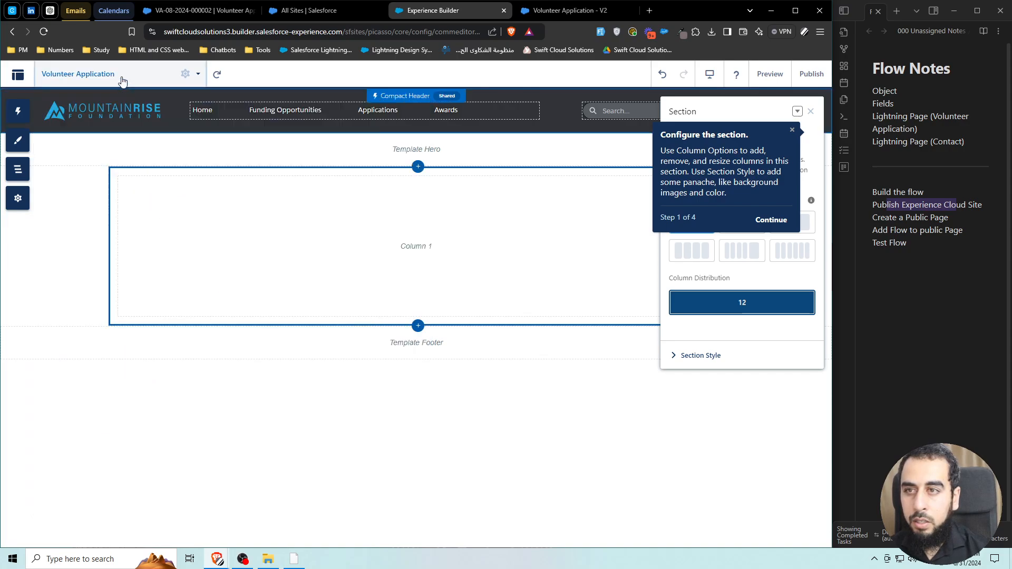
left_click(17, 111)
type("flow")
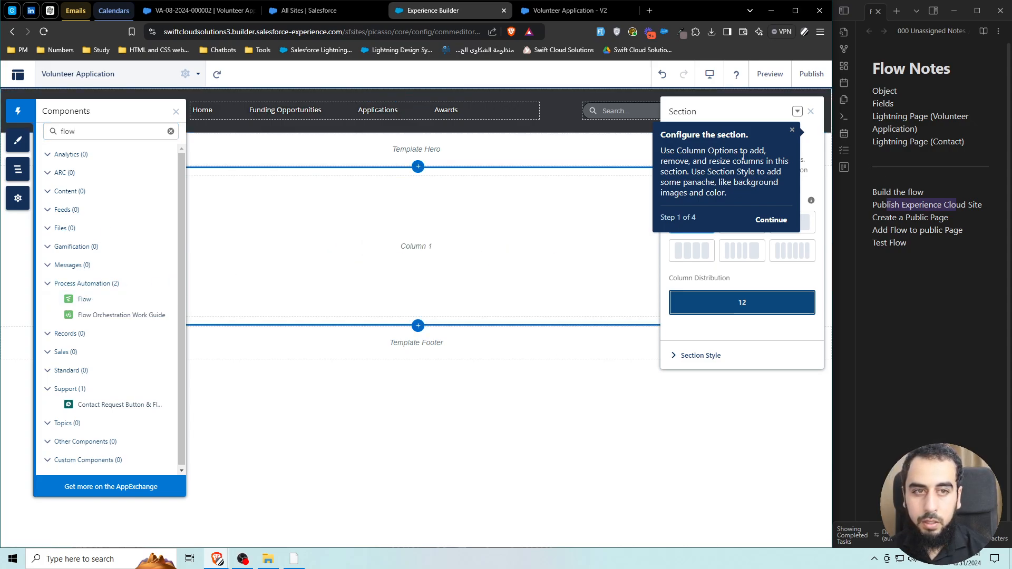
Place a Flow component on the page running the Volunteer Application flow.
left_click(811, 112)
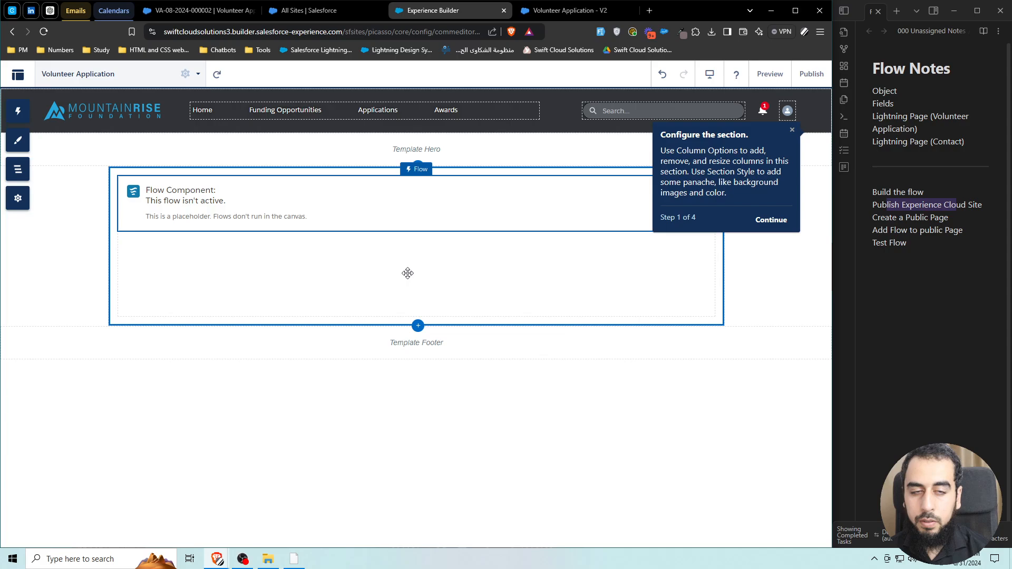
left_click(793, 131)
left_click(420, 202)
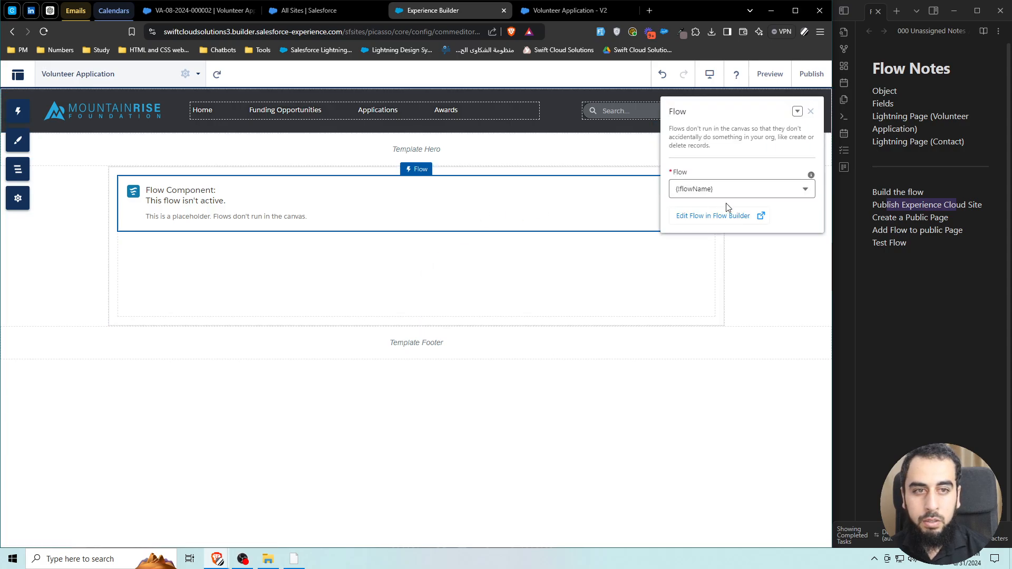
left_click(734, 190)
key("ctrl+a")
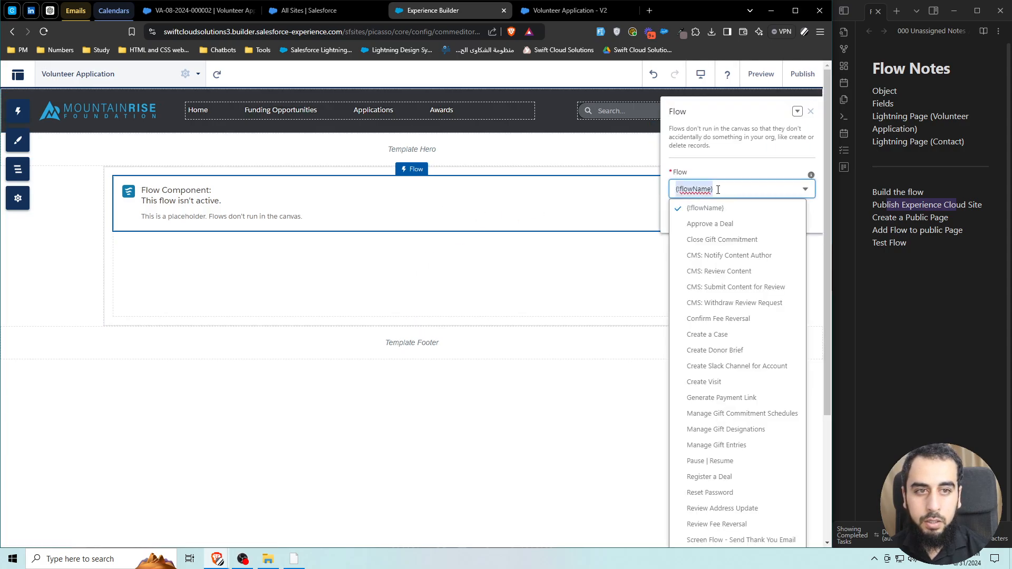
type("vol")
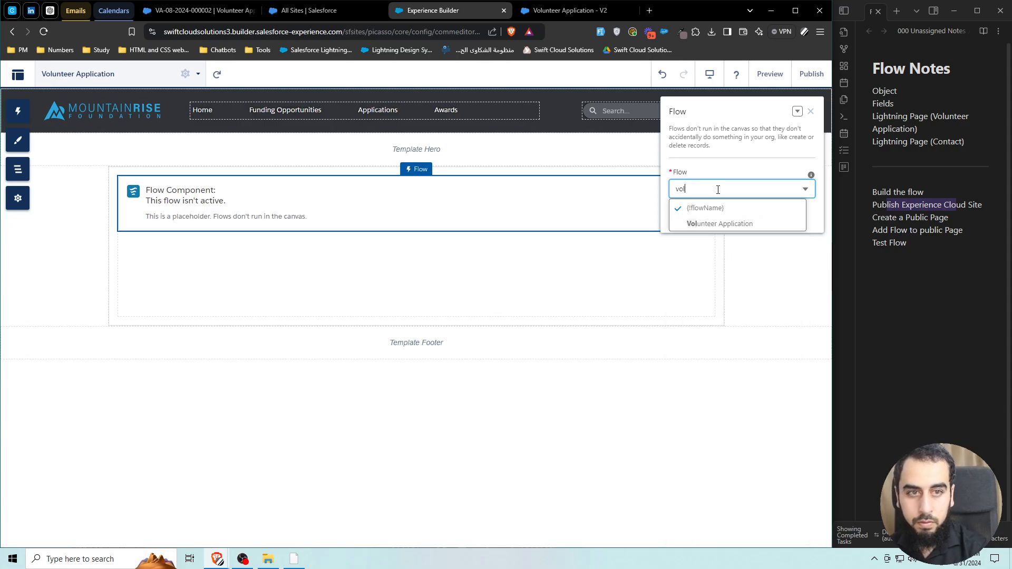
left_click(730, 224)
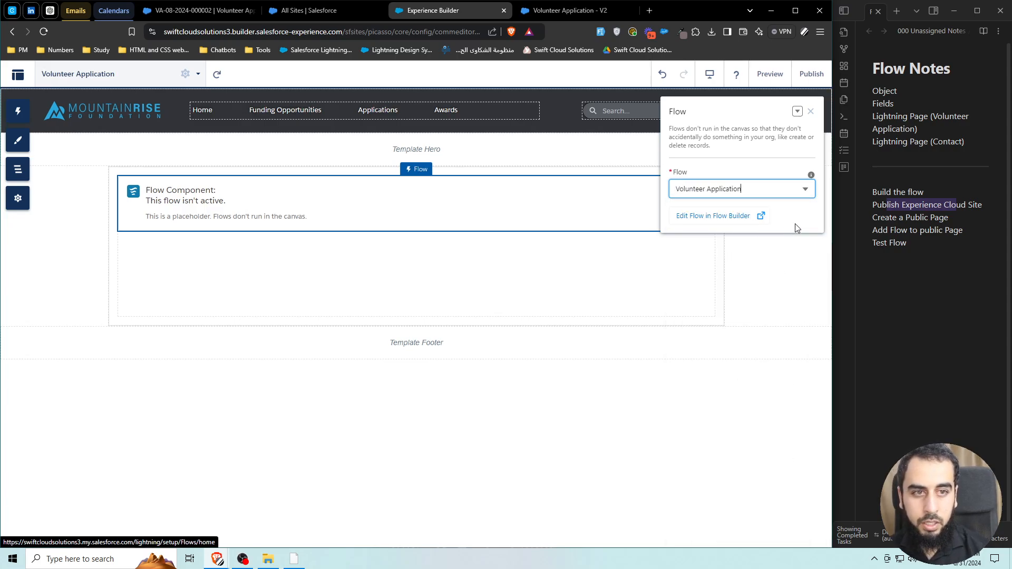
Close the flow settings and publish the site.
left_click(788, 268)
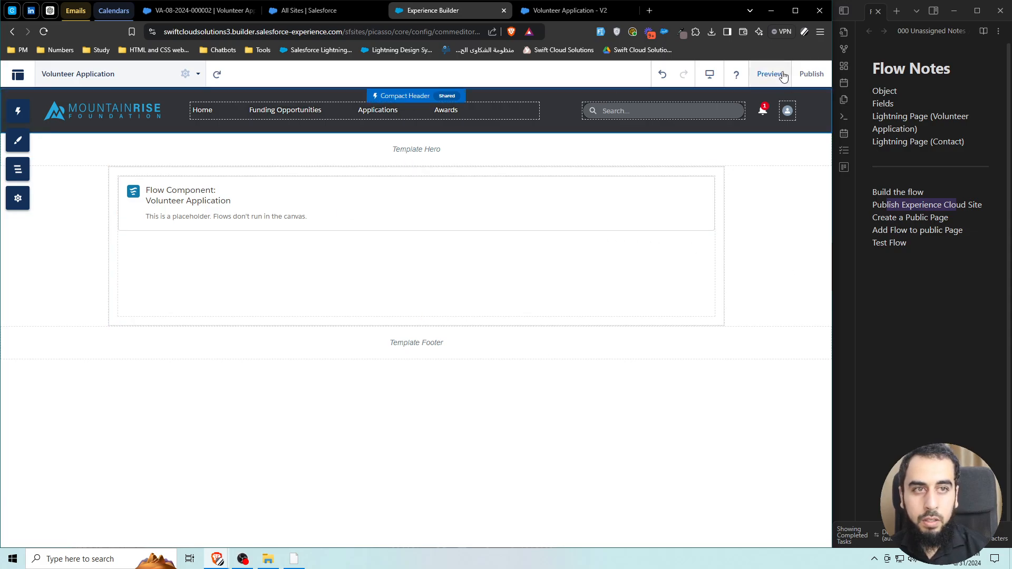
left_click(812, 75)
left_click(564, 388)
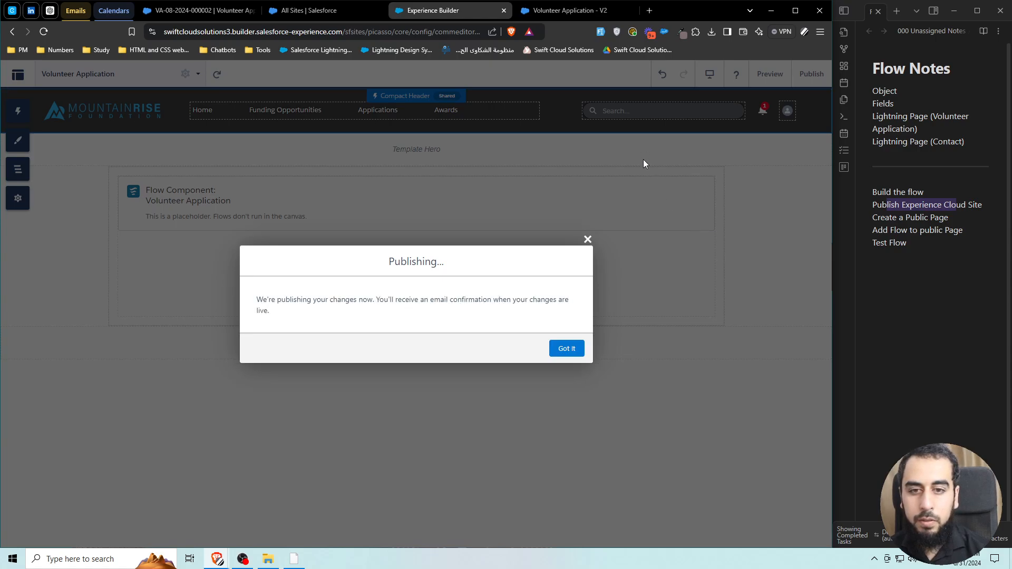
Preview the Volunteer Application page as an Authenticated User, then close the preview tab.
left_click(566, 348)
left_click(768, 74)
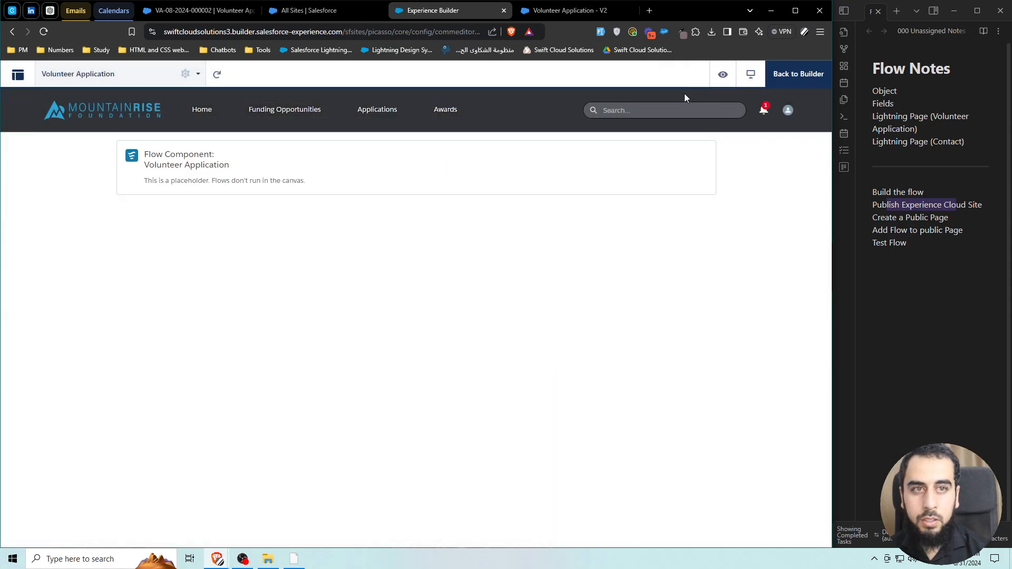
left_click(719, 76)
left_click(740, 120)
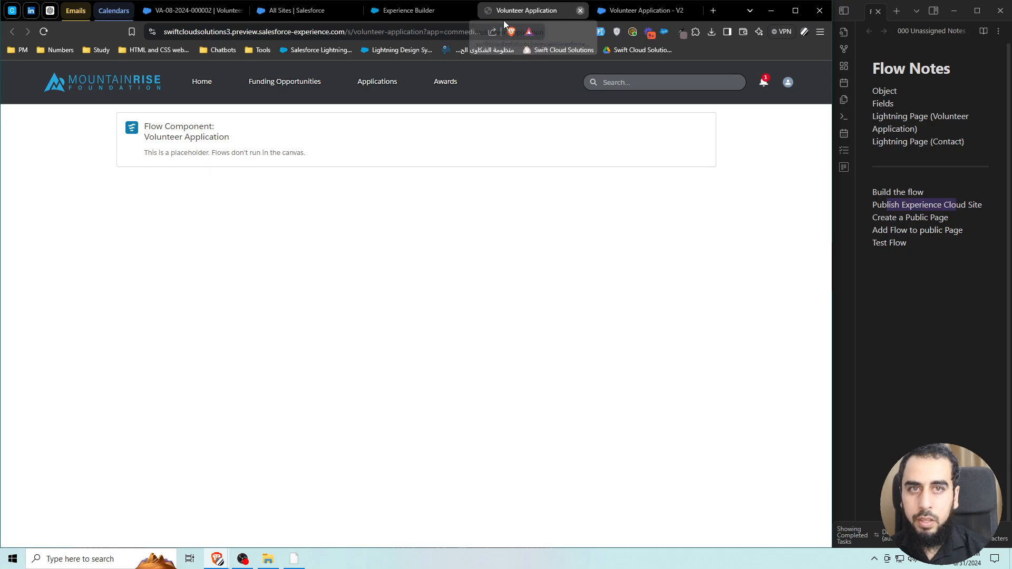
left_click(580, 11)
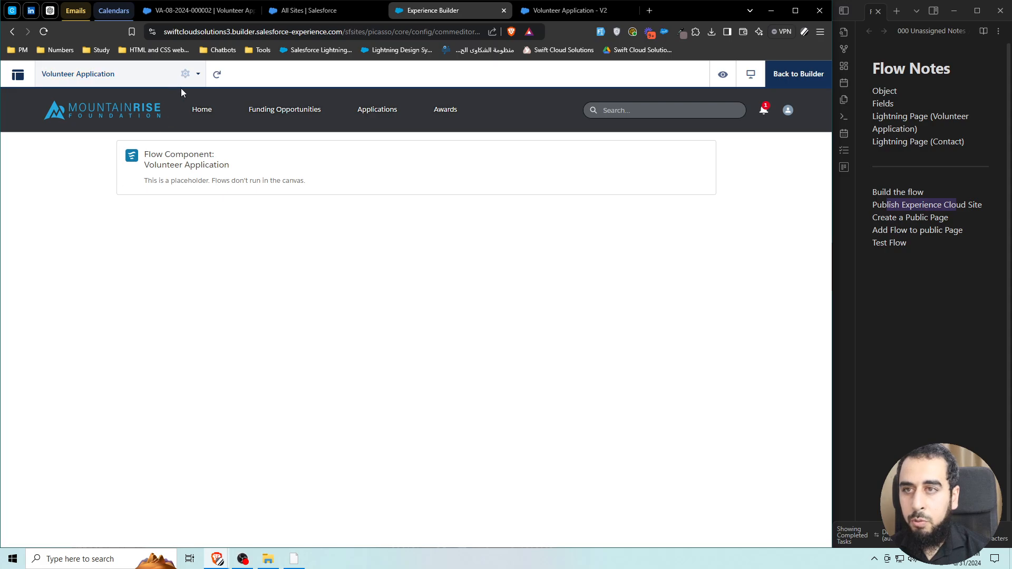
Copy the site's public URL from the All Sites list.
left_click(311, 11)
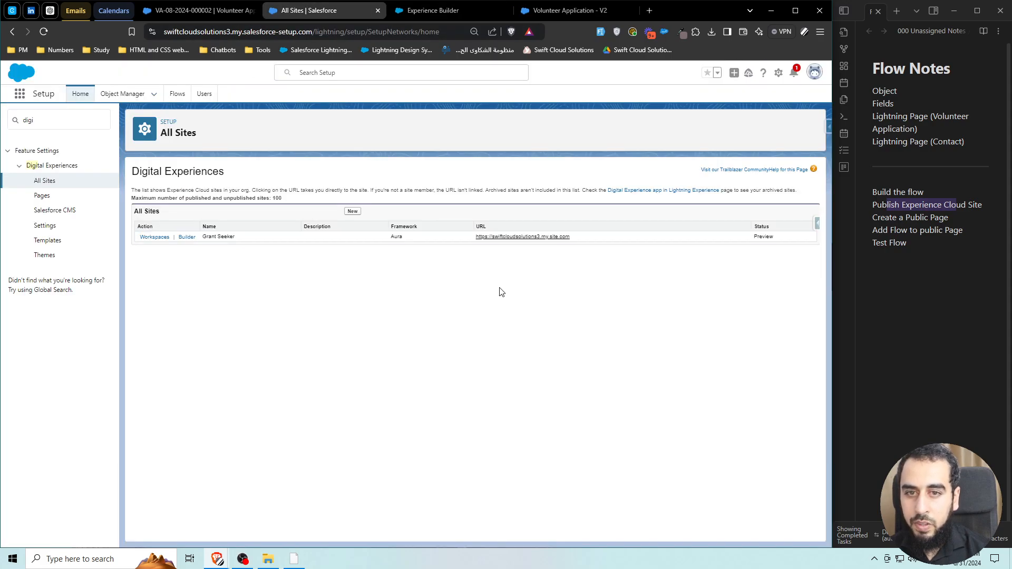
right_click(218, 558)
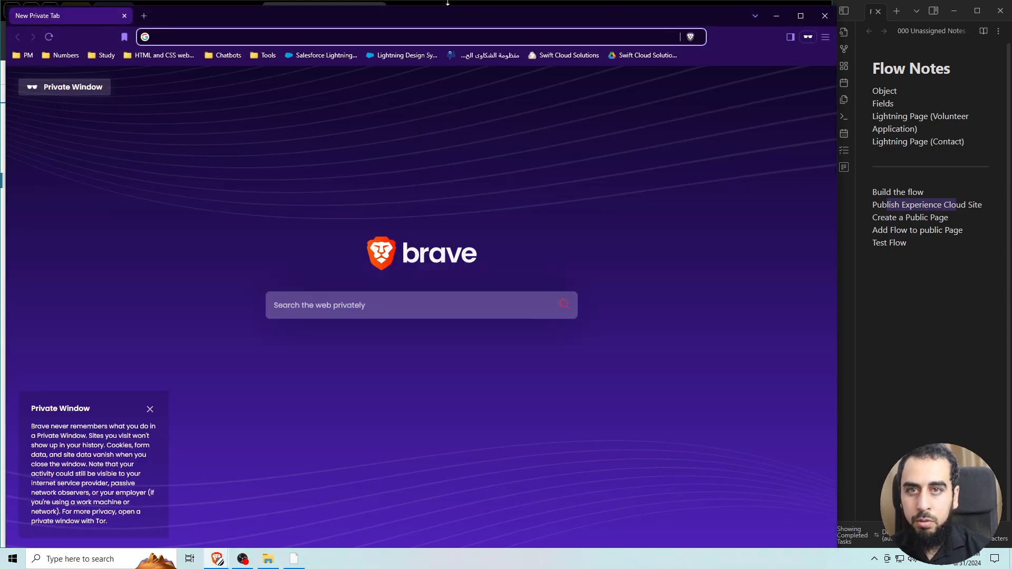
left_click_drag(447, 3, 1011, 264)
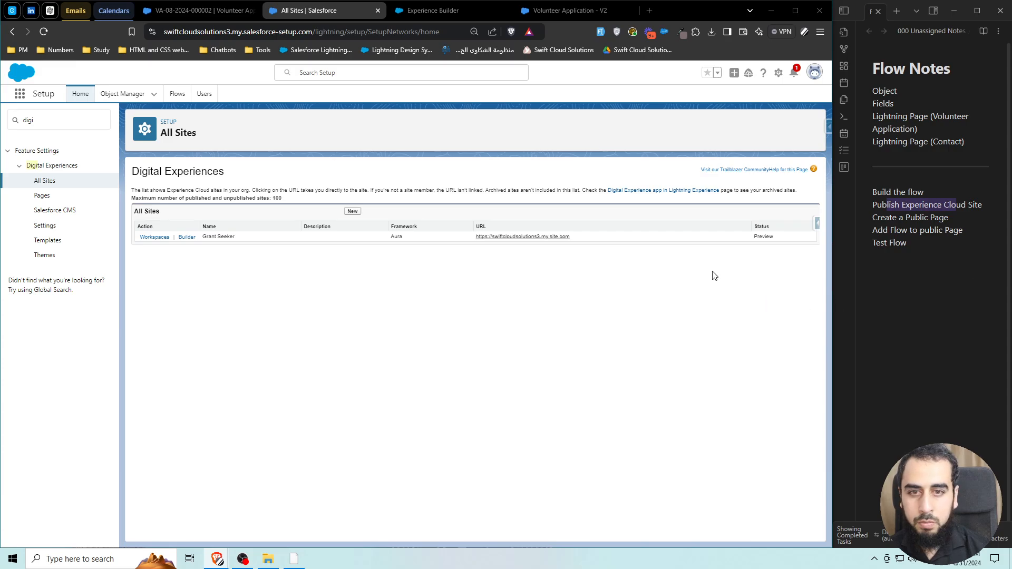
left_click_drag(571, 237, 478, 242)
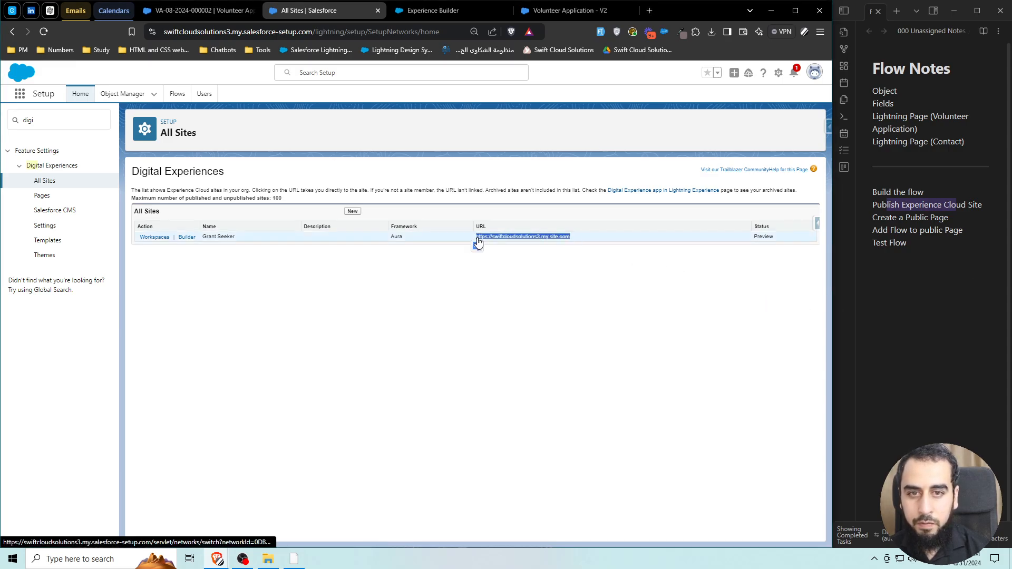
Copy the Volunteer Application page's URL path from Page Properties and open a Brave private window.
left_click(443, 10)
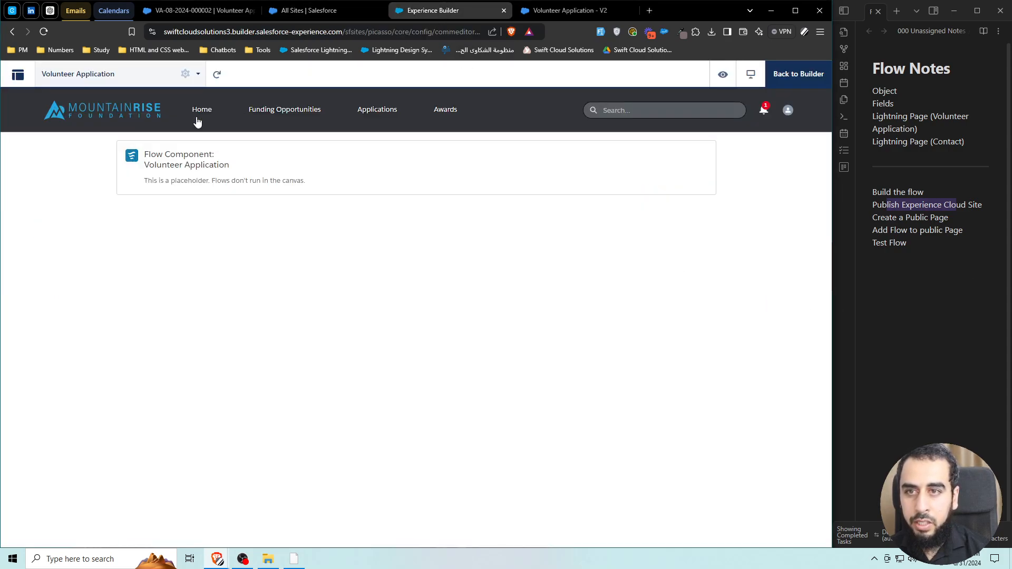
left_click(185, 74)
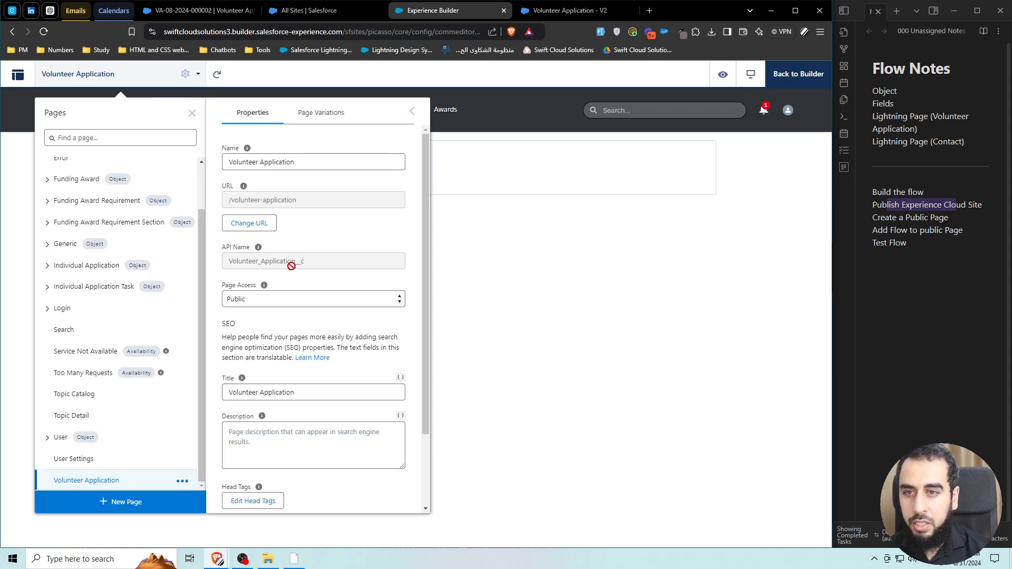
left_click_drag(297, 200, 228, 199)
key("super+c")
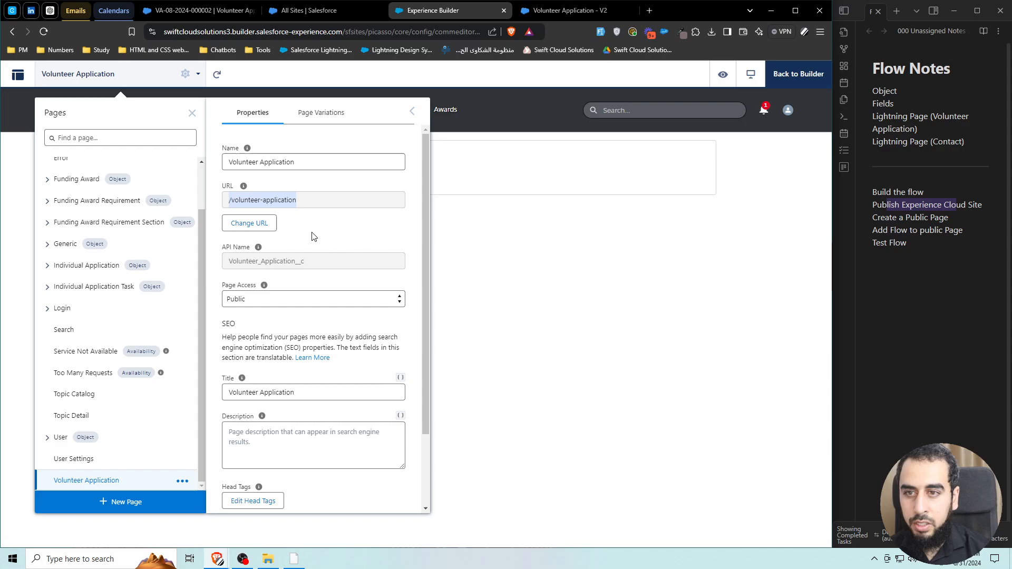
key("ctrl+shift+n")
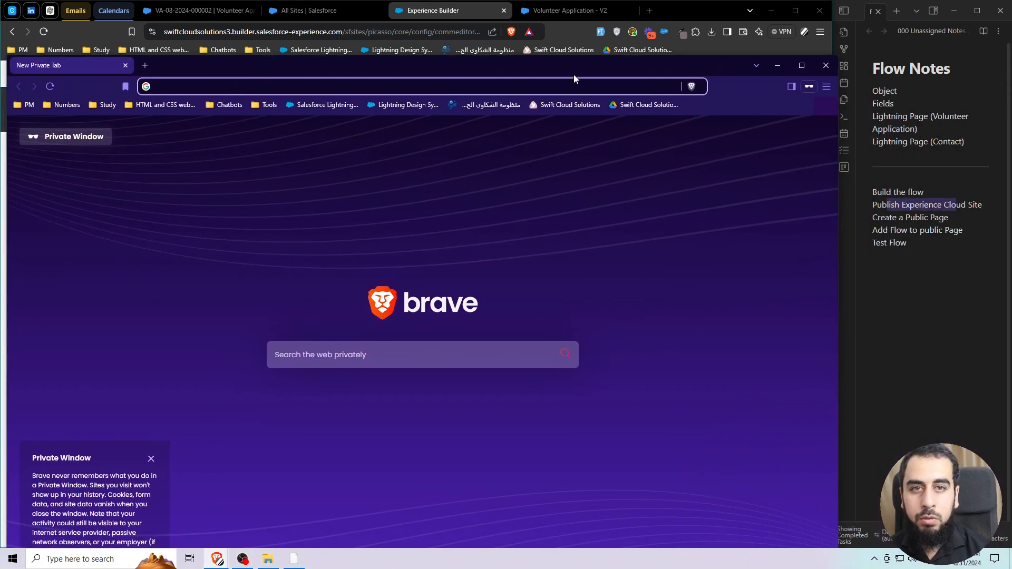
Load the copied site URL in the private window.
left_click(800, 65)
key("super+v")
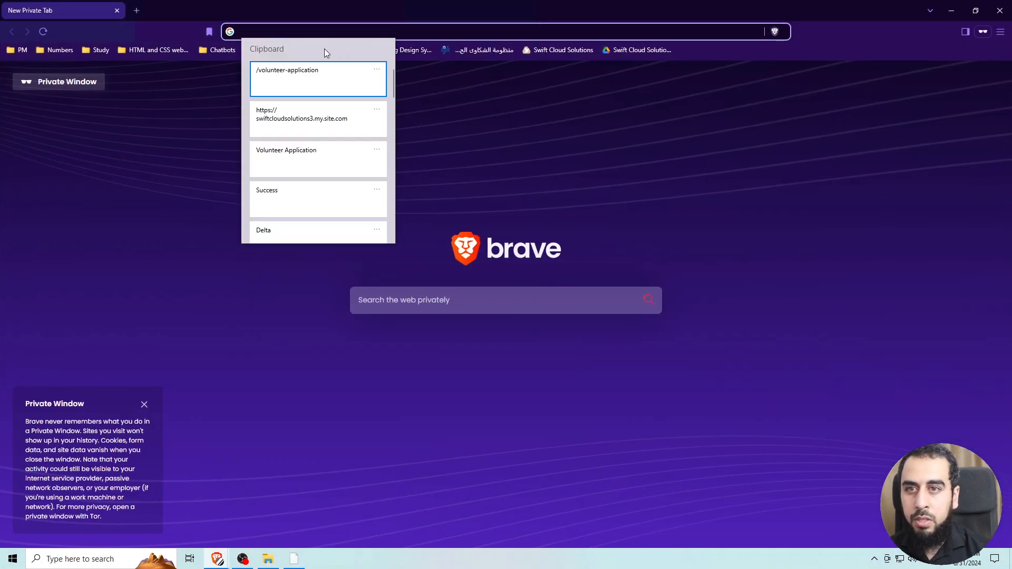
left_click(306, 128)
key("Return")
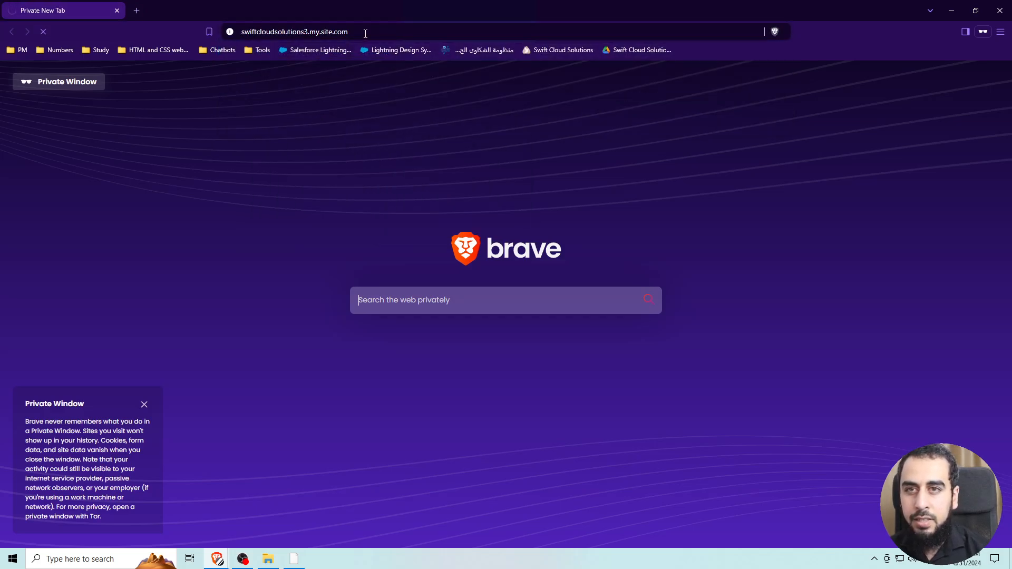
Replace the login path with /s/volunteer-application and load the page as a guest.
left_click(422, 33)
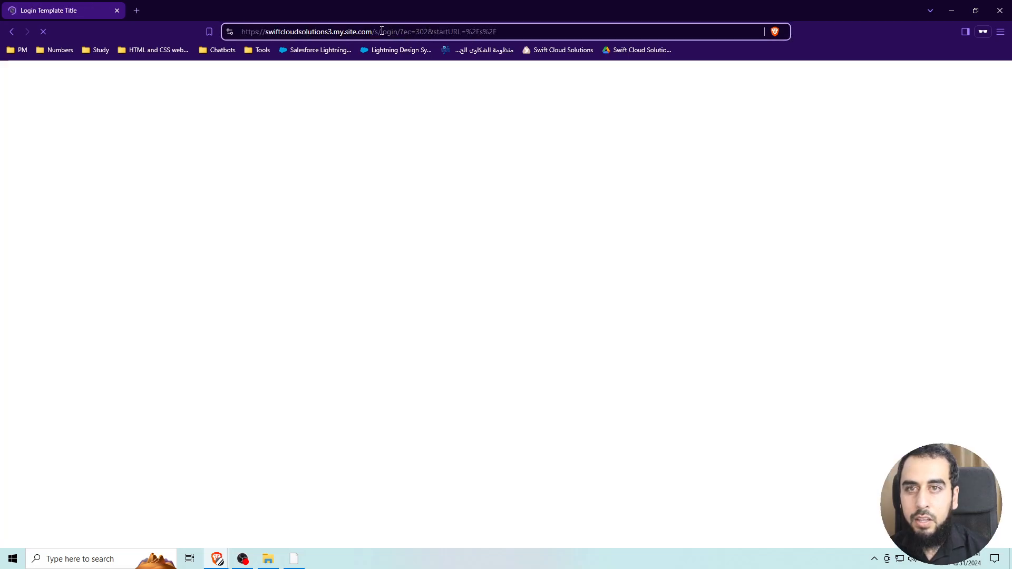
left_click_drag(380, 32, 495, 32)
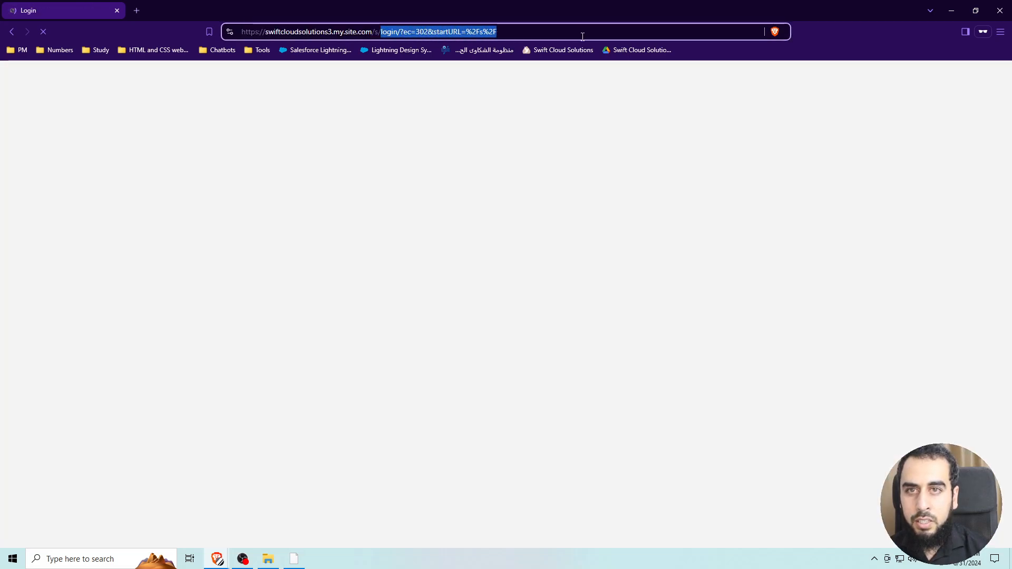
key("BackSpace")
key("super+v")
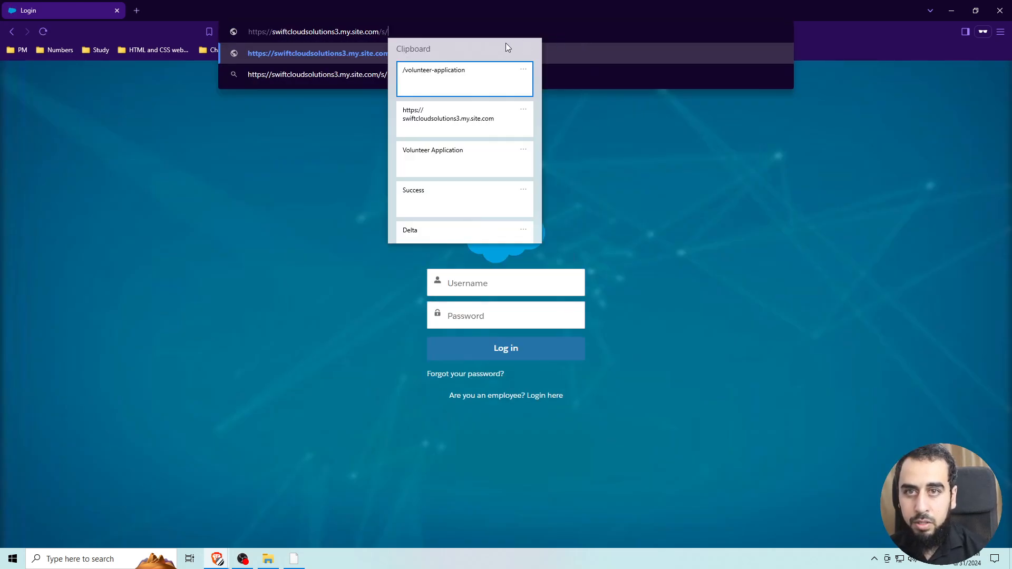
left_click(452, 80)
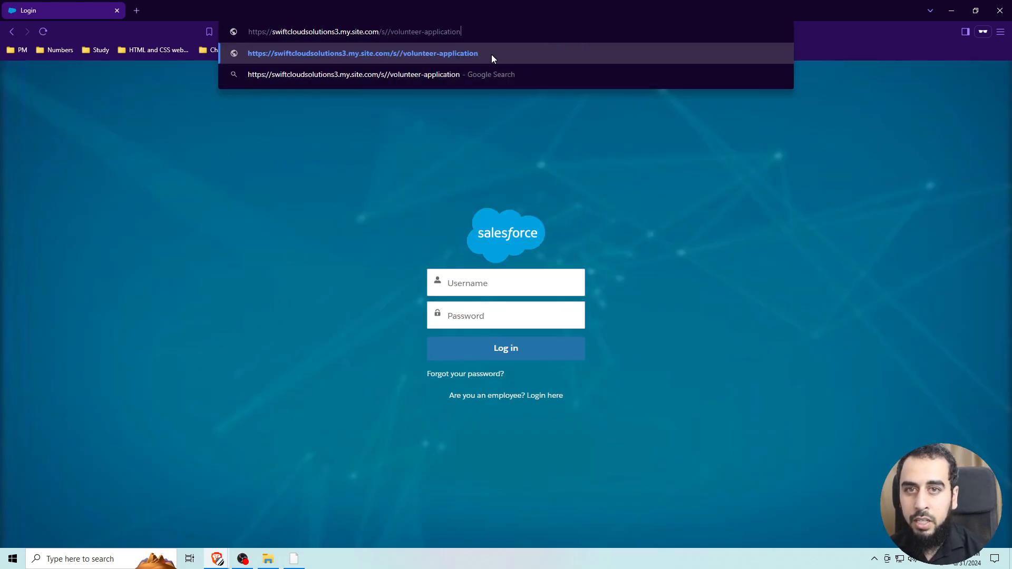
left_click(391, 34)
key("BackSpace")
key("ctrl+a")
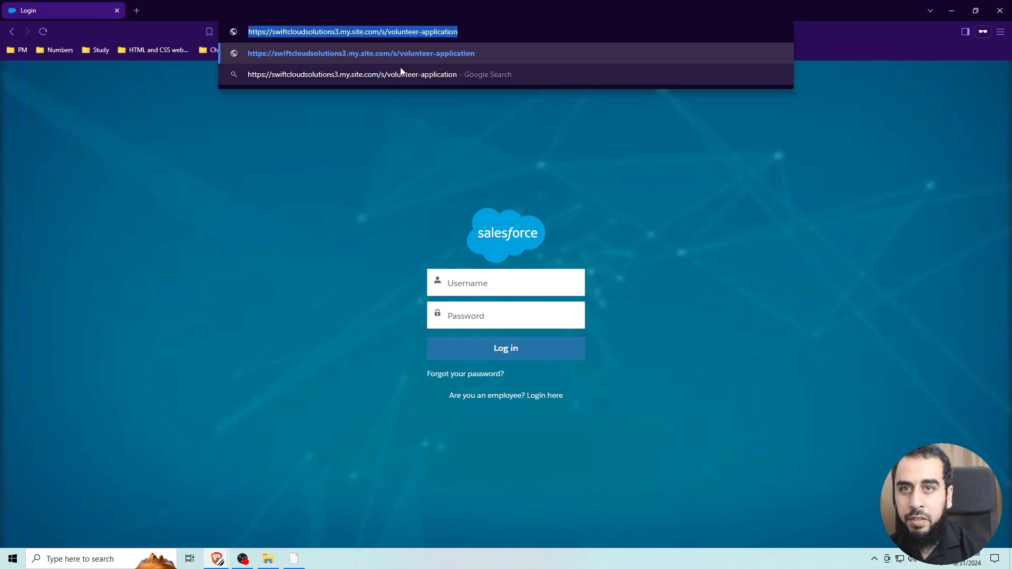
key("Return")
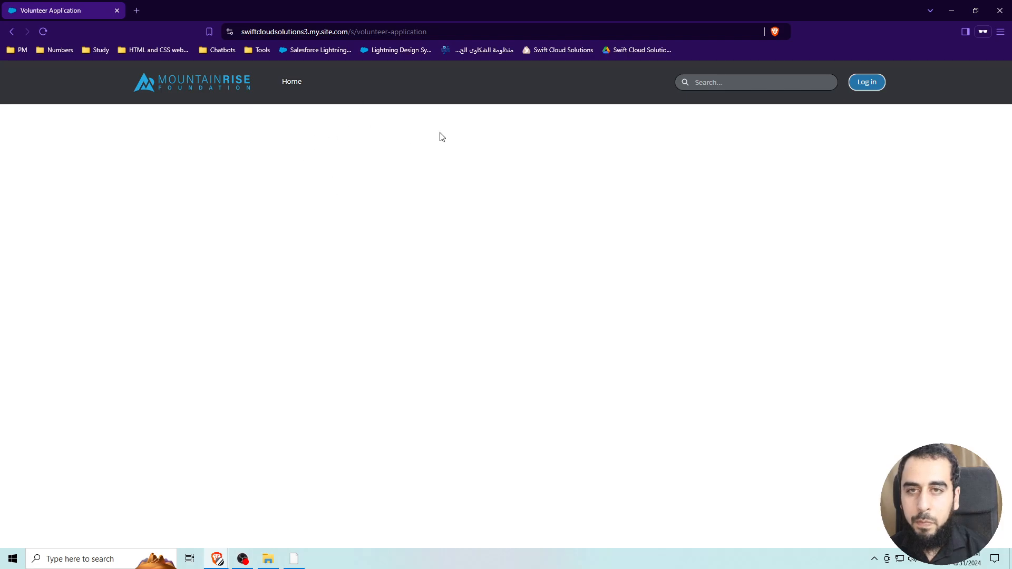
left_click_drag(349, 14, 498, 89)
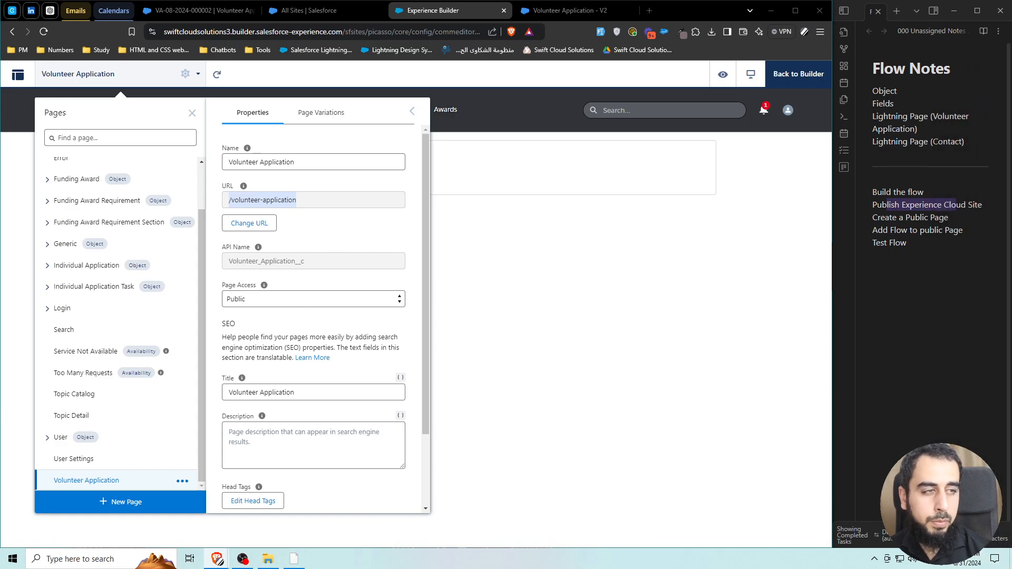
Leave the Volunteer Application flow editor for the Setup Flows list.
left_click(305, 12)
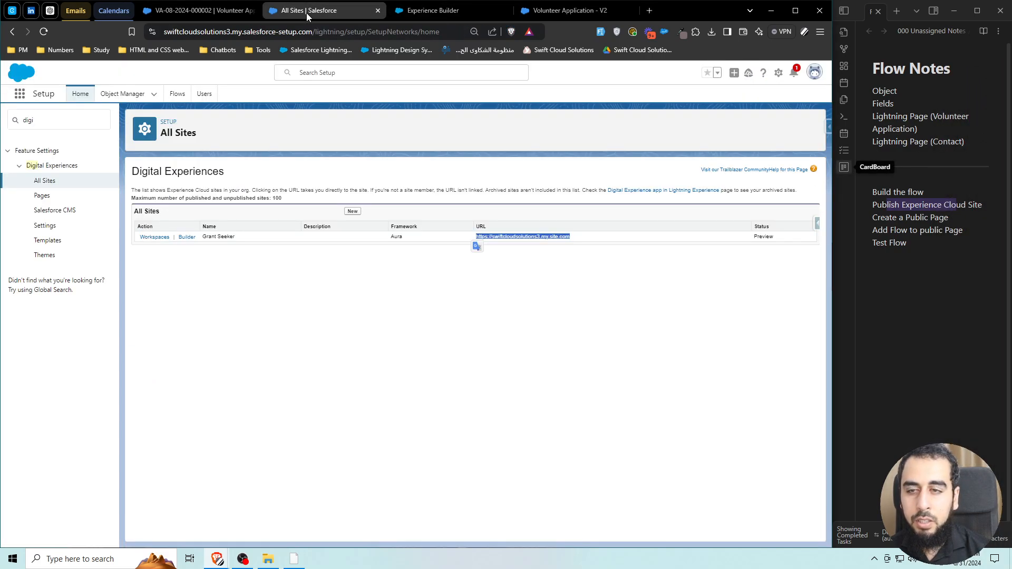
left_click(347, 177)
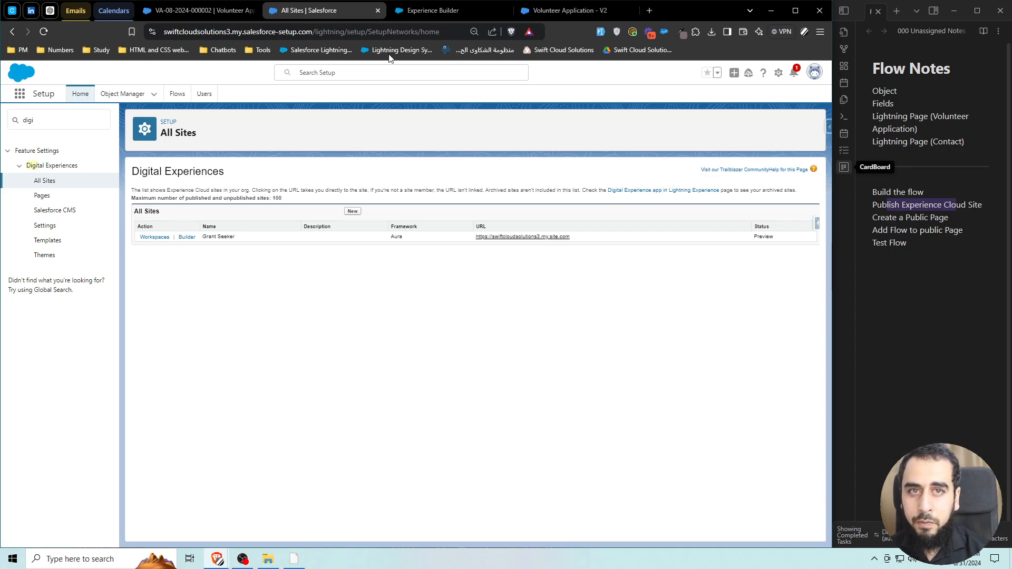
left_click(574, 11)
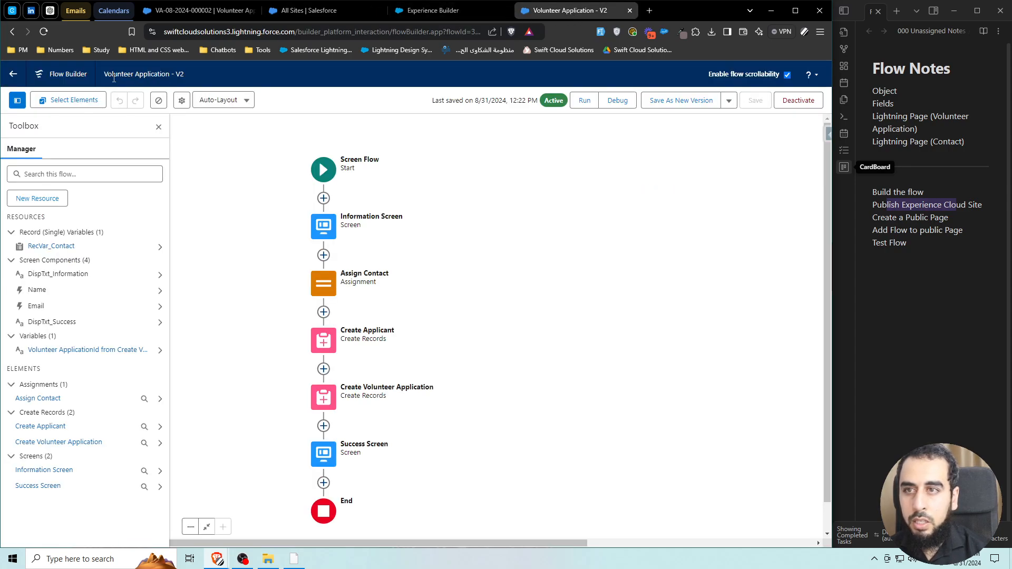
left_click(15, 78)
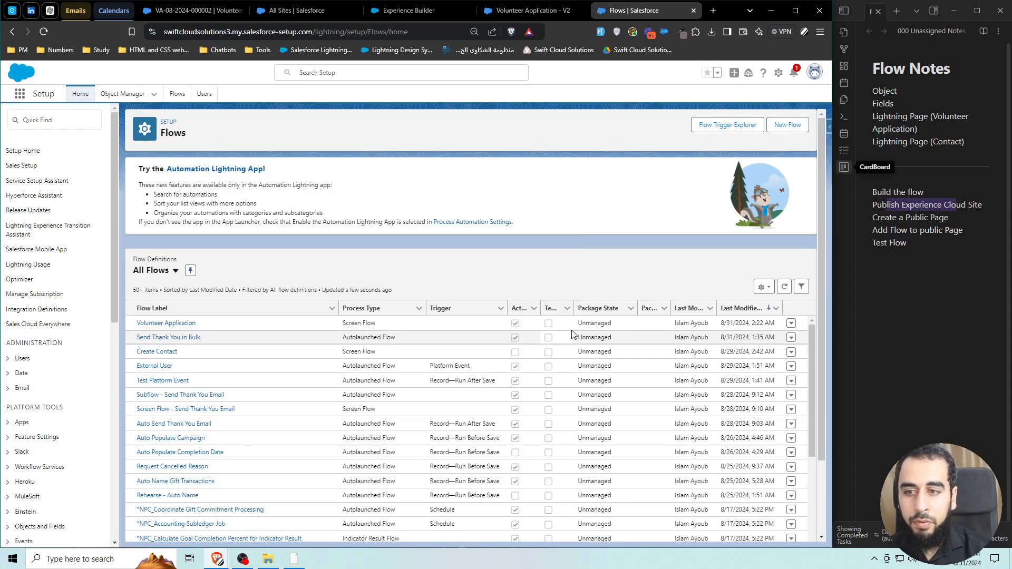
Open the Volunteer Application flow's Edit Access page and tick Override default behavior.
left_click(792, 323)
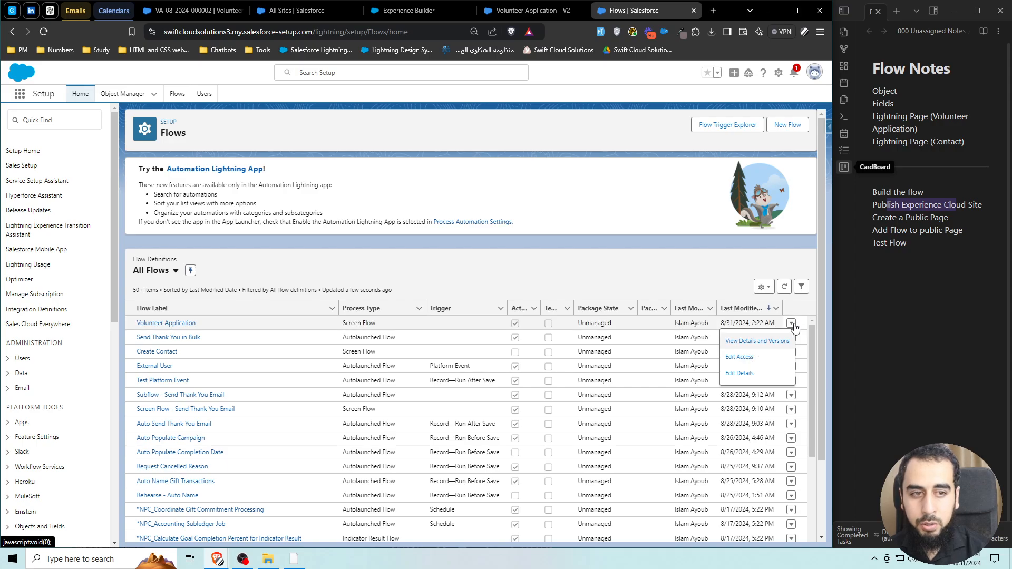
left_click(745, 363)
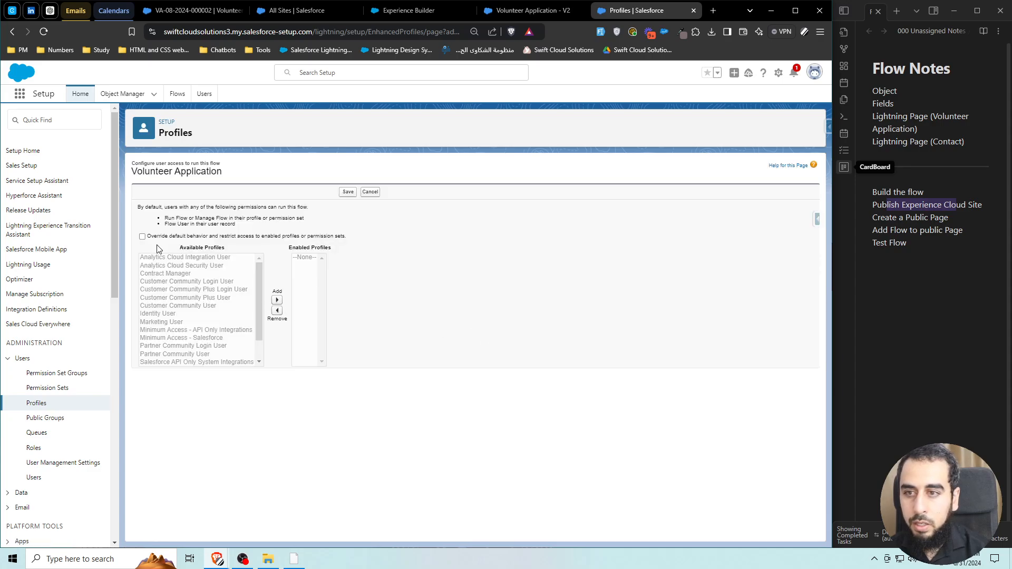
left_click(143, 237)
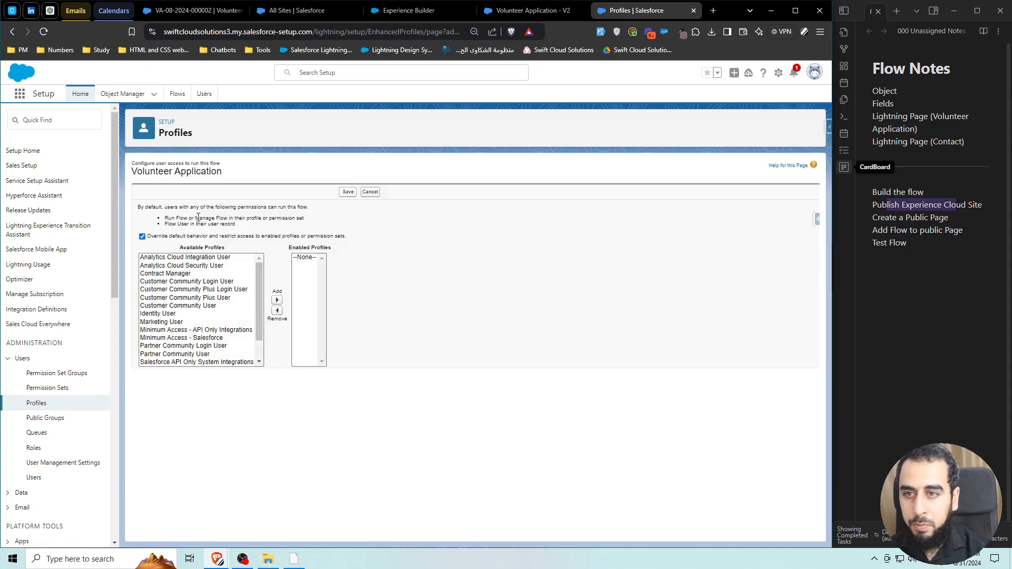
Search the page for 'guest' and scroll through the Available Profiles list.
key("ctrl+f")
type("guest")
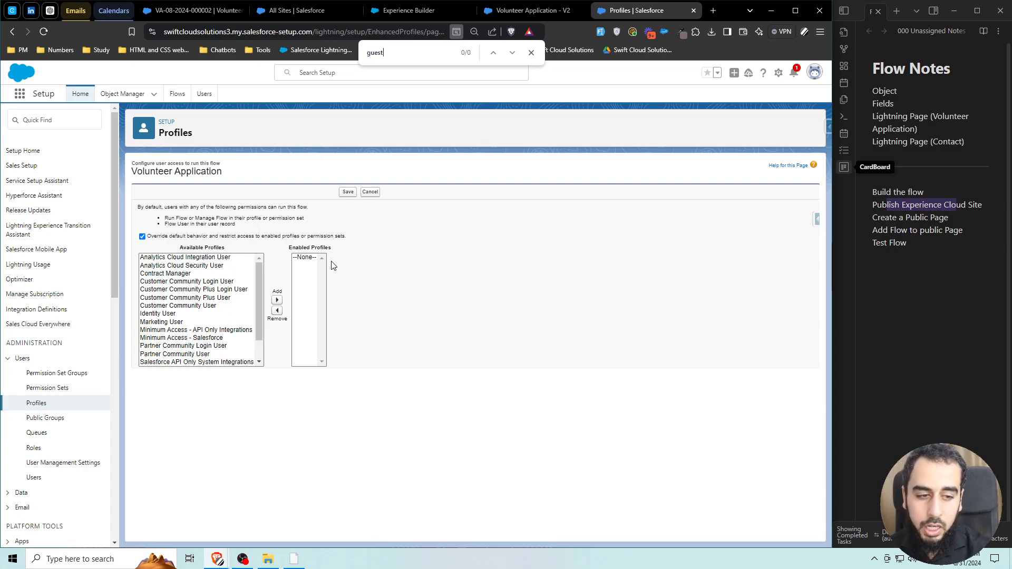
left_click_drag(257, 287, 258, 312)
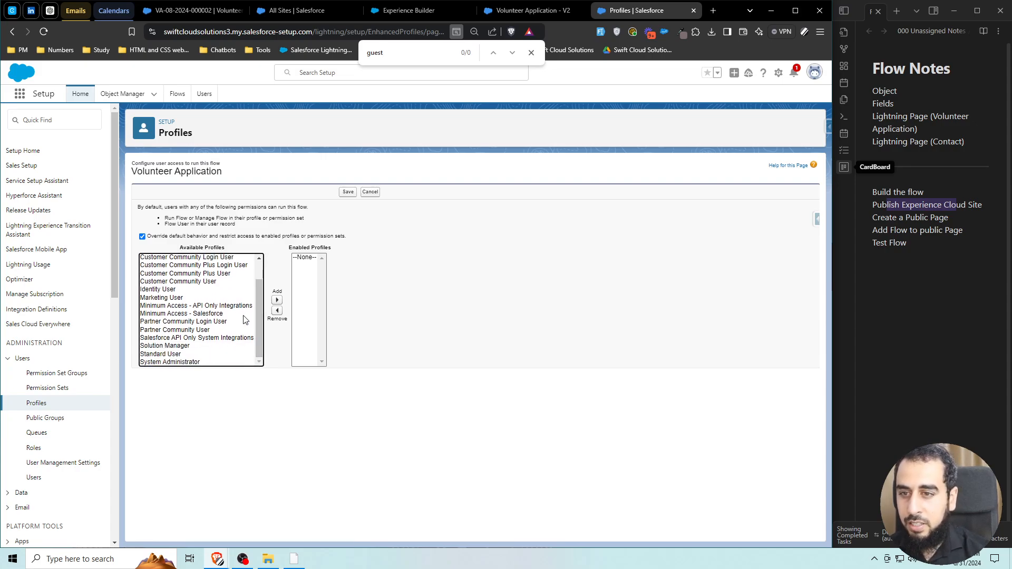
scroll(243, 320, "up", 1)
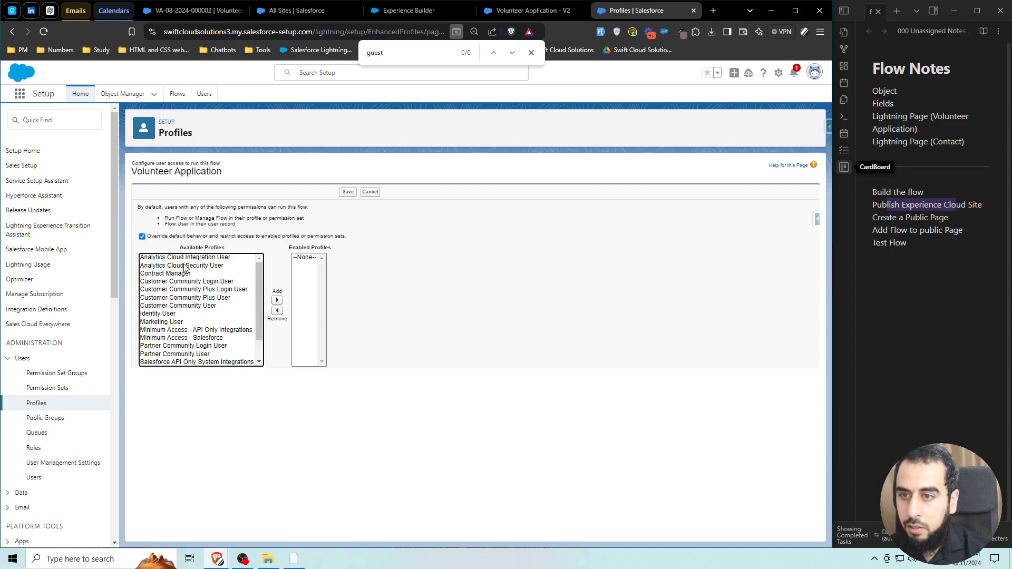
left_click_drag(262, 320, 259, 340)
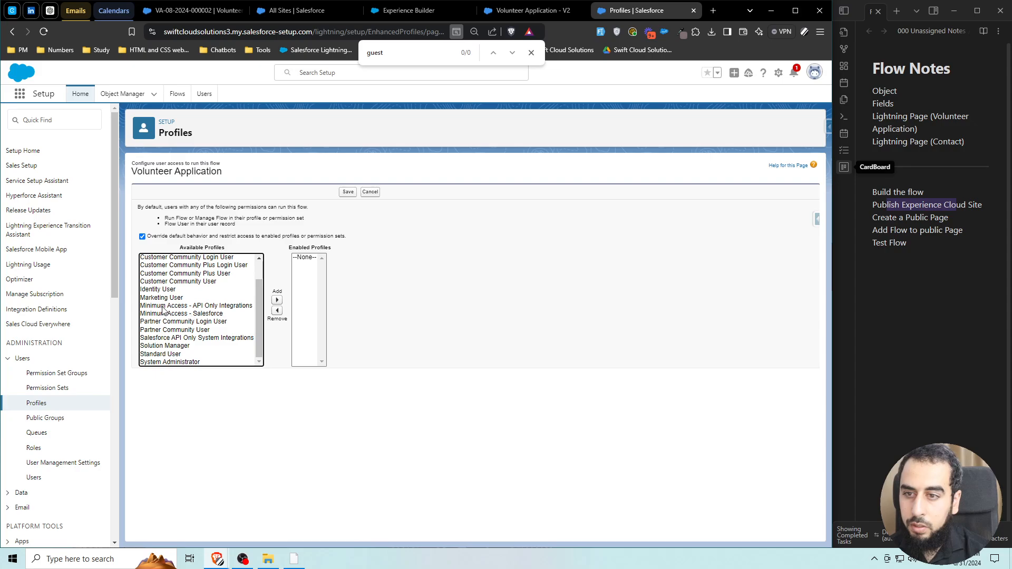
scroll(159, 301, "up", 1)
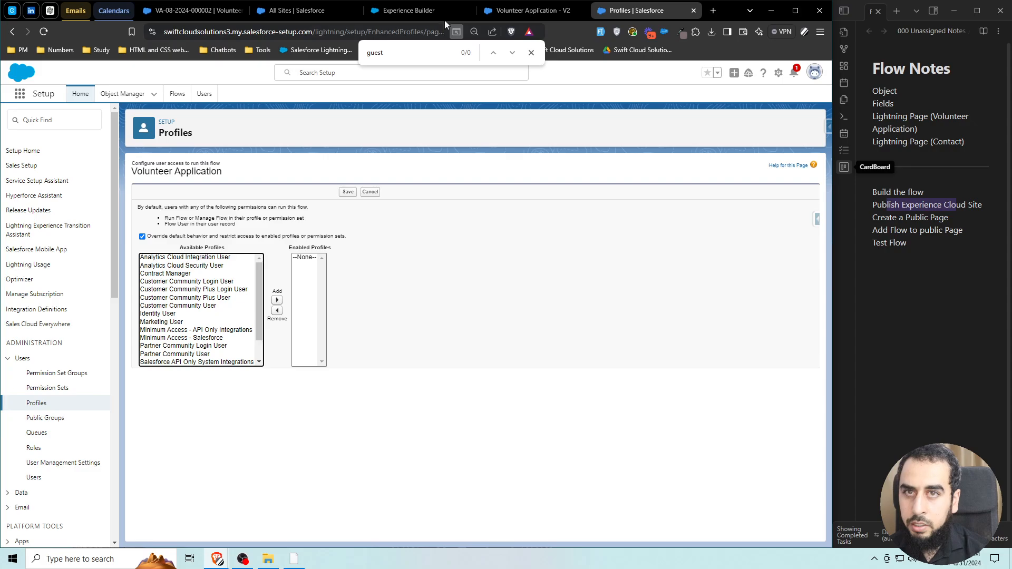
Open Grant Seeker Profile, the guest user profile, from the site's General settings.
left_click(432, 15)
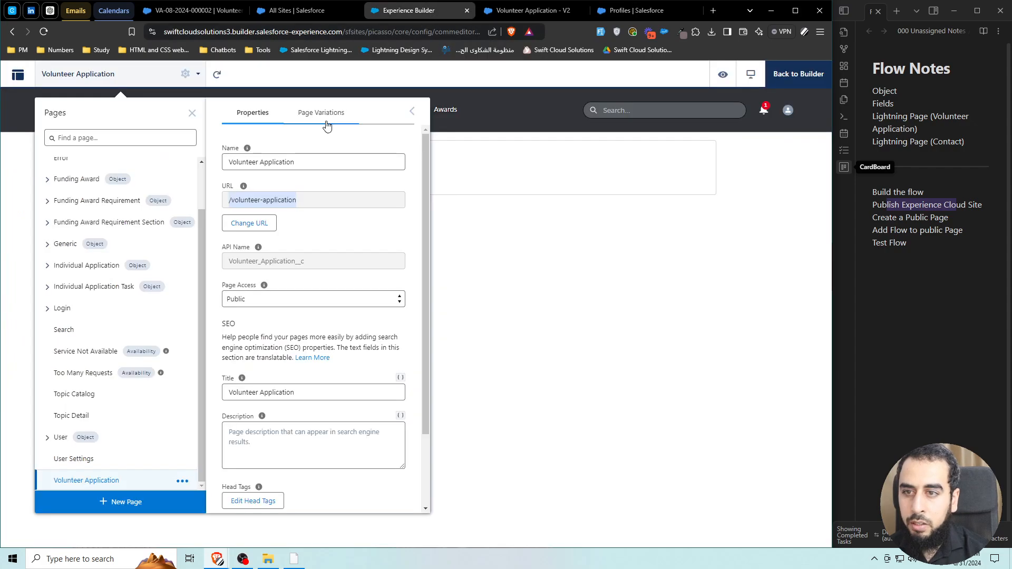
left_click(15, 76)
left_click(14, 77)
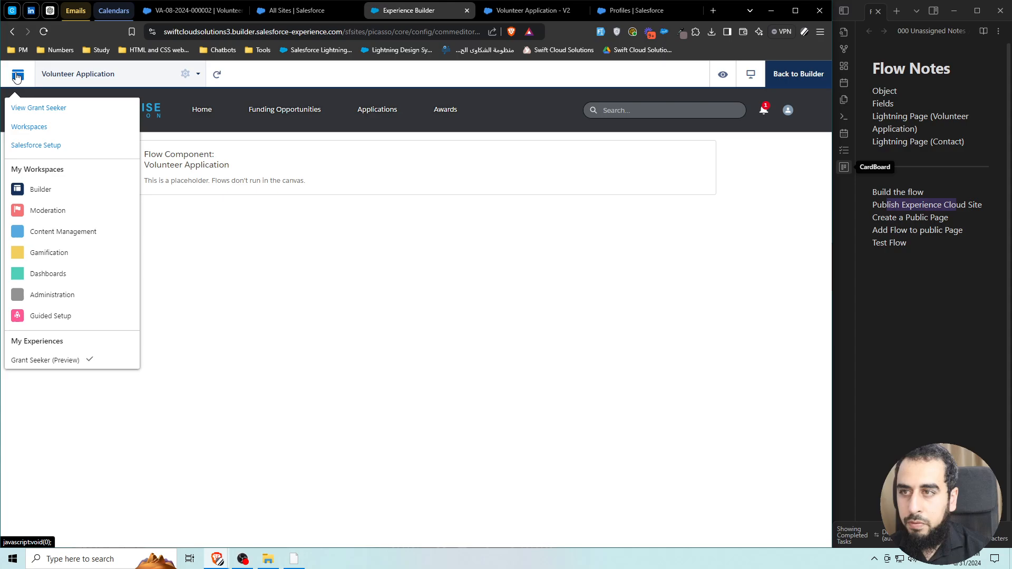
left_click(83, 78)
left_click(86, 78)
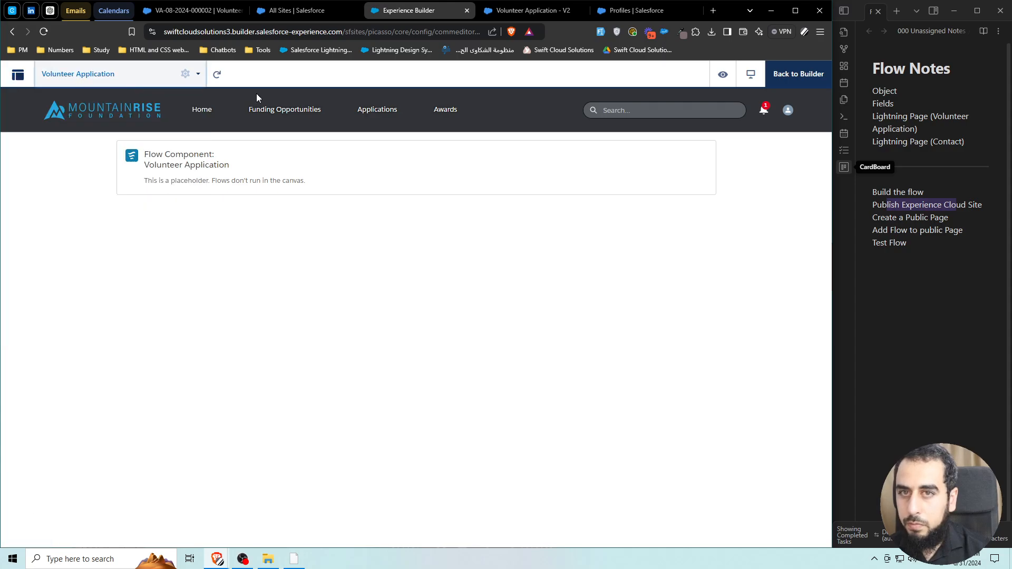
left_click(803, 78)
left_click(18, 199)
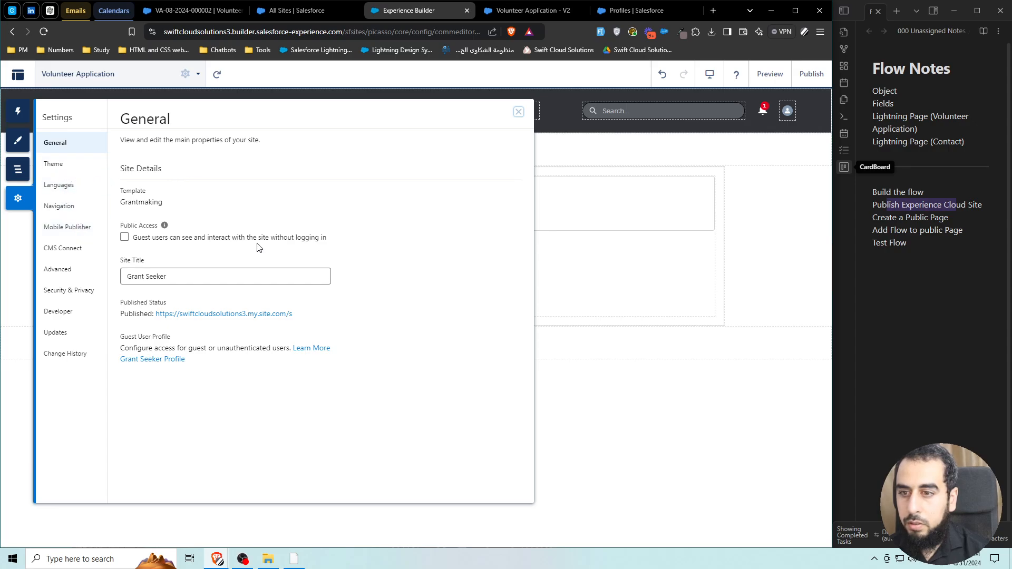
left_click(168, 362, "ctrl")
left_click(468, 11)
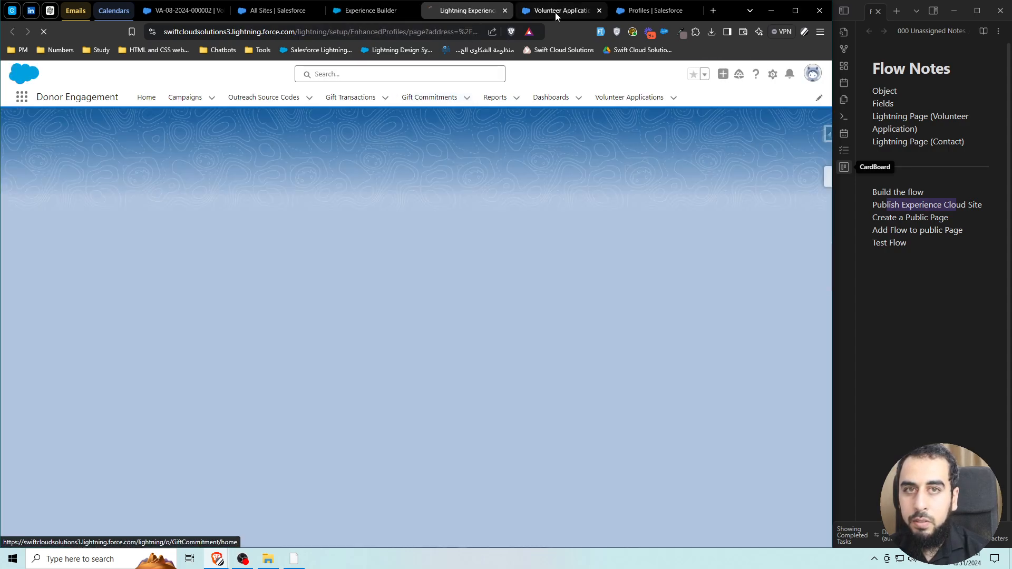
Save the Volunteer Application flow's access settings.
left_click(556, 15)
left_click(646, 11)
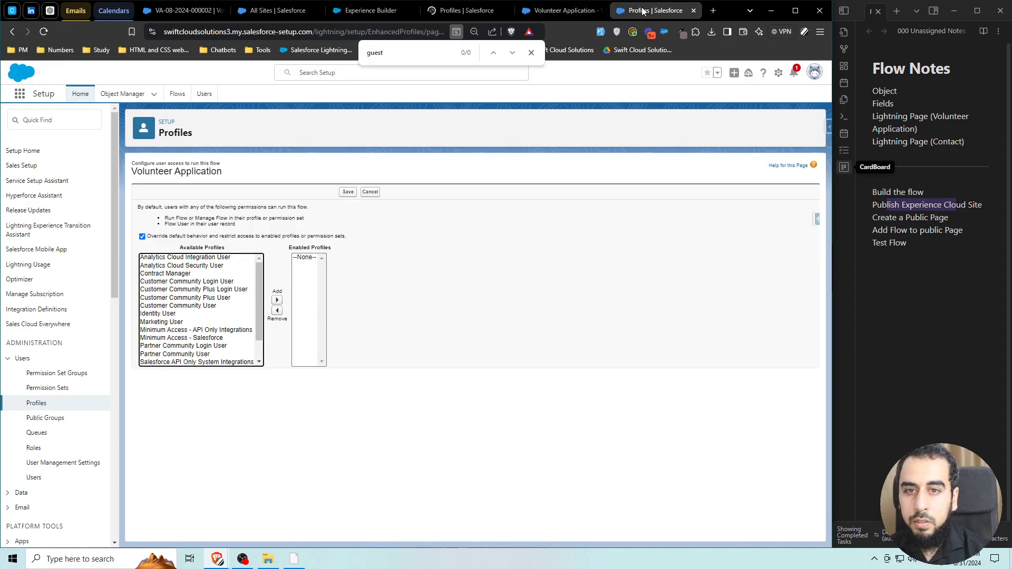
left_click(347, 193)
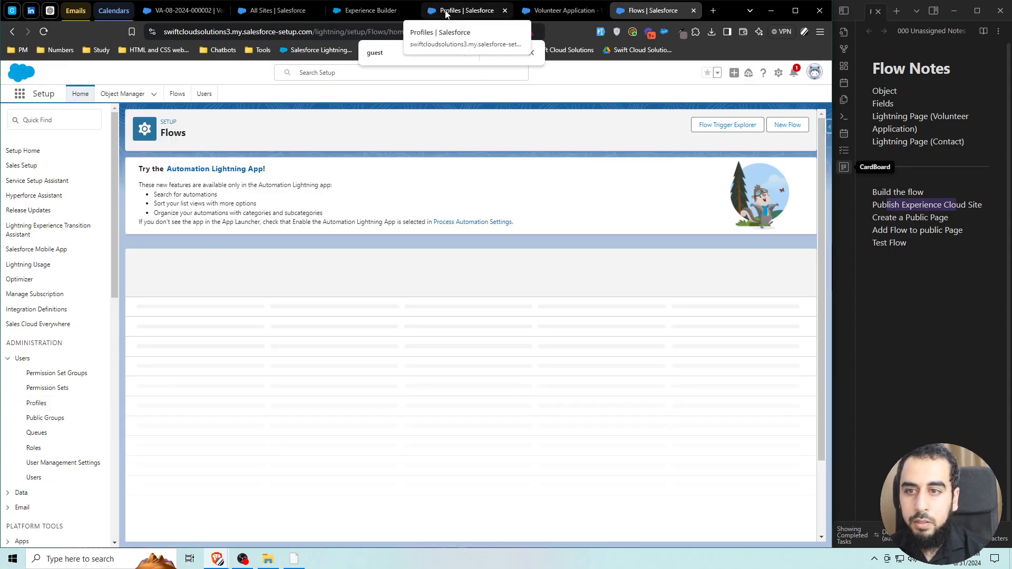
Add Volunteer Application to Grant Seeker Profile's enabled flows in Flow Access and save.
left_click(445, 13)
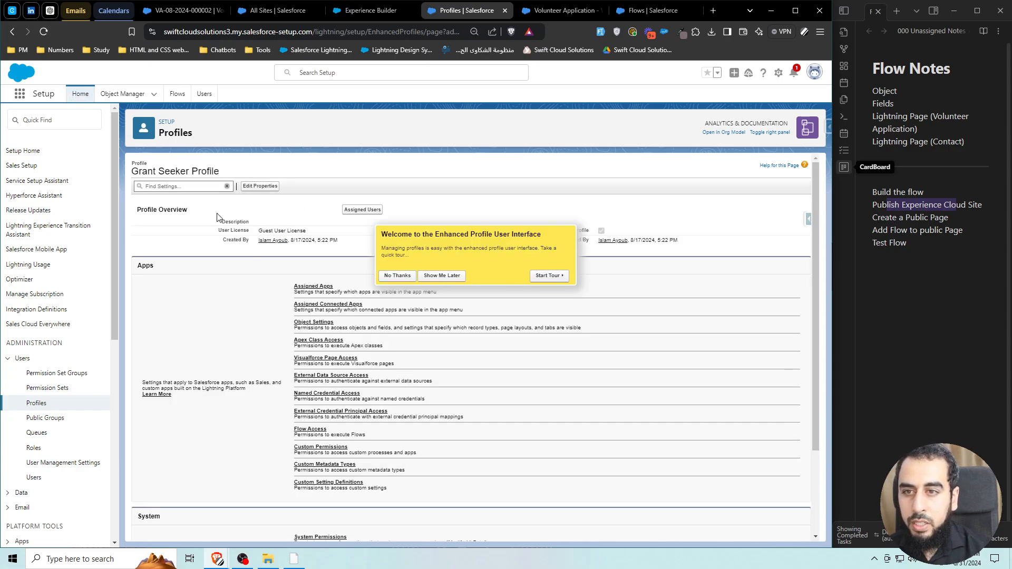
left_click(407, 276)
left_click(159, 186)
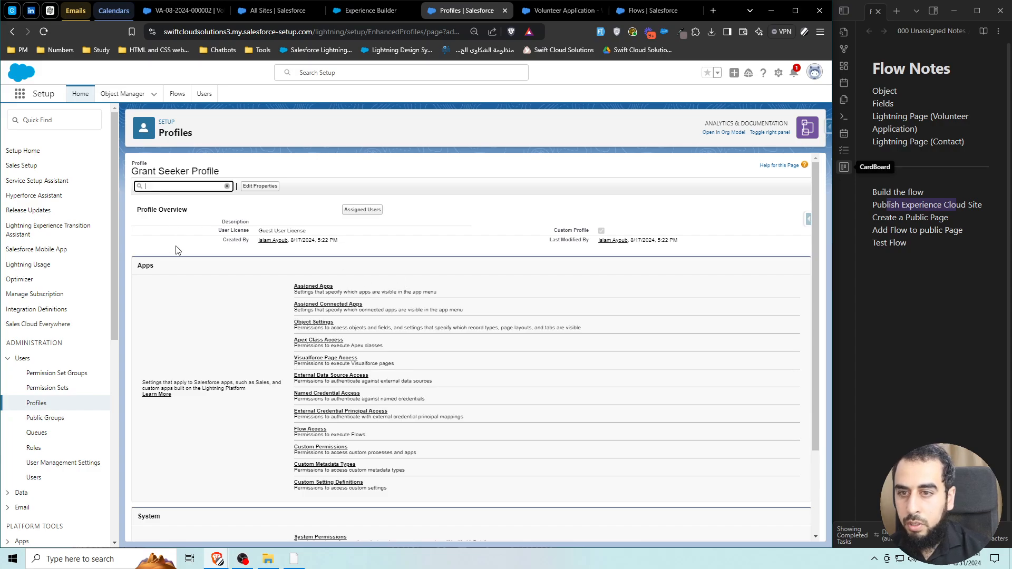
key("ctrl+f")
type("guest")
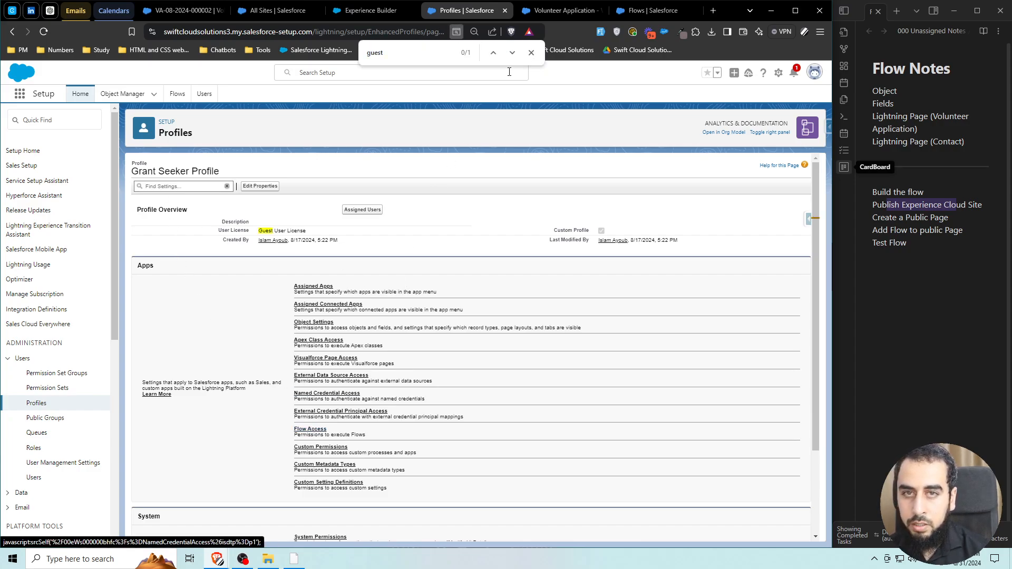
left_click(531, 52)
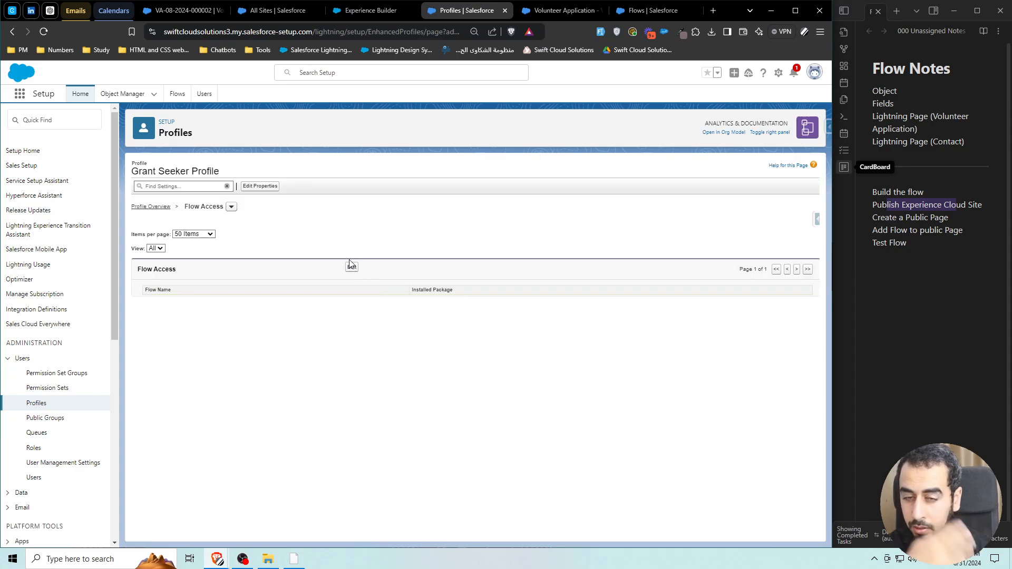
left_click(352, 265)
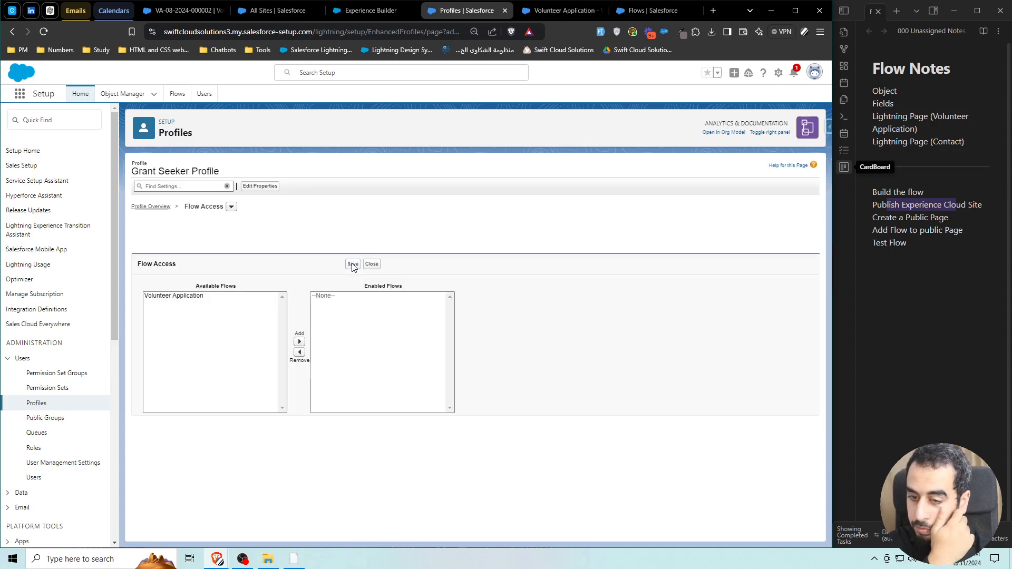
left_click(172, 296)
left_click(299, 343)
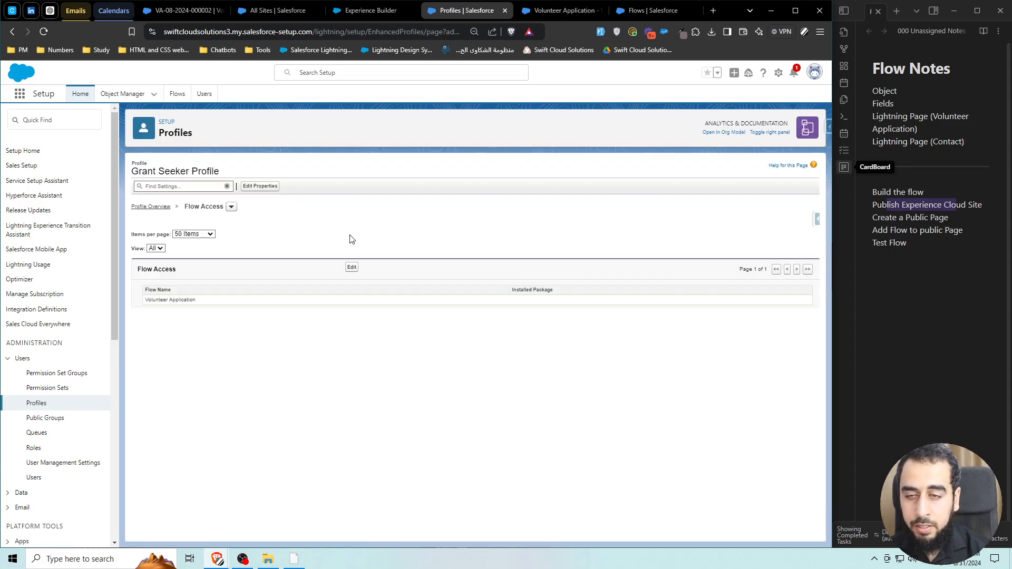
Reload the volunteer-application page in the guest window and enter a test first name.
left_click_drag(980, 65, 313, 74)
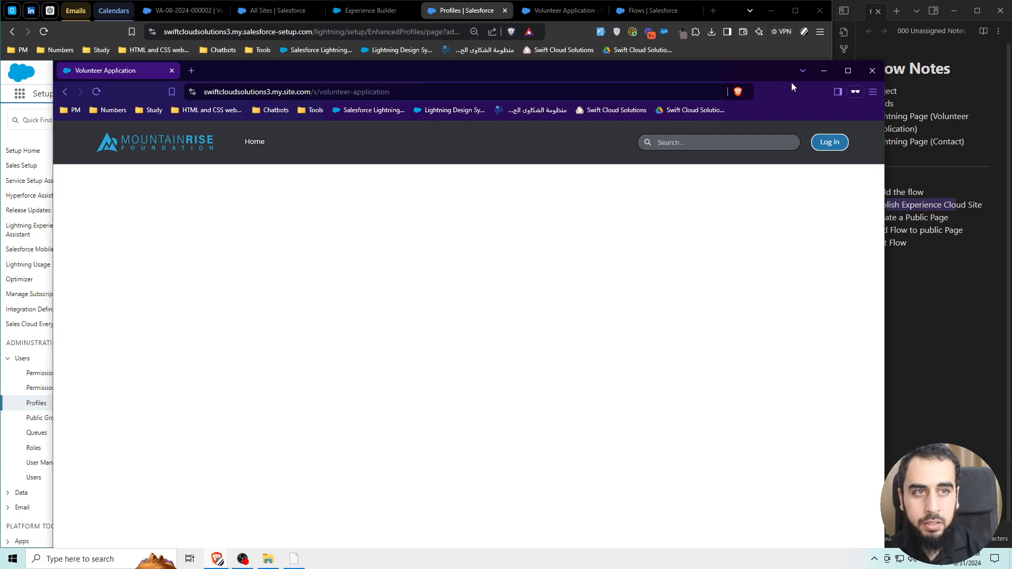
left_click(847, 71)
left_click(42, 33)
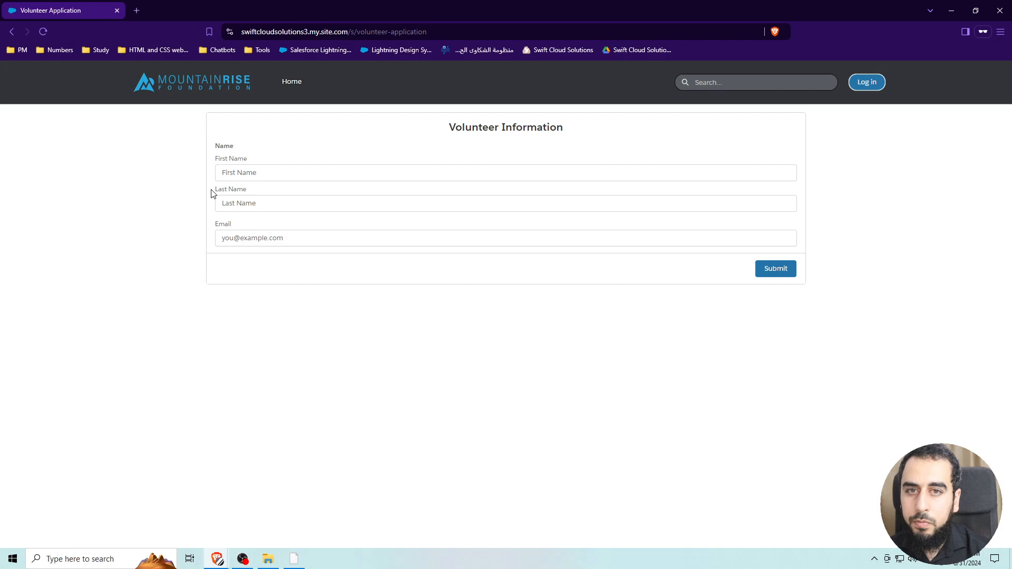
left_click(250, 172)
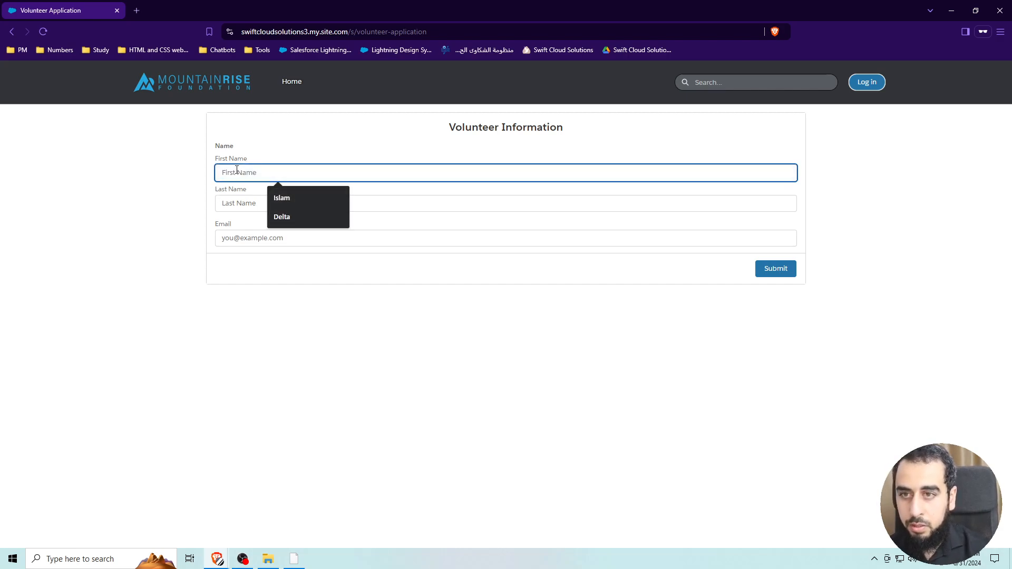
type("Bravo")
Reuse the test name for Last Name and a matching .com e-mail, then submit the form.
double_click(236, 169)
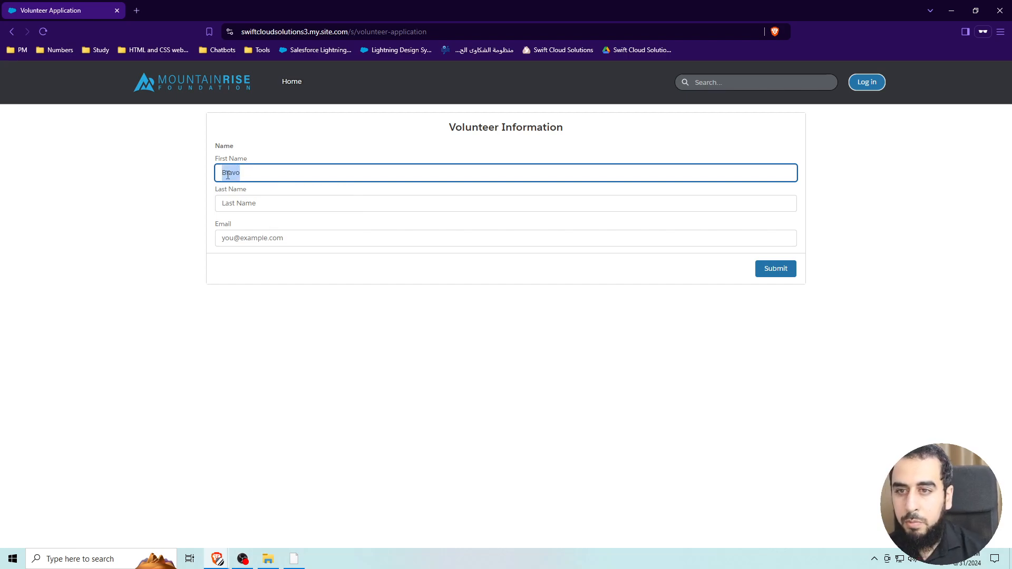
key("ctrl+c")
left_click(266, 206)
key("ctrl+v")
left_click(257, 244)
key("ctrl+v")
type("@")
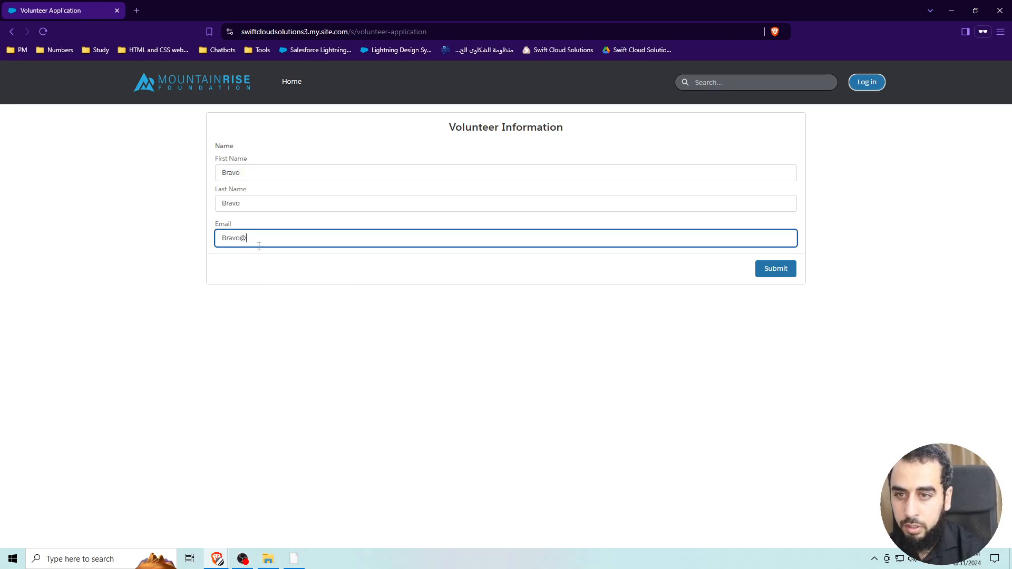
key("ctrl+v")
type(".com")
left_click(782, 273)
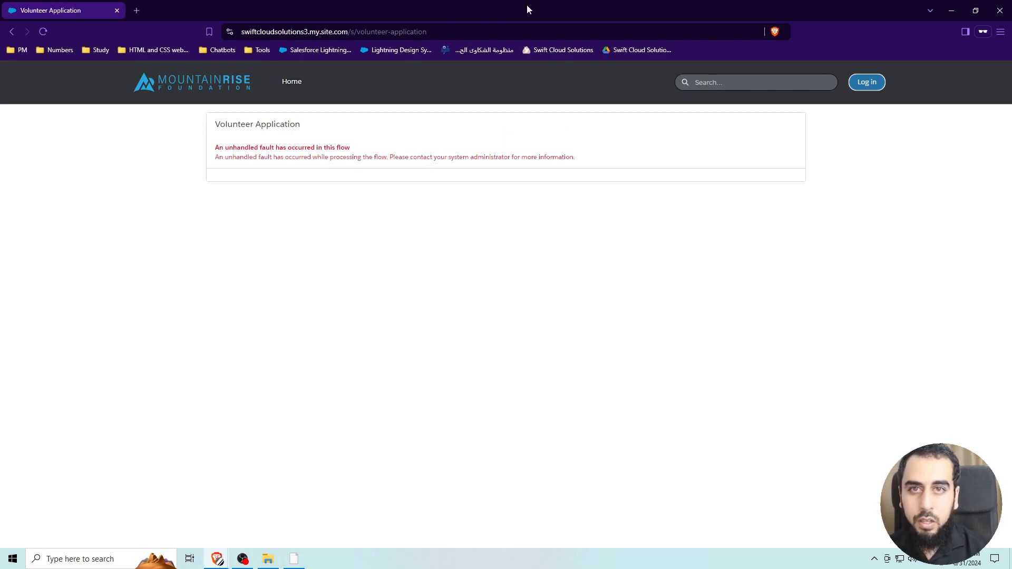
left_click_drag(528, 6, 1011, 42)
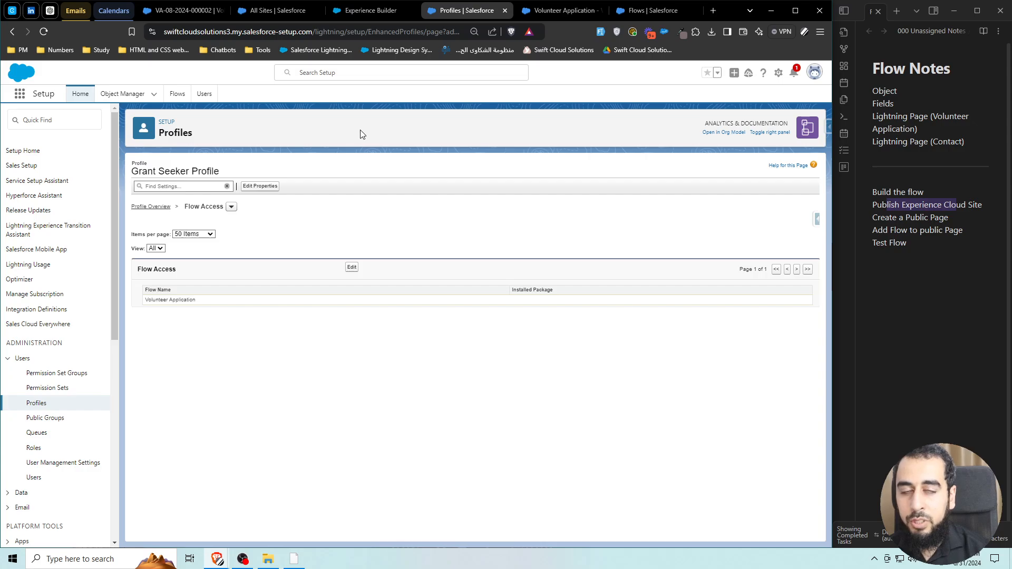
left_click(76, 10)
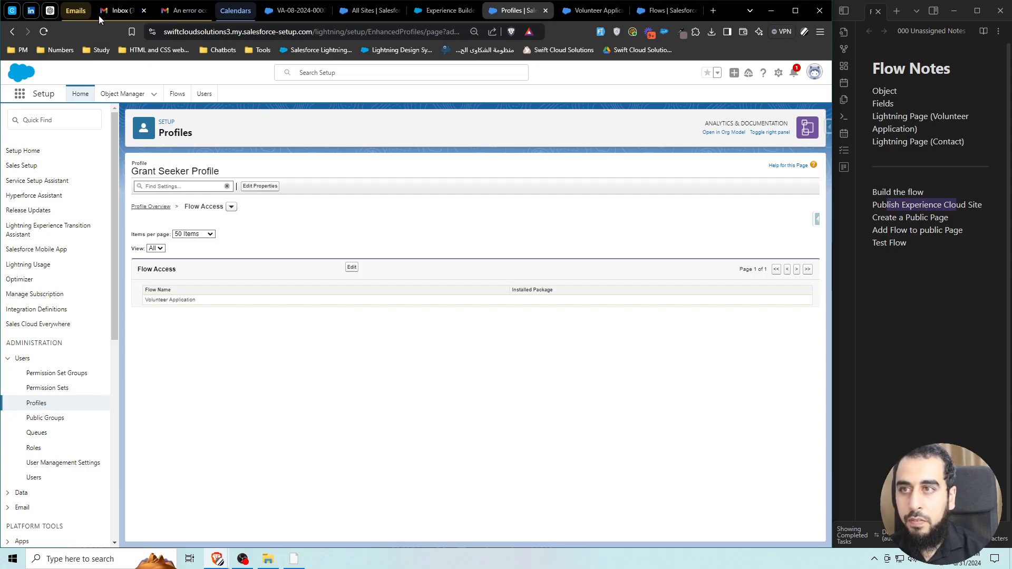
left_click(200, 10)
left_click(167, 104)
left_click(211, 148)
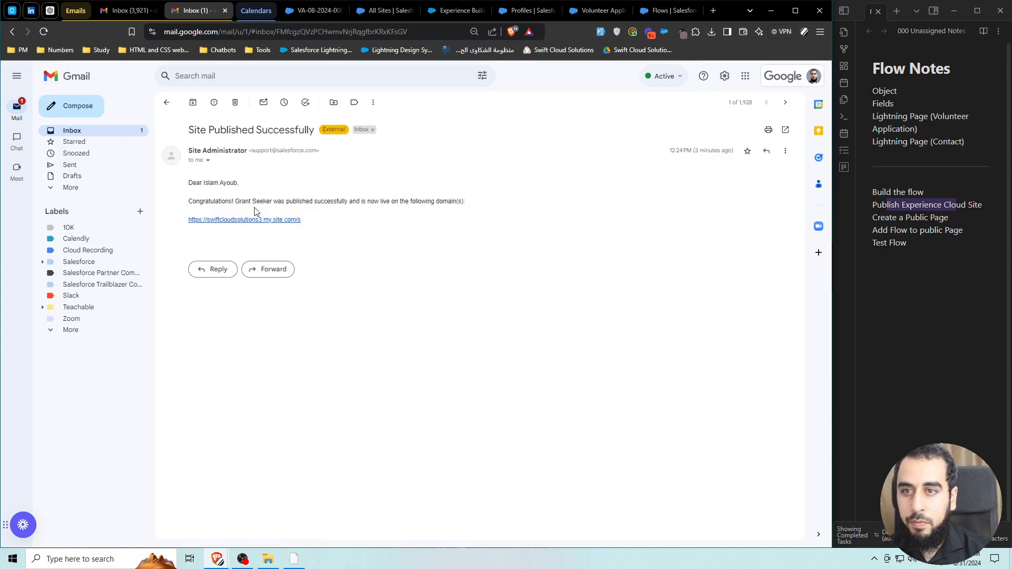
left_click(166, 102)
left_click(221, 143)
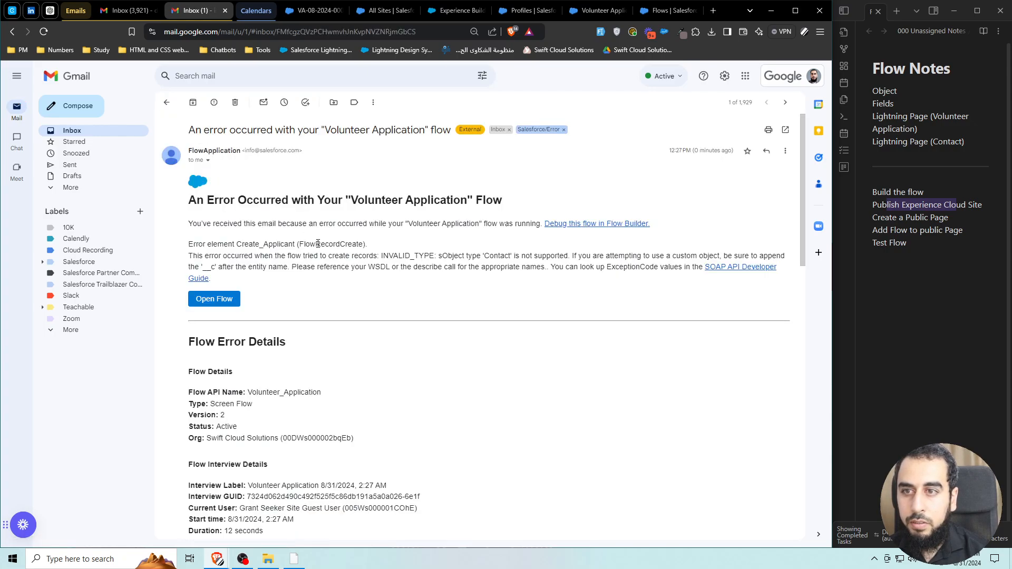
left_click_drag(379, 257, 571, 256)
left_click(398, 260)
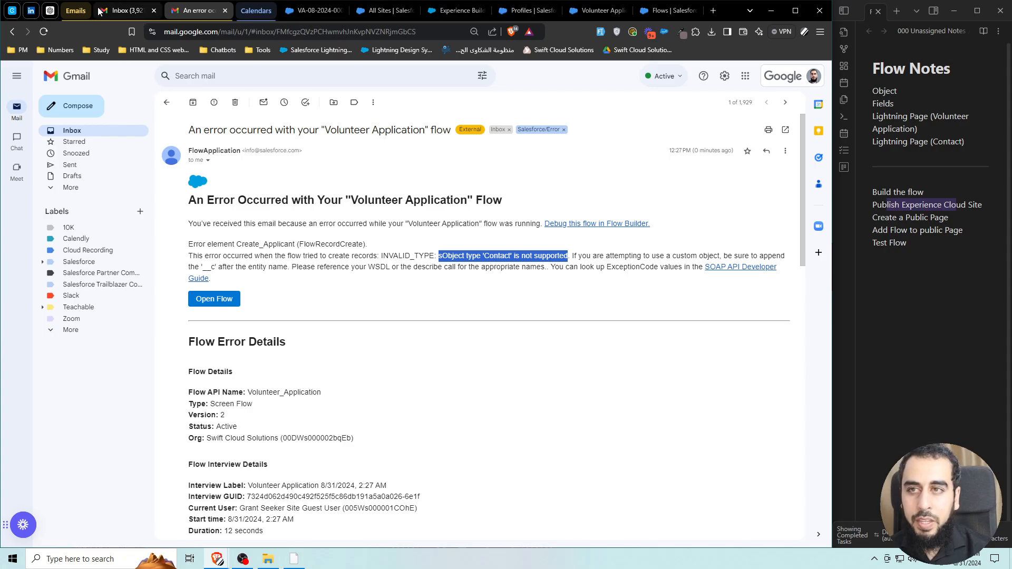
Confirm Grant Seeker Profile's Flow Access lists Volunteer Application, then view that flow in Flow Builder.
left_click(453, 11)
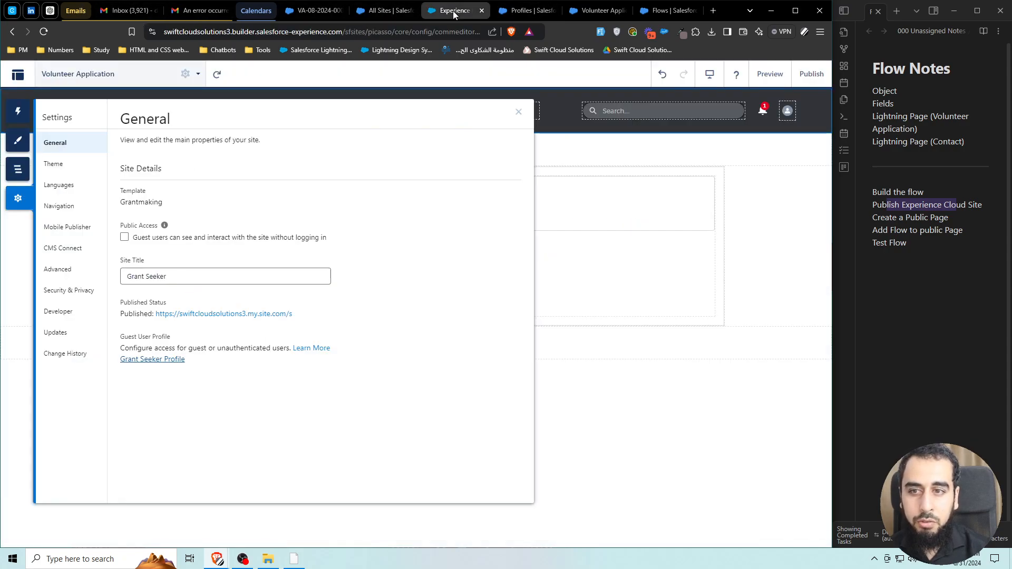
left_click(522, 10)
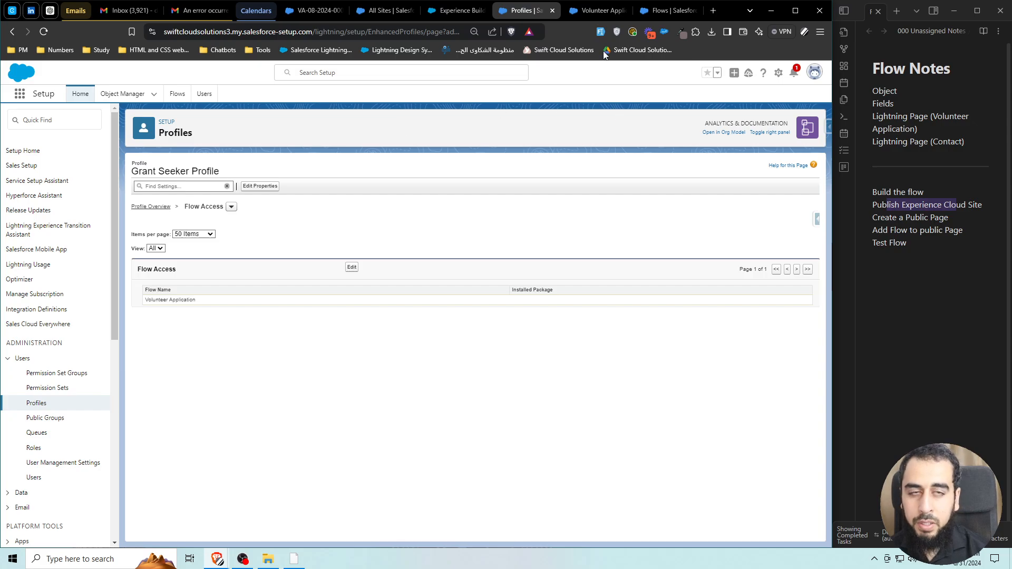
left_click(602, 14)
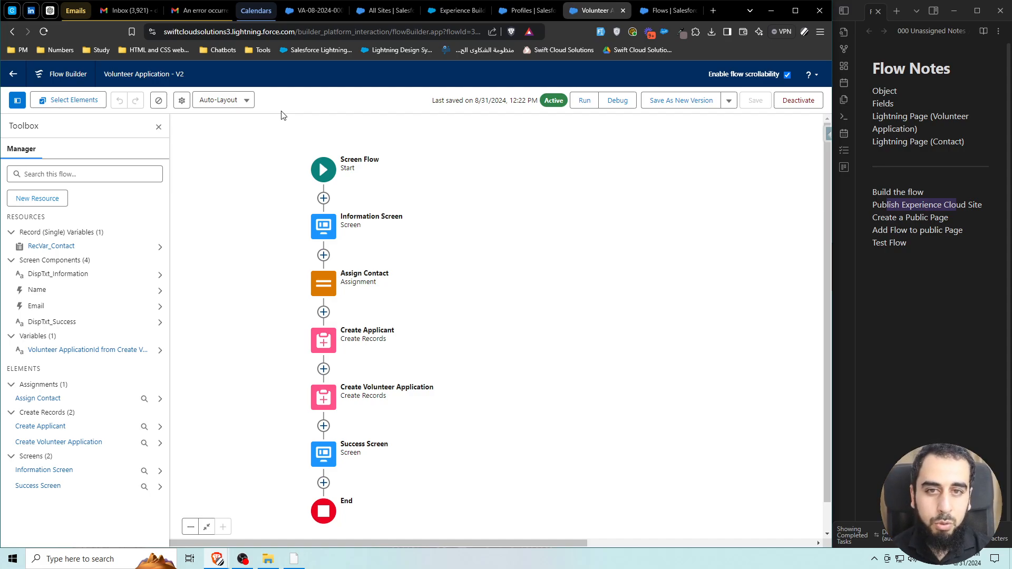
Set How to Run the Flow to System Context with Sharing in the advanced version properties.
left_click(181, 102)
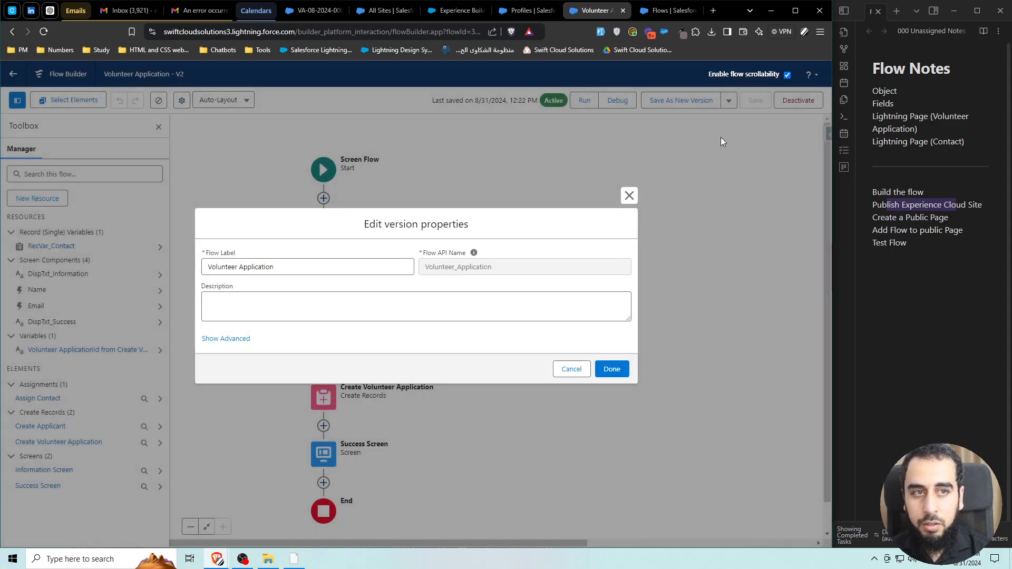
left_click(635, 197)
left_click(182, 101)
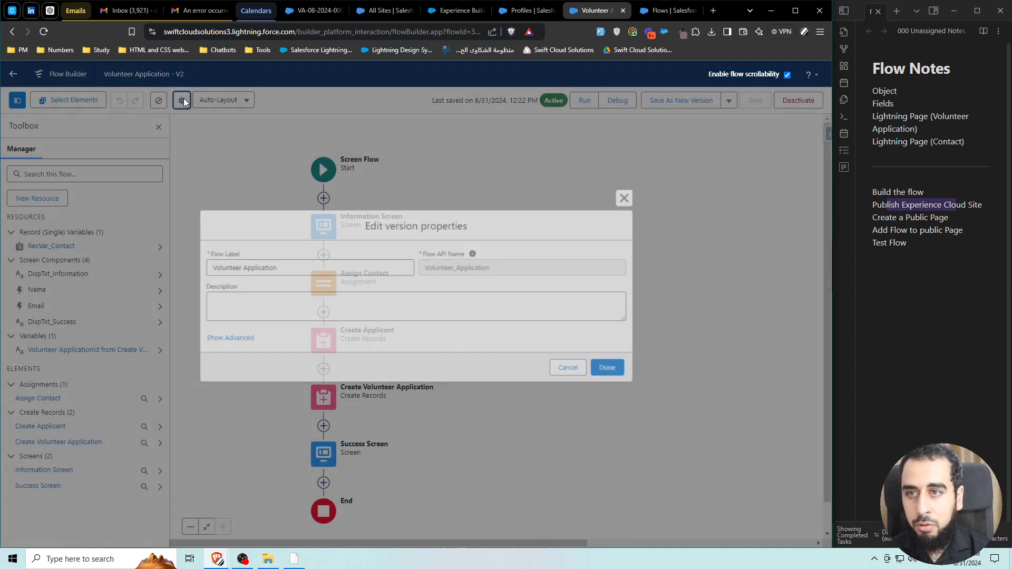
left_click(240, 339)
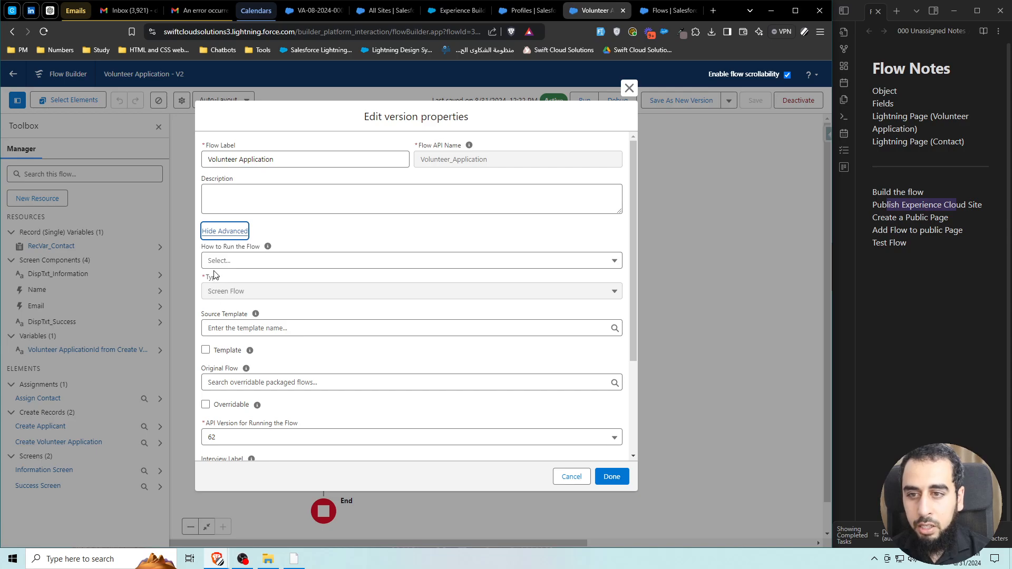
left_click(232, 259)
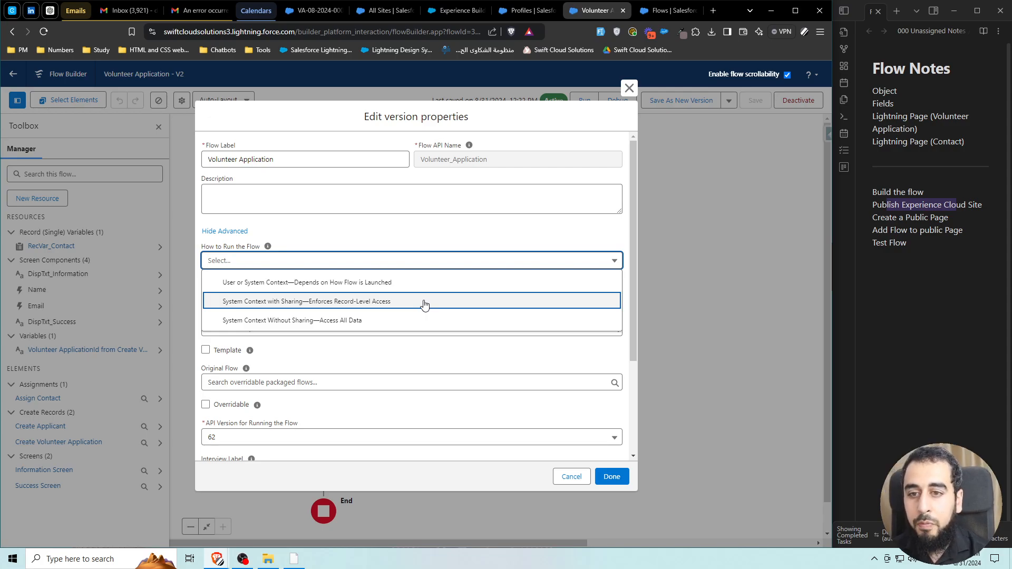
left_click(355, 303)
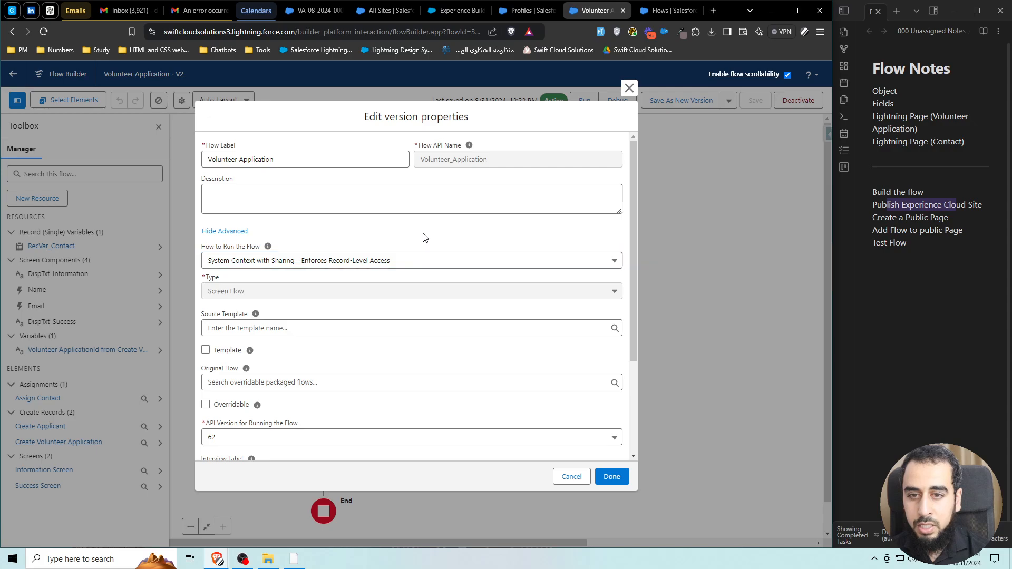
left_click(612, 476)
Save the flow as a new version and activate Version 3.
left_click(696, 101)
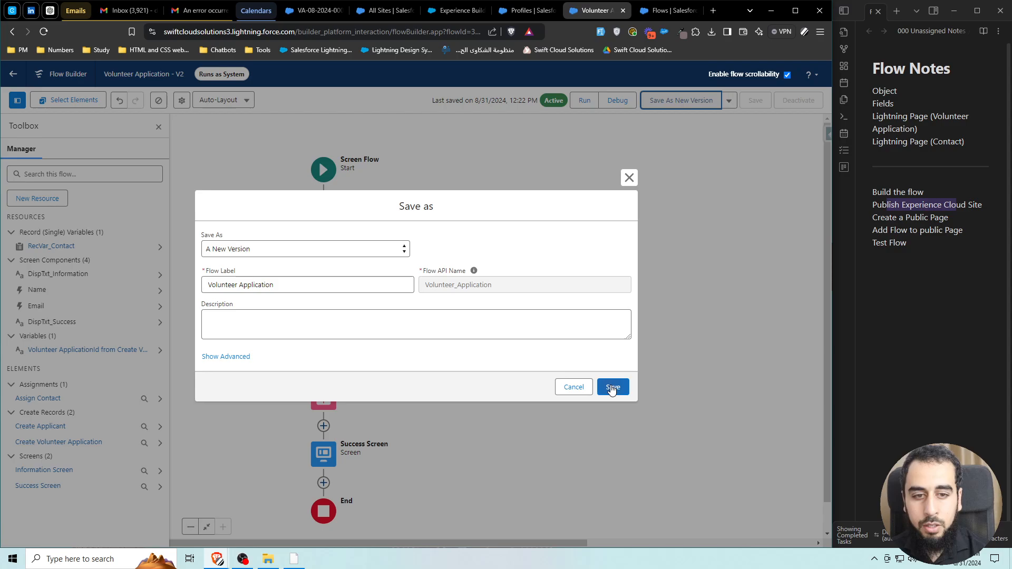
left_click(610, 385)
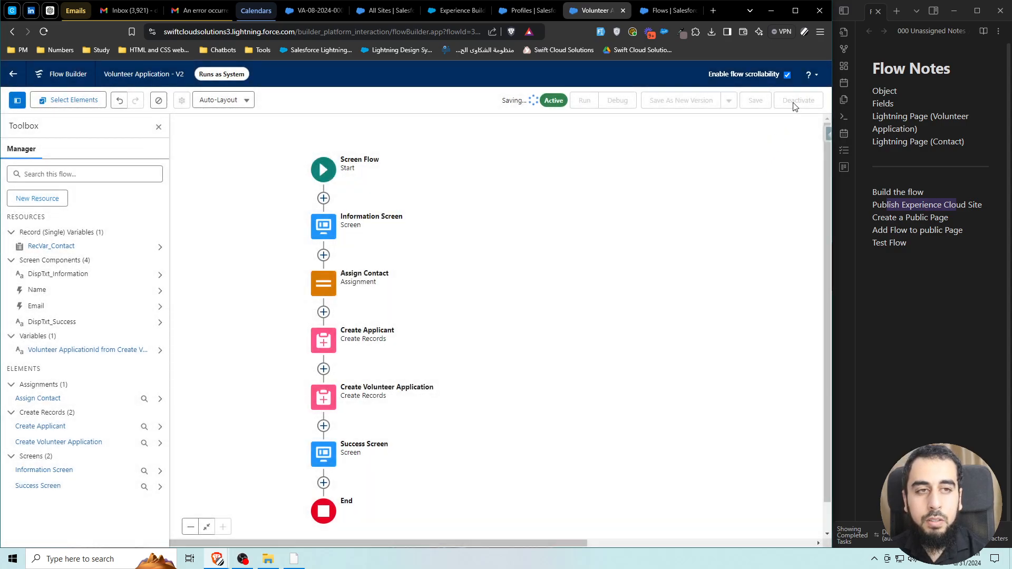
left_click(794, 102)
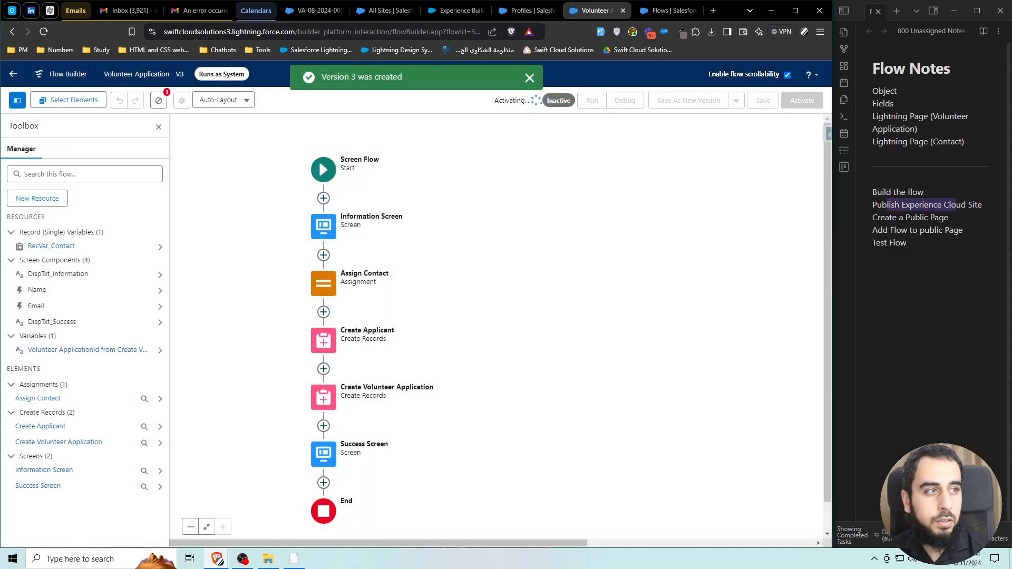
left_click_drag(1011, 66, 301, 66)
Reload the Volunteer Application page in the guest window and enter a test first name.
left_click(878, 69)
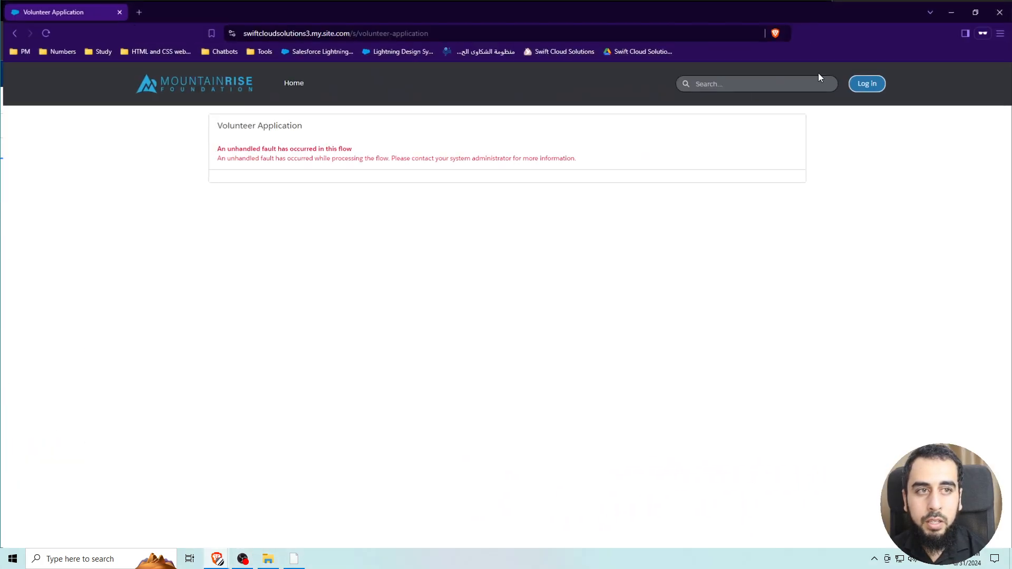
left_click(43, 31)
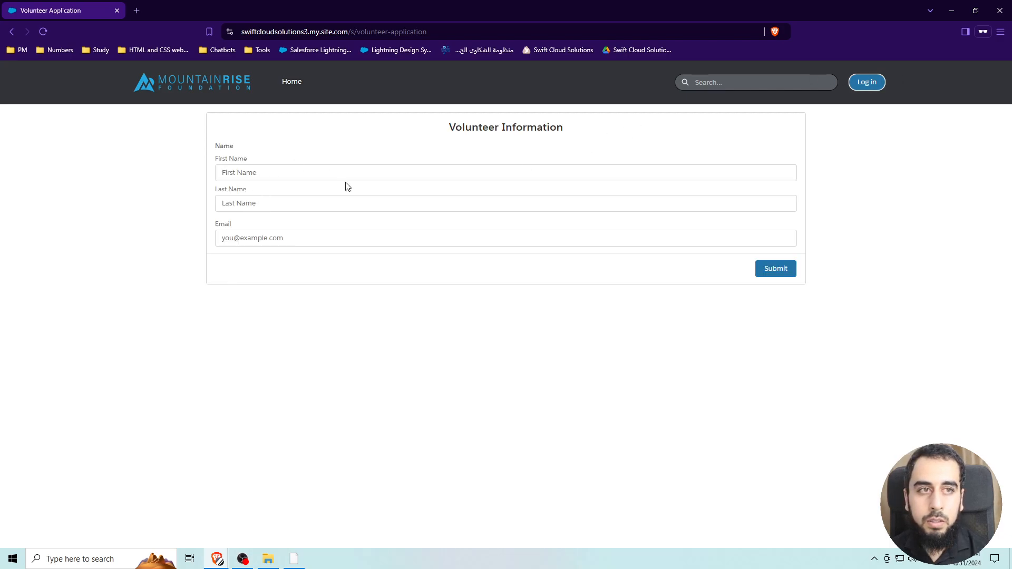
left_click(295, 172)
type("Bravo")
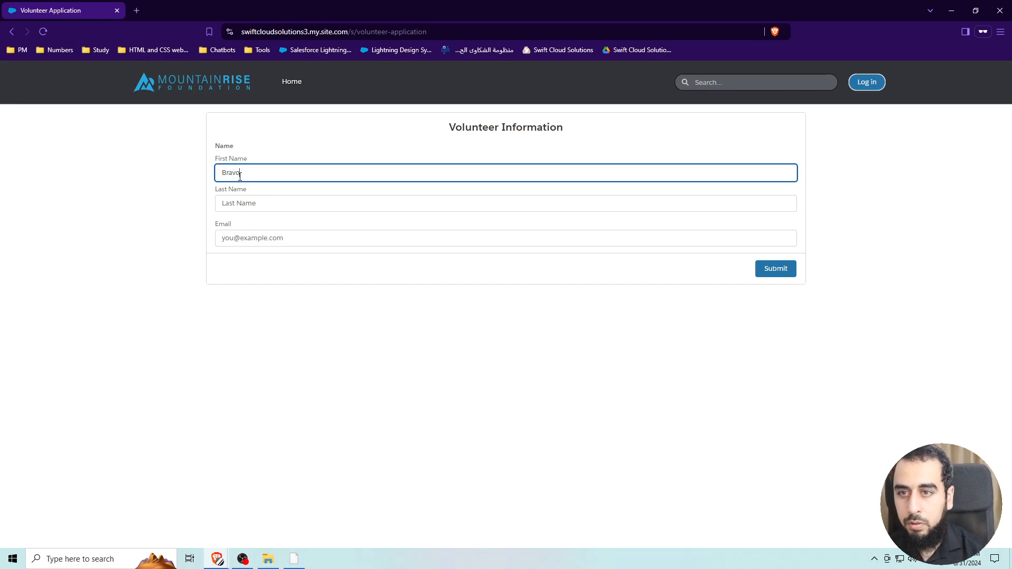
Fill Last Name with the test name and a matching @.com e-mail, then submit.
double_click(234, 174)
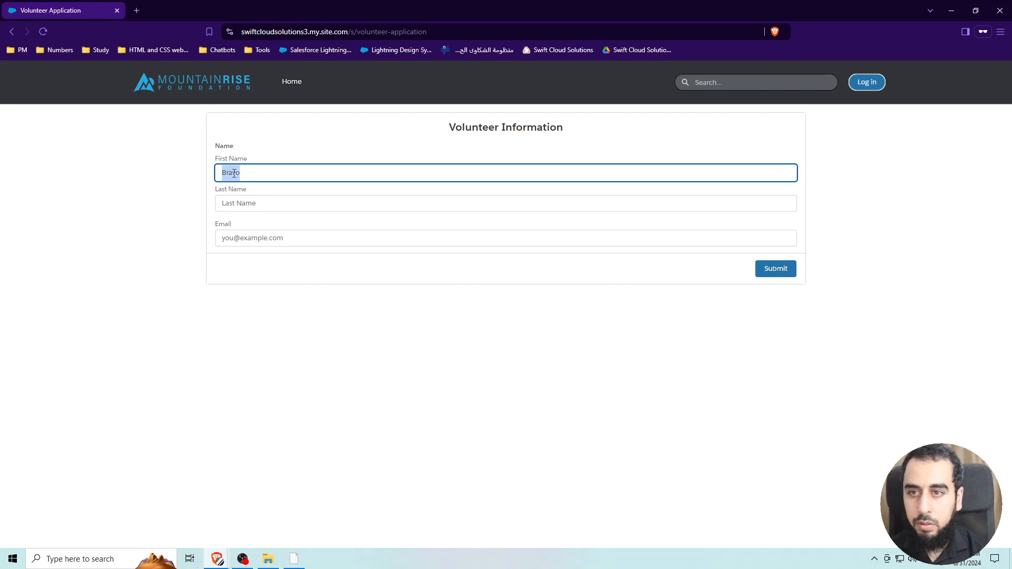
left_click(246, 205)
key("ctrl+v")
left_click(261, 239)
key("ctrl+v")
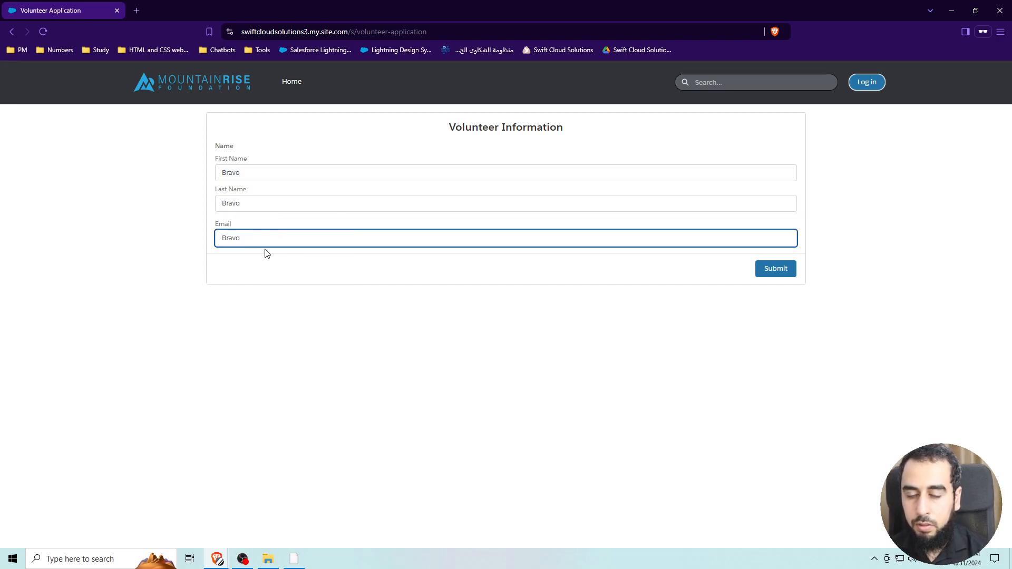
type("@Bravo.com")
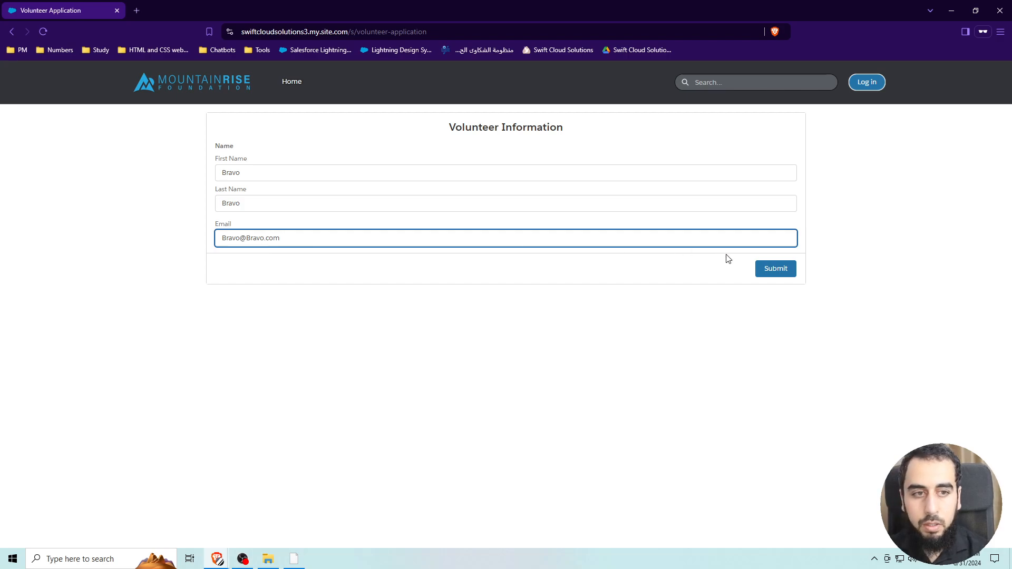
left_click(777, 273)
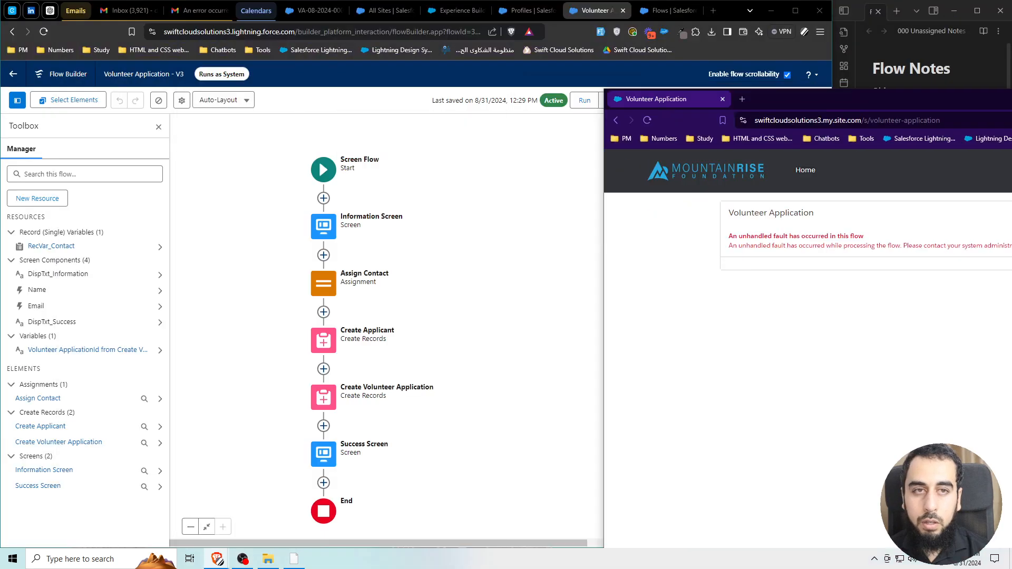
left_click_drag(949, 99, 1011, 82)
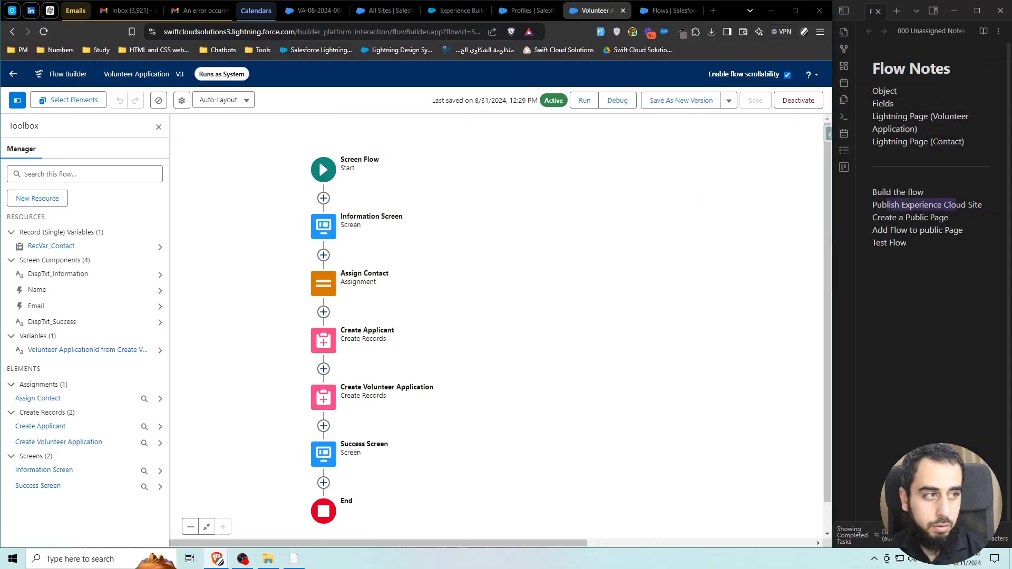
Open the newest FlowApplication error email and select the Contact record ID it reports.
left_click(193, 11)
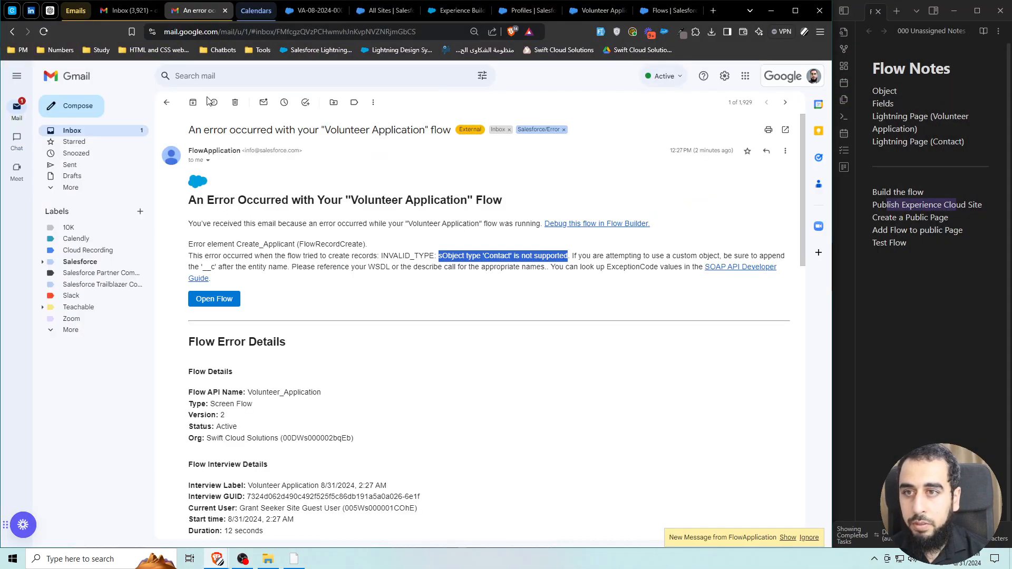
left_click(166, 102)
left_click(213, 166)
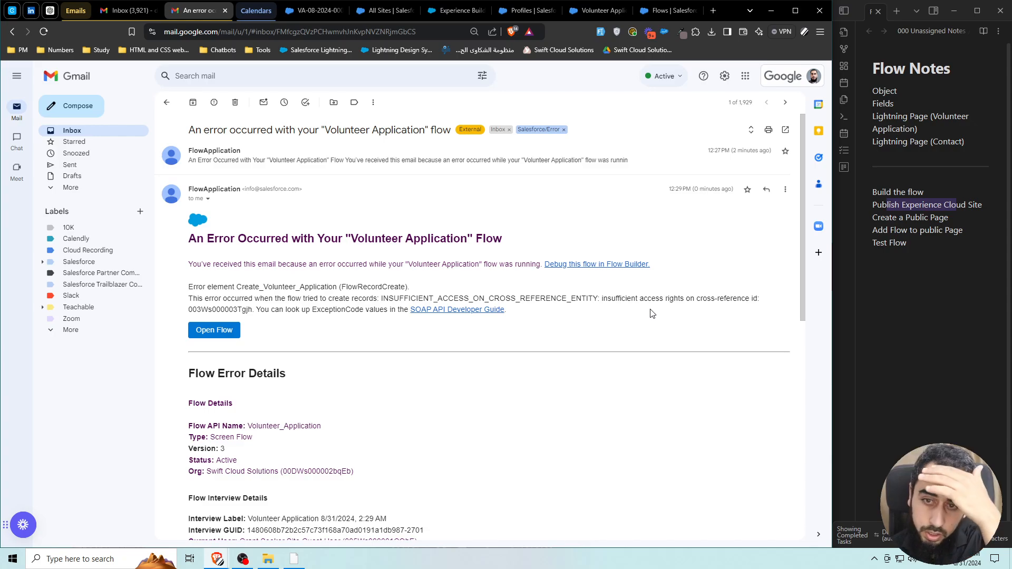
double_click(220, 310)
key("ctrl+c")
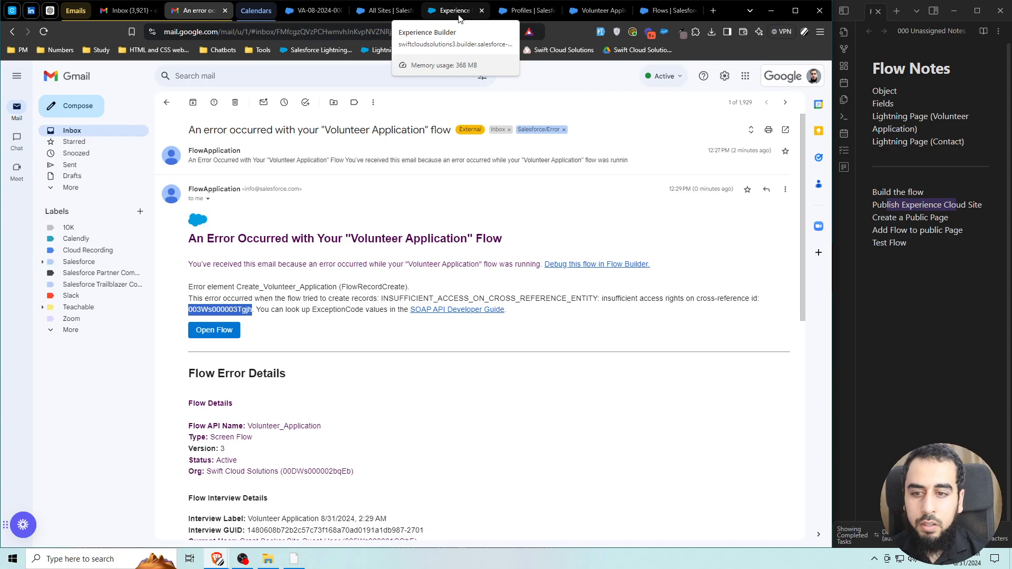
Load the copied Contact ID in the record tab's URL, find it missing, then return to Flow Builder.
left_click(299, 11)
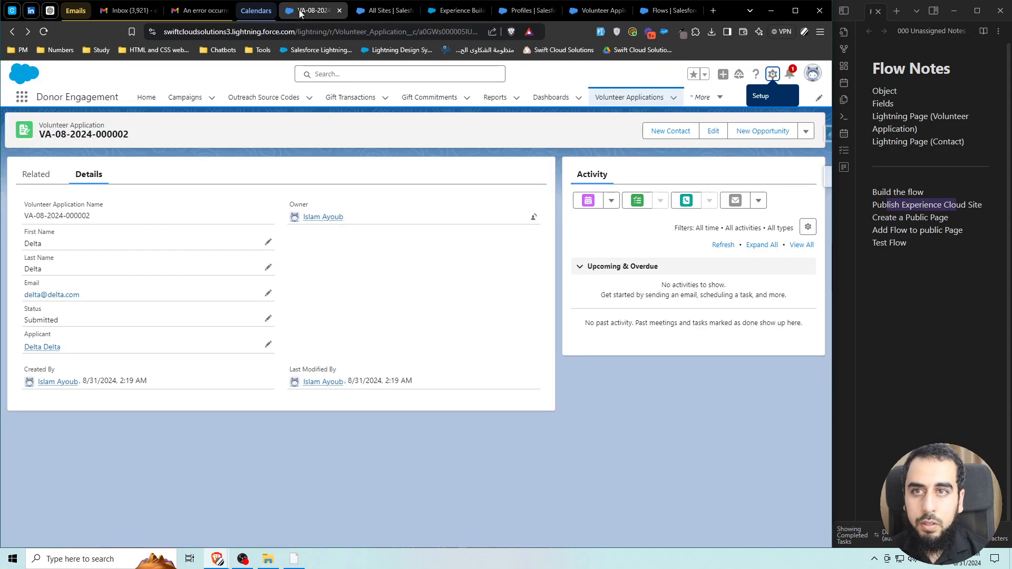
double_click(358, 37)
left_click(324, 34)
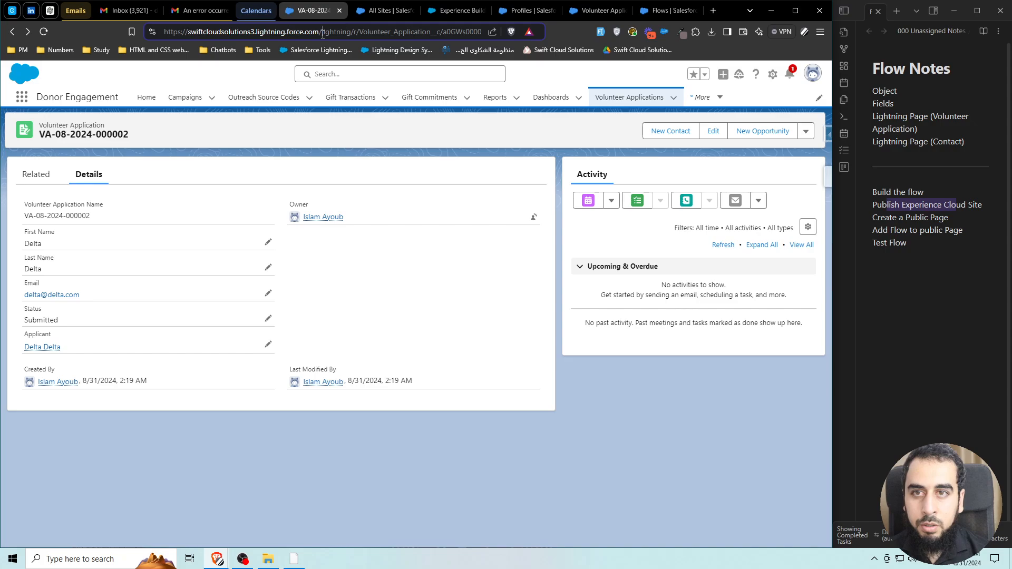
left_click_drag(322, 34, 784, 39)
key("ctrl+v")
key("Return")
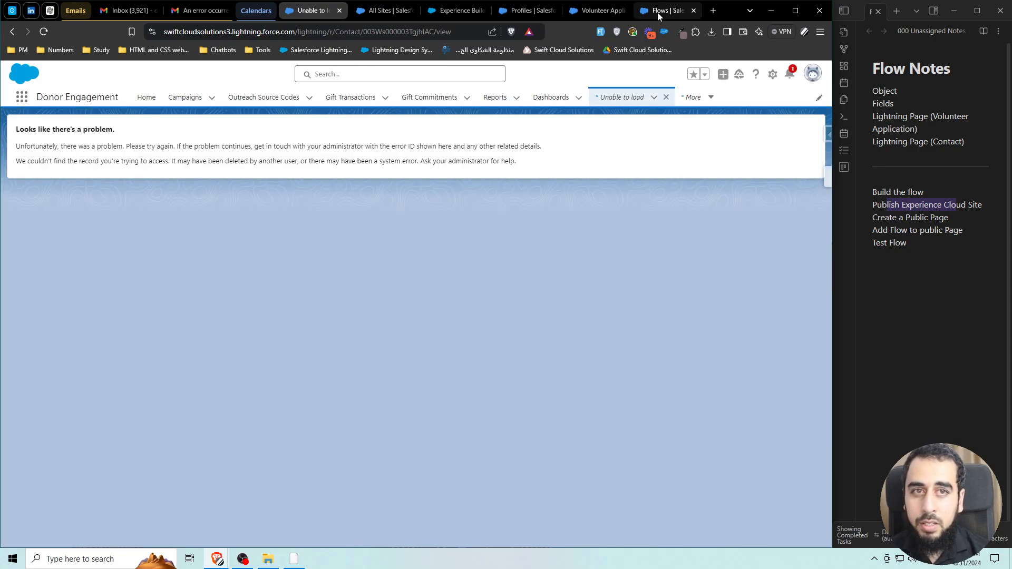
left_click(603, 11)
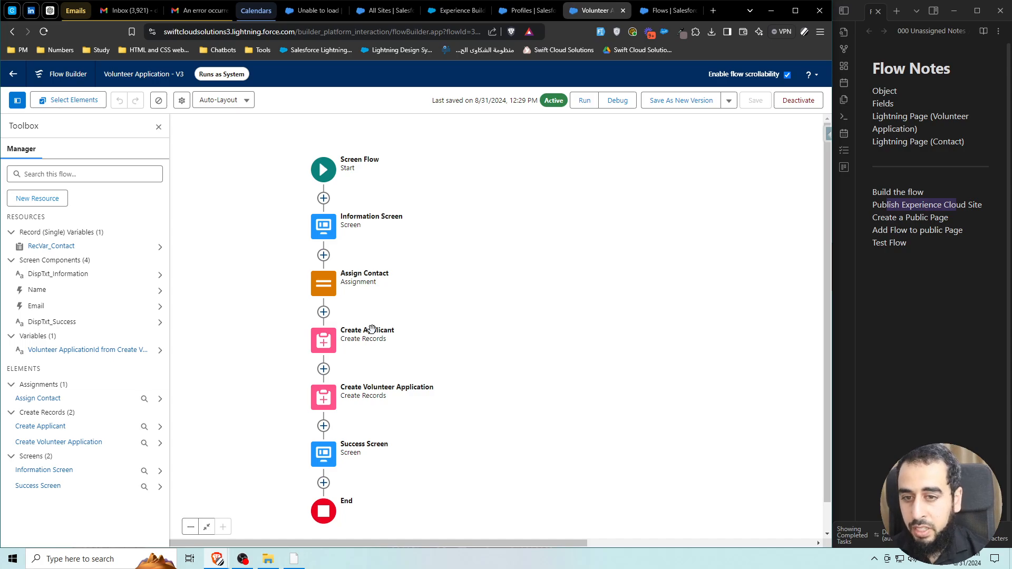
Set the flow's advanced How to Run property to System Context Without Sharing—Access All Data.
left_click(182, 100)
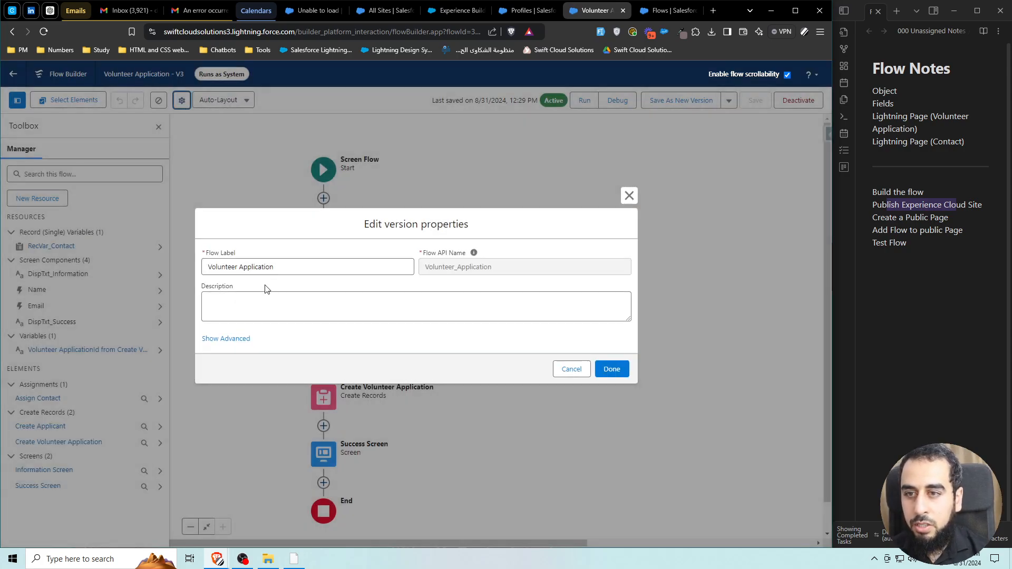
left_click(230, 339)
left_click(300, 261)
left_click(432, 316)
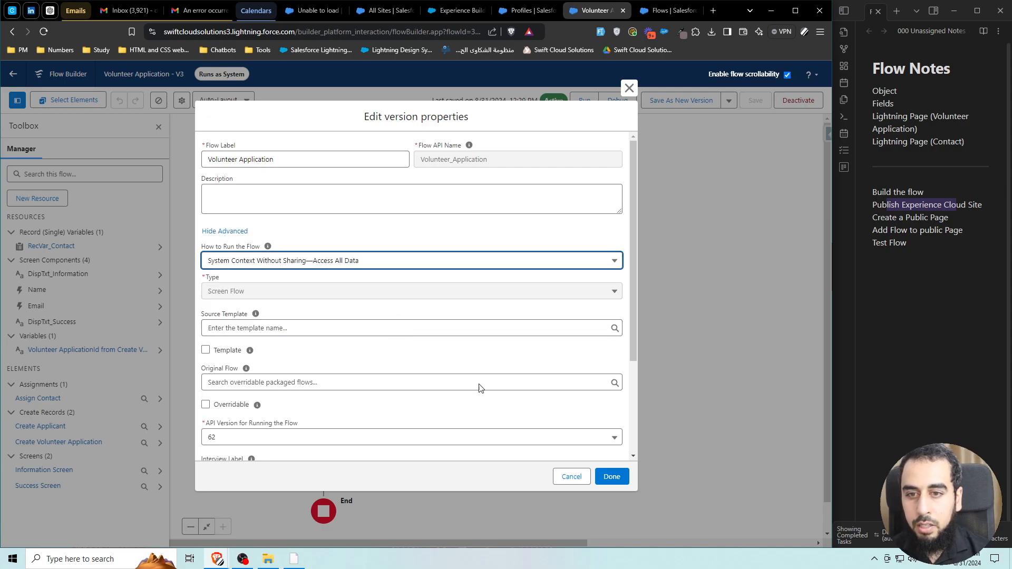
left_click(612, 476)
Save the flow as a new version and activate Version 4.
left_click(681, 100)
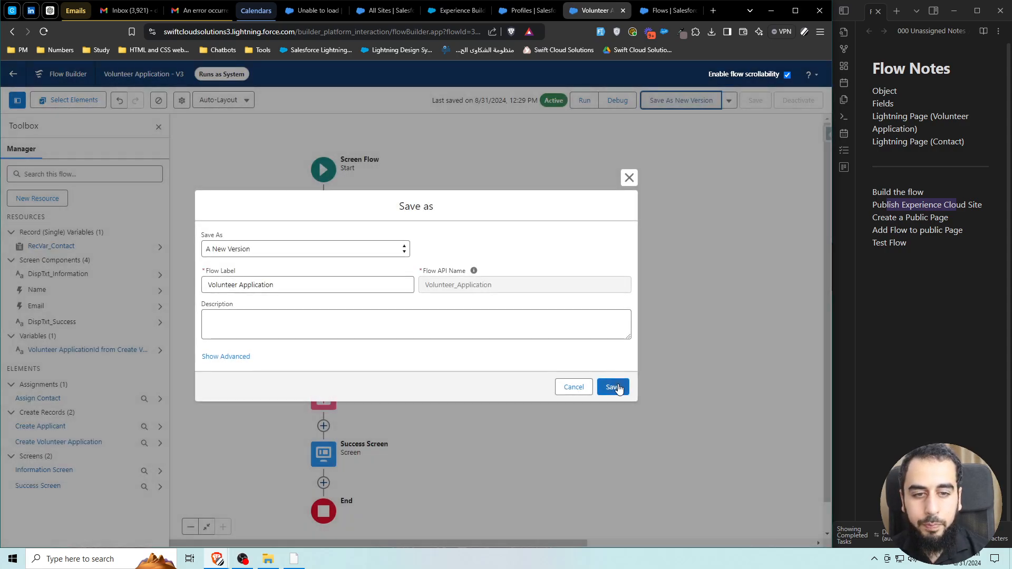
left_click(611, 387)
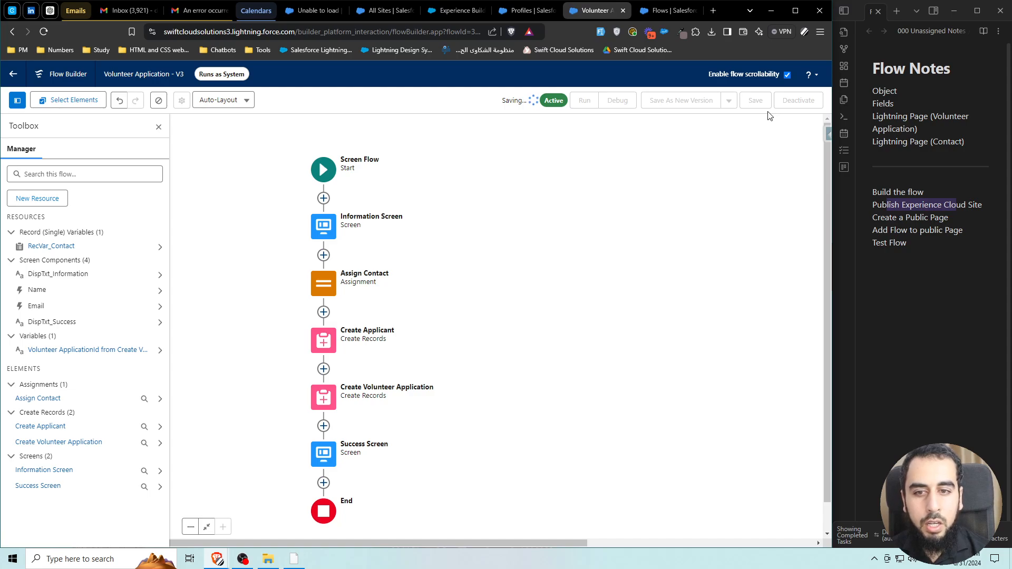
left_click(798, 105)
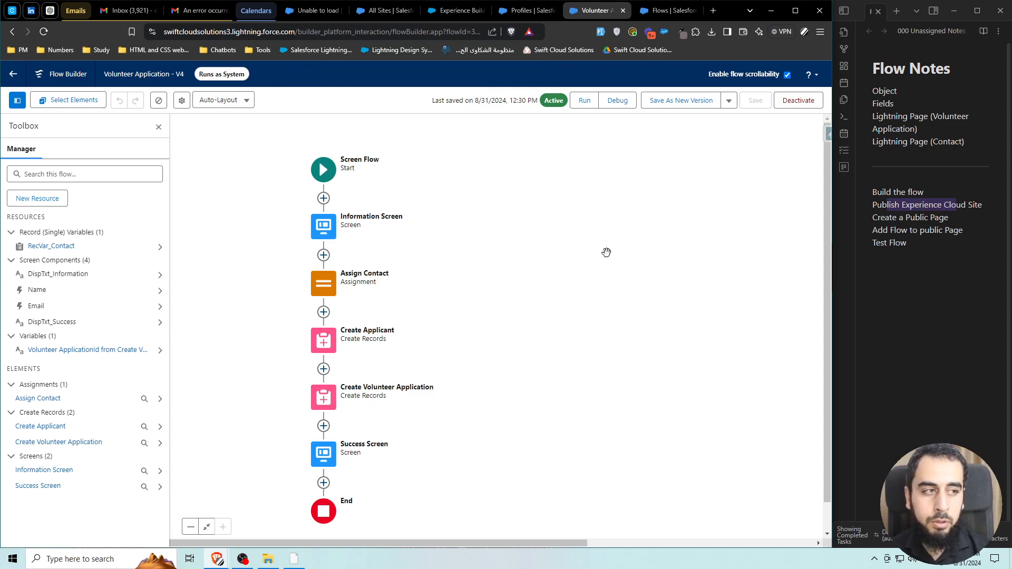
Bring the guest site window to full screen and reload the Volunteer Information page.
left_click_drag(569, 0, 345, 82)
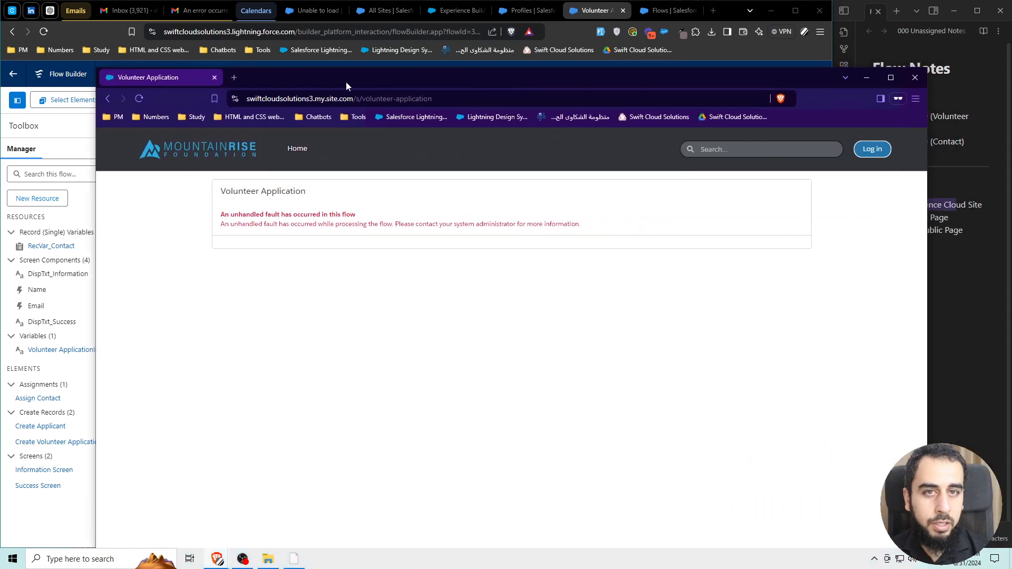
left_click(892, 84)
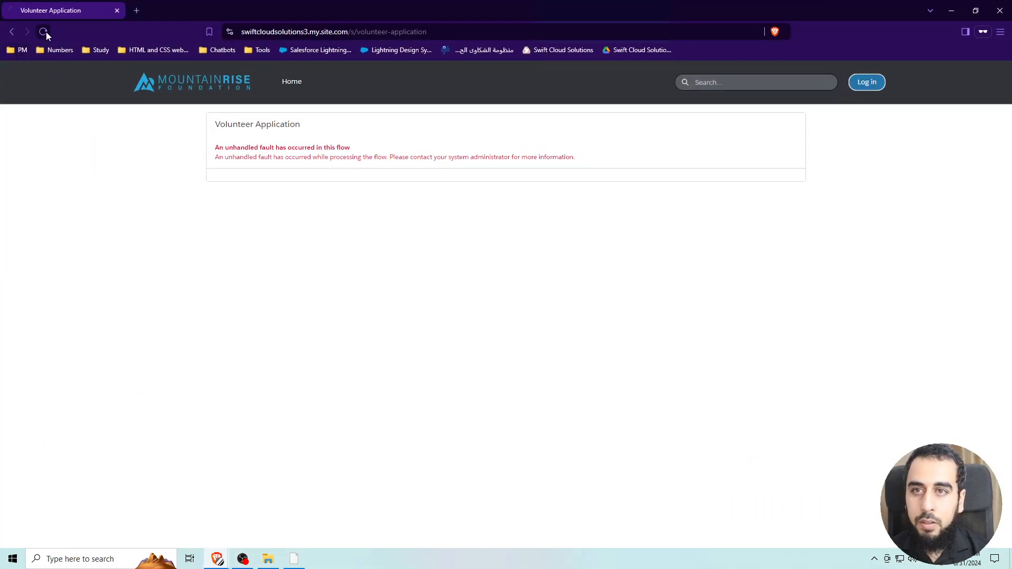
left_click(44, 32)
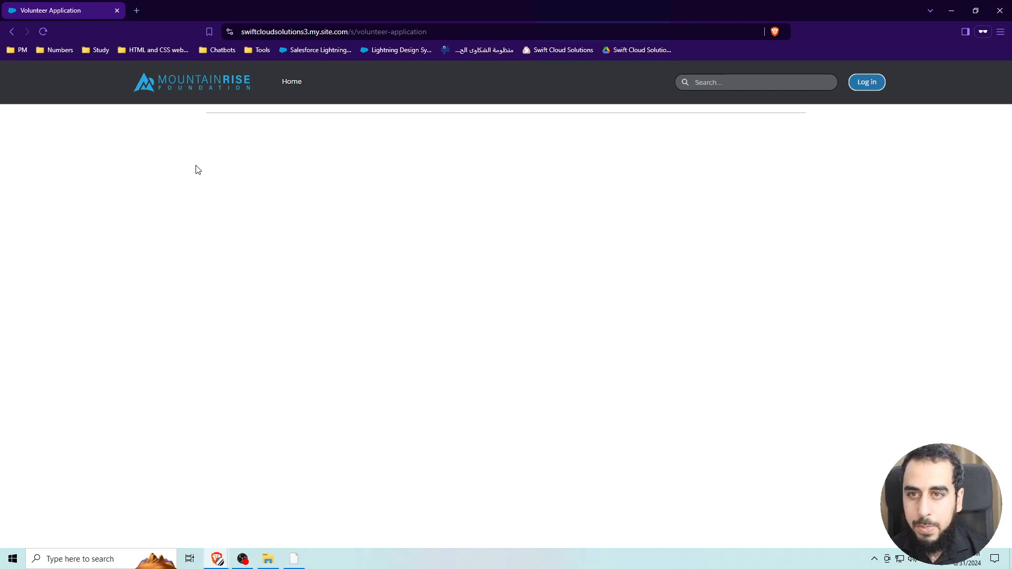
left_click(289, 178)
key("super+v")
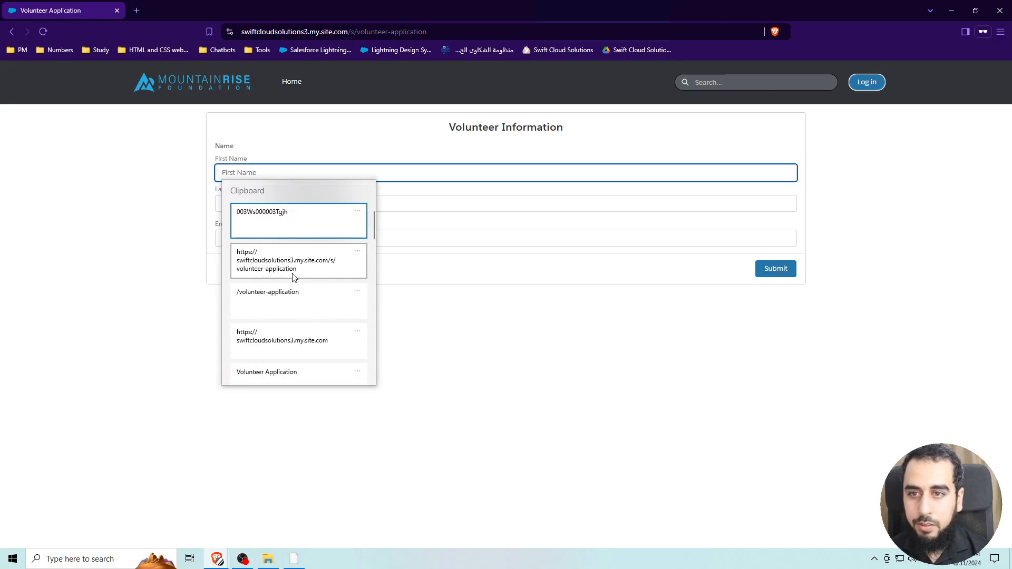
scroll(275, 319, "down", 3)
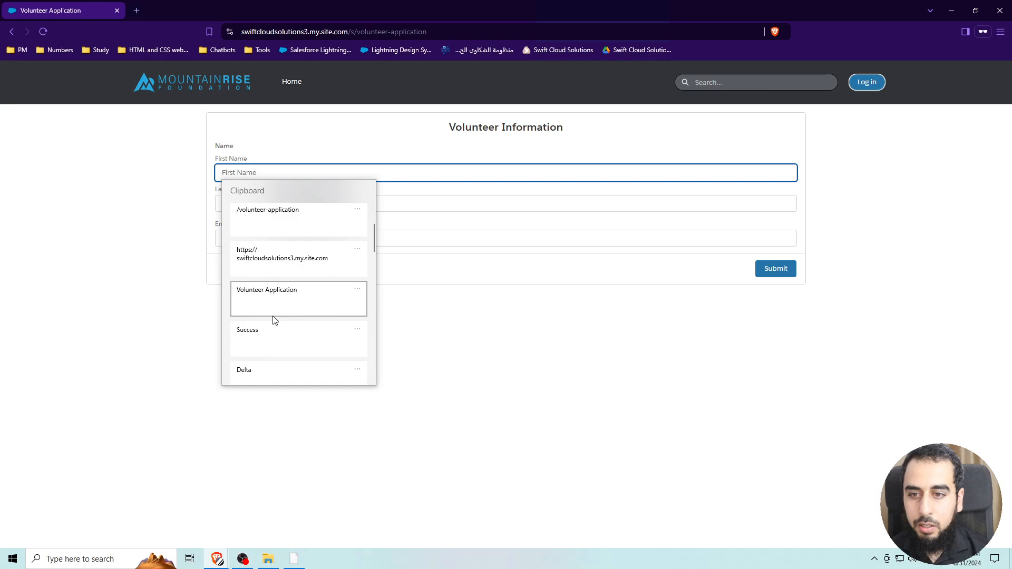
scroll(275, 321, "up", 3)
left_click(242, 169)
Fill First Name and Last Name with the same test name and an email built from it.
type("B")
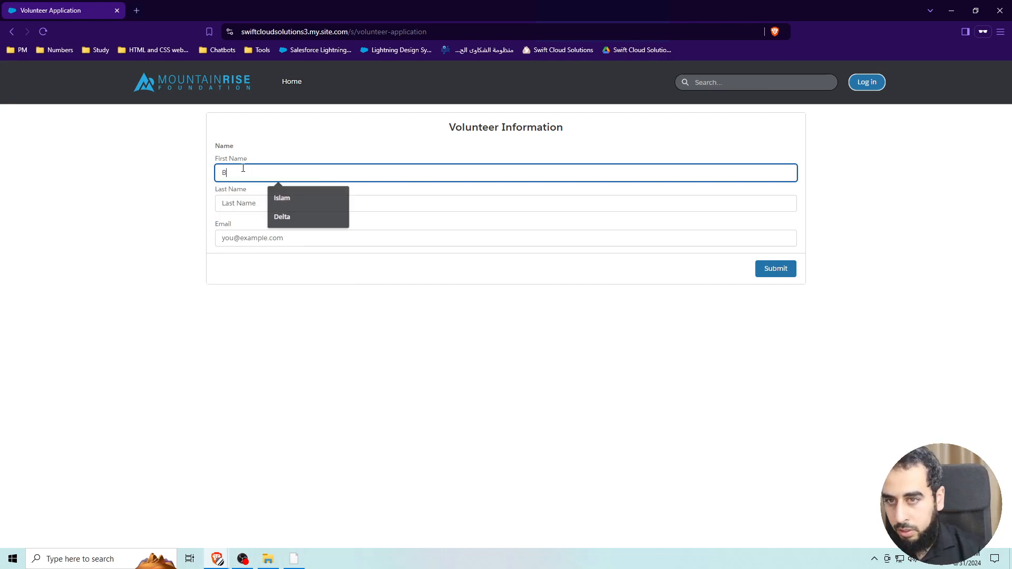
type("ravo")
double_click(243, 168)
key("ctrl+c")
left_click(261, 203)
key("ctrl+v")
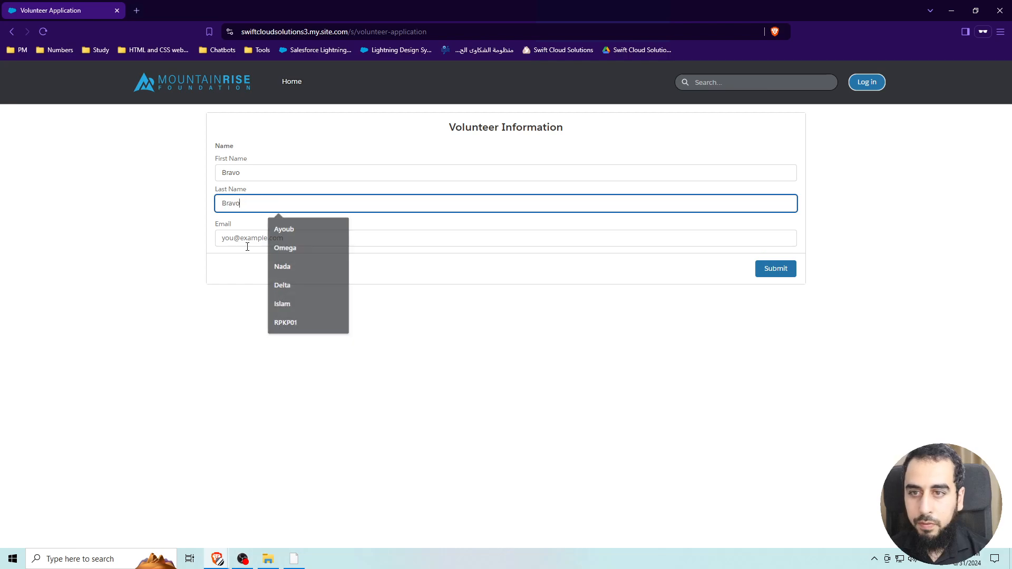
left_click(248, 238)
key("ctrl+v")
type("@")
key("ctrl+v")
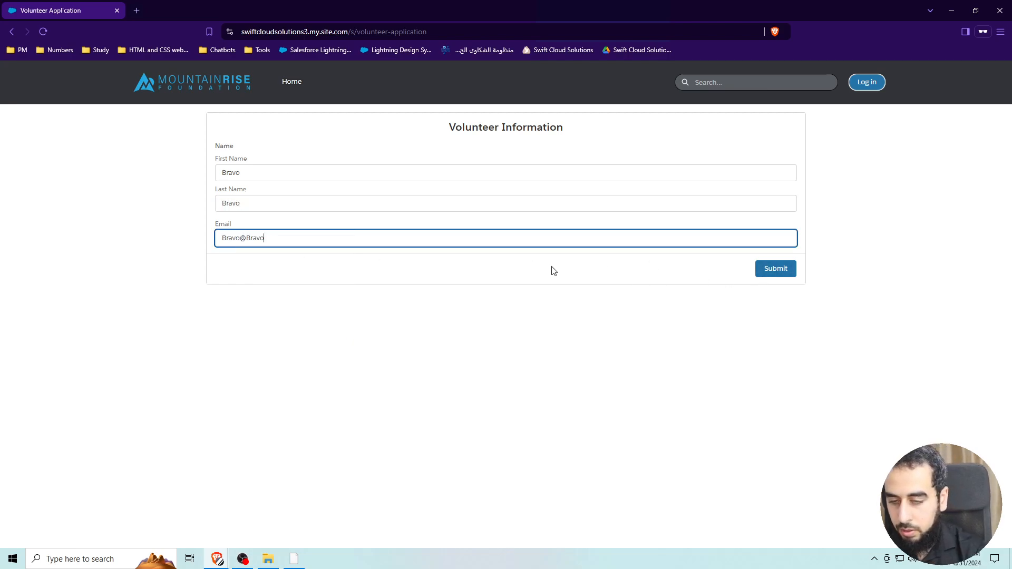
Submit the application, finish from the Success screen, and move the site window aside.
left_click(776, 268)
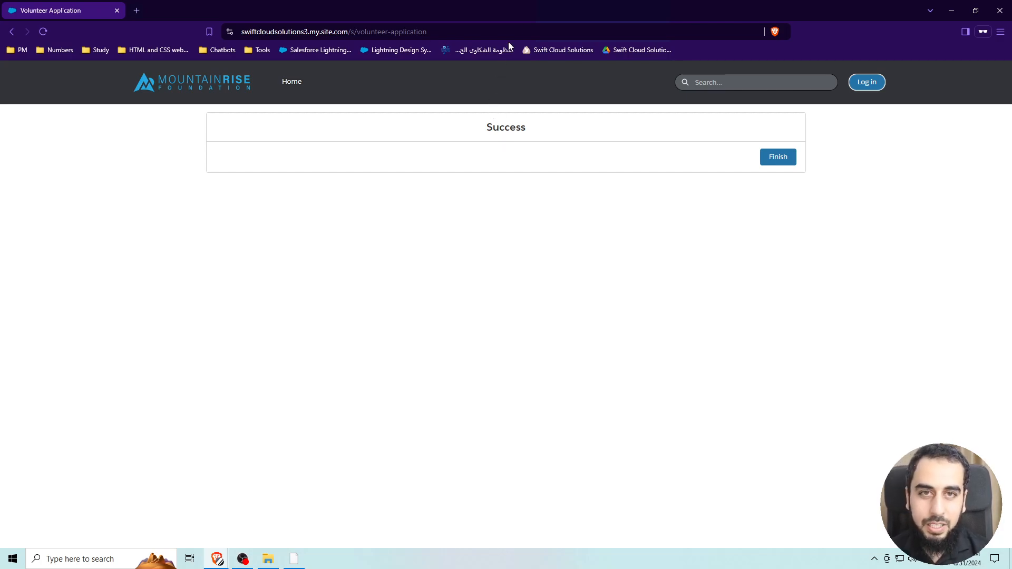
left_click(782, 157)
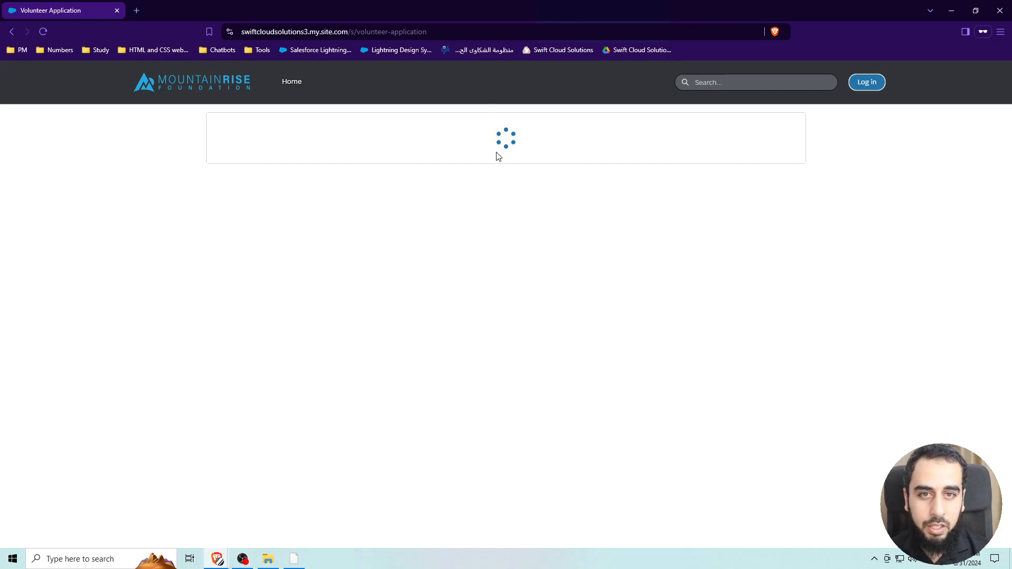
left_click_drag(450, 15, 1011, 63)
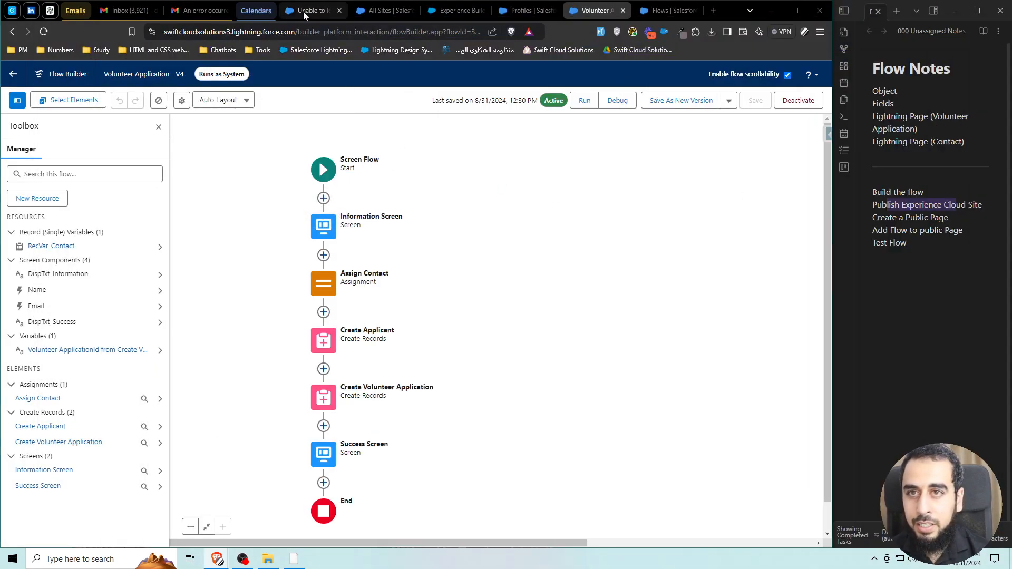
left_click(78, 10)
left_click(167, 12)
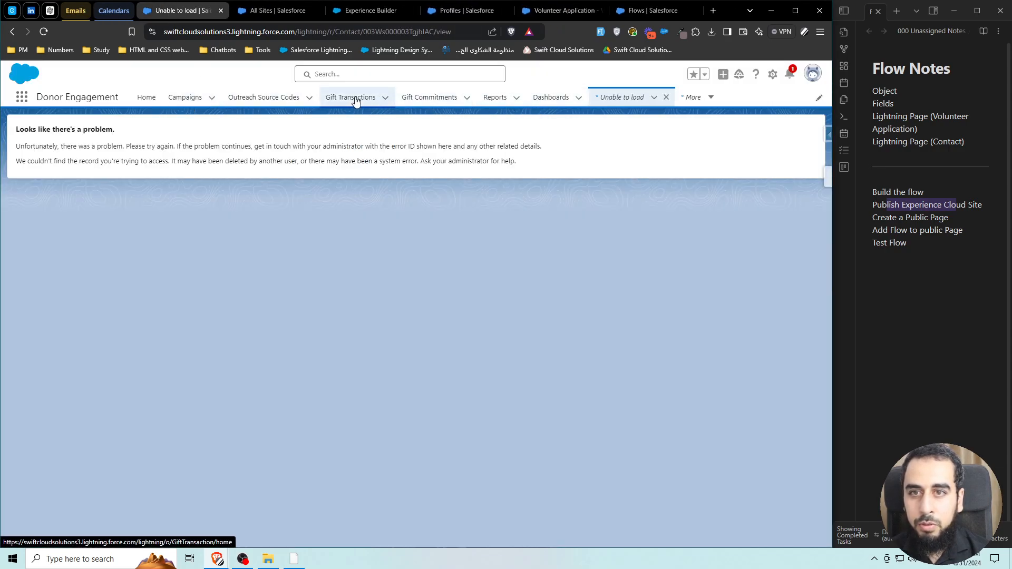
left_click(694, 98)
left_click(680, 154)
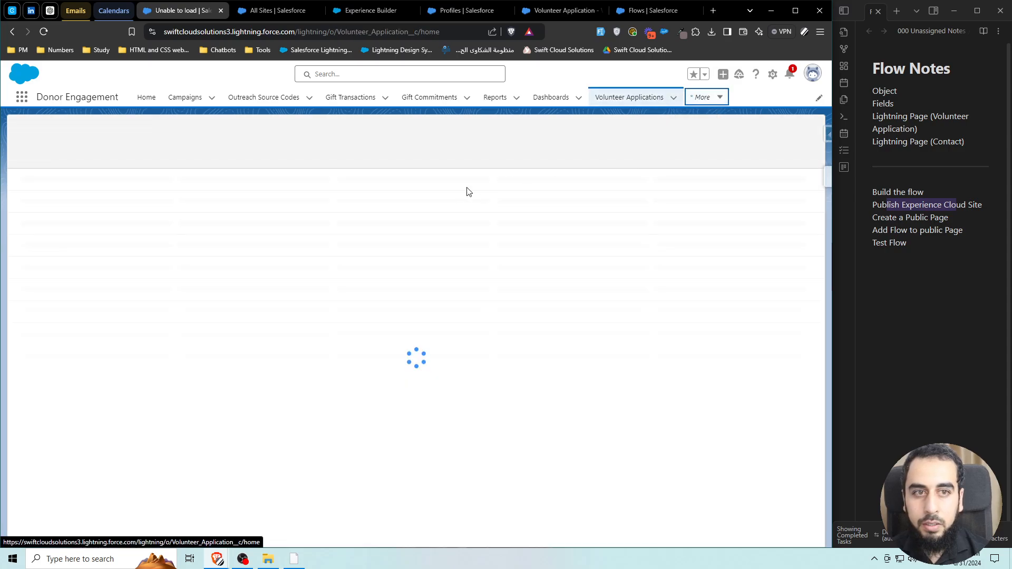
left_click(109, 231)
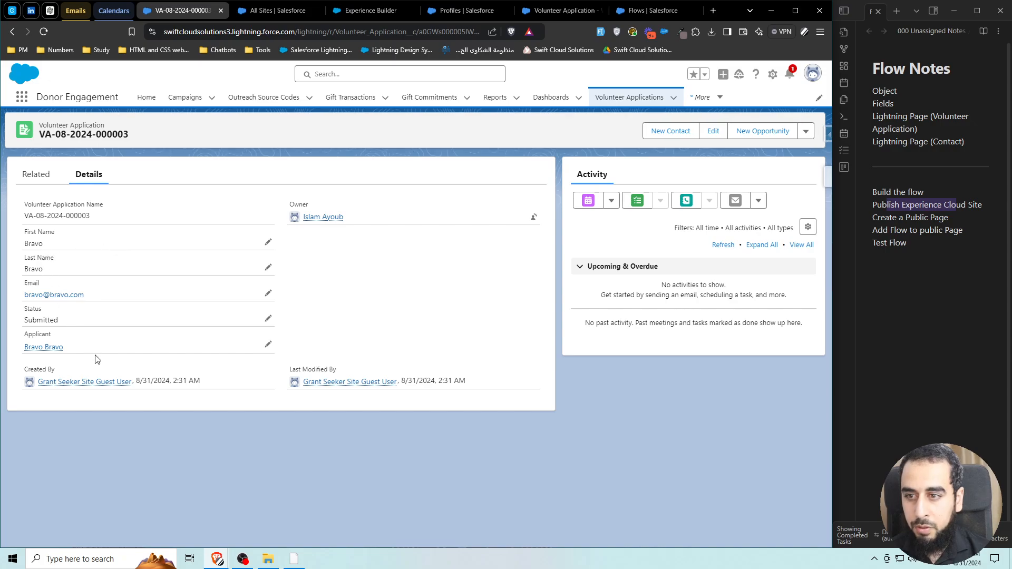
left_click(55, 349)
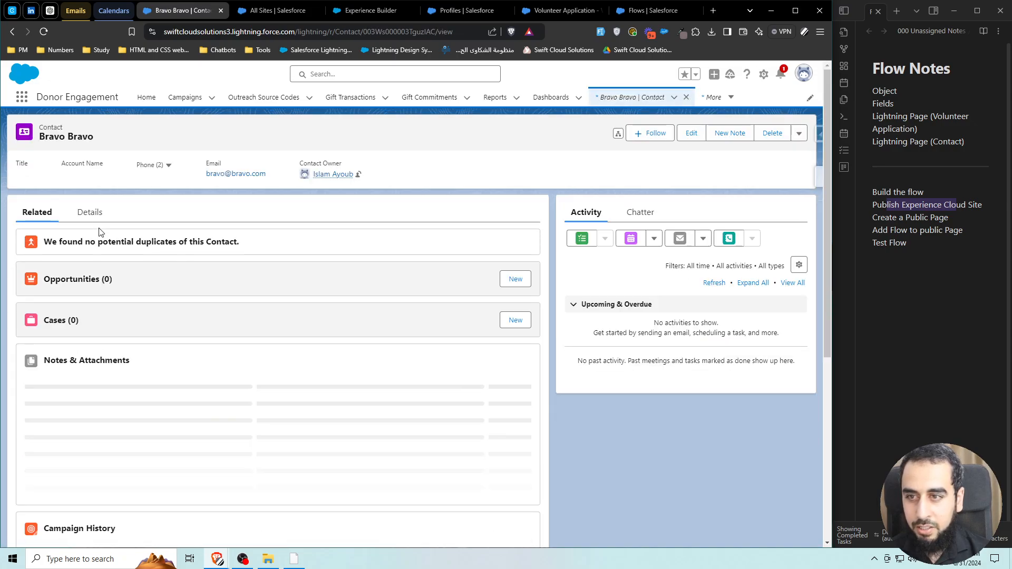
left_click(92, 216)
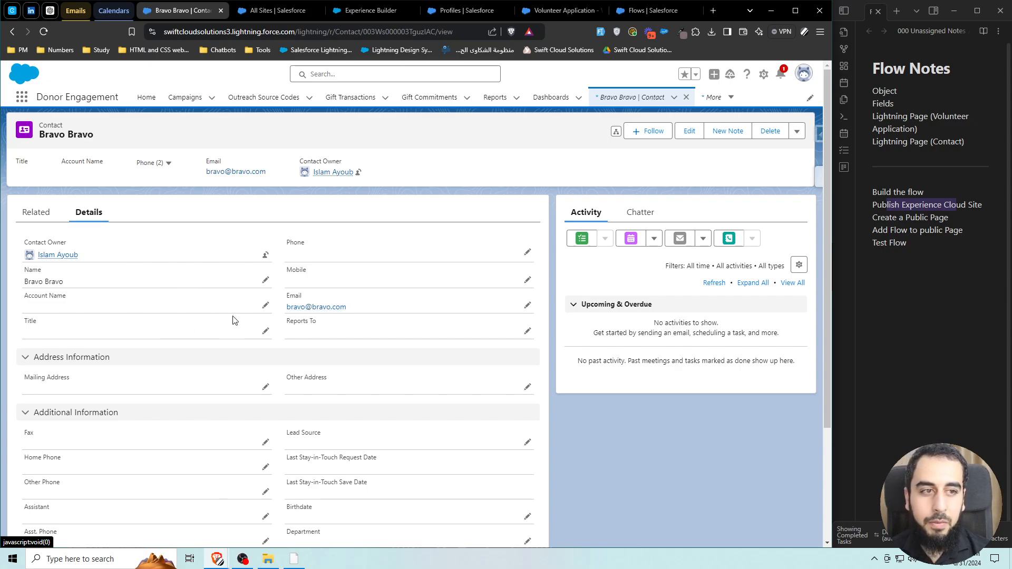
Highlight the Create a Public Page and Test Flow steps in the flow notes.
left_click(914, 230)
left_click_drag(880, 219, 946, 222)
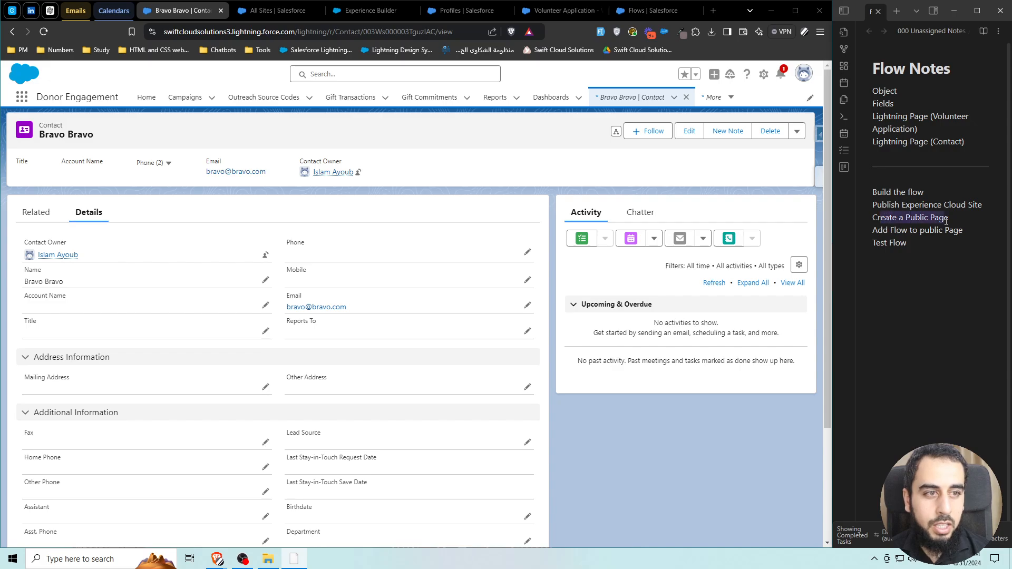
left_click(917, 230)
double_click(899, 230)
key("shift+End")
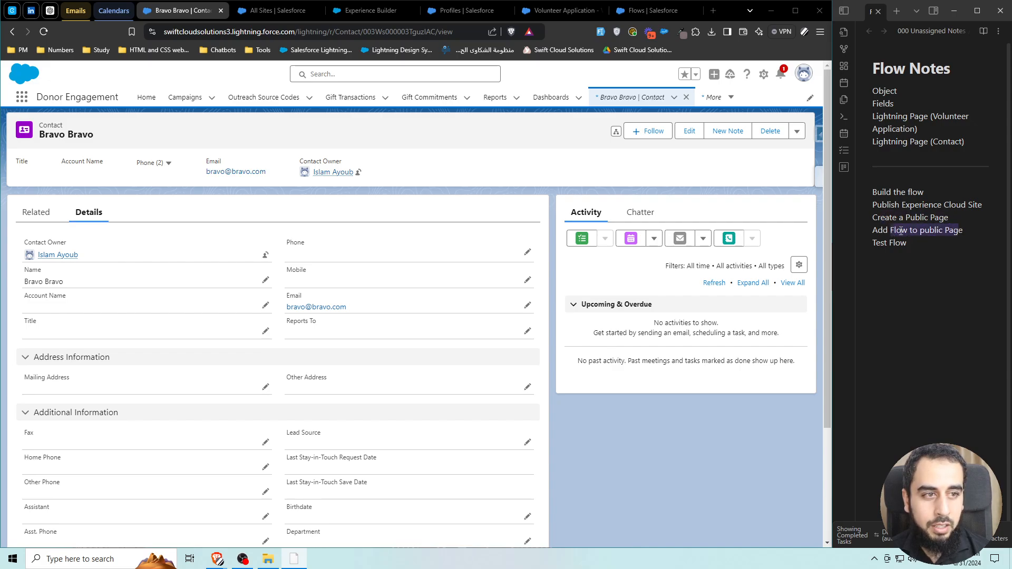
left_click_drag(877, 243, 902, 243)
left_click(913, 244)
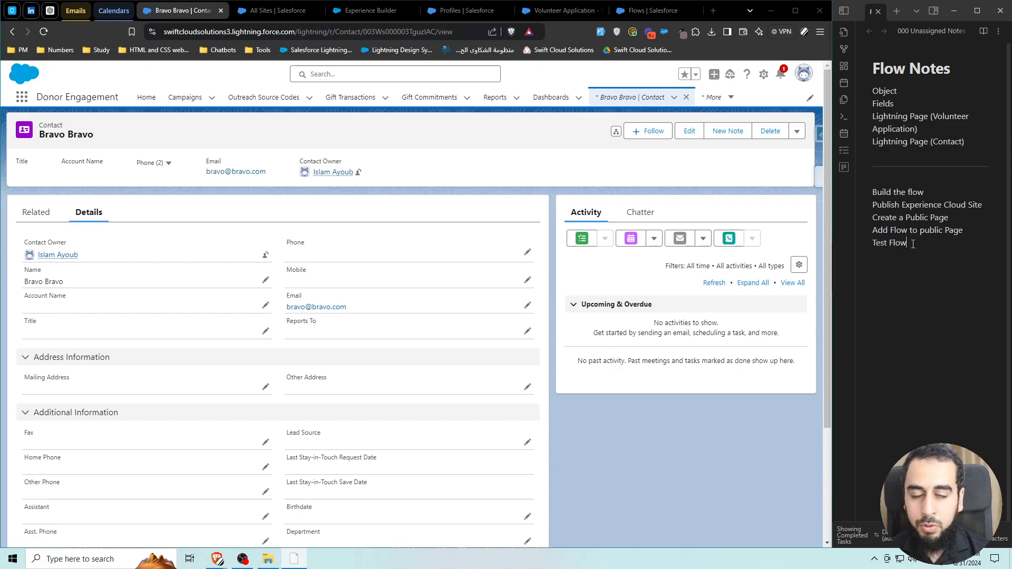
left_click(593, 446)
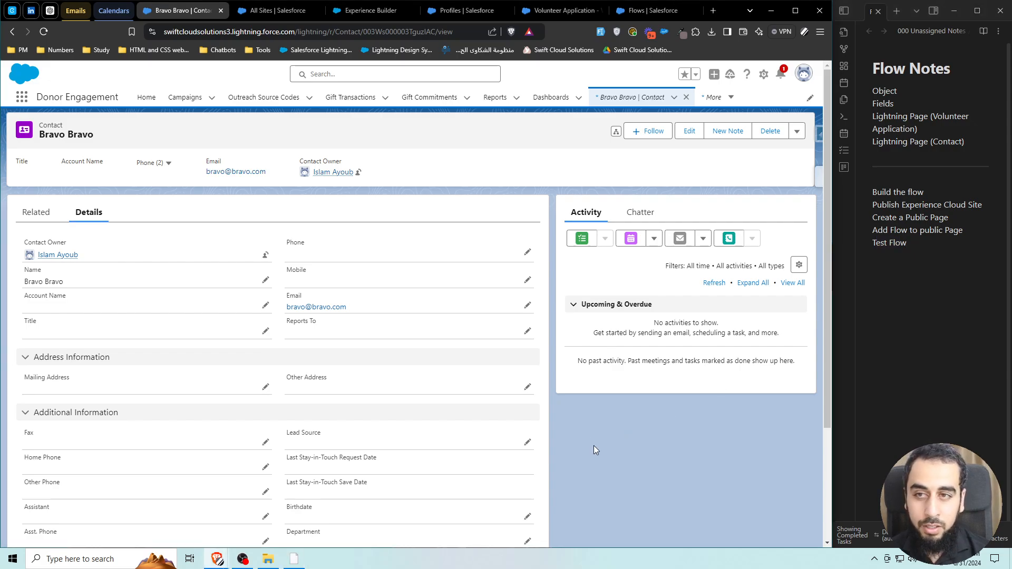